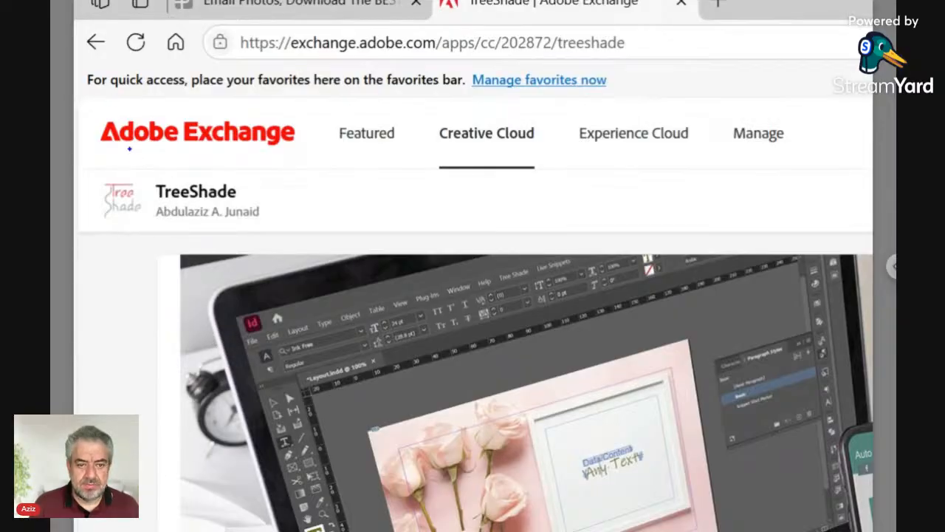
{"action": "mouse_move", "coordinate": [147, 169]}
{"action": "left_mouse_down"}
{"action": "mouse_move", "coordinate": [217, 211]}
{"action": "mouse_move", "coordinate": [246, 207]}
{"action": "mouse_move", "coordinate": [270, 227]}
{"action": "left_mouse_up"}
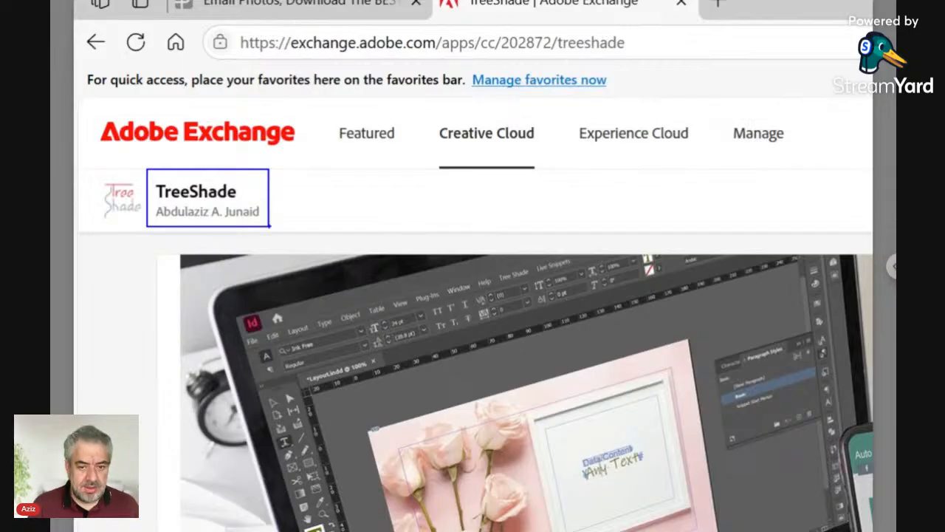
{"action": "key", "text": "Escape"}
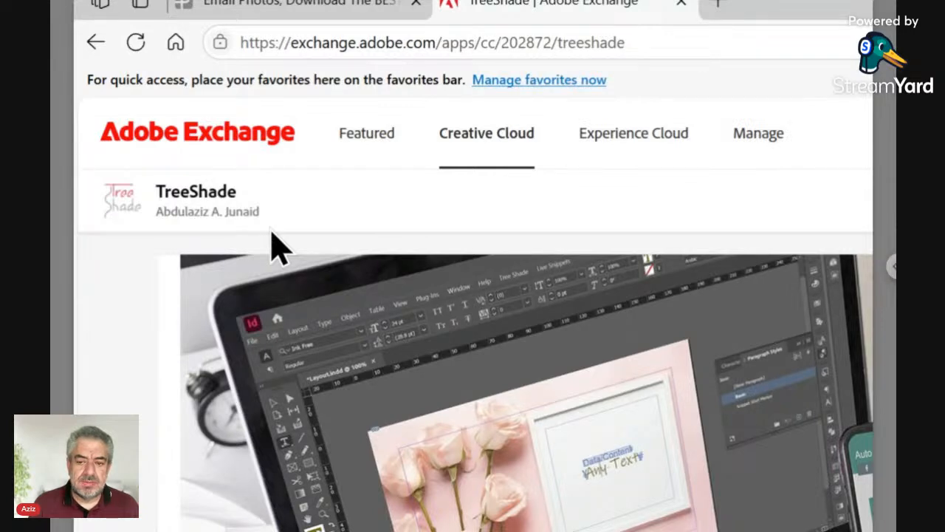
{"action": "key", "text": "Escape"}
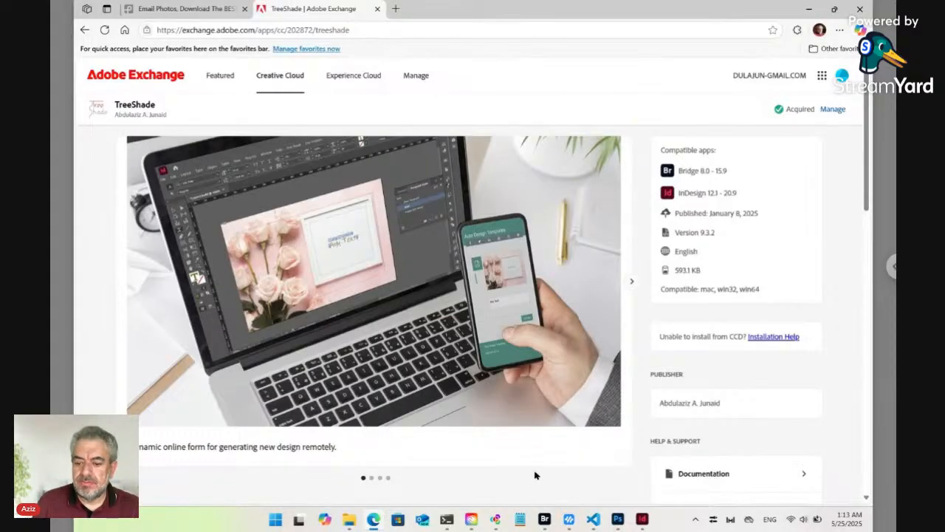
- Switch to Adobe Bridge and check that the Tree Shade extension is enabled among the installed extensions
{"action": "left_click", "coordinate": [547, 525]}
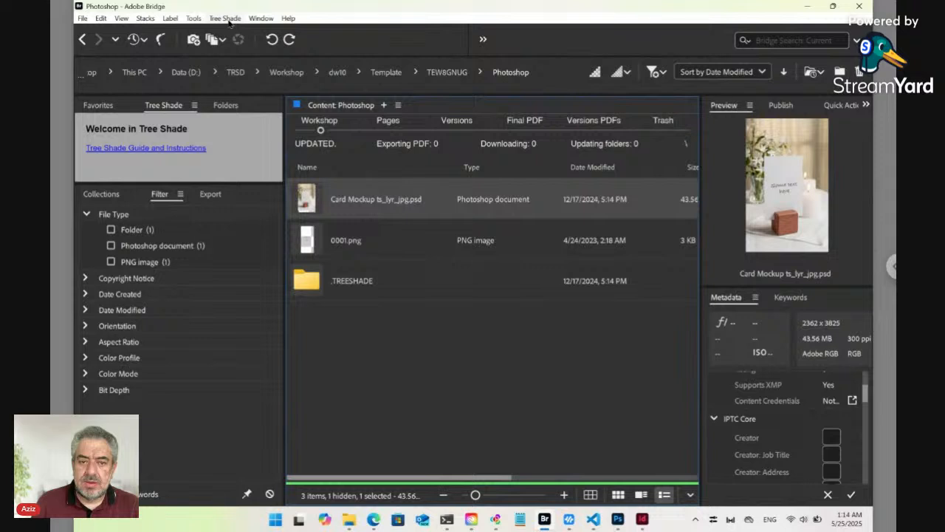
{"action": "left_click", "coordinate": [260, 20]}
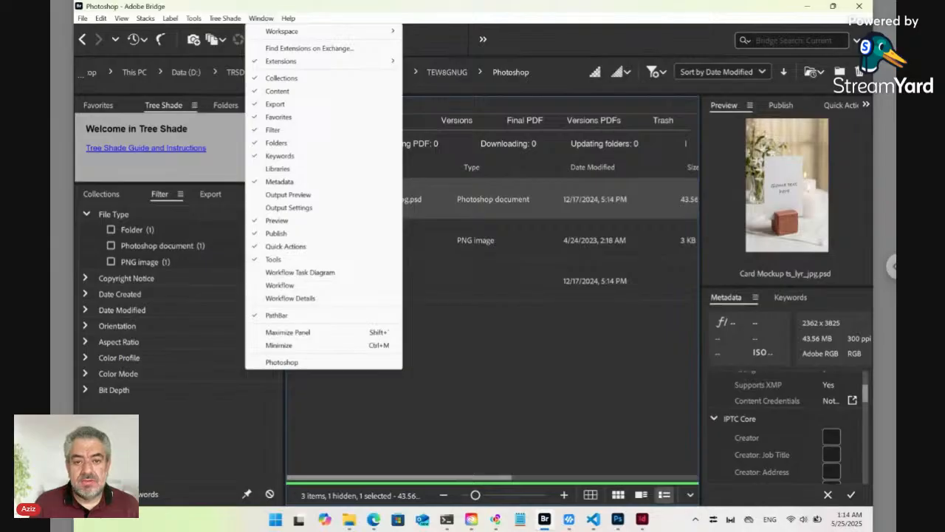
{"action": "mouse_move", "coordinate": [295, 65]}
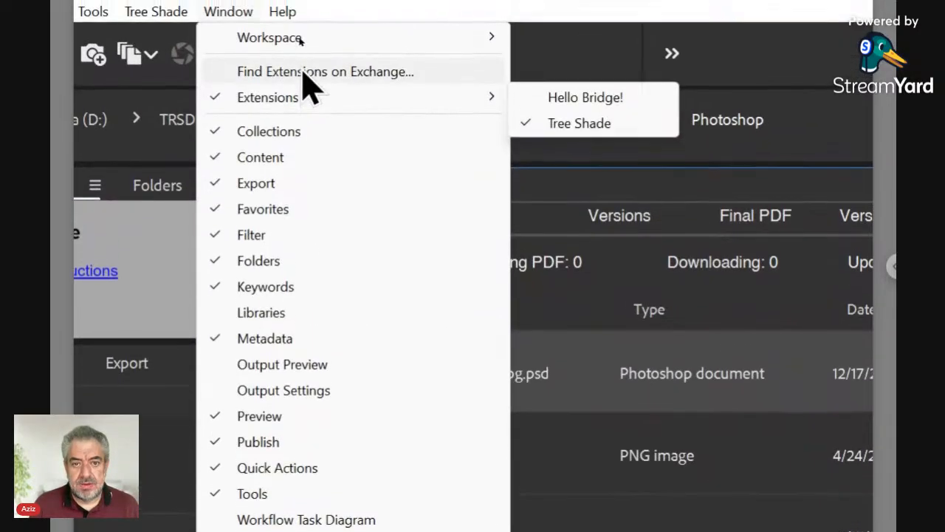
{"action": "mouse_move", "coordinate": [416, 127]}
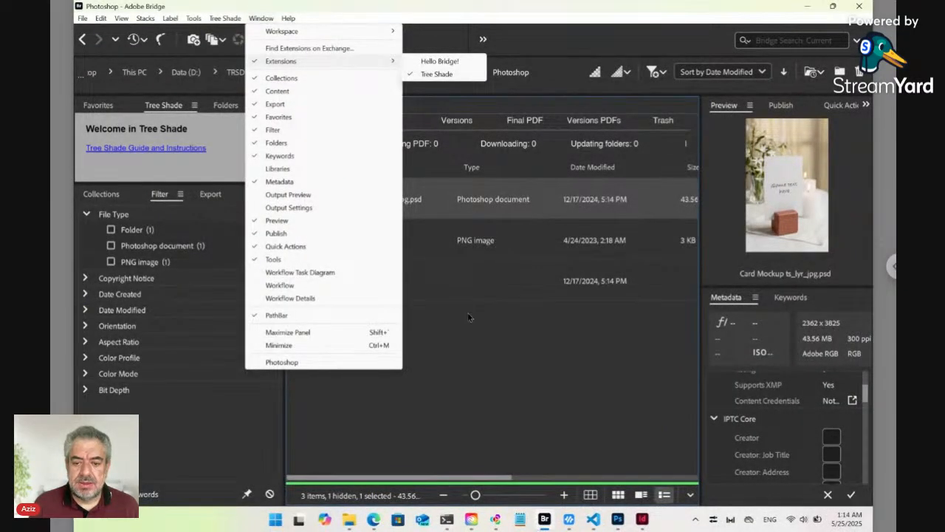
{"action": "left_click", "coordinate": [469, 318]}
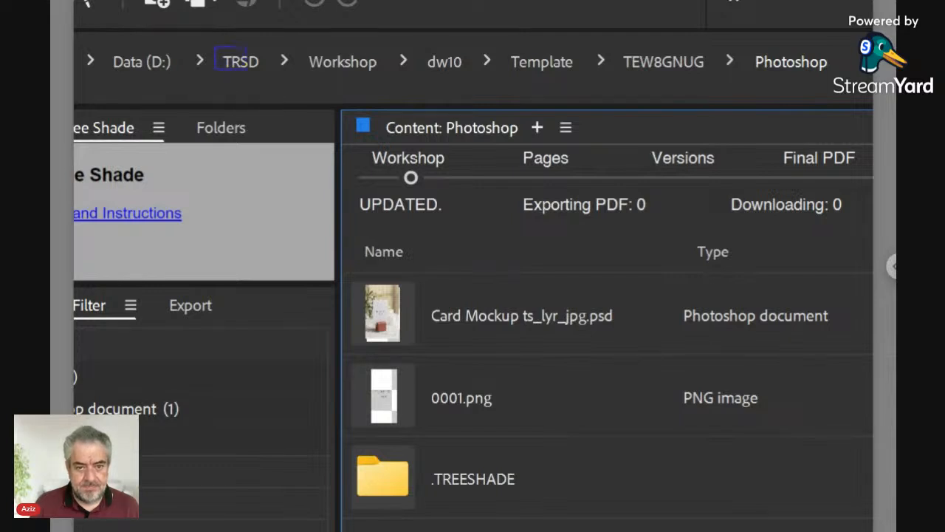
{"action": "left_click_drag", "start_coordinate": [215, 46], "coordinate": [265, 76]}
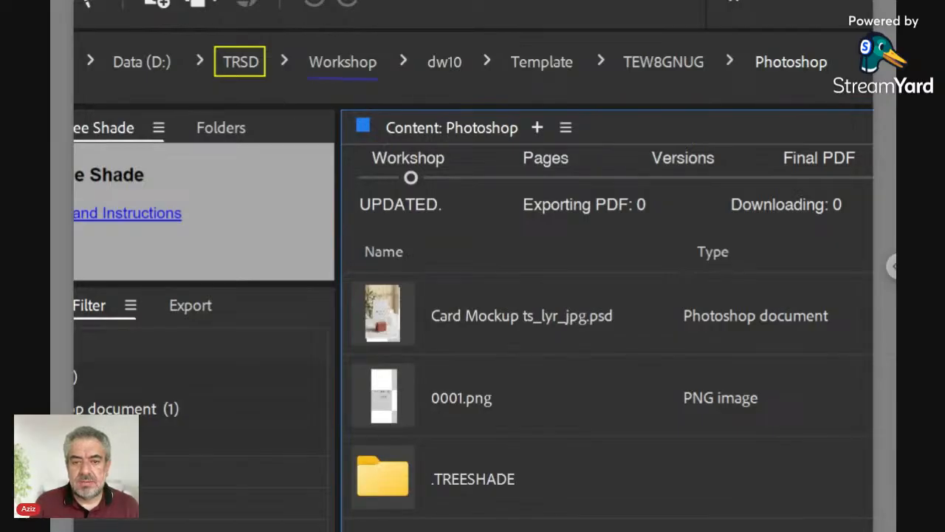
{"action": "left_click_drag", "start_coordinate": [308, 77], "coordinate": [377, 78]}
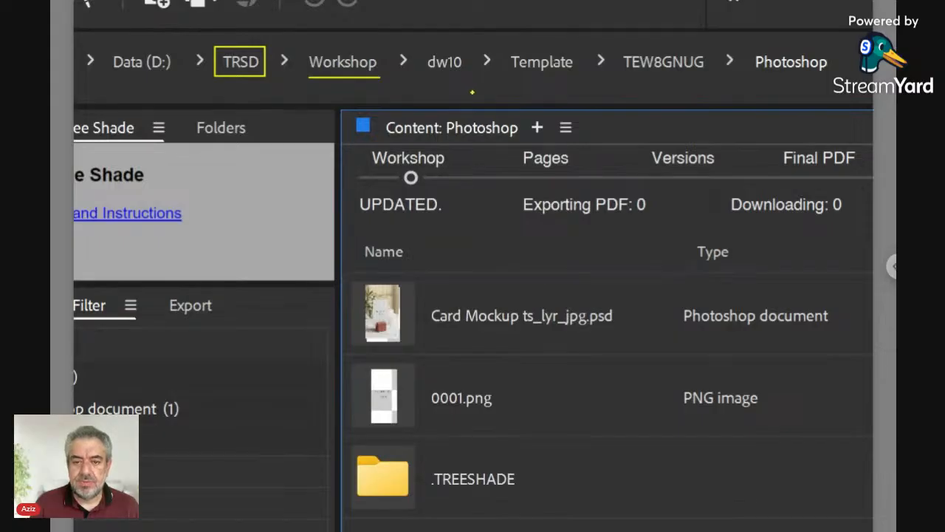
{"action": "key", "text": "Escape"}
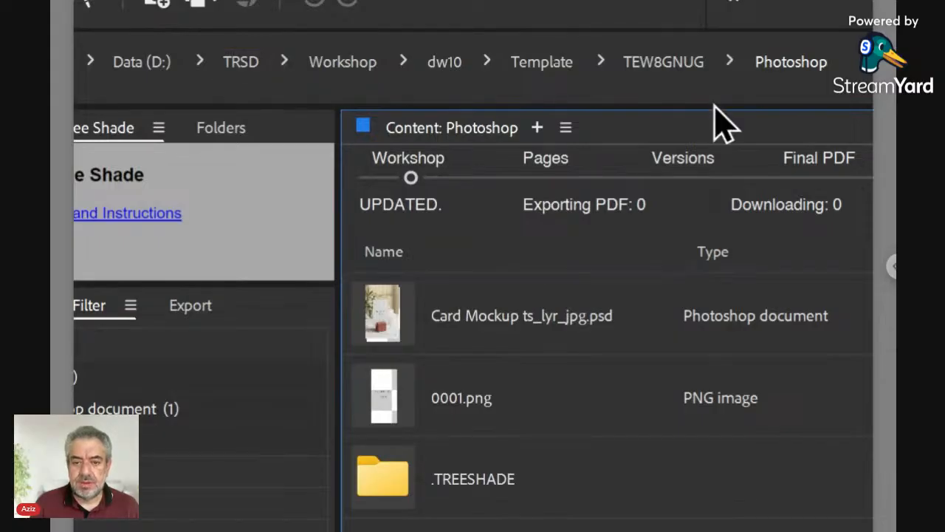
- View the template's Photoshop folder in the Pages and Versions stages, select the versioned PSD, and return to the Workshop stage
{"action": "left_click", "coordinate": [548, 178]}
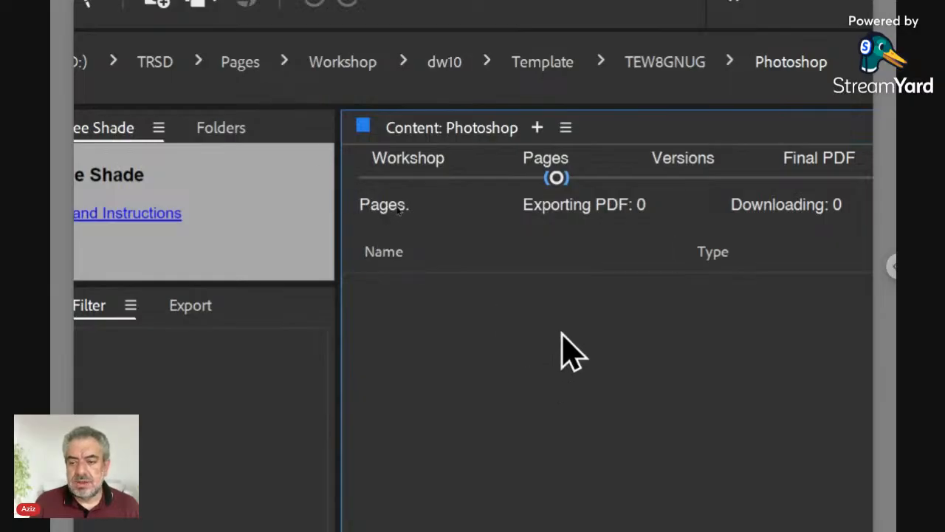
{"action": "left_click", "coordinate": [689, 181]}
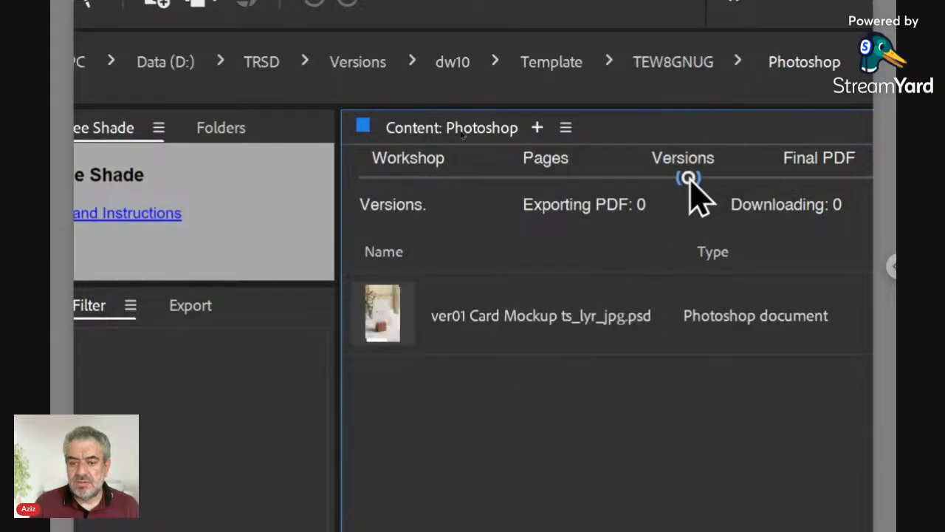
{"action": "left_click", "coordinate": [545, 330]}
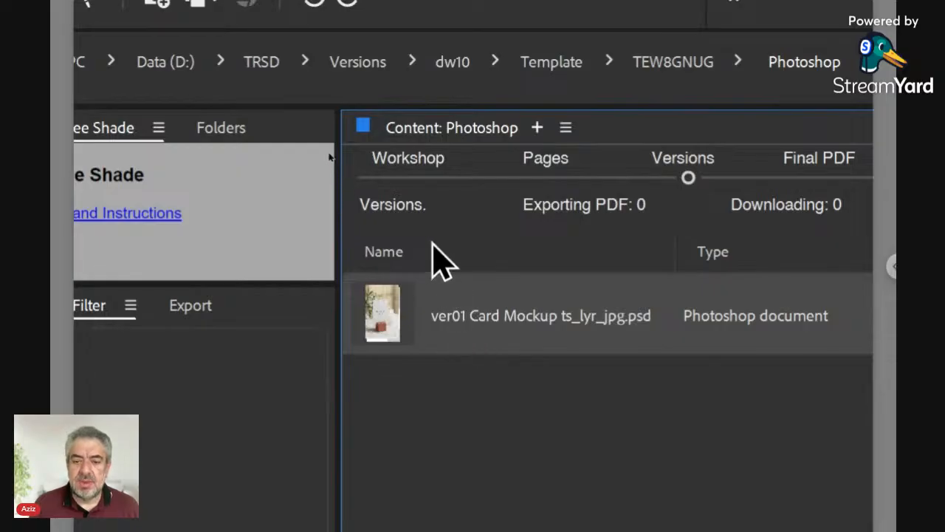
{"action": "left_click", "coordinate": [405, 179]}
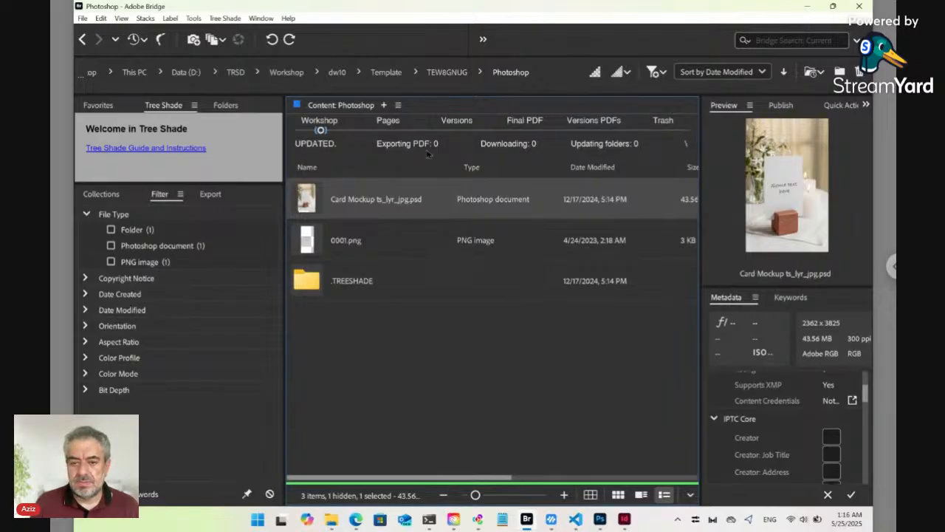
- Go up to the TEW8GNUG template folder, enter its Main folder and open the InDesign layout document
{"action": "left_click", "coordinate": [444, 74]}
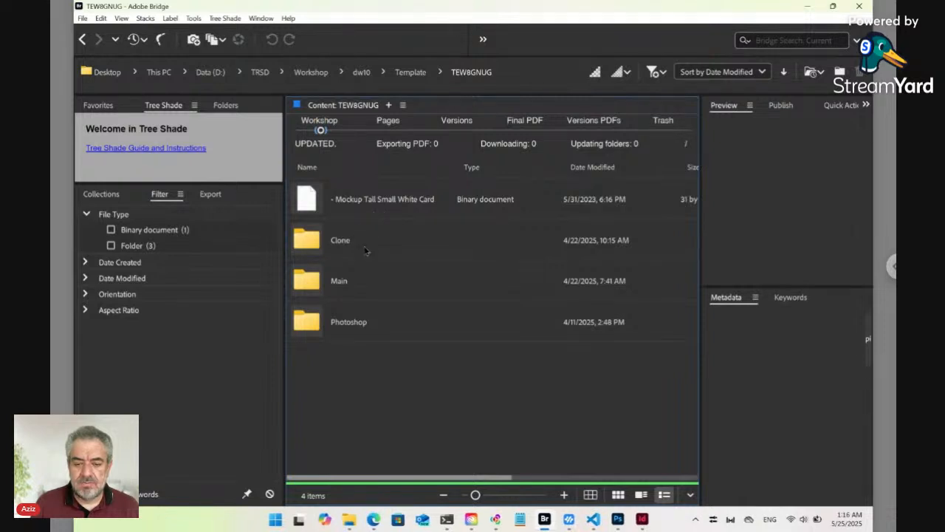
{"action": "double_click", "coordinate": [315, 282]}
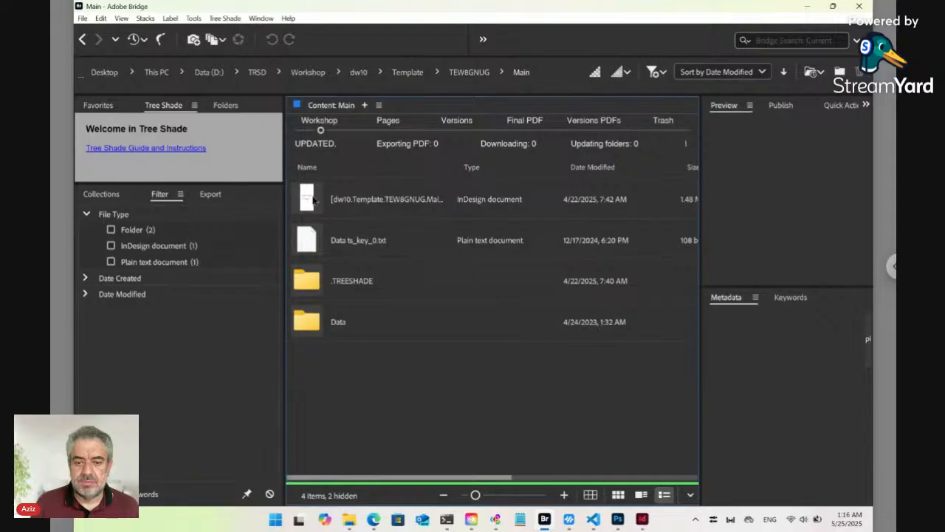
{"action": "left_click", "coordinate": [315, 198]}
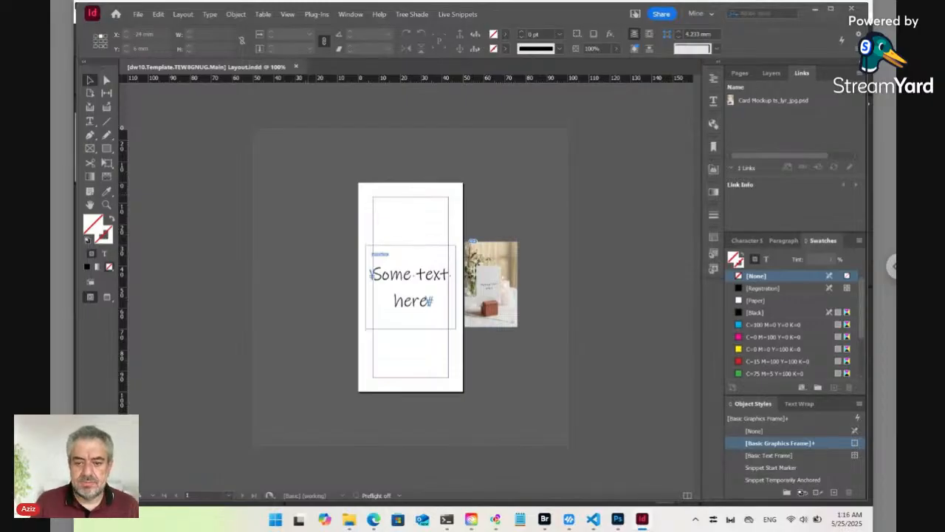
- Select the card mockup image beside the page and reveal its linked file Card Mockup ts_lyr_jpg.psd in Bridge
{"action": "left_click", "coordinate": [481, 302]}
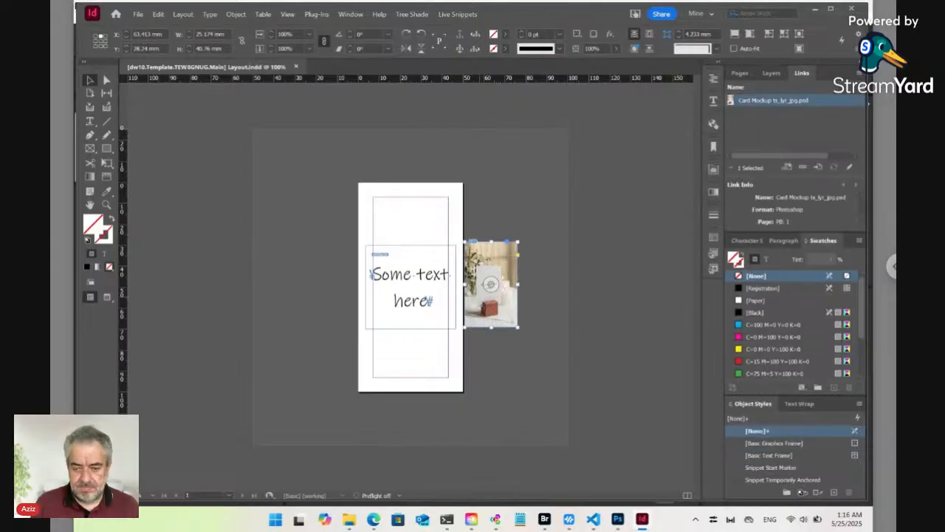
{"action": "scroll", "coordinate": [481, 297], "scroll_direction": "up", "scroll_amount": 10}
{"action": "scroll", "coordinate": [480, 298], "scroll_direction": "down", "scroll_amount": 7}
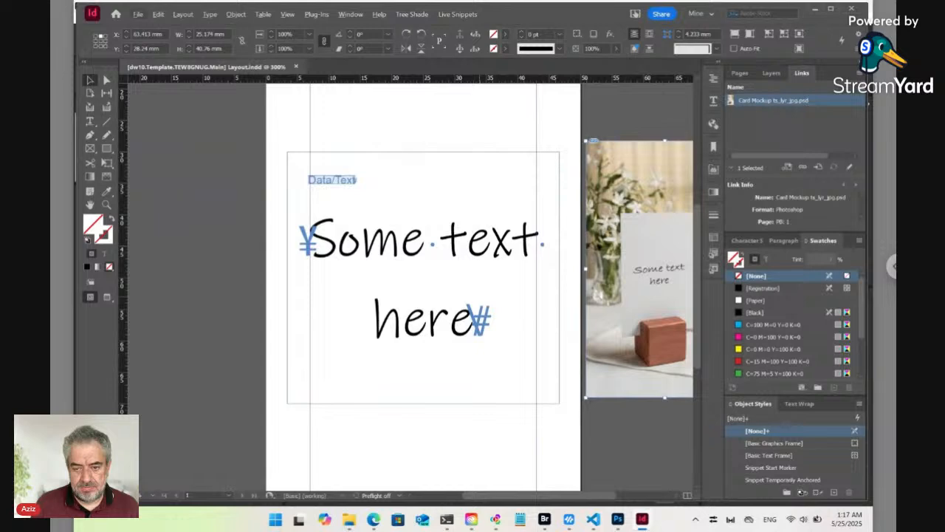
{"action": "left_click_drag", "start_coordinate": [521, 288], "coordinate": [397, 298]}
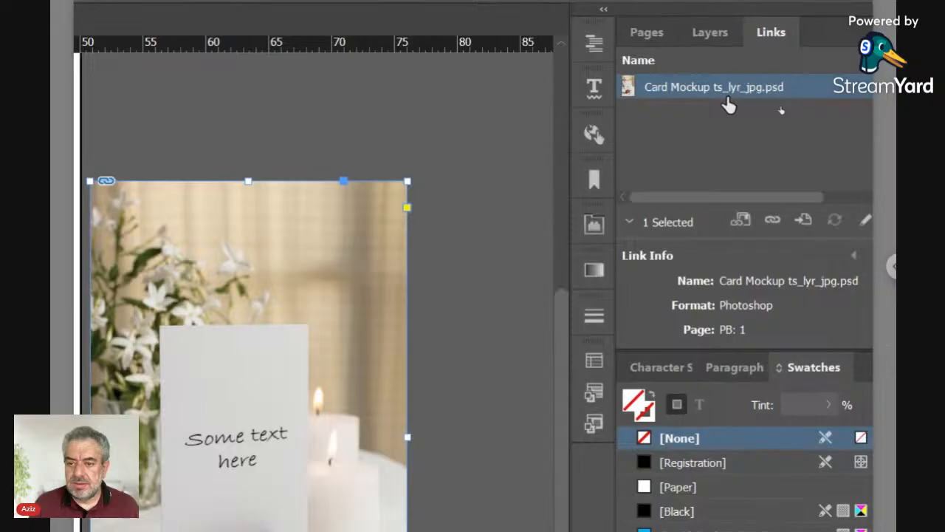
{"action": "right_click", "coordinate": [652, 88]}
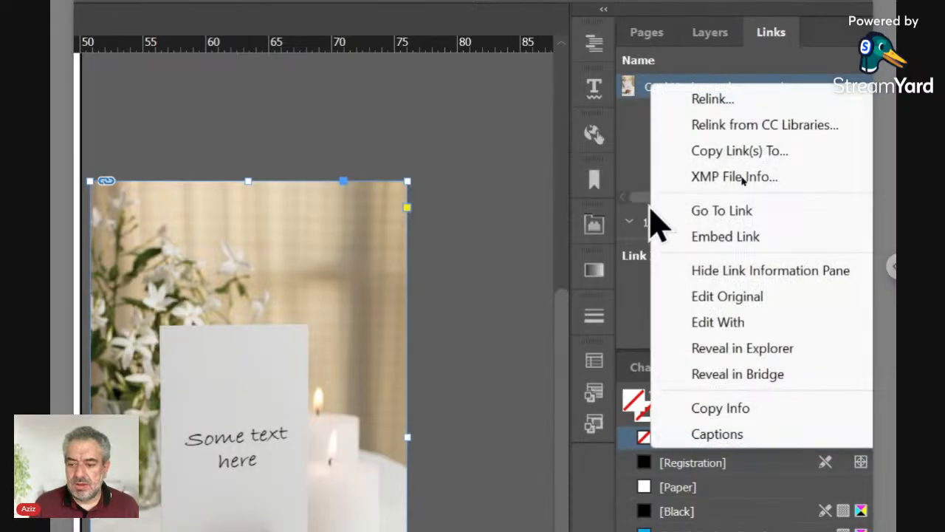
{"action": "left_click", "coordinate": [704, 377]}
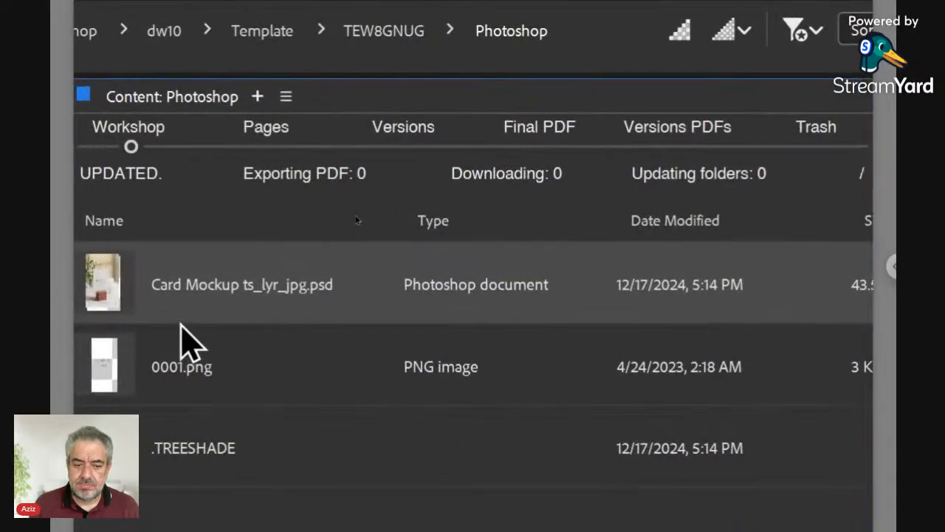
- Examine the ts_lyr_jpg part and its jpg ending in the Card Mockup PSD's file name, leaving the name unedited
{"action": "left_click", "coordinate": [238, 284]}
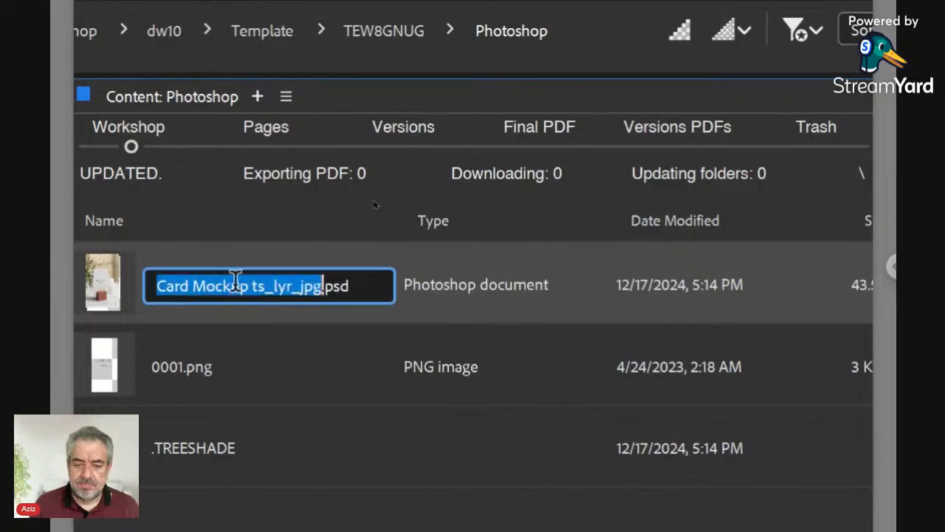
{"action": "left_click", "coordinate": [250, 285]}
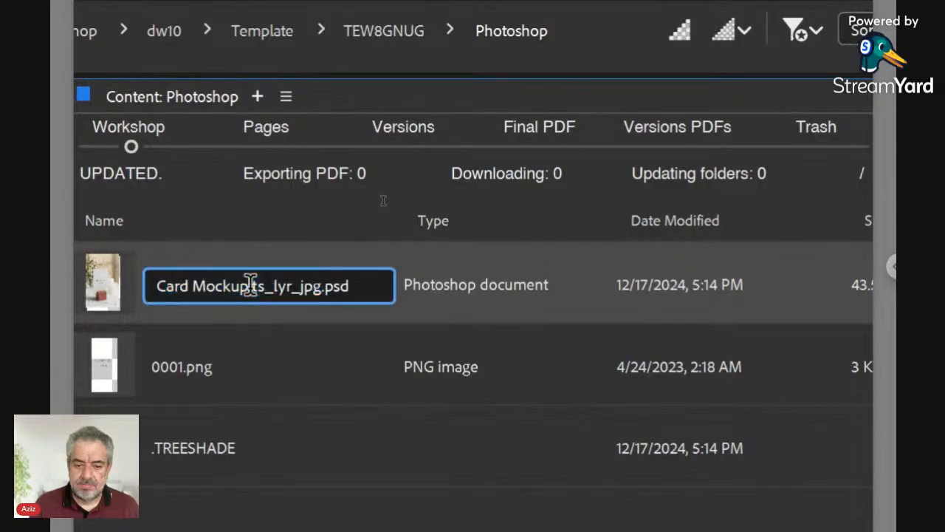
{"action": "key", "text": "shift+Right"}
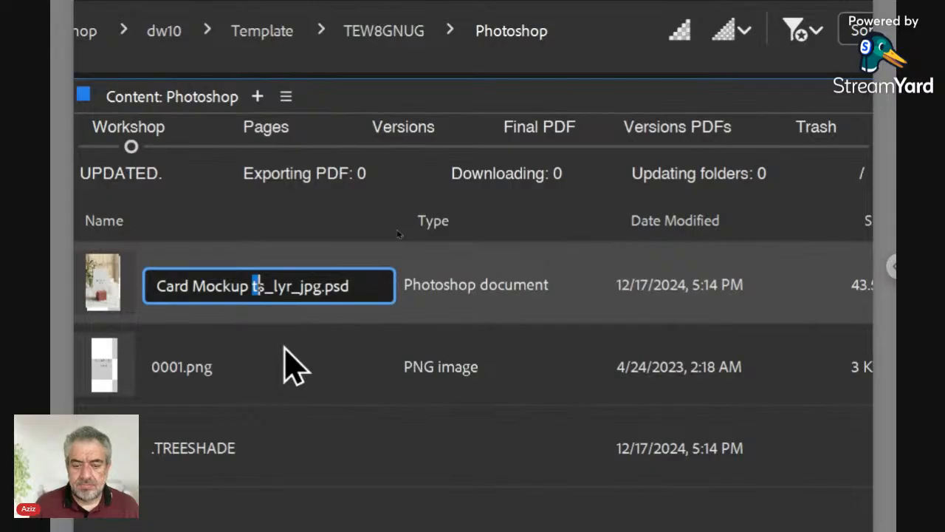
{"action": "key", "text": "shift+Right"}
{"action": "key", "text": "shift+Right"}
{"action": "key", "text": "shift+Right"}
{"action": "key", "text": "shift+Right"}
{"action": "key", "text": "shift+Right"}
{"action": "key", "text": "shift+Right"}
{"action": "key", "text": "shift+Right"}
{"action": "key", "text": "shift+Right"}
{"action": "key", "text": "shift+Right"}
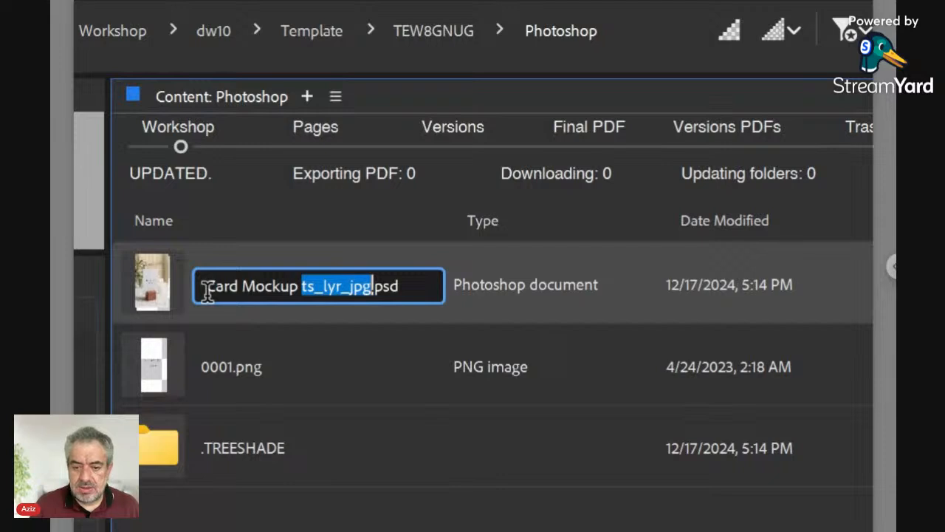
{"action": "key", "text": "Right"}
{"action": "key", "text": "shift+Left"}
{"action": "key", "text": "shift+Left"}
{"action": "key", "text": "shift+Left"}
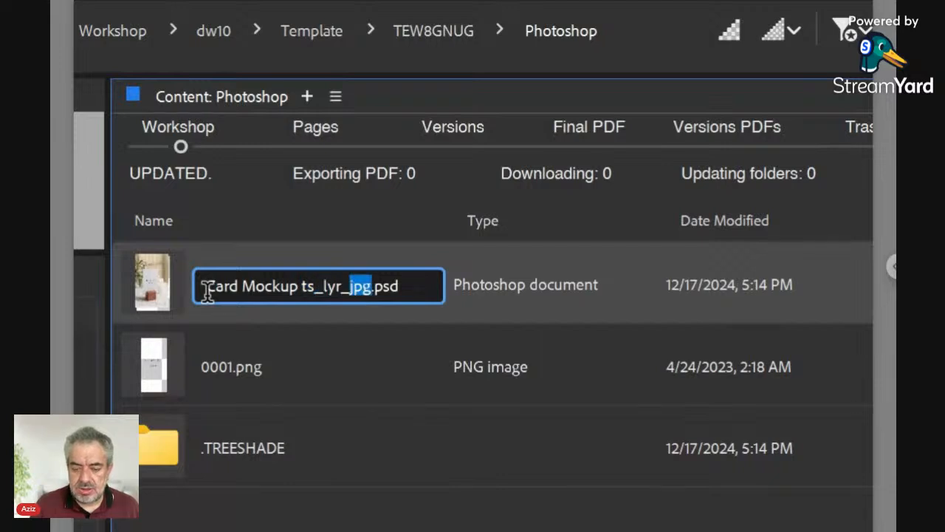
{"action": "key", "text": "shift+Right"}
{"action": "key", "text": "Left"}
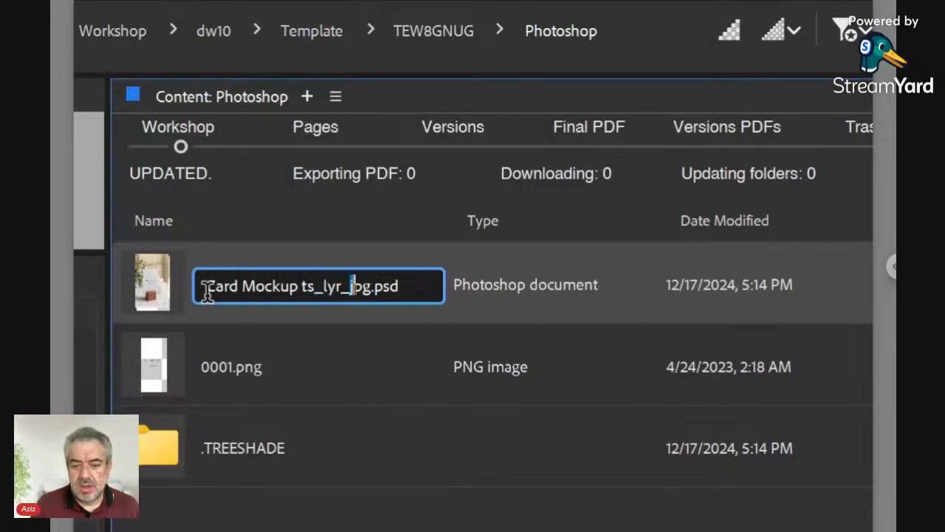
{"action": "key", "text": "shift+Right"}
{"action": "key", "text": "shift+Right"}
{"action": "key", "text": "shift+Right"}
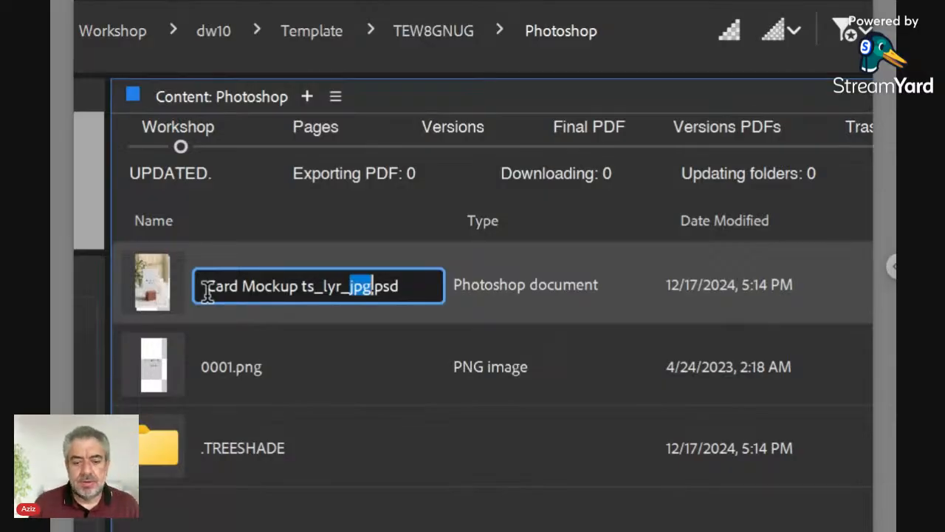
{"action": "left_click", "coordinate": [212, 311]}
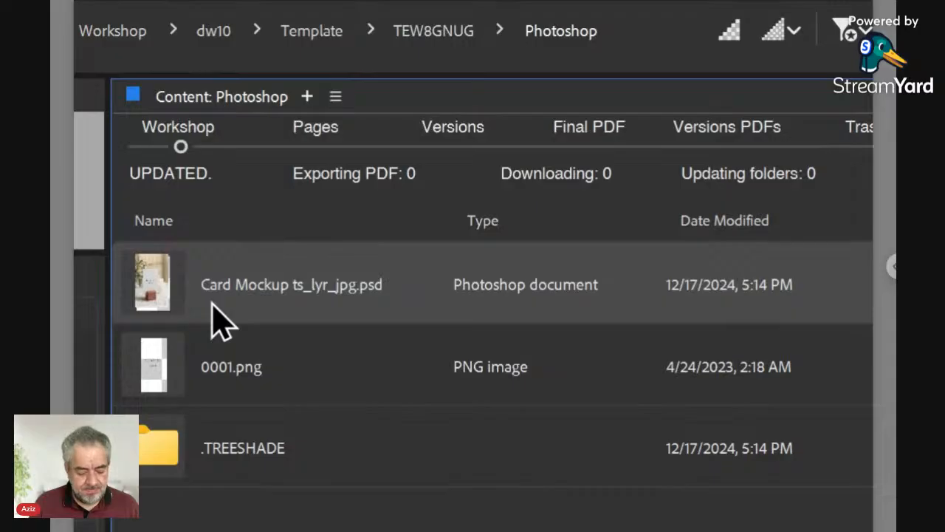
- Open Card Mockup ts_lyr_jpg.psd in Photoshop and check the transform bounds of the linked smart object layer 0001 without changing it
{"action": "double_click", "coordinate": [168, 284]}
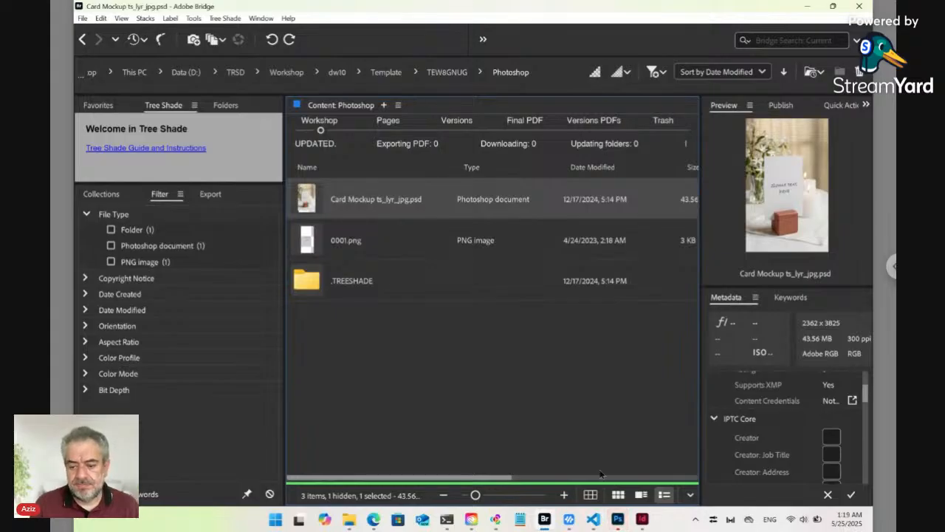
{"action": "left_click", "coordinate": [619, 521]}
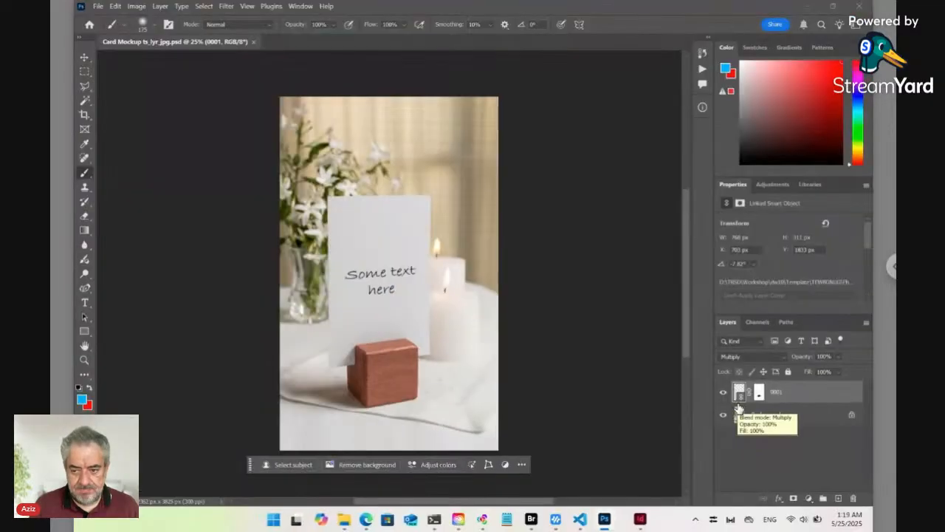
{"action": "key", "text": "ctrl+t"}
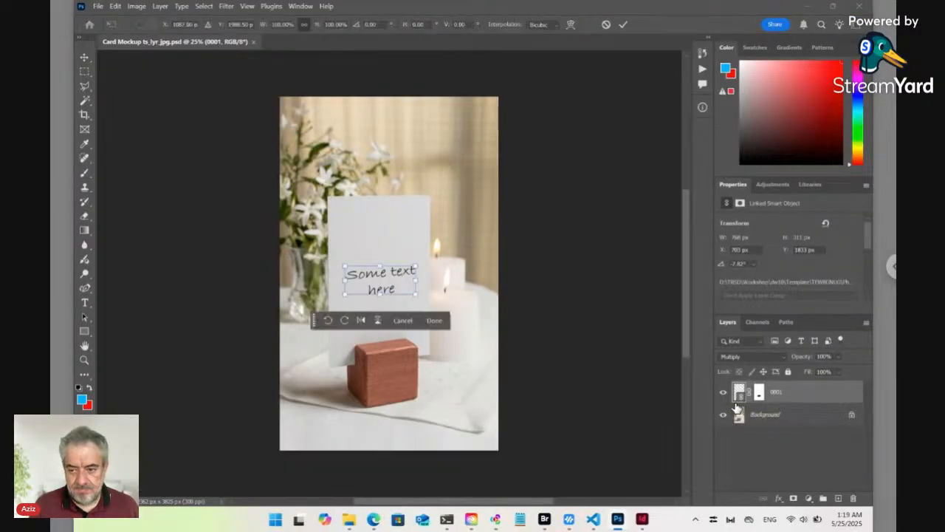
{"action": "key", "text": "Escape"}
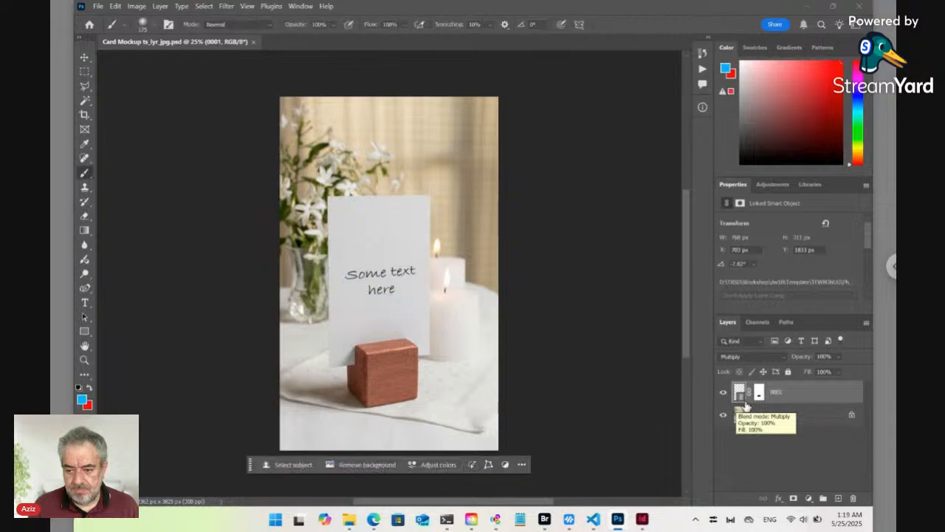
- Open the linked smart object 0001 to inspect its source image, and close both that image and the card mockup
{"action": "double_click", "coordinate": [741, 397]}
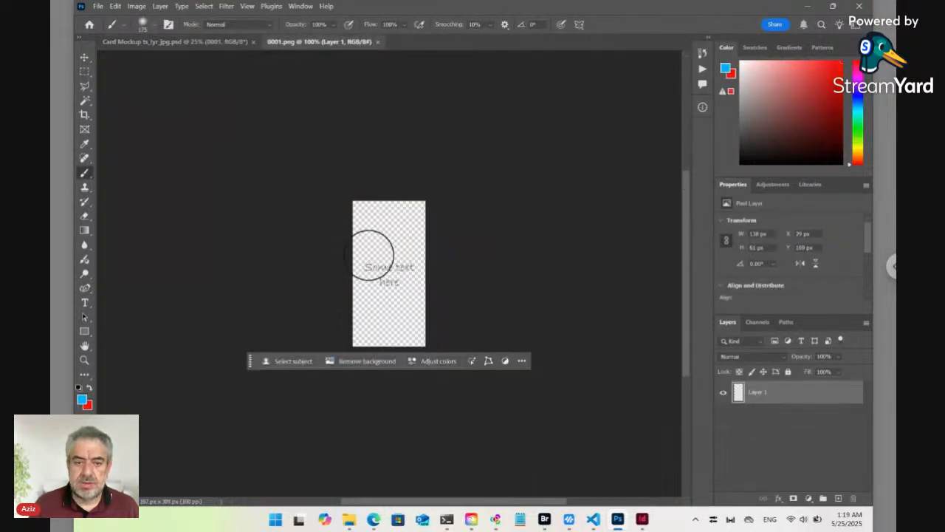
{"action": "left_click", "coordinate": [379, 42]}
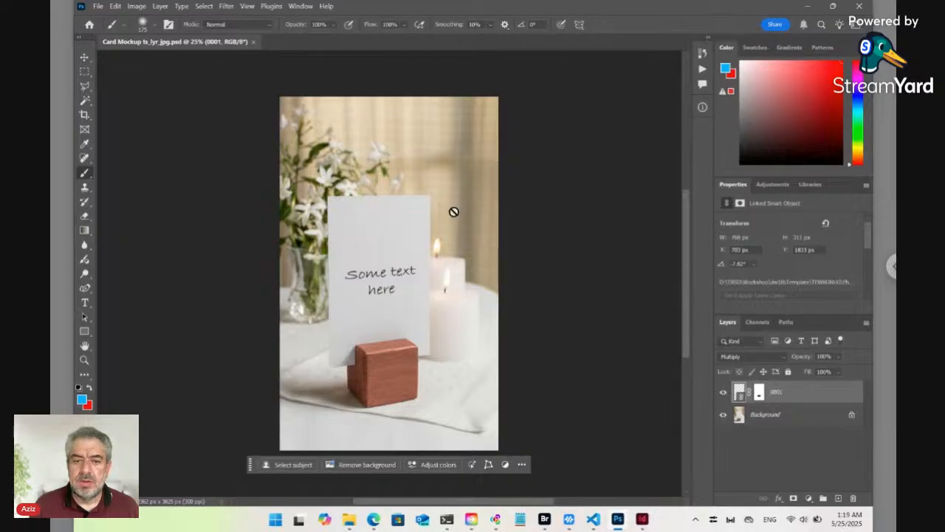
{"action": "left_click", "coordinate": [253, 42]}
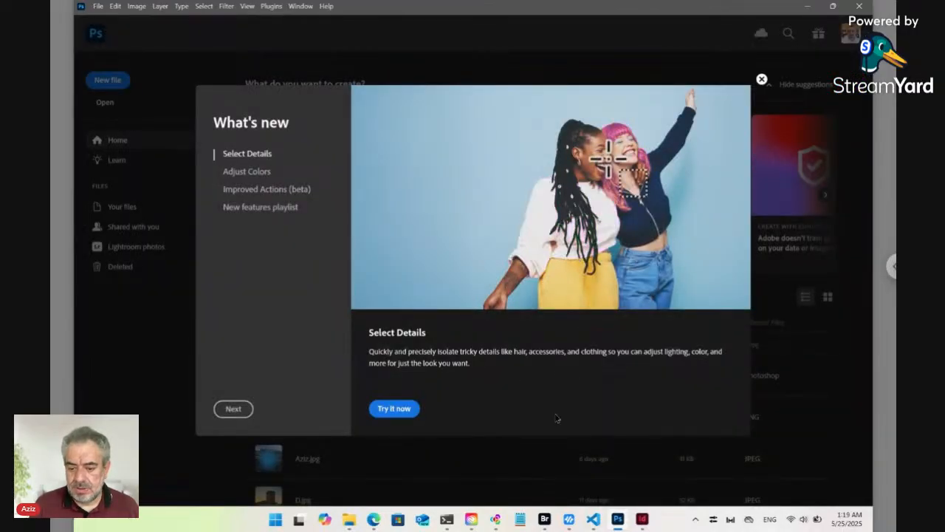
- Switch to InDesign, place the text cursor in the card's text and review the available Live Snippets commands
{"action": "left_click", "coordinate": [642, 519]}
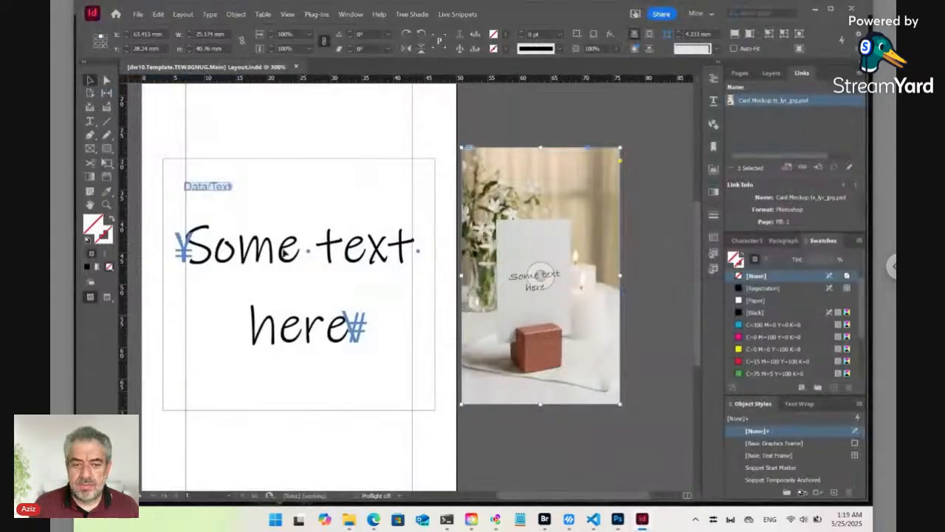
{"action": "left_click", "coordinate": [91, 122]}
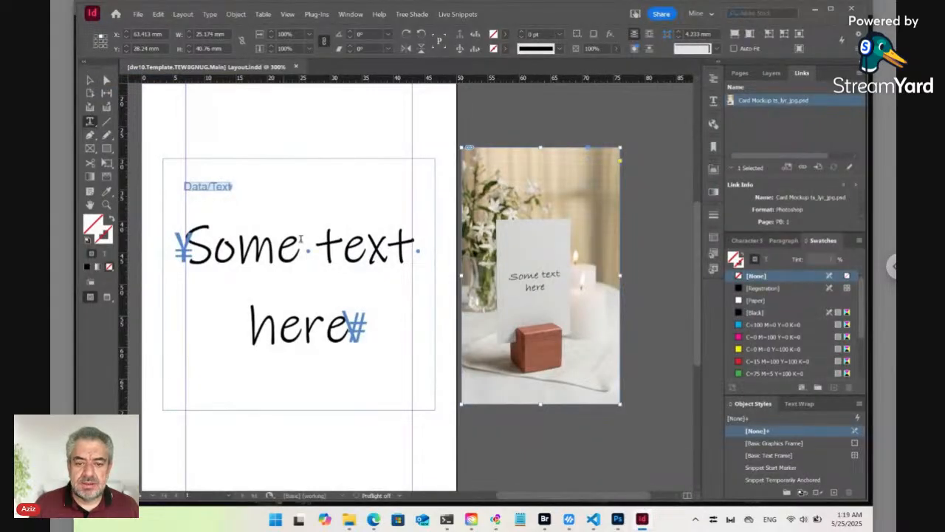
{"action": "left_click", "coordinate": [301, 240]}
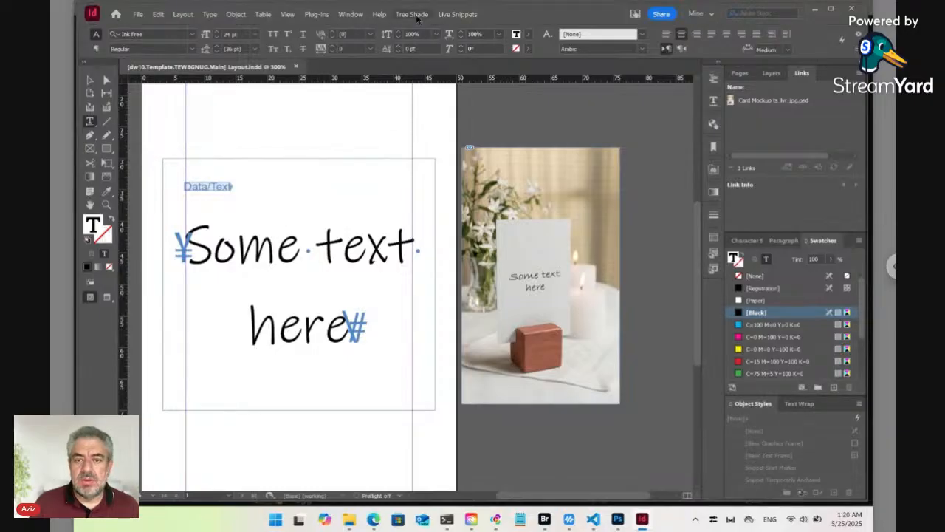
{"action": "left_click", "coordinate": [458, 15]}
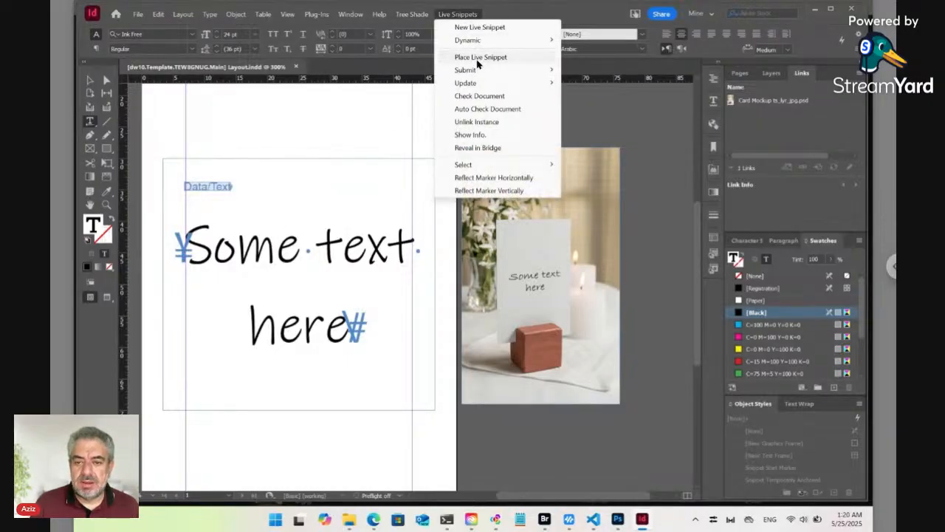
{"action": "mouse_move", "coordinate": [477, 83]}
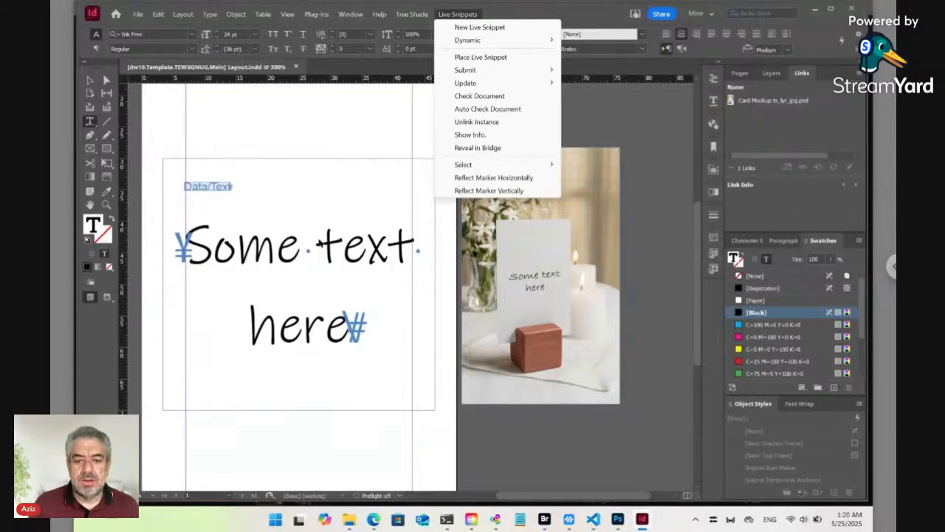
{"action": "left_click", "coordinate": [296, 259]}
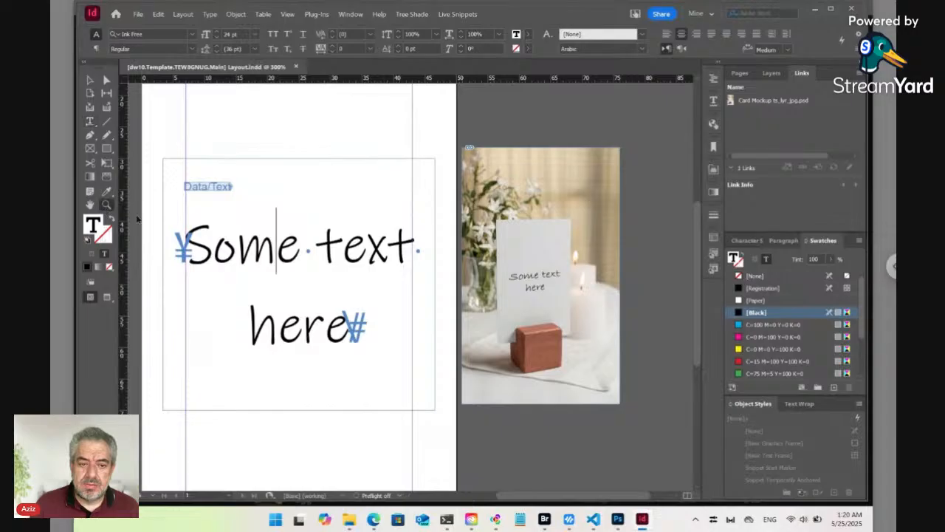
- Select the Data/Text snippet marker above the card text and compare the page in preview and normal view
{"action": "left_click_drag", "start_coordinate": [158, 152], "coordinate": [448, 394]}
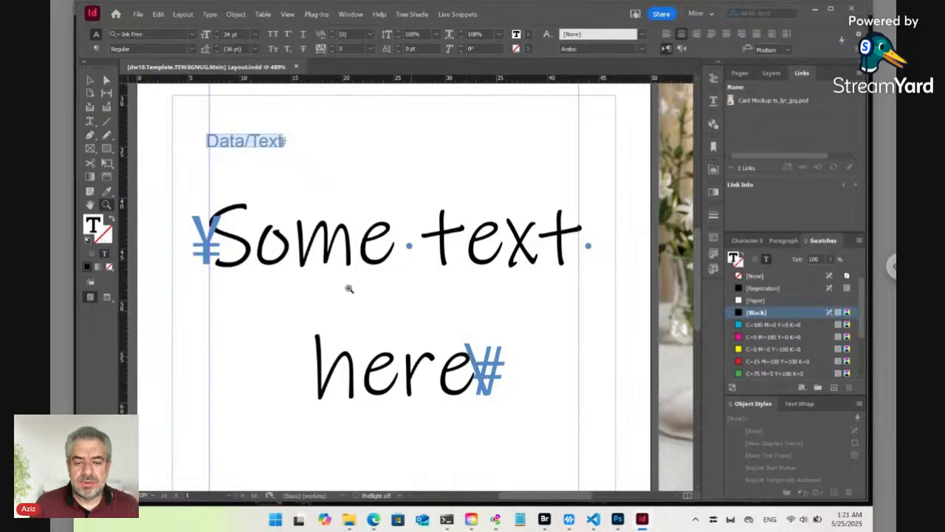
{"action": "left_click", "coordinate": [90, 79]}
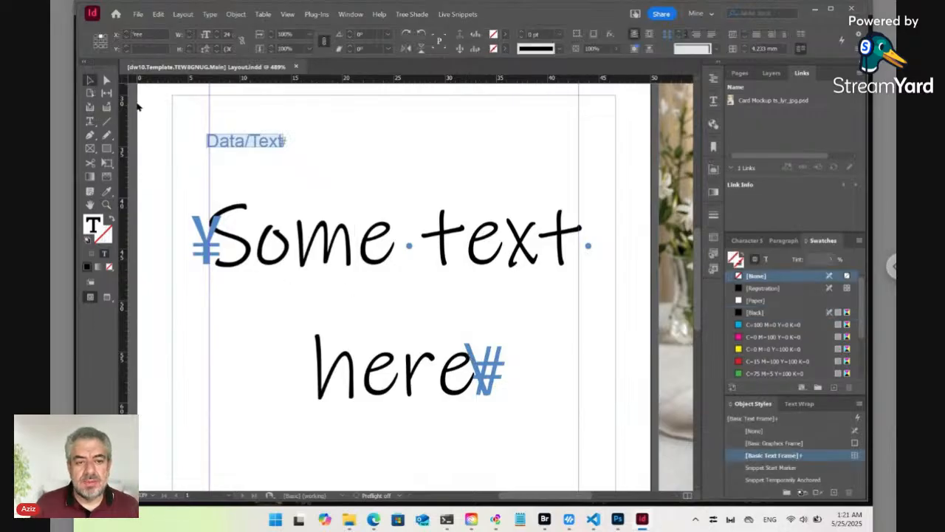
{"action": "left_click", "coordinate": [240, 144]}
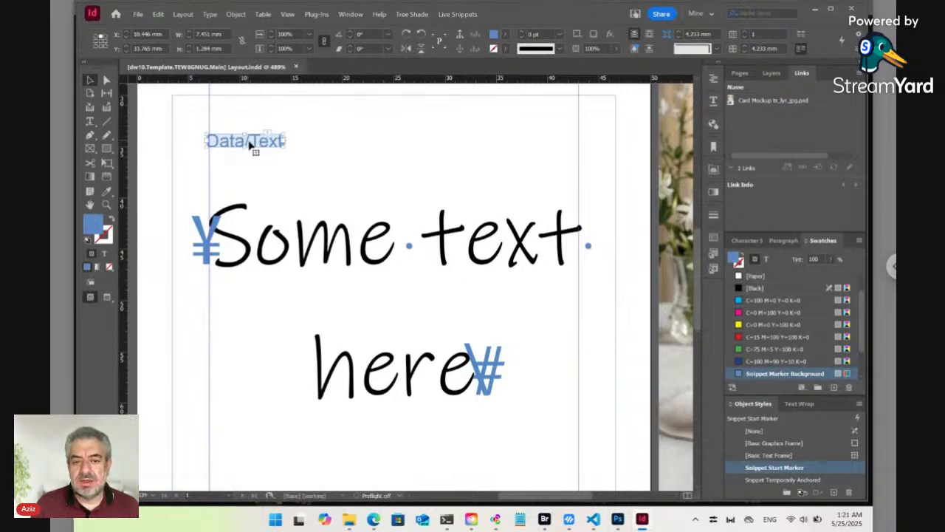
{"action": "key", "text": "w"}
{"action": "key", "text": "w"}
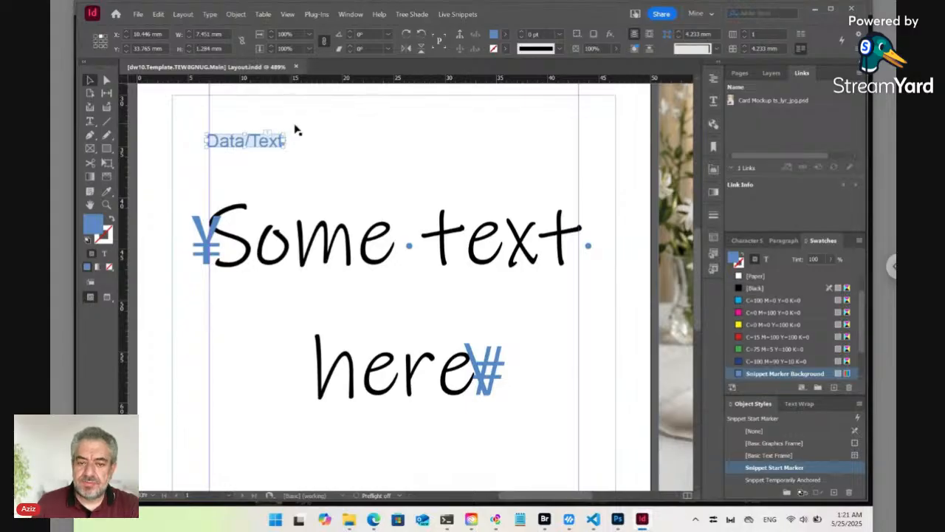
- Reveal the selected Data/Text snippet's source file in Bridge and view Text.txt in full-size preview, returning to the Data folder
{"action": "left_click", "coordinate": [462, 15]}
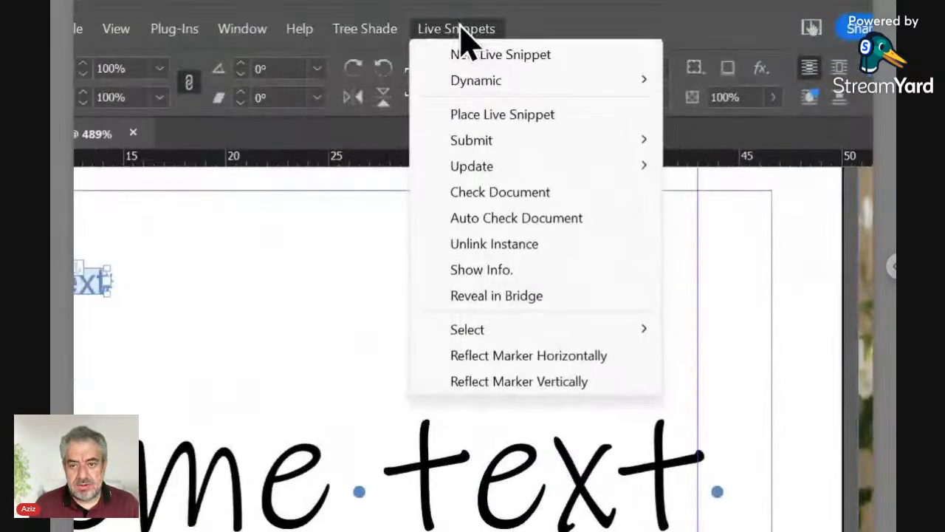
{"action": "left_click", "coordinate": [502, 297]}
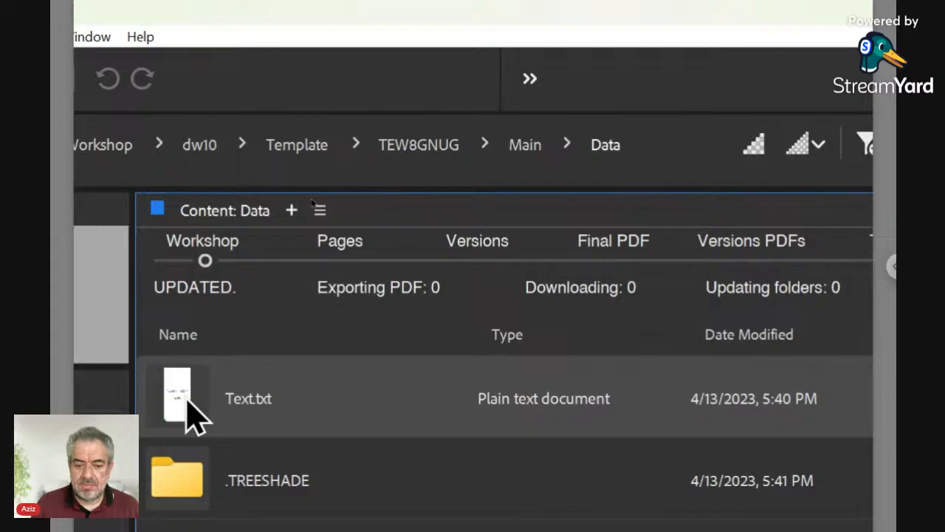
{"action": "double_click", "coordinate": [187, 400]}
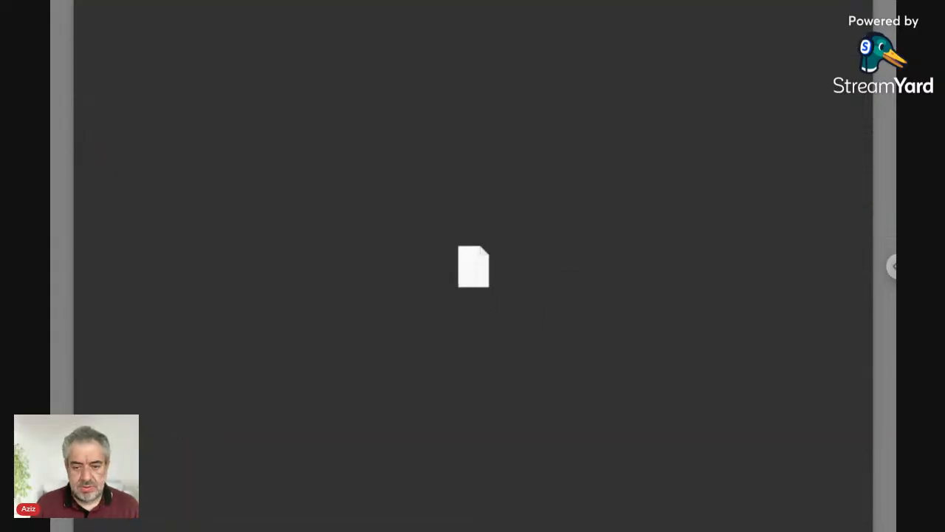
{"action": "key", "text": "Escape"}
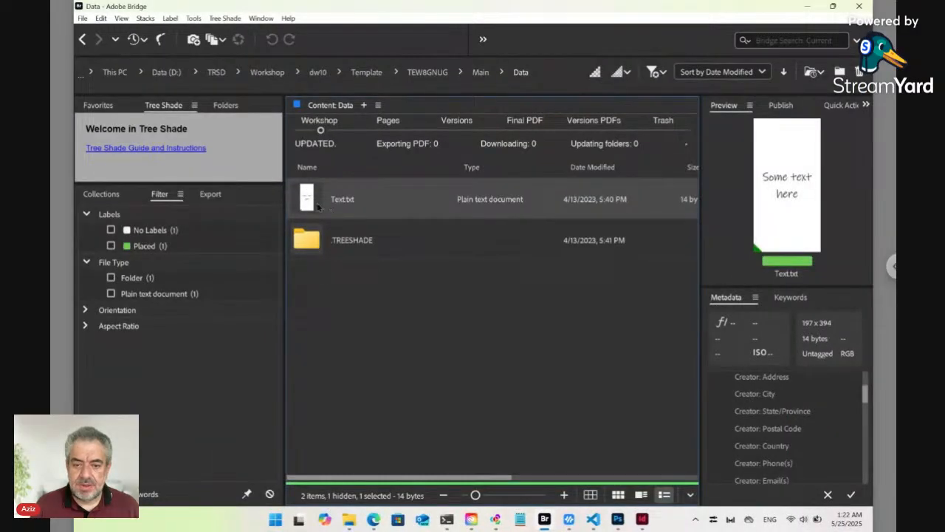
- Open the content of Text.txt in the Data folder, replace it with "New text now." and accept the change
{"action": "double_click", "coordinate": [311, 201]}
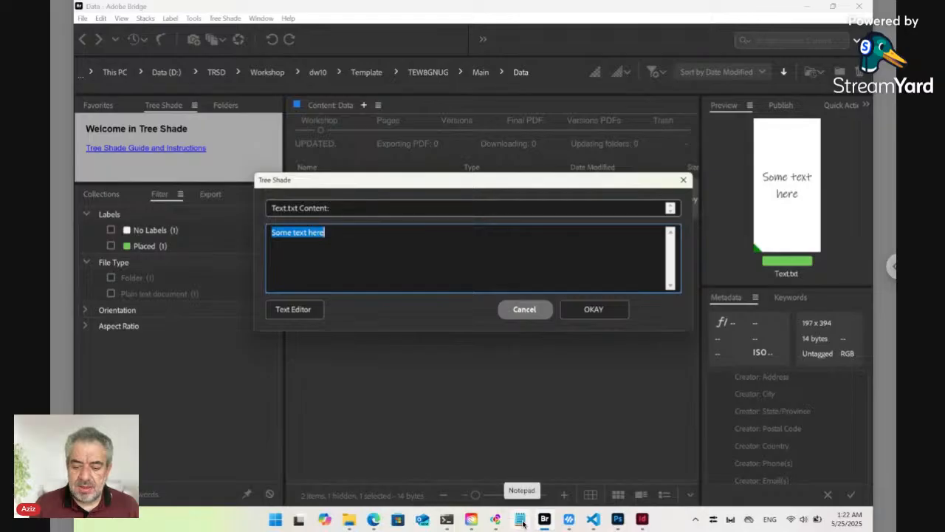
{"action": "left_click", "coordinate": [329, 234]}
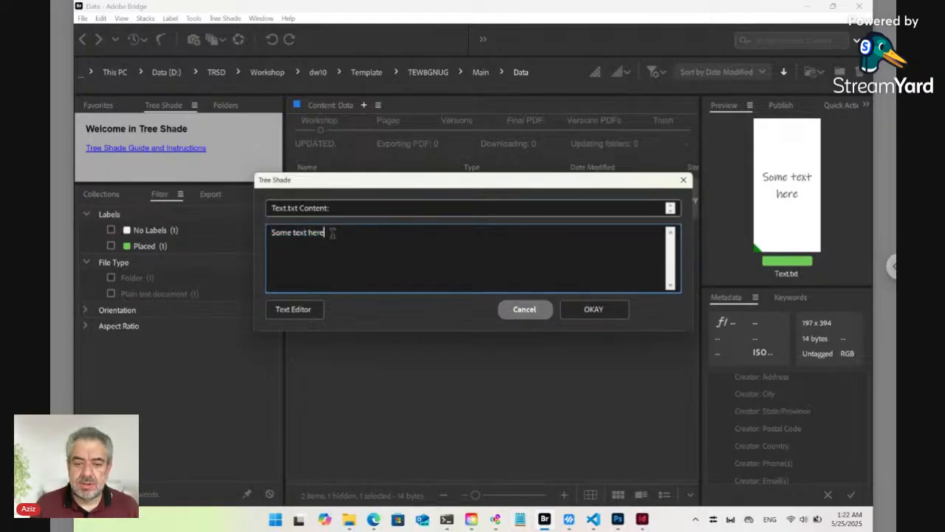
{"action": "left_click", "coordinate": [527, 313]}
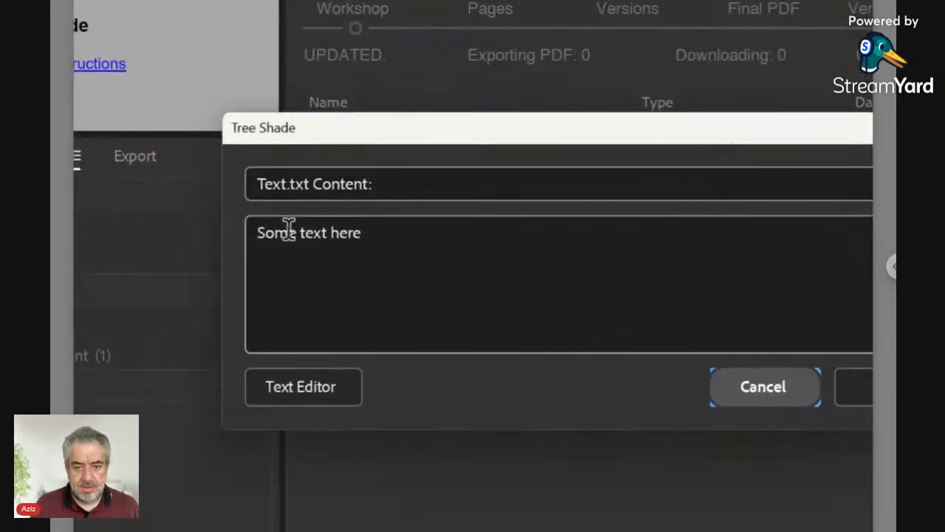
{"action": "left_click", "coordinate": [286, 232]}
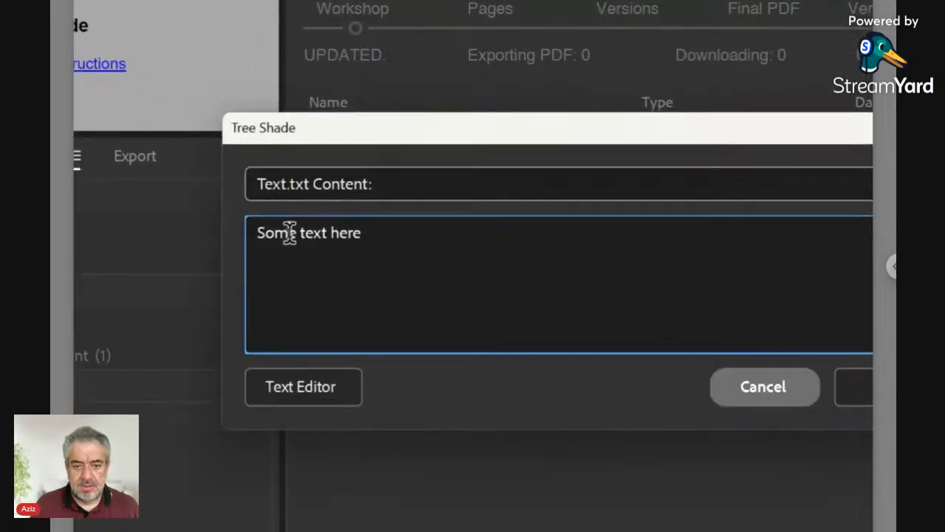
{"action": "key", "text": "ctrl+a"}
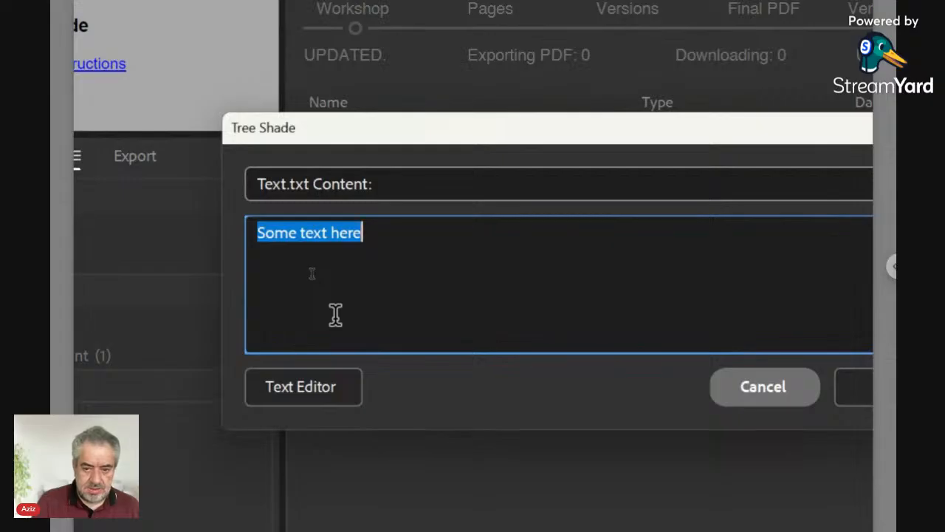
{"action": "type", "text": "New "}
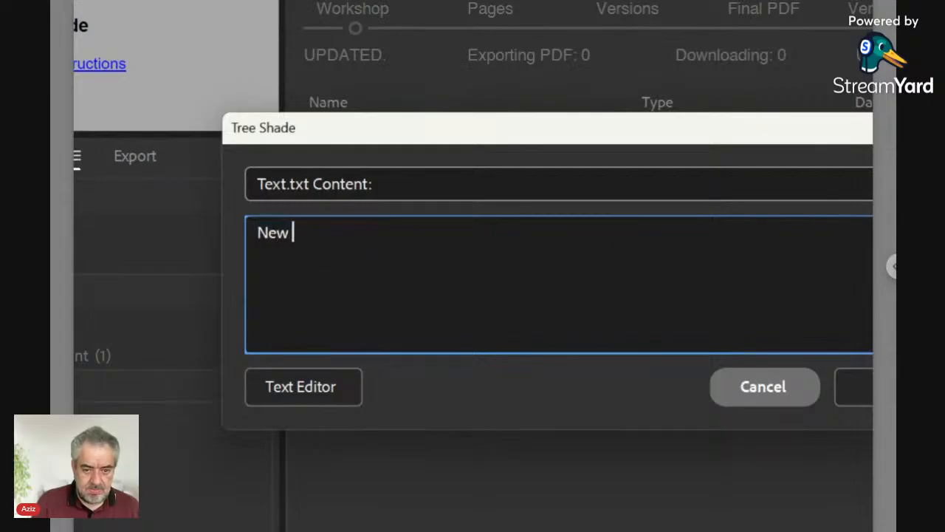
{"action": "type", "text": "text "}
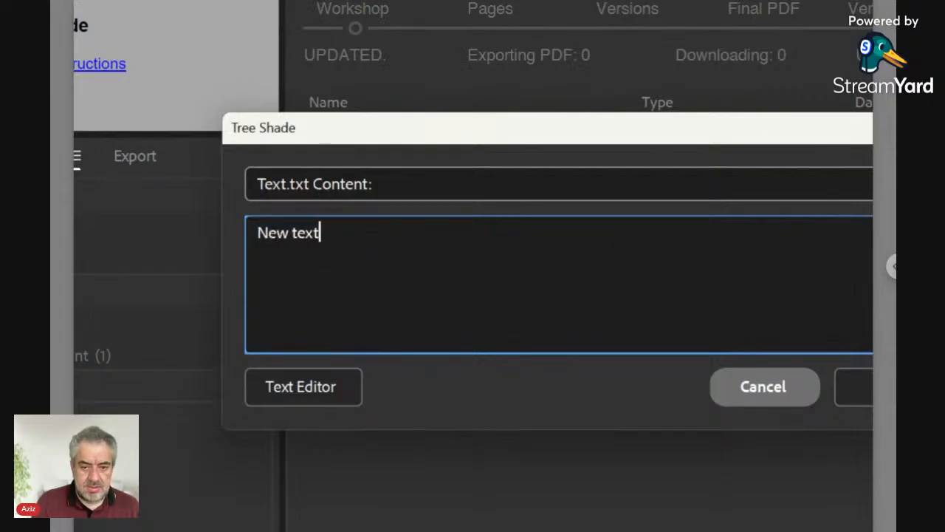
{"action": "type", "text": "now."}
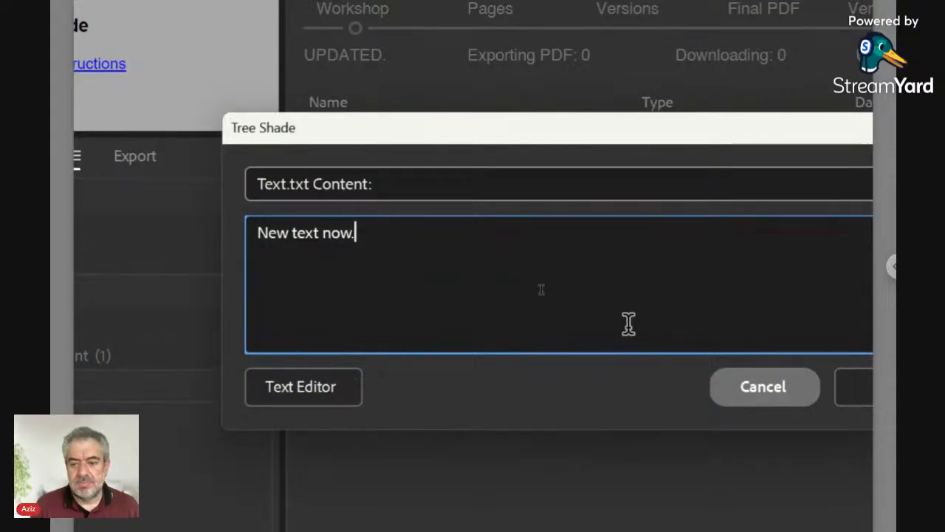
{"action": "left_click", "coordinate": [775, 378]}
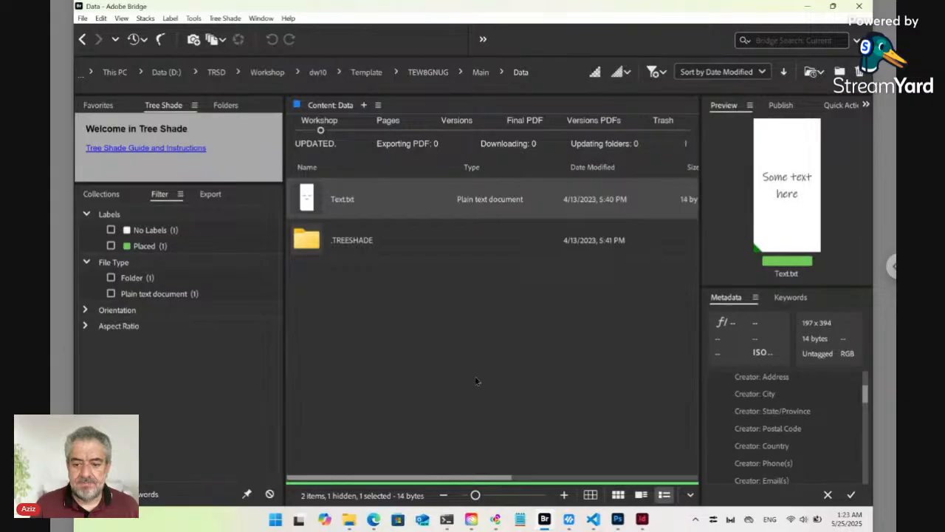
- Switch to InDesign and update the selected Data/Text live snippet from its edited text file
{"action": "left_click", "coordinate": [642, 519]}
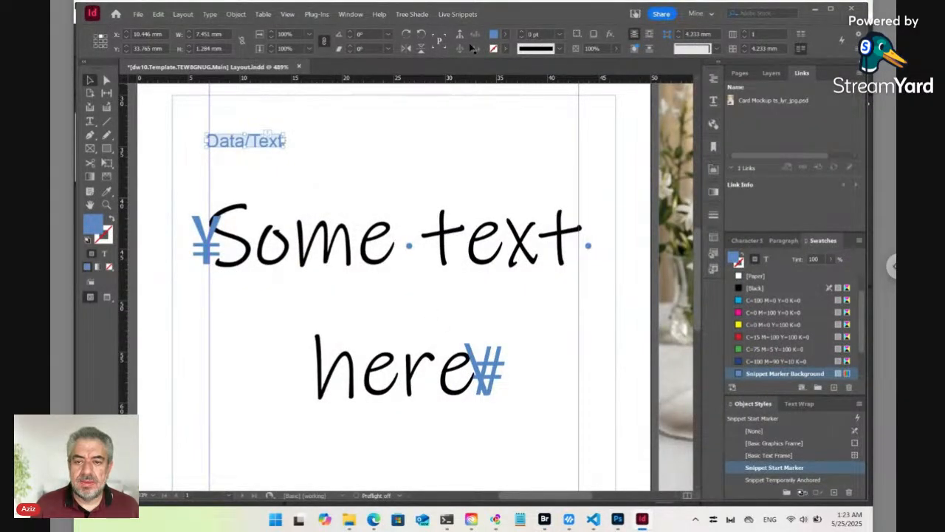
{"action": "left_click", "coordinate": [470, 16]}
{"action": "mouse_move", "coordinate": [504, 85]}
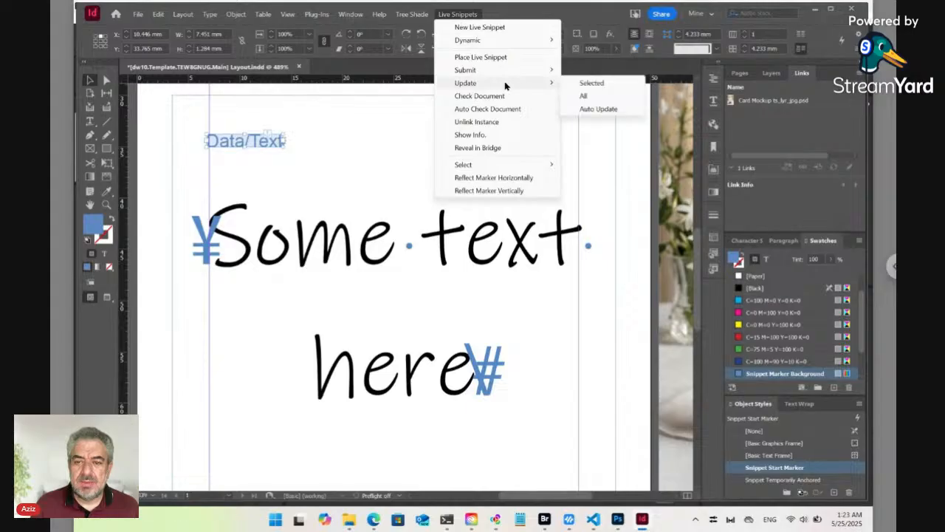
{"action": "left_click", "coordinate": [603, 84]}
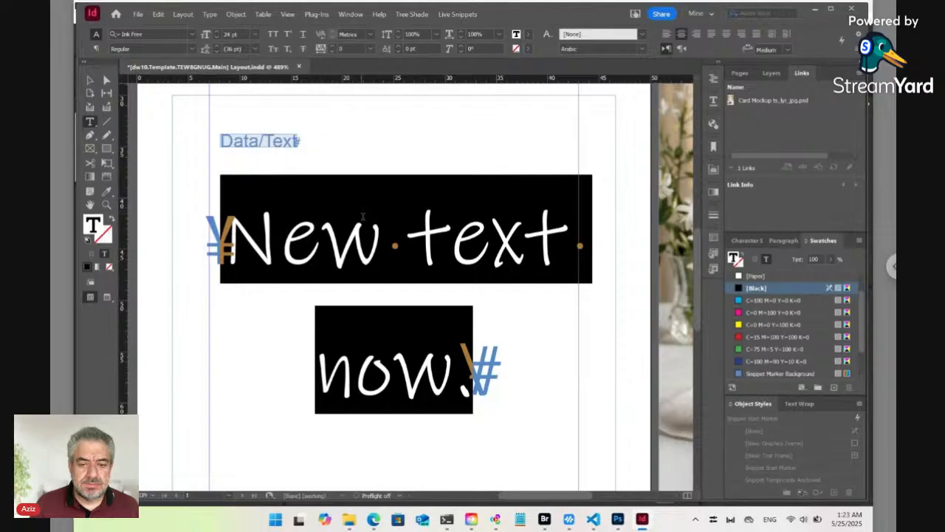
{"action": "left_click", "coordinate": [363, 219]}
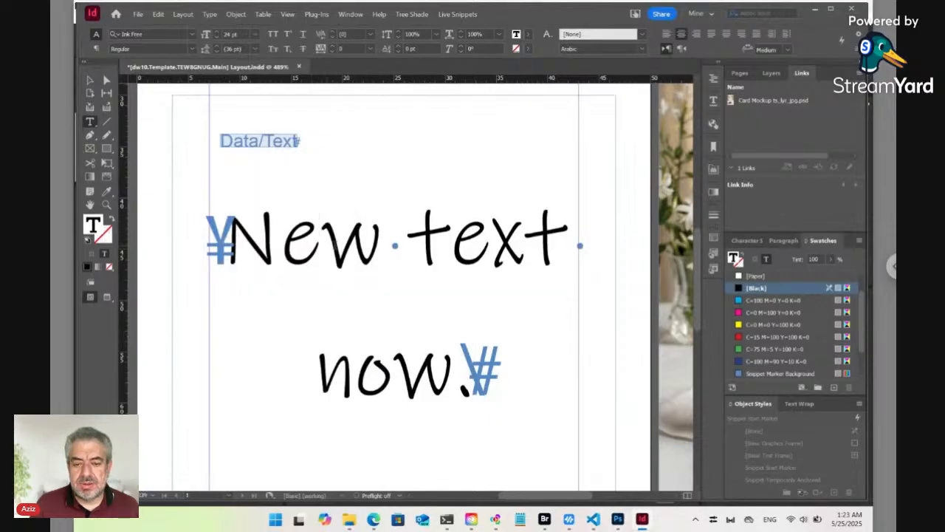
{"action": "left_click", "coordinate": [466, 17]}
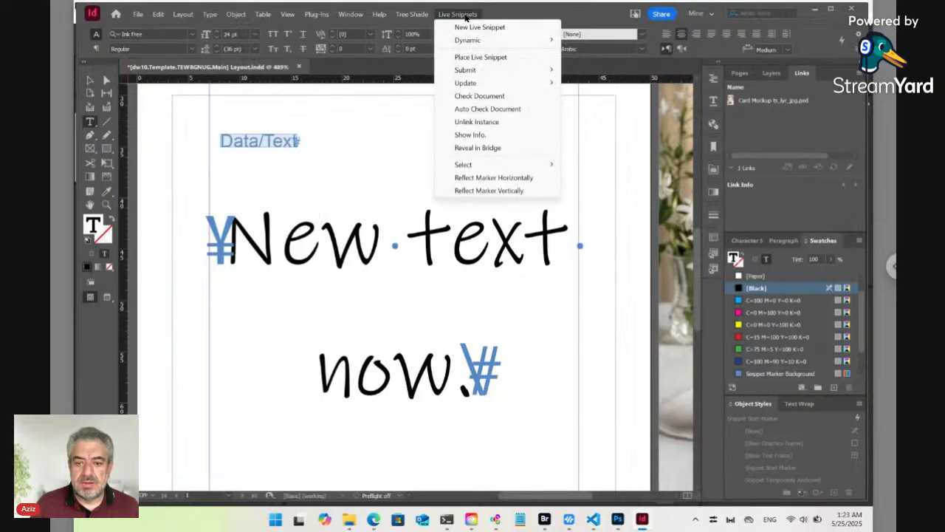
{"action": "key", "text": "Escape"}
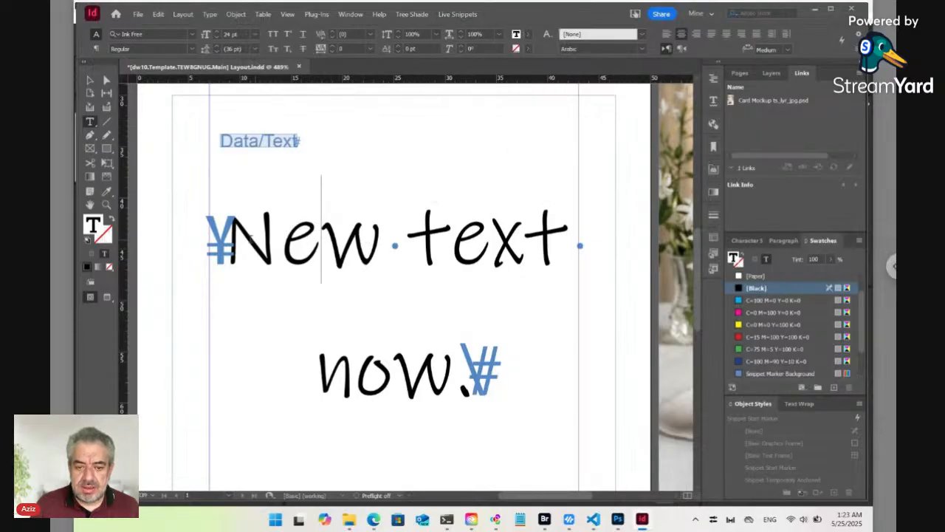
- Try replacing the text between the snippet markers directly in the layout with "jfkdf", and undo the replacement
{"action": "left_click_drag", "start_coordinate": [222, 244], "coordinate": [476, 367]}
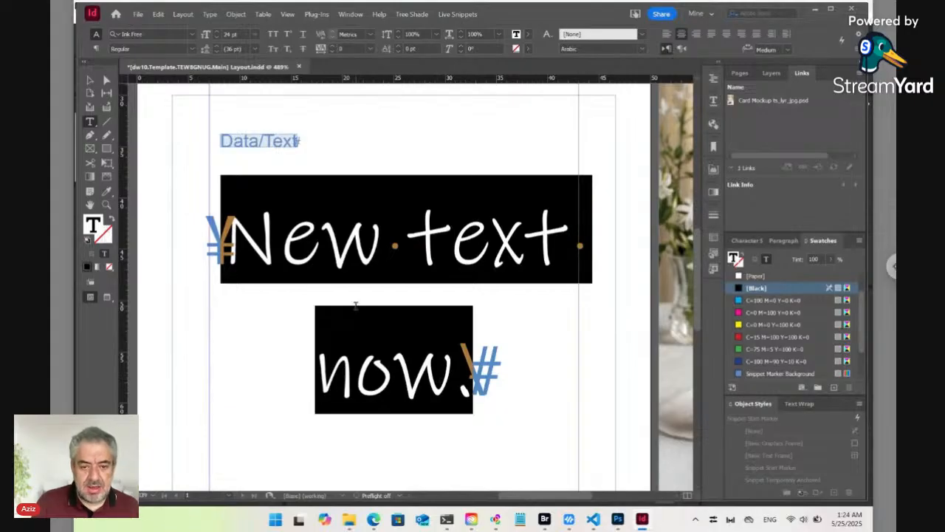
{"action": "type", "text": "jfkdf"}
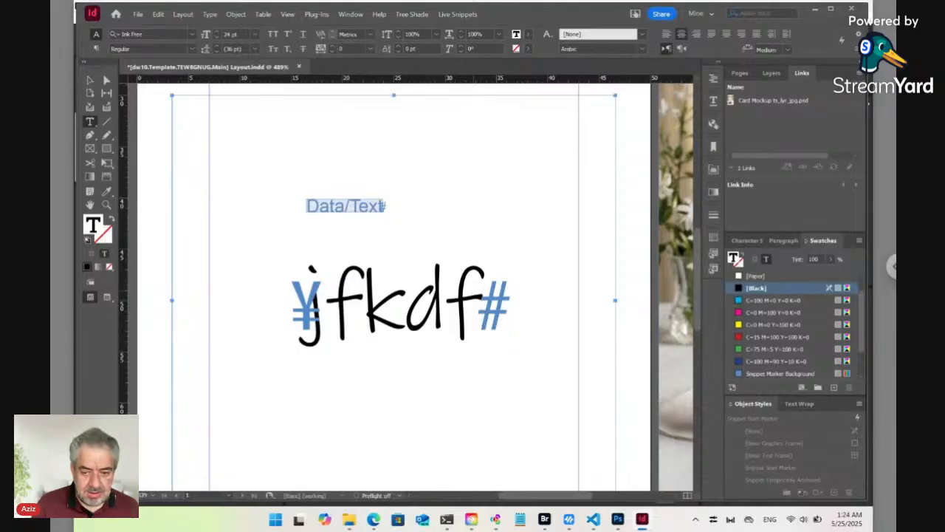
{"action": "key", "text": "BackSpace"}
{"action": "key", "text": "BackSpace"}
{"action": "key", "text": "ctrl+z"}
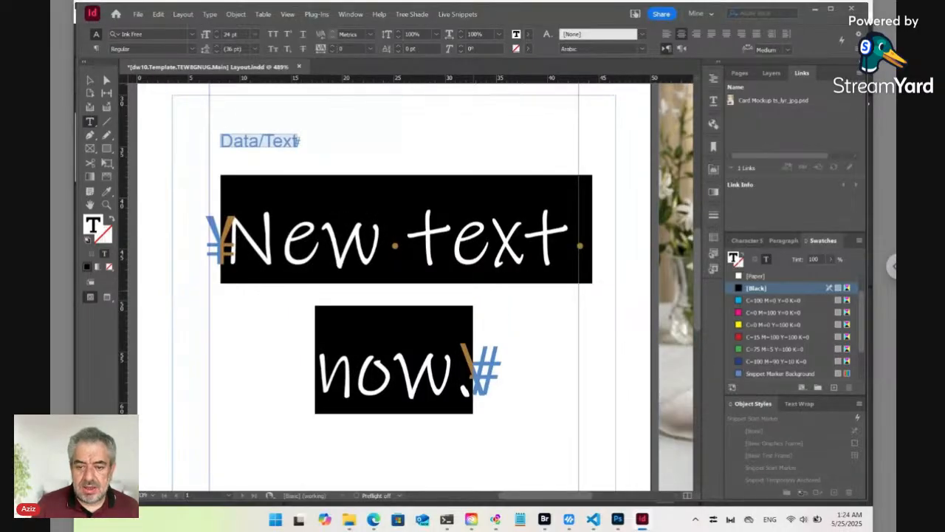
- Place the text cursor inside the Data/Text snippet and select its entire content with the live snippet selection command
{"action": "left_click", "coordinate": [424, 251]}
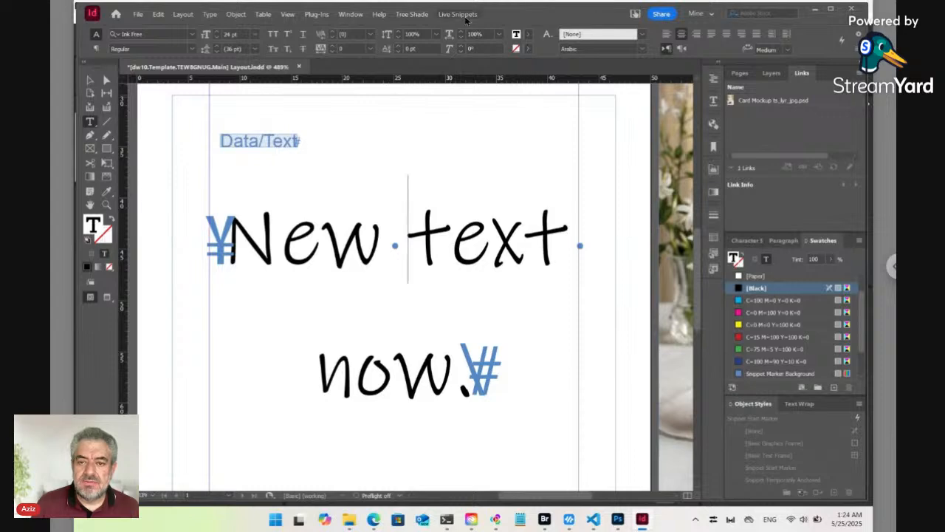
{"action": "left_click", "coordinate": [462, 15]}
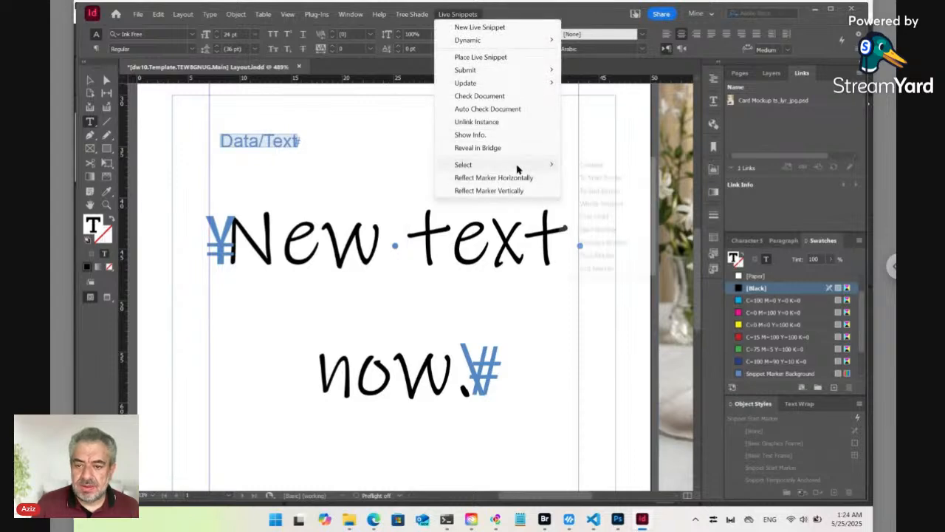
{"action": "mouse_move", "coordinate": [521, 169]}
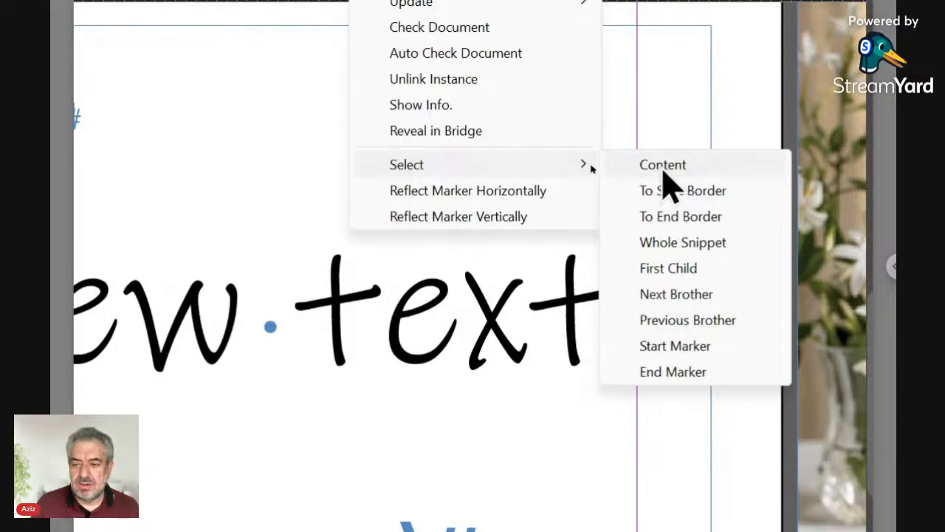
{"action": "left_click", "coordinate": [663, 168]}
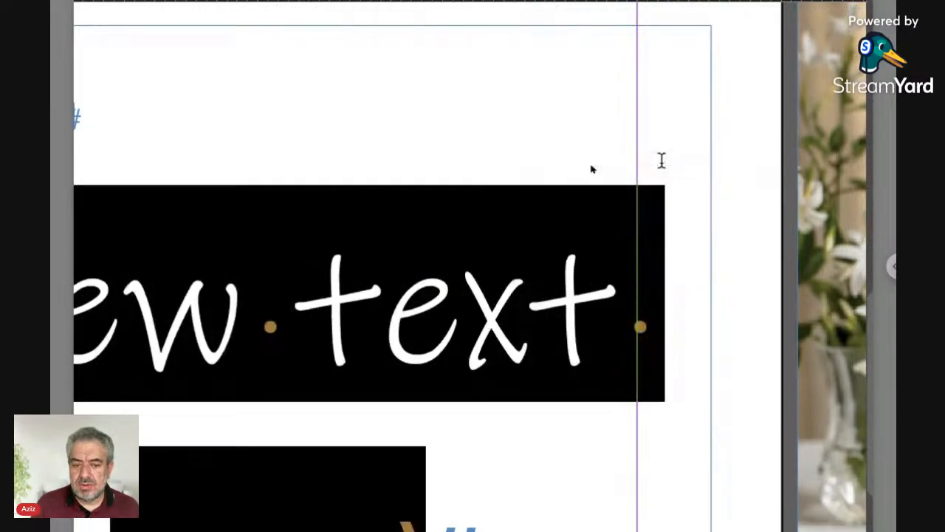
{"action": "scroll", "coordinate": [443, 458], "scroll_direction": "down", "scroll_amount": 3}
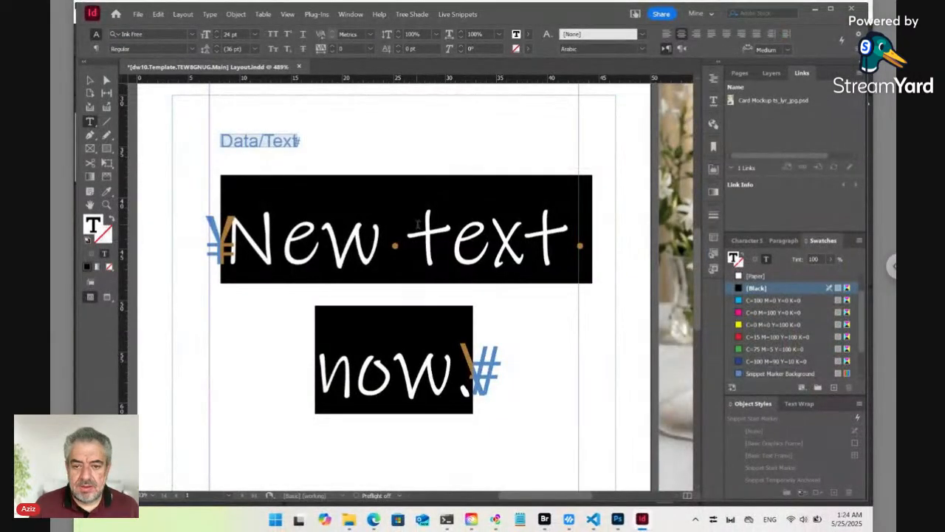
- Place the text cursor before "text" in the snippet and select from there to the snippet's end border
{"action": "left_click", "coordinate": [318, 447]}
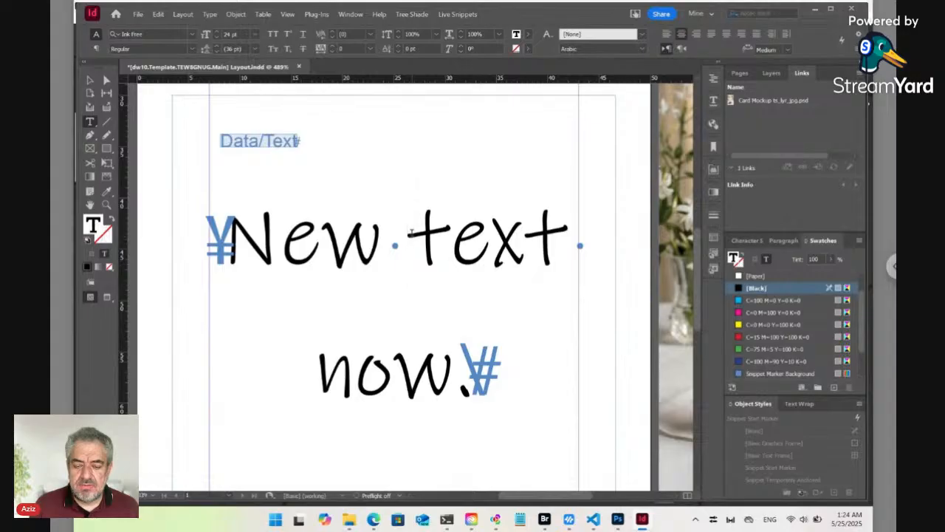
{"action": "left_click", "coordinate": [473, 15]}
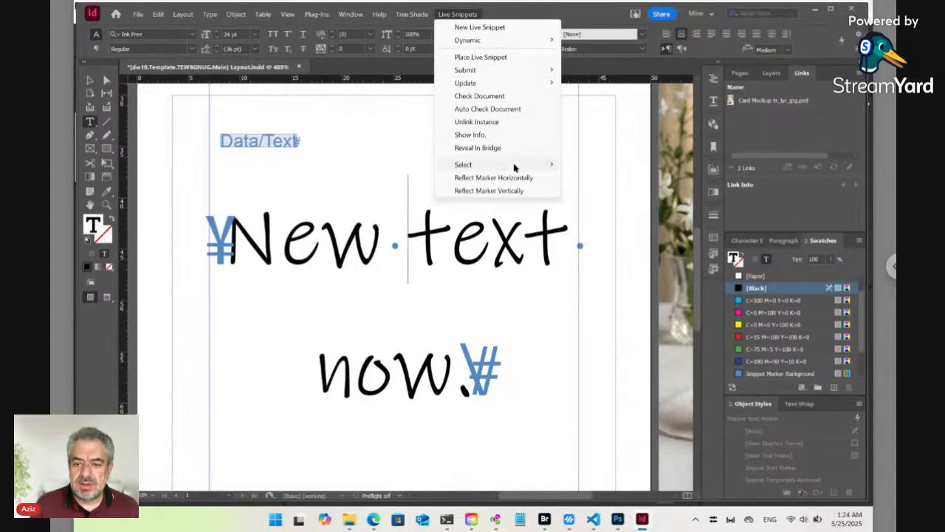
{"action": "mouse_move", "coordinate": [515, 167]}
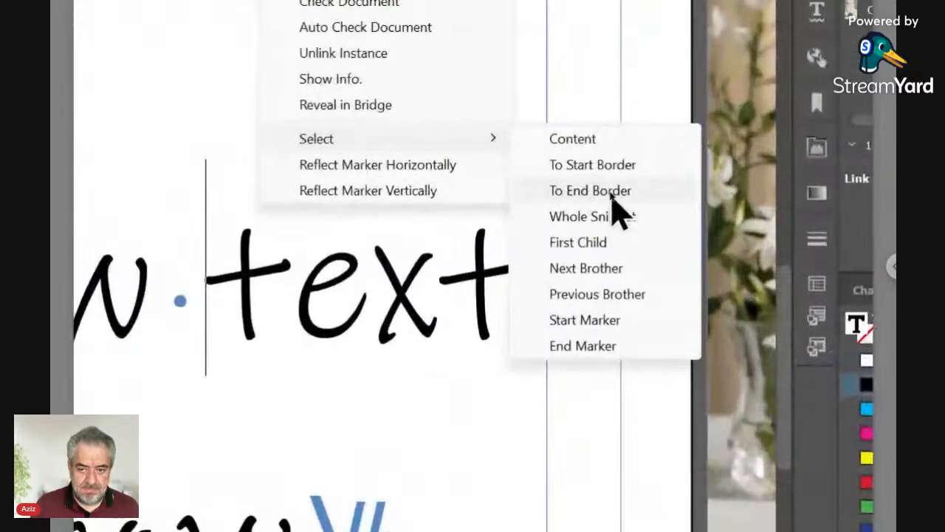
{"action": "left_click", "coordinate": [613, 191]}
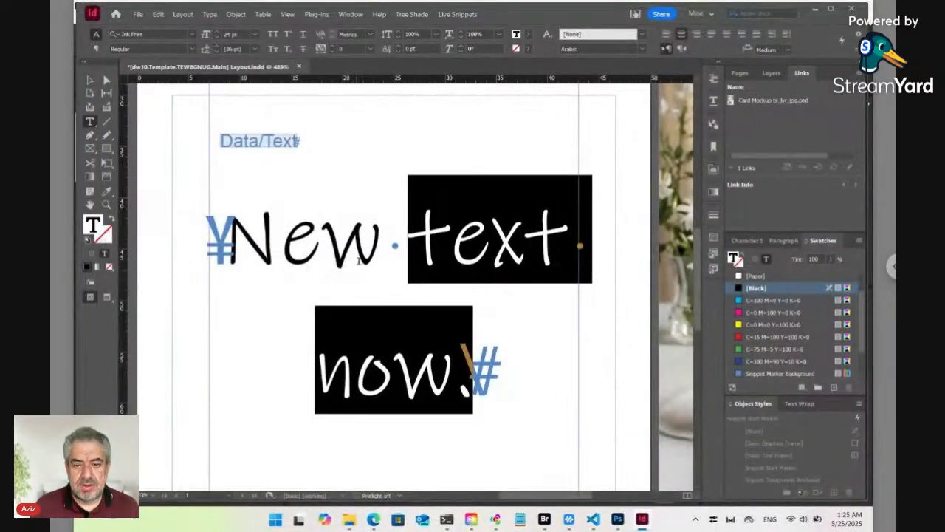
- Select the Data/Text snippet's whole content and replace it with "Good morning!"
{"action": "left_click", "coordinate": [362, 248]}
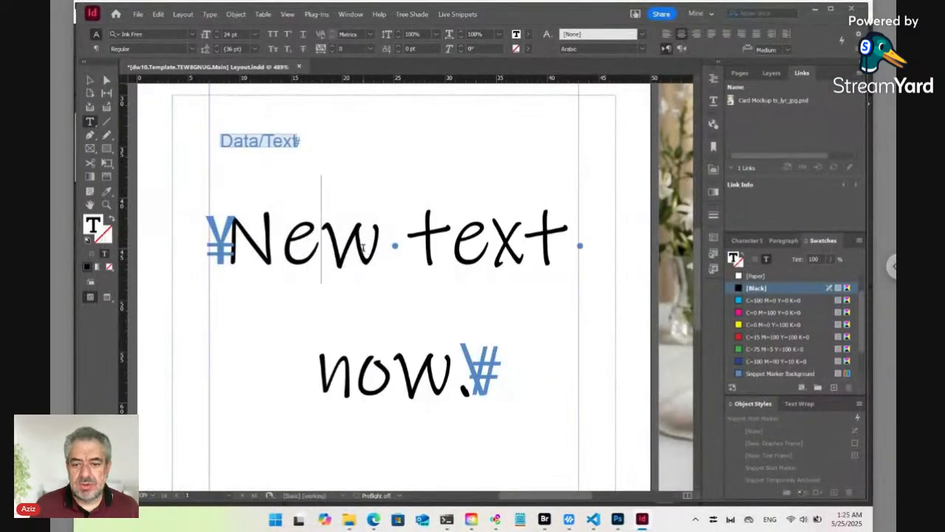
{"action": "left_click", "coordinate": [457, 14]}
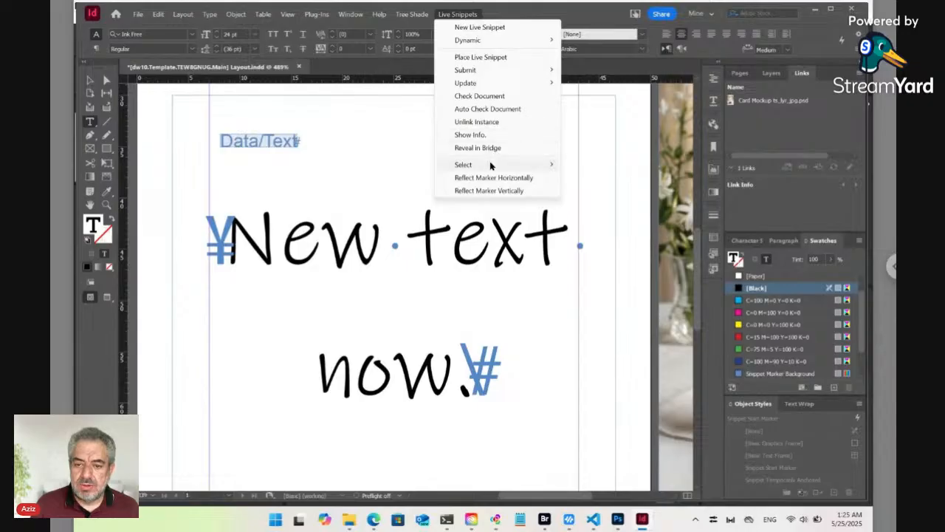
{"action": "mouse_move", "coordinate": [510, 164]}
{"action": "left_click", "coordinate": [597, 164]}
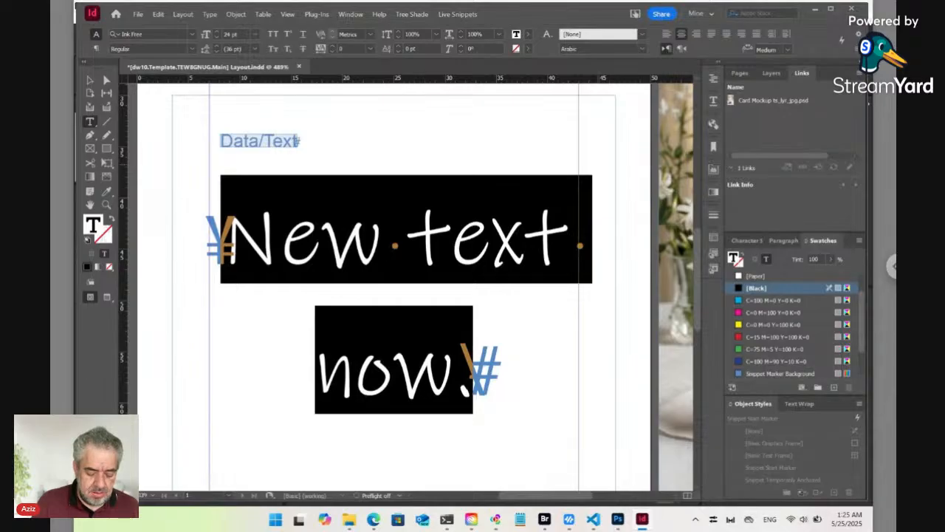
{"action": "type", "text": "Goo"}
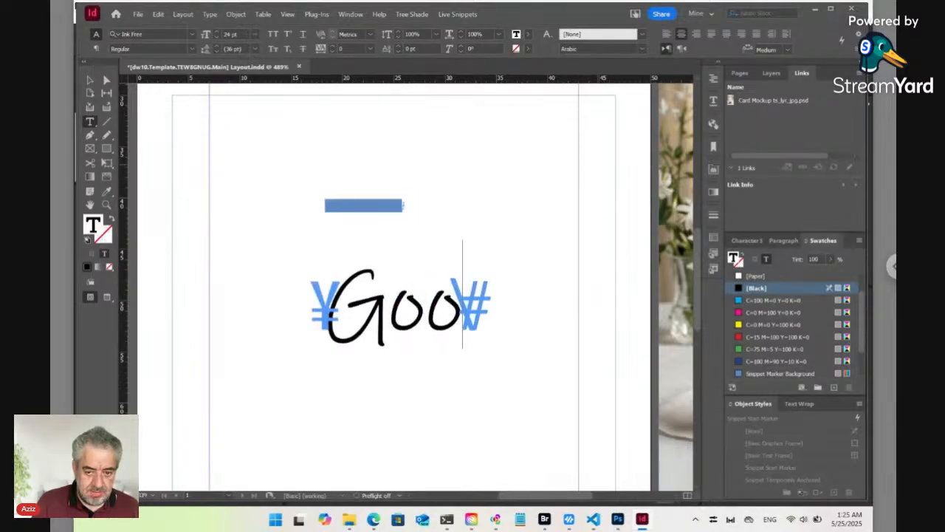
{"action": "type", "text": "d mor"}
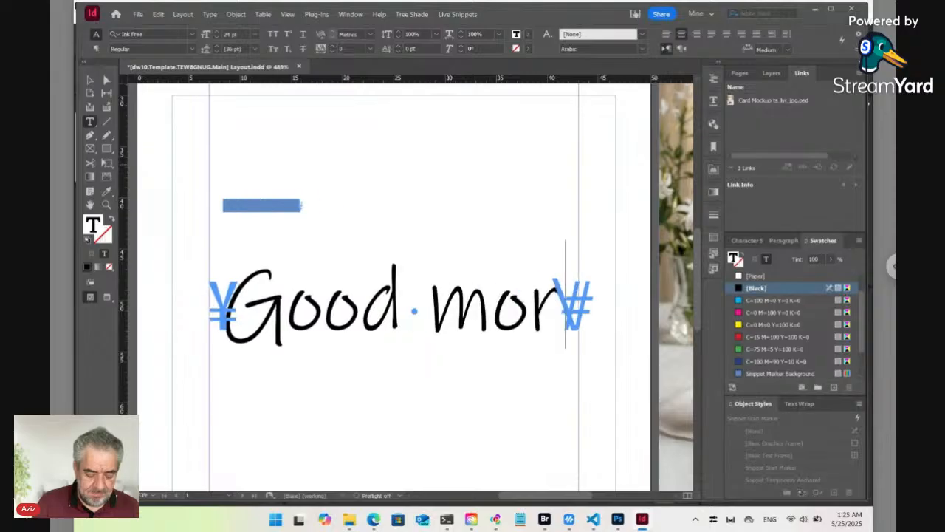
{"action": "type", "text": "ning"}
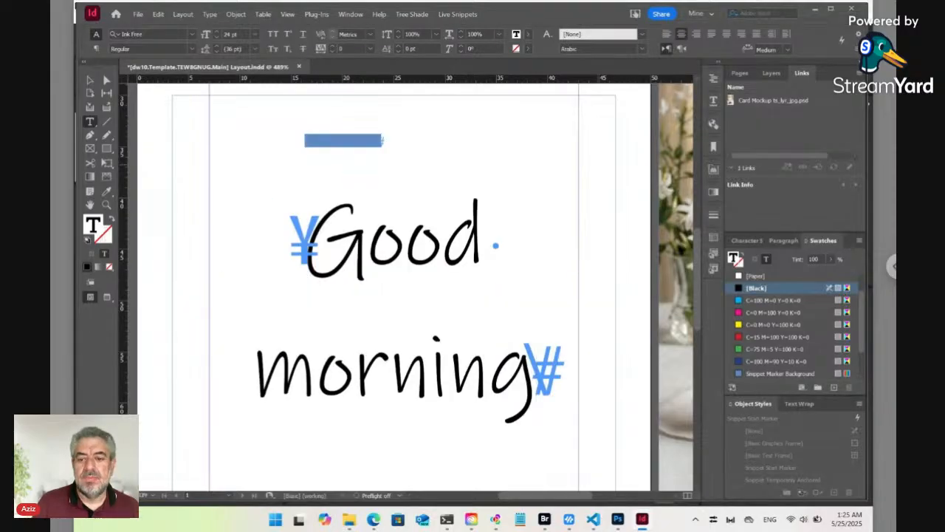
{"action": "type", "text": "!"}
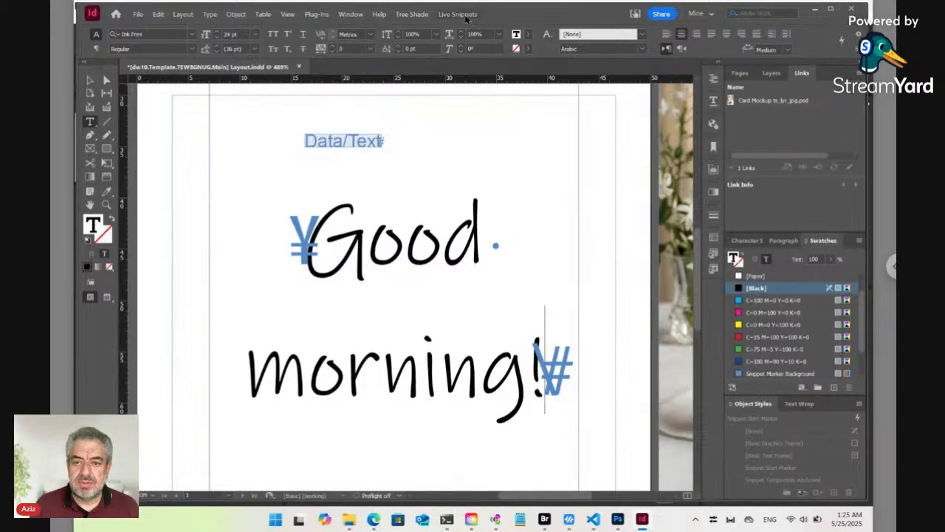
- Submit the selected Data/Text live snippet to its source file, fit the page in the window and deselect everything
{"action": "left_click", "coordinate": [465, 16]}
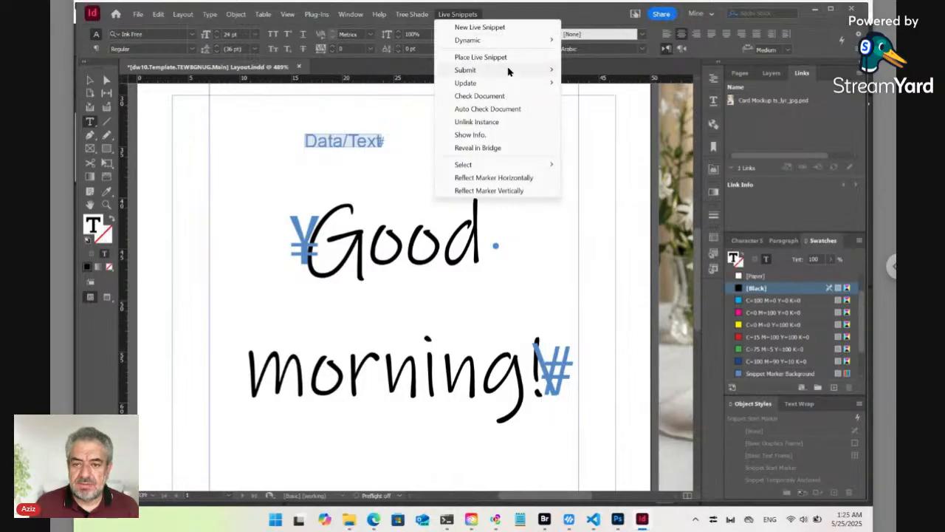
{"action": "mouse_move", "coordinate": [510, 71]}
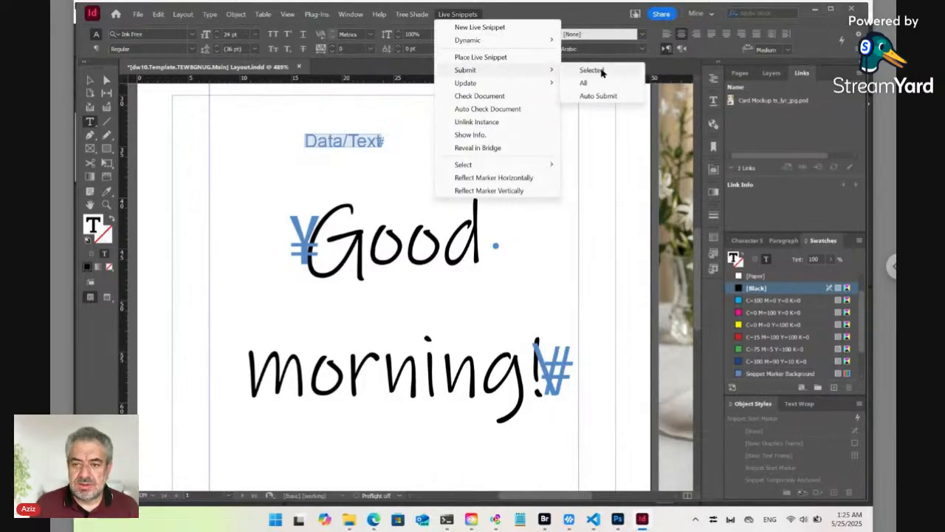
{"action": "left_click", "coordinate": [602, 71]}
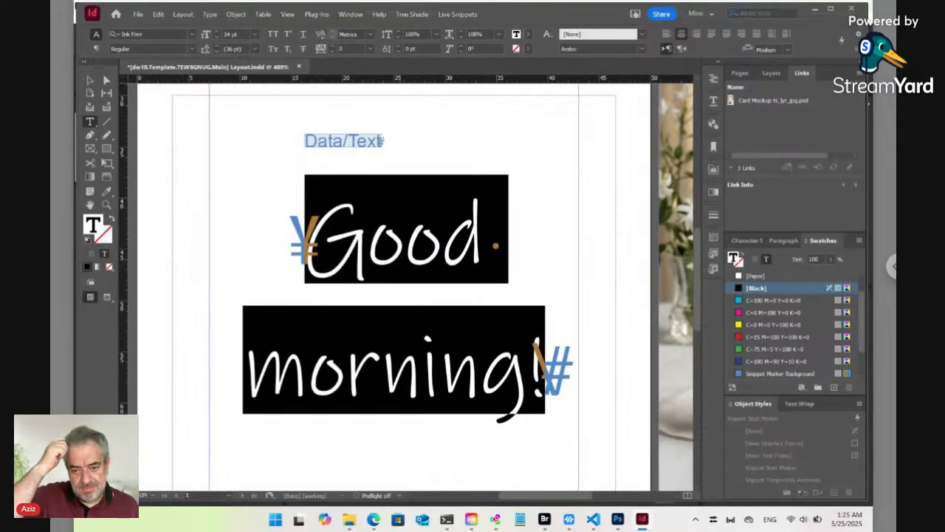
{"action": "key", "text": "ctrl"}
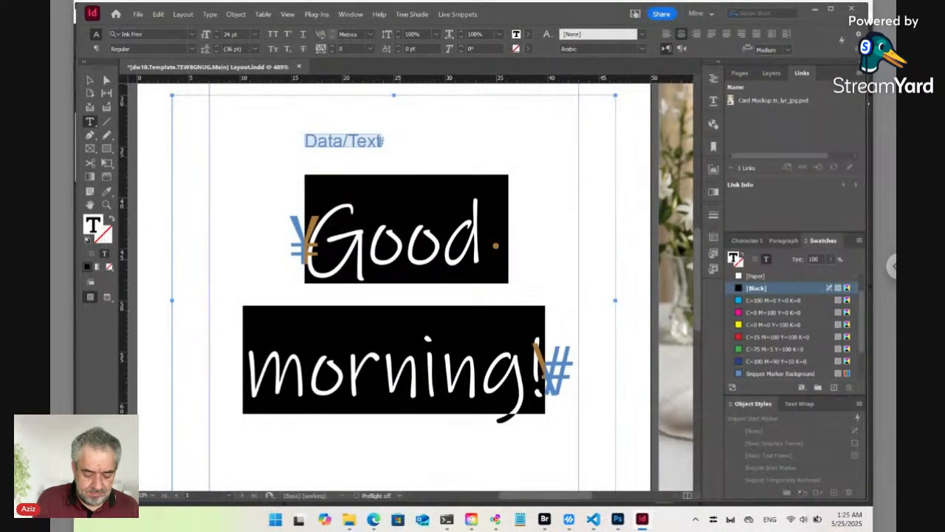
{"action": "key", "text": "ctrl+0"}
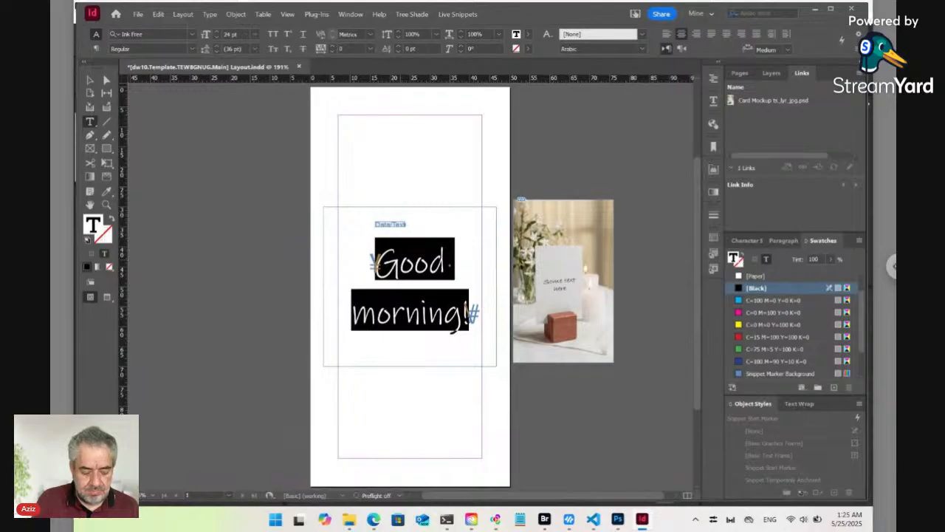
{"action": "key", "text": "ctrl+shift+a"}
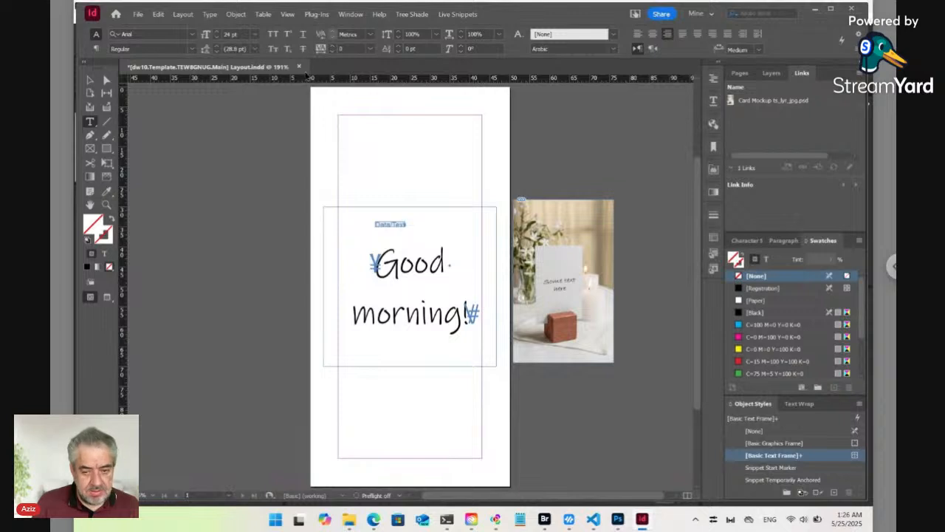
- Close the Layout.indd document, declining both the check-in and saving the changes
{"action": "left_click", "coordinate": [300, 67]}
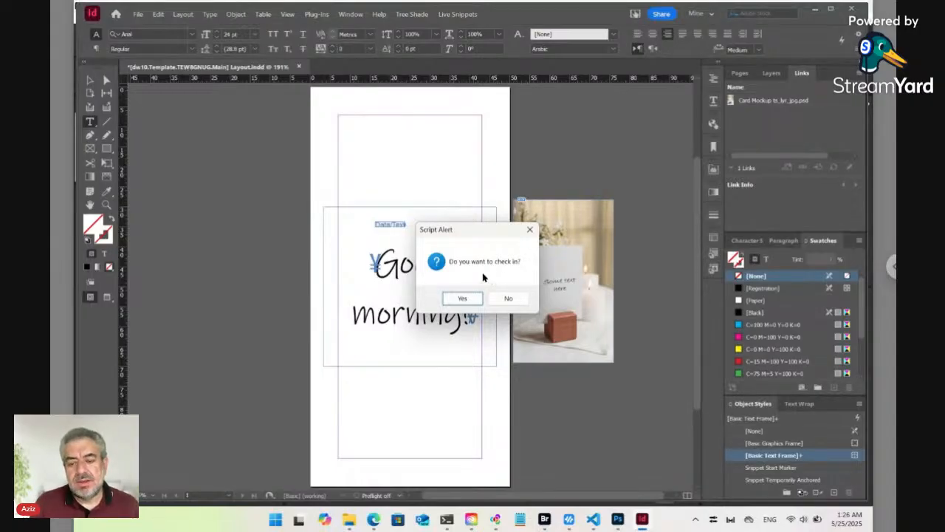
{"action": "left_click", "coordinate": [515, 301]}
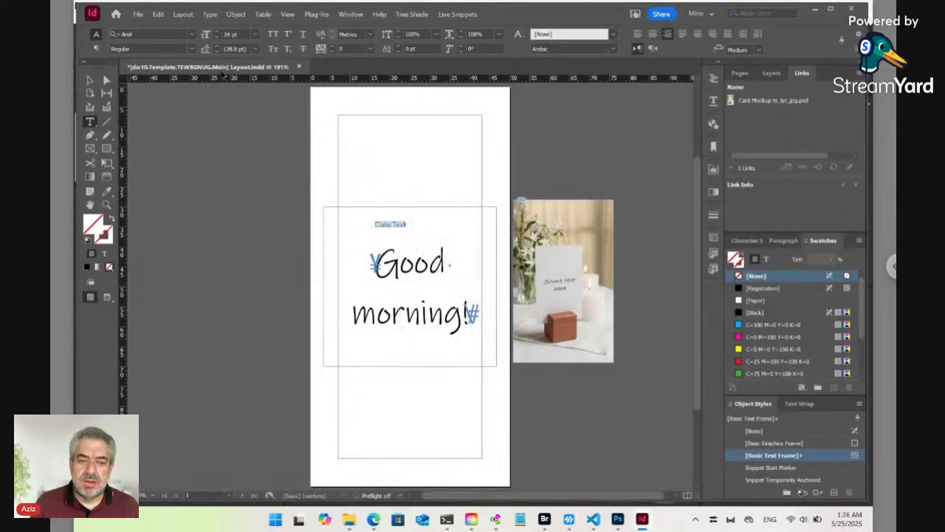
{"action": "left_click", "coordinate": [299, 67]}
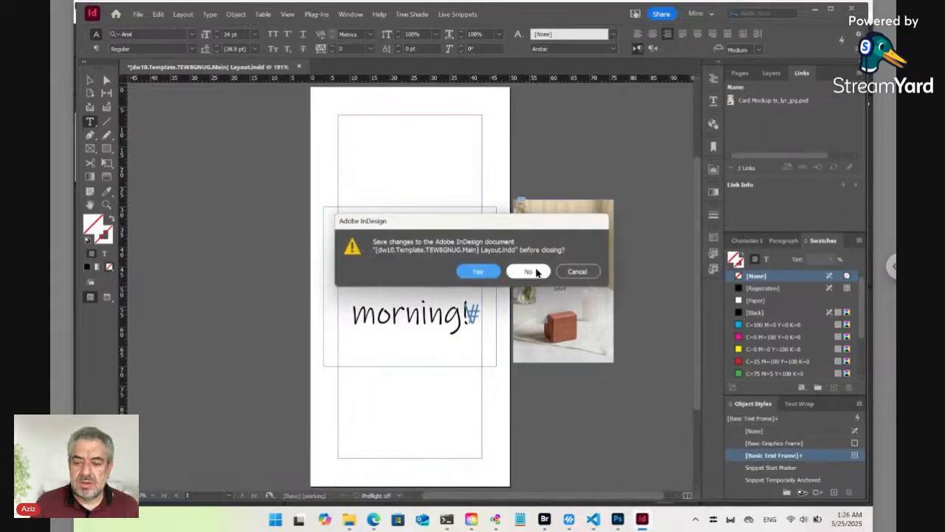
{"action": "left_click", "coordinate": [536, 273]}
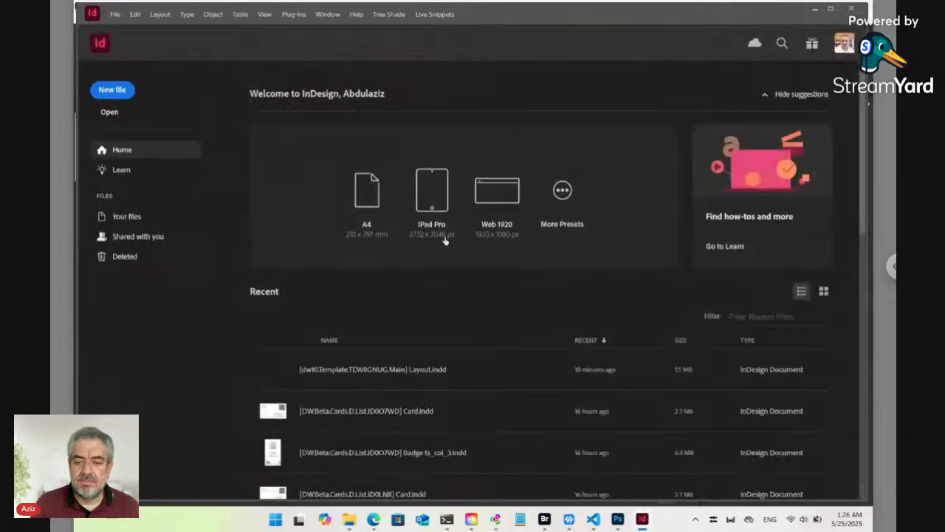
- Switch to Bridge, select the InDesign layout document in the Main folder and widen the name column to show full file names
{"action": "left_click", "coordinate": [547, 521]}
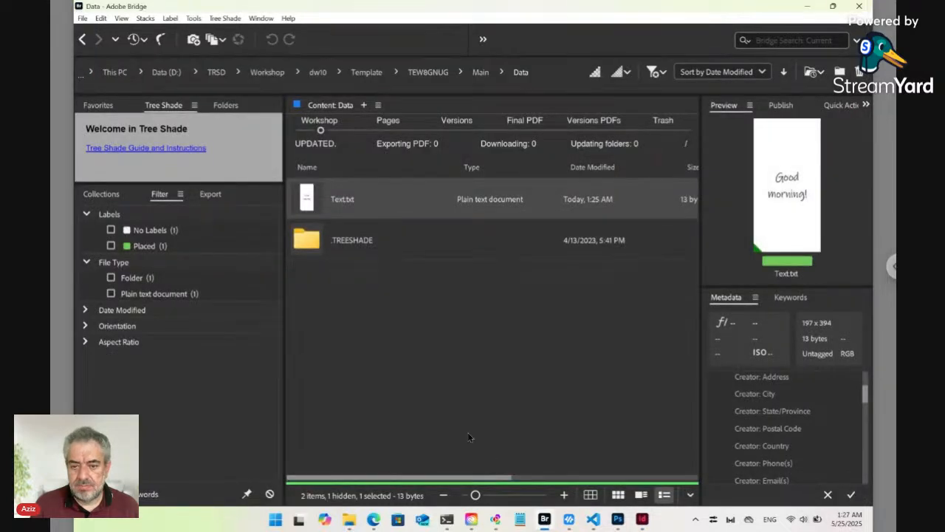
{"action": "left_click", "coordinate": [477, 73]}
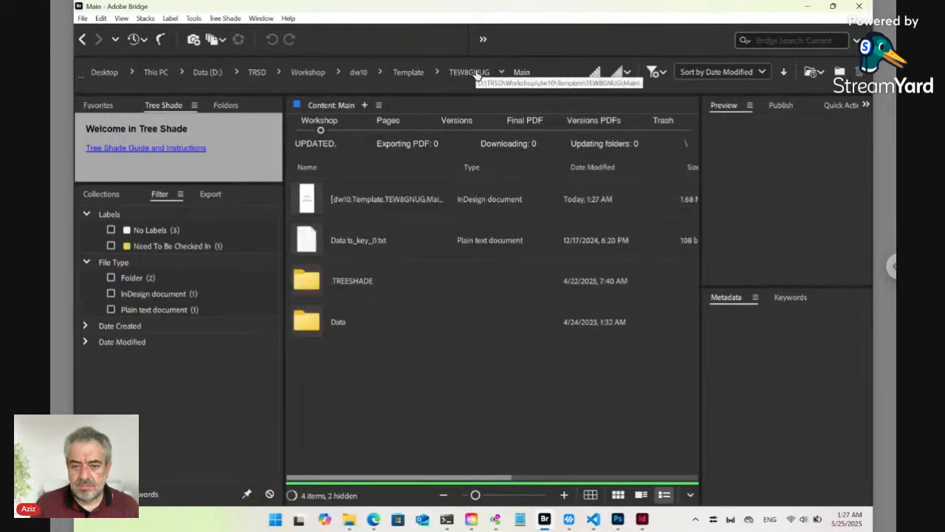
{"action": "left_click", "coordinate": [367, 201]}
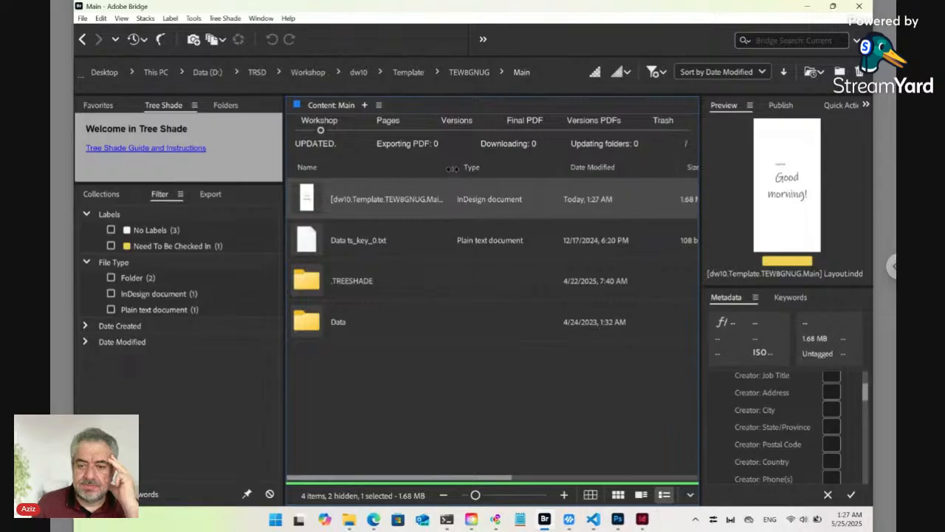
{"action": "left_click_drag", "start_coordinate": [453, 168], "coordinate": [503, 168]}
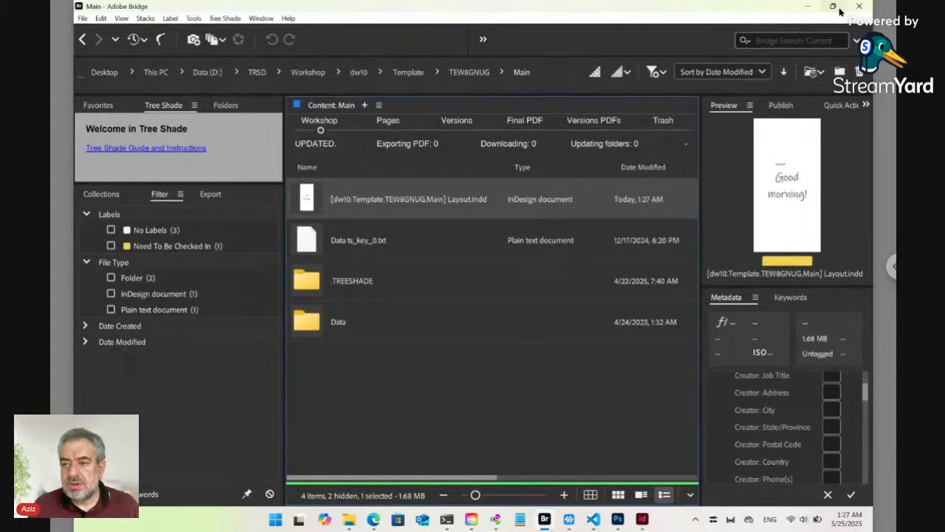
- Tile Photoshop on one half of the screen with Bridge above InDesign on the other, dismissing Photoshop's What's new window
{"action": "mouse_move", "coordinate": [840, 11]}
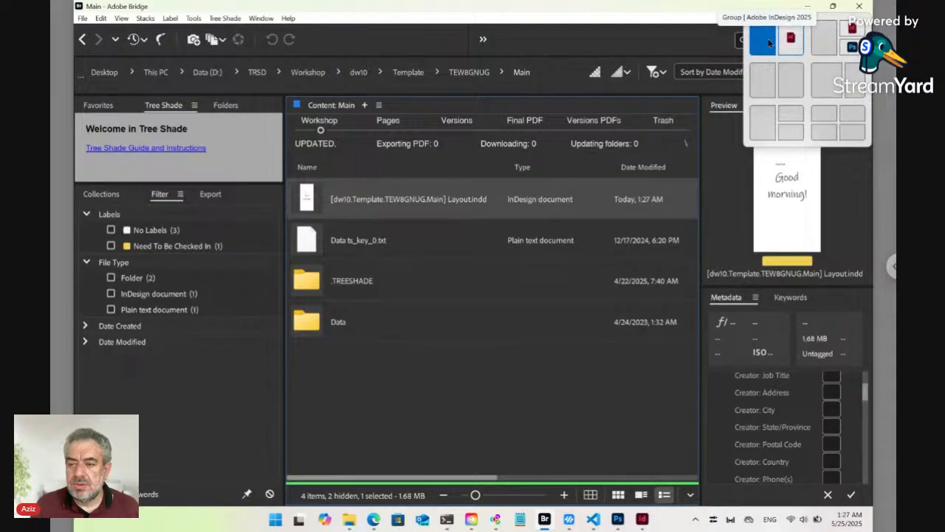
{"action": "left_click", "coordinate": [768, 43]}
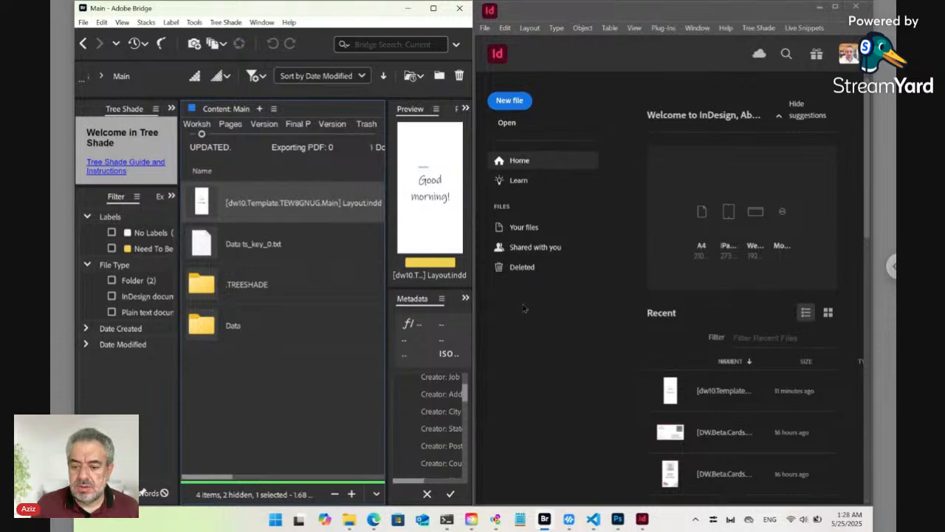
{"action": "left_click", "coordinate": [619, 521]}
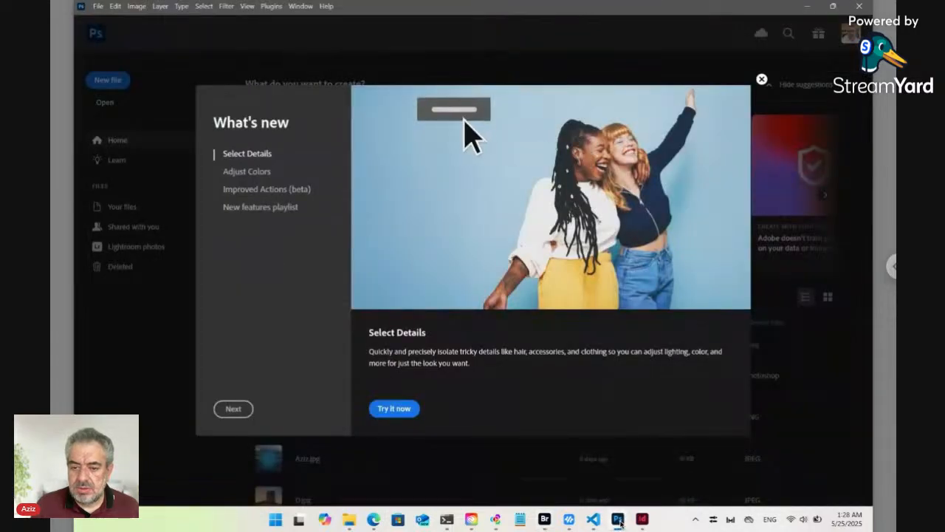
{"action": "left_click", "coordinate": [760, 79]}
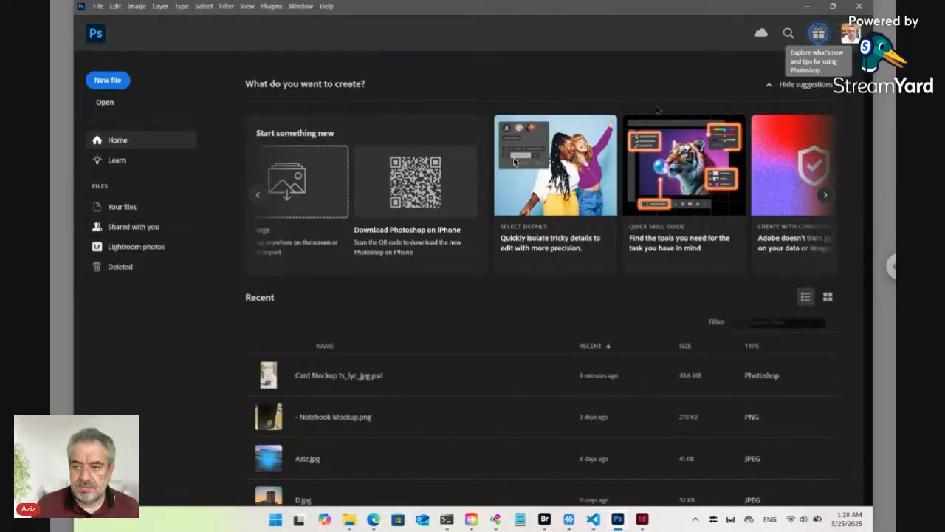
{"action": "mouse_move", "coordinate": [834, 7]}
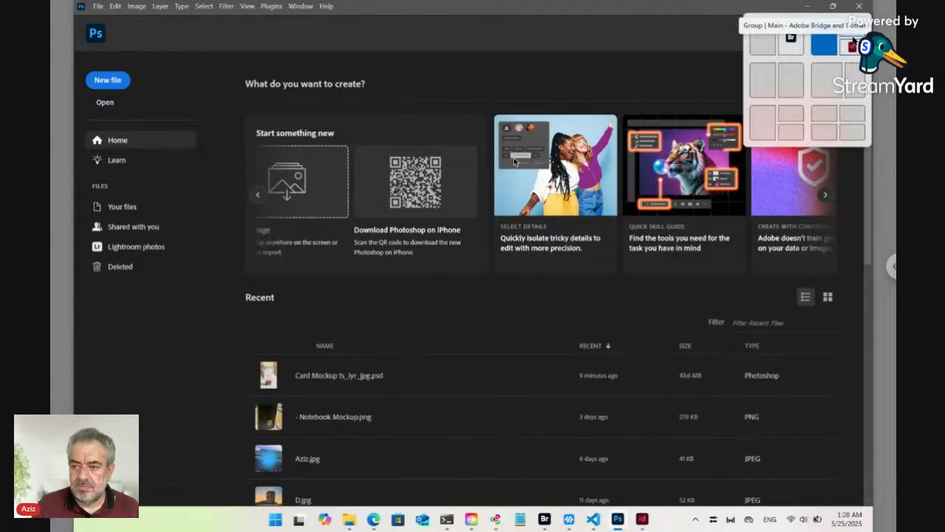
{"action": "left_click", "coordinate": [854, 44]}
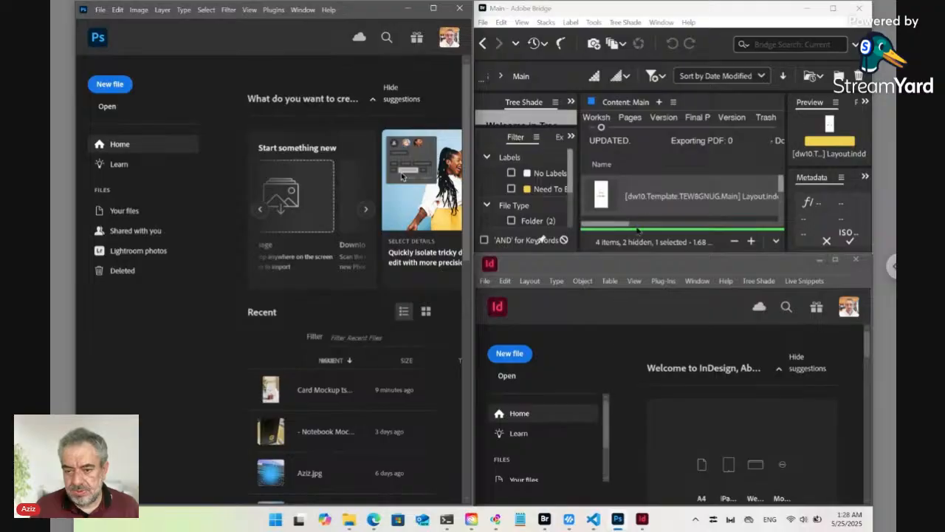
- Check in the selected InDesign layout document from Bridge, declining to check it in as final
{"action": "right_click", "coordinate": [603, 197]}
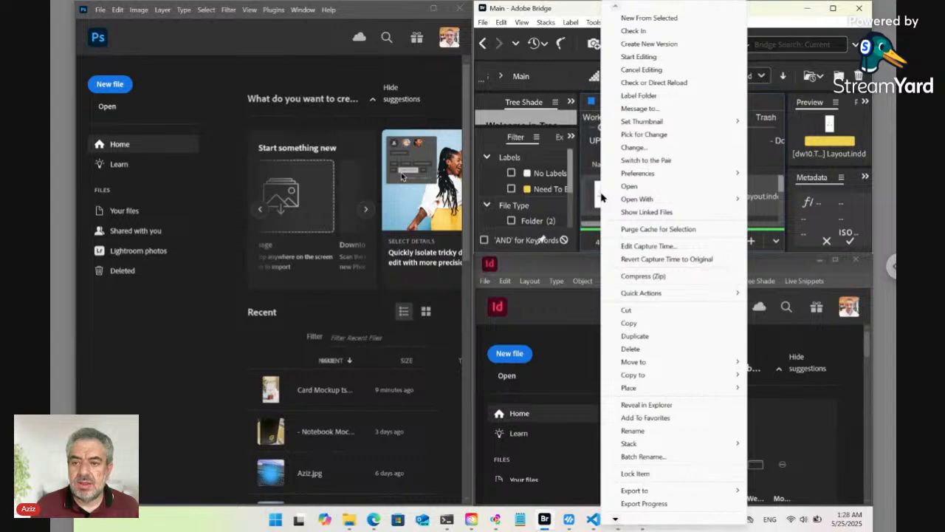
{"action": "left_click", "coordinate": [647, 34]}
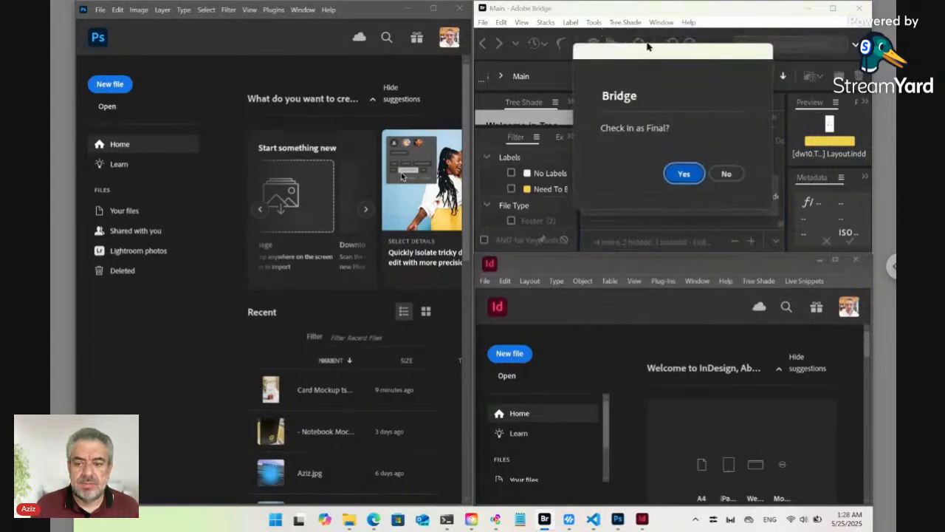
{"action": "left_click", "coordinate": [726, 174]}
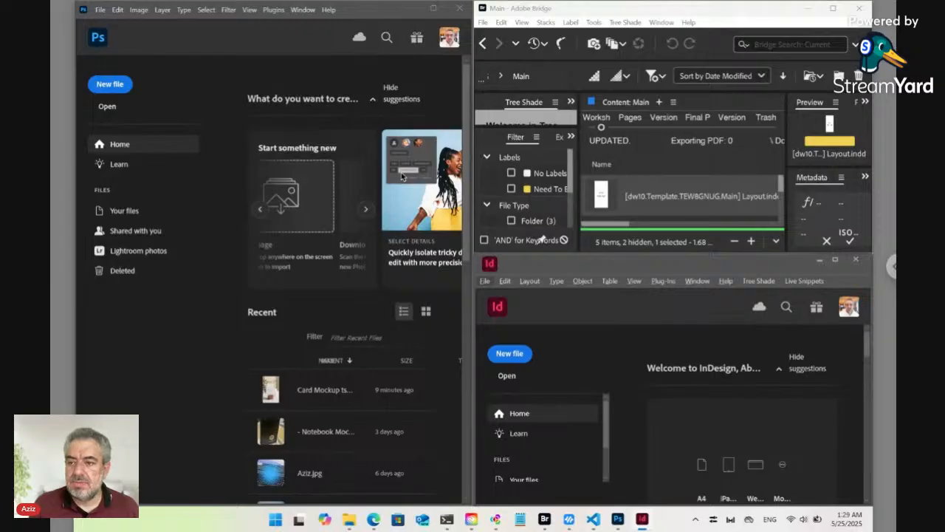
- Maximize Bridge, switch to the layout's Pages location and open its ver01 folder
{"action": "mouse_move", "coordinate": [835, 10]}
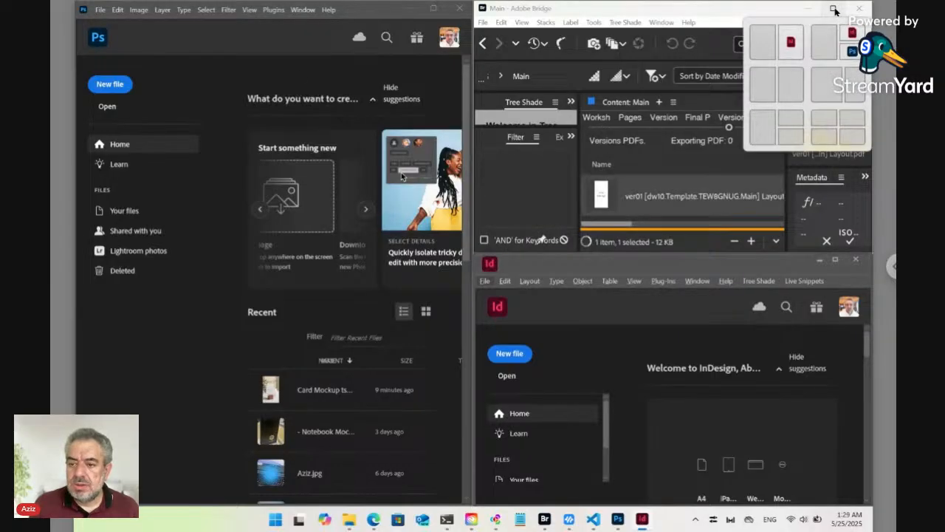
{"action": "left_click", "coordinate": [835, 9]}
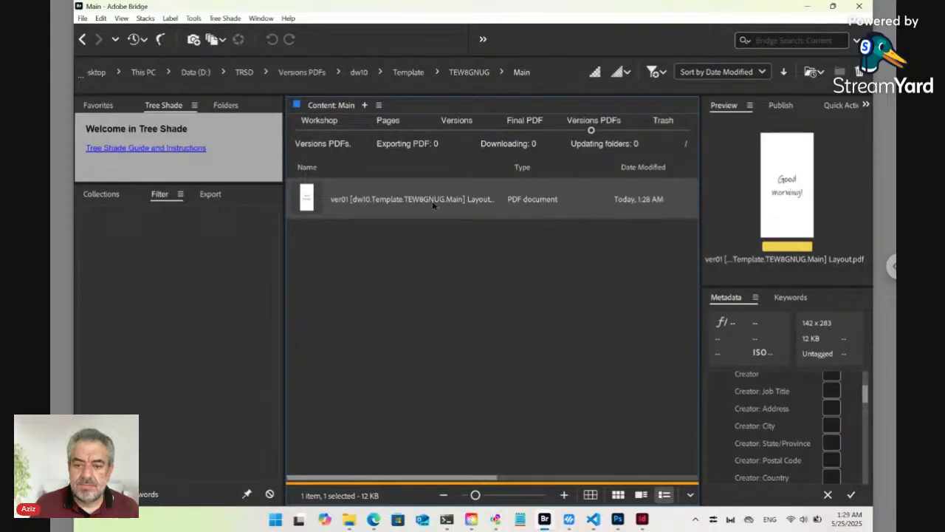
{"action": "left_click", "coordinate": [387, 132]}
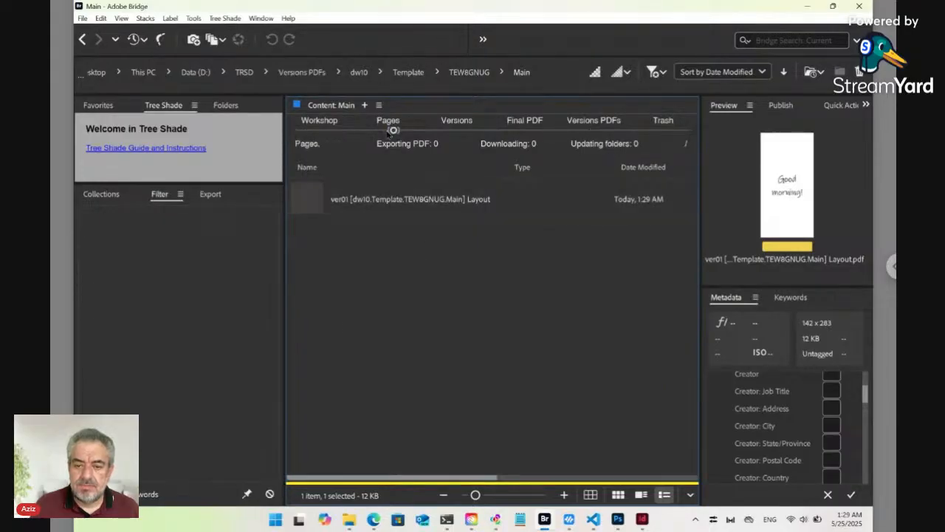
{"action": "double_click", "coordinate": [310, 201]}
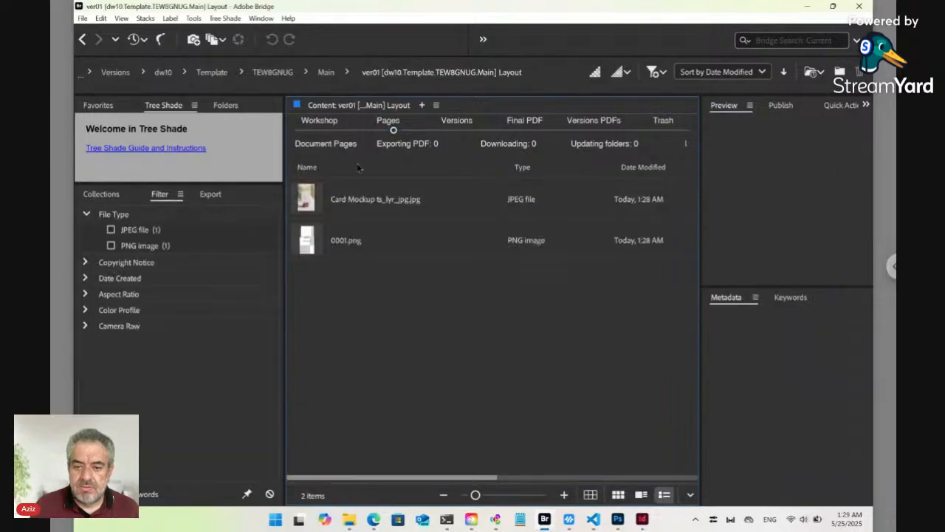
- Examine 0001.png and Card Mockup ts_lyr_jpg.jpg, viewing the mockup full screen, and leave both files deselected
{"action": "left_click", "coordinate": [310, 241]}
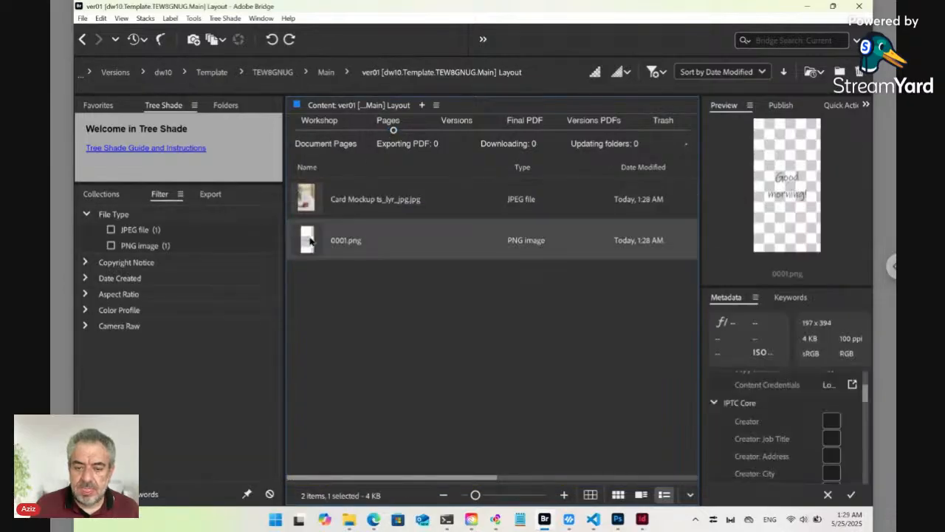
{"action": "key", "text": "space"}
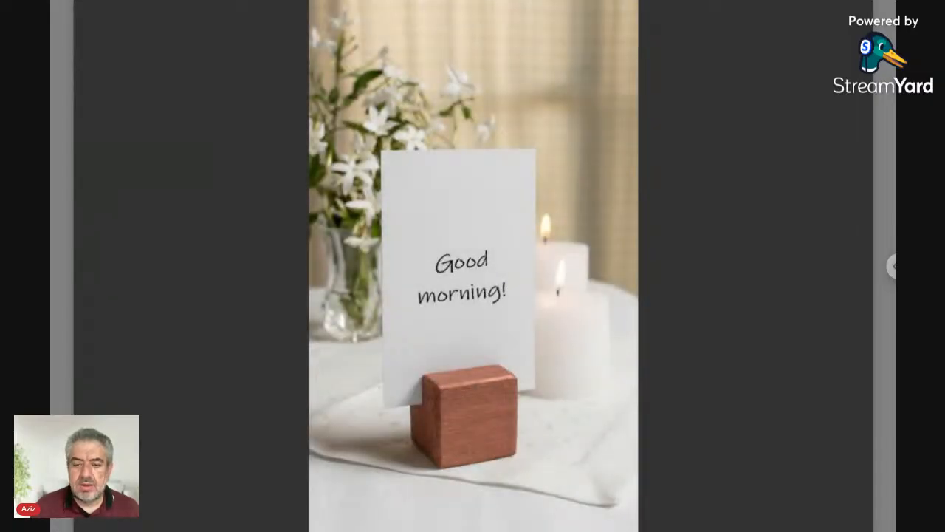
{"action": "key", "text": "space"}
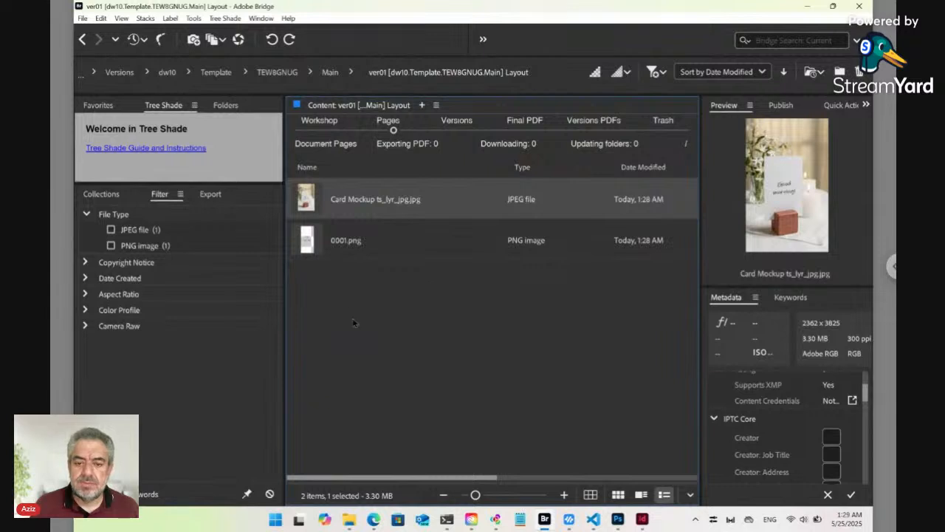
{"action": "left_click", "coordinate": [370, 325]}
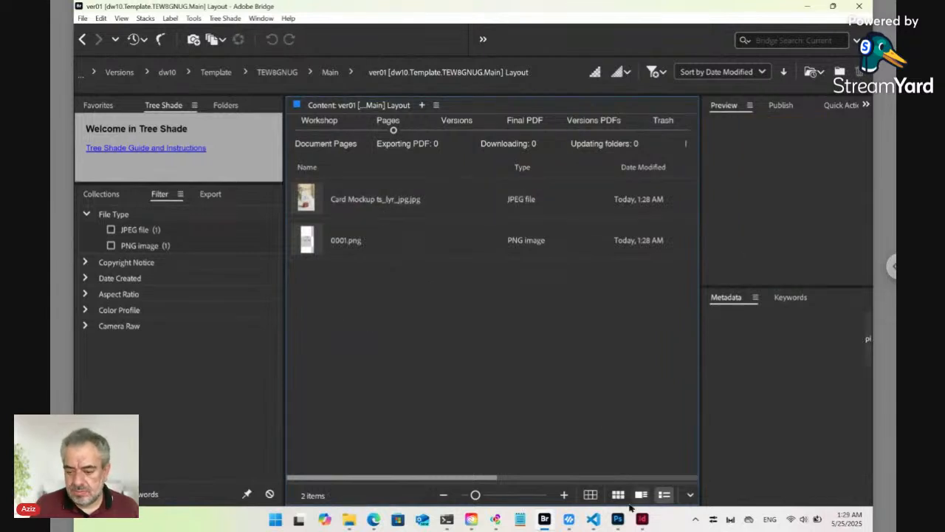
- Switch to InDesign, maximize its window and reopen the recent [dw10.Template.TEW8GNUG.Main] Layout.indd document
{"action": "left_click", "coordinate": [645, 520]}
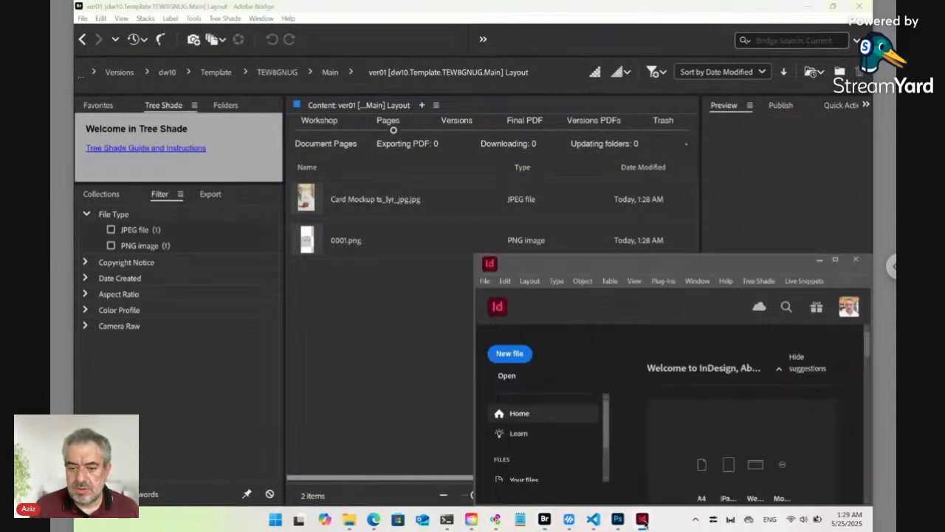
{"action": "left_click", "coordinate": [836, 260]}
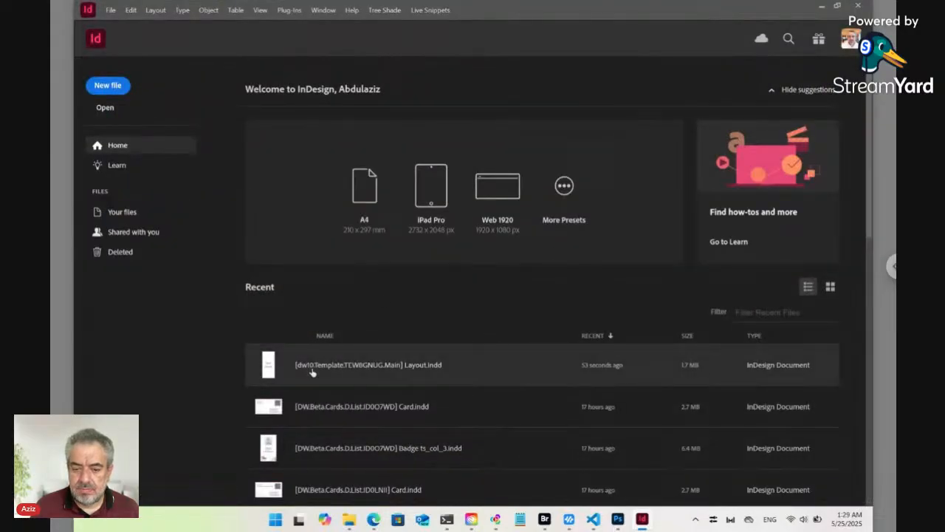
{"action": "left_click", "coordinate": [313, 373]}
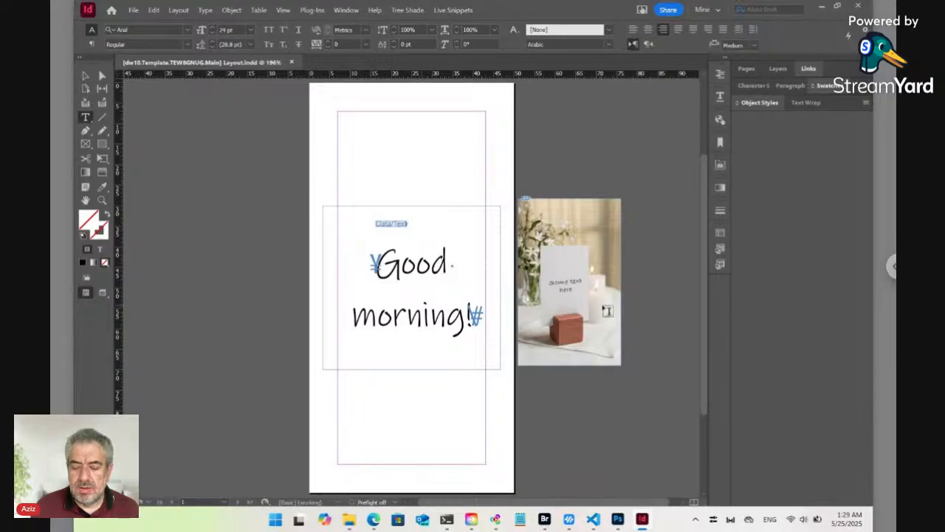
- Select the card mockup image beside the page and review the Tree Shade options, including Update PSDs Before Checking in
{"action": "left_click", "coordinate": [86, 75]}
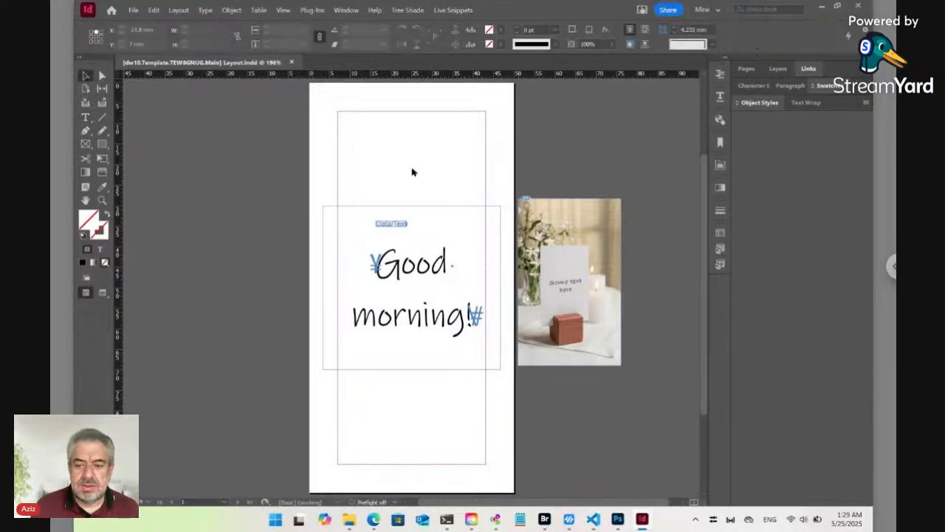
{"action": "left_click", "coordinate": [583, 243]}
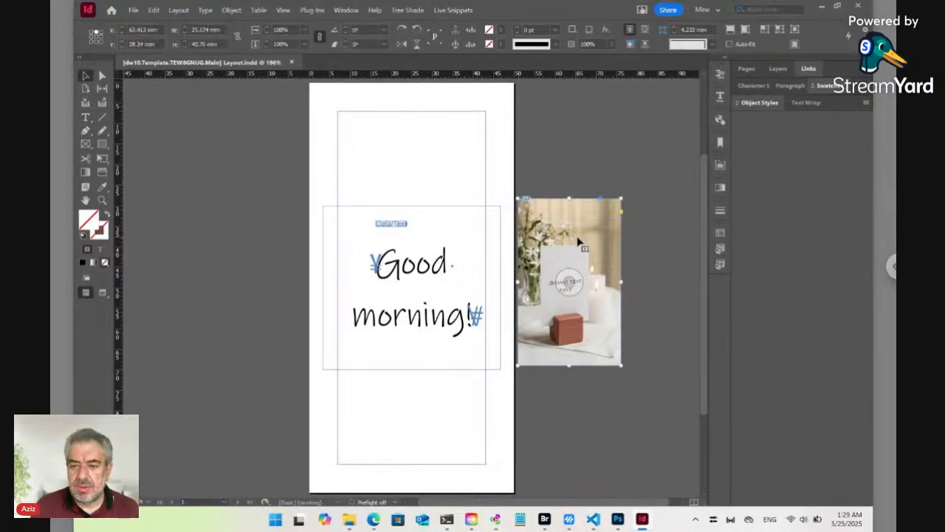
{"action": "left_click", "coordinate": [415, 11]}
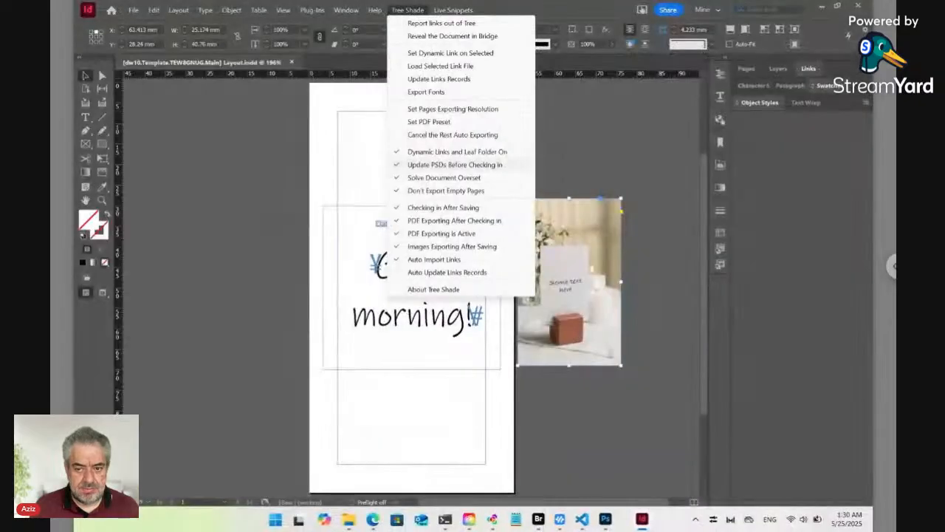
{"action": "left_click", "coordinate": [418, 10]}
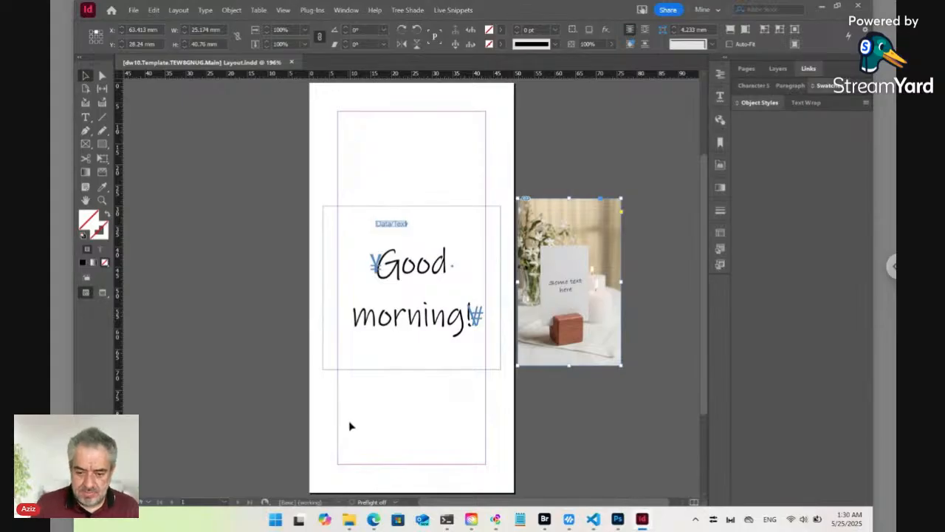
- Switch to the Edge browser, open freepik.com in a new tab and sign in with the suggested Google account
{"action": "left_click", "coordinate": [374, 522]}
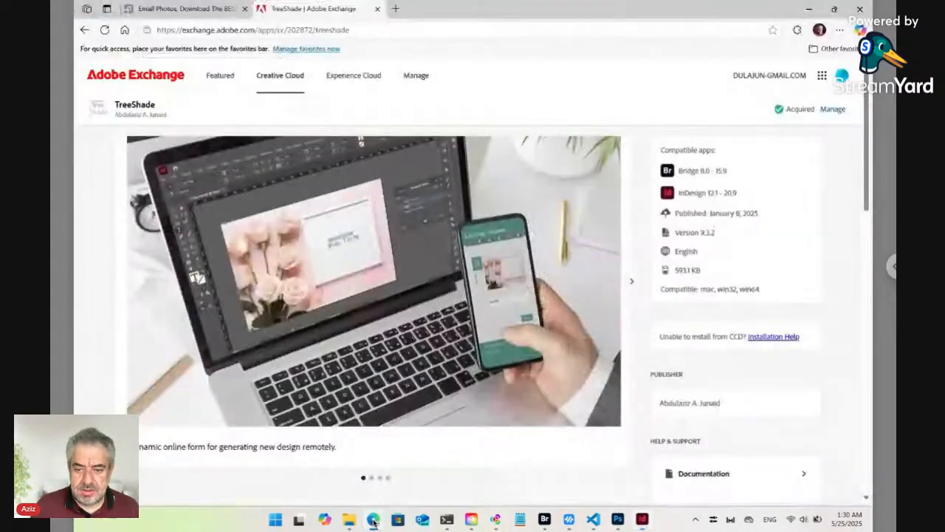
{"action": "left_click", "coordinate": [396, 8]}
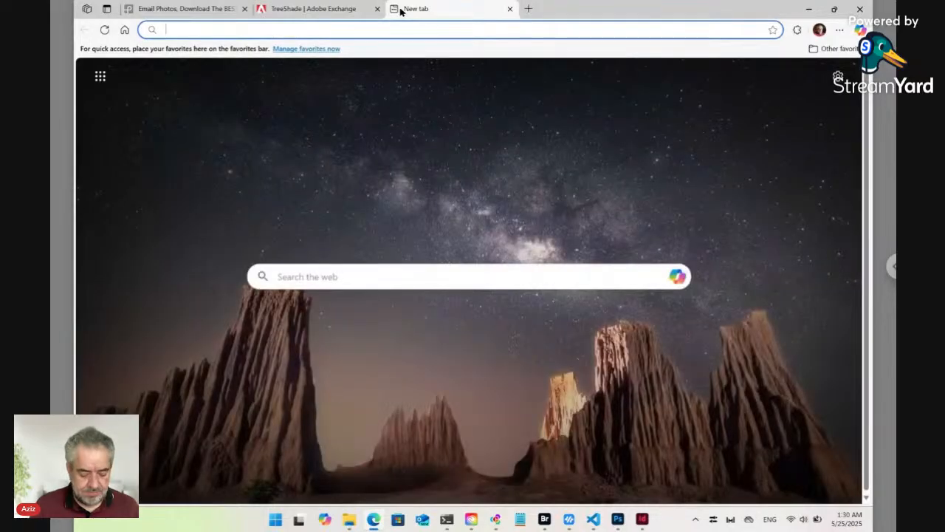
{"action": "type", "text": "free"}
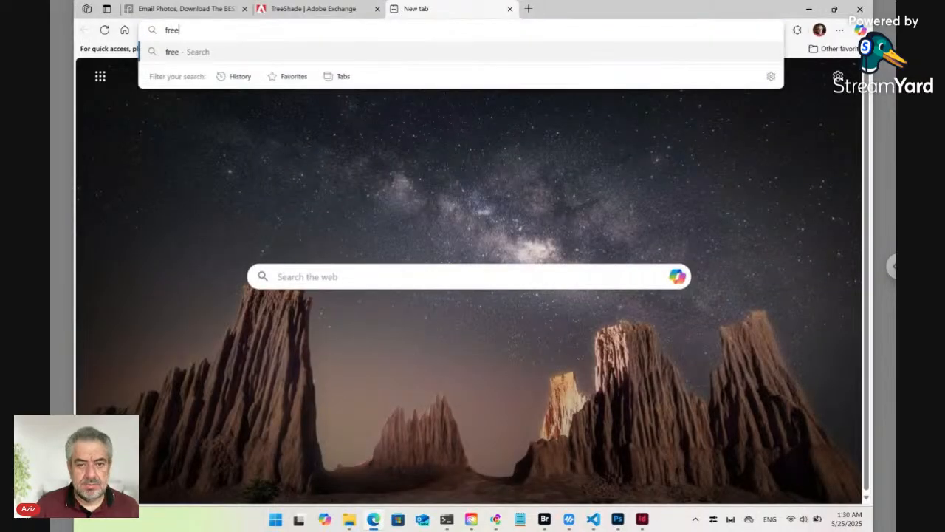
{"action": "type", "text": "pik"}
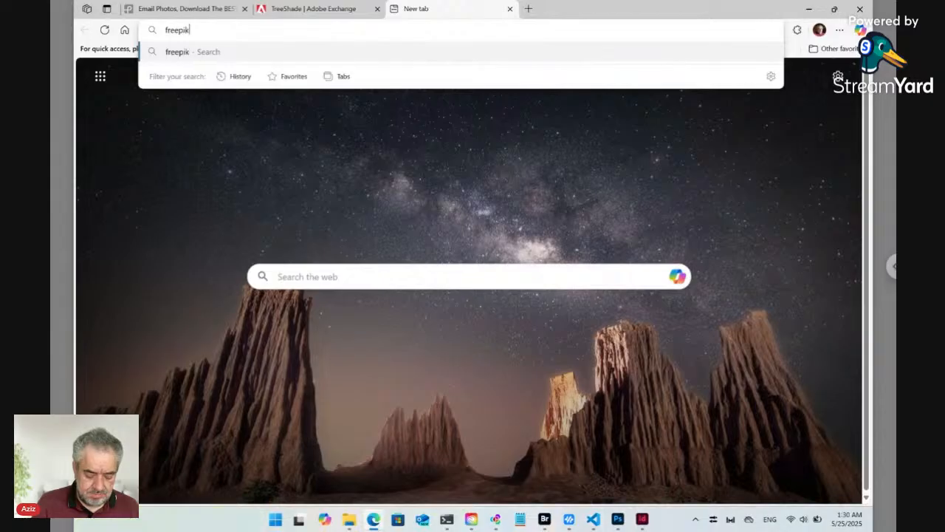
{"action": "type", "text": ".com"}
{"action": "key", "text": "Return"}
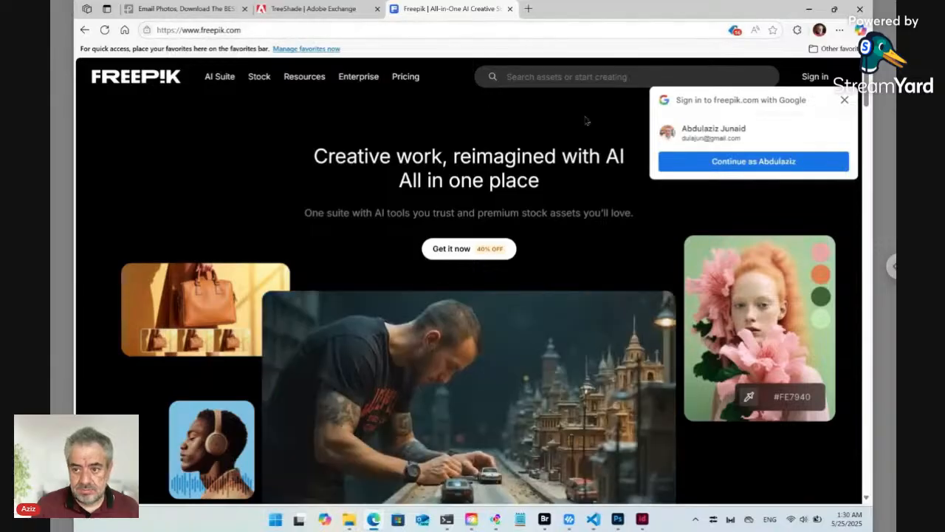
{"action": "left_click", "coordinate": [753, 161]}
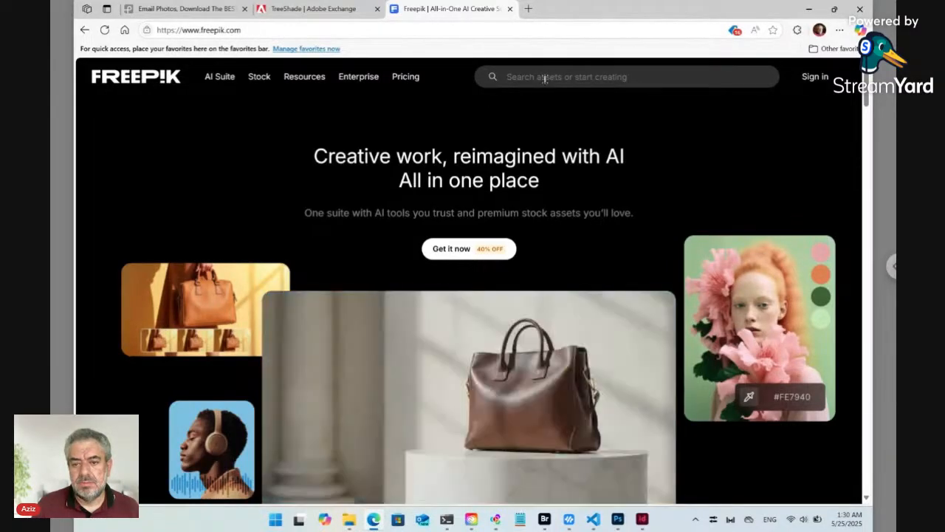
- Search Freepik for "card mockup" and look over the first results
{"action": "left_click", "coordinate": [545, 79]}
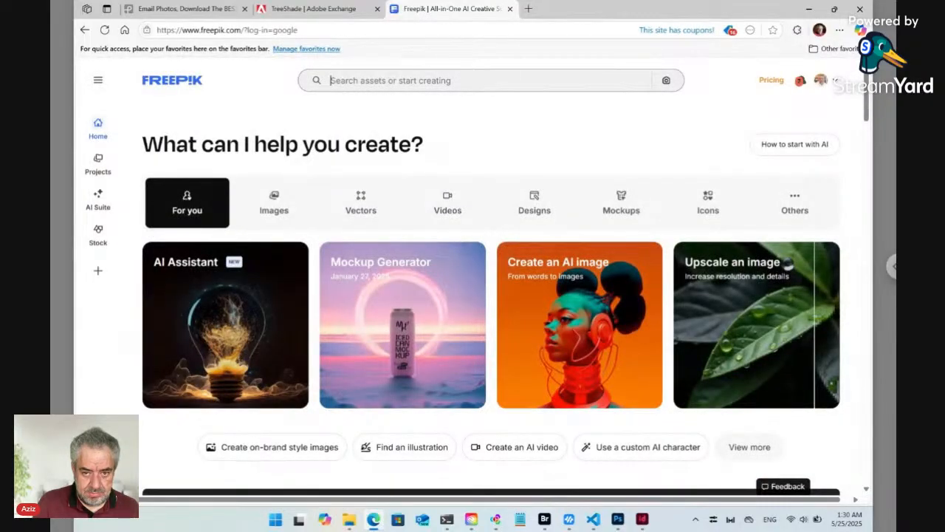
{"action": "type", "text": "card"}
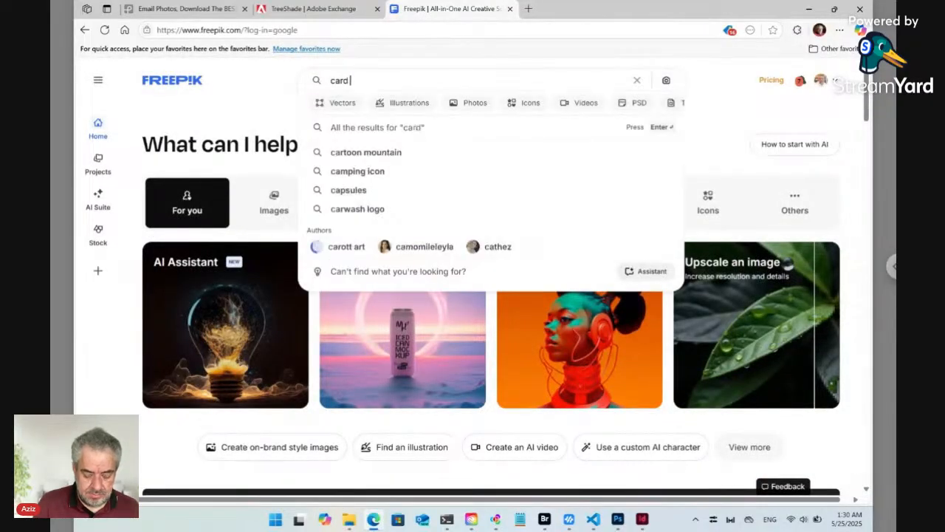
{"action": "type", "text": " mock"}
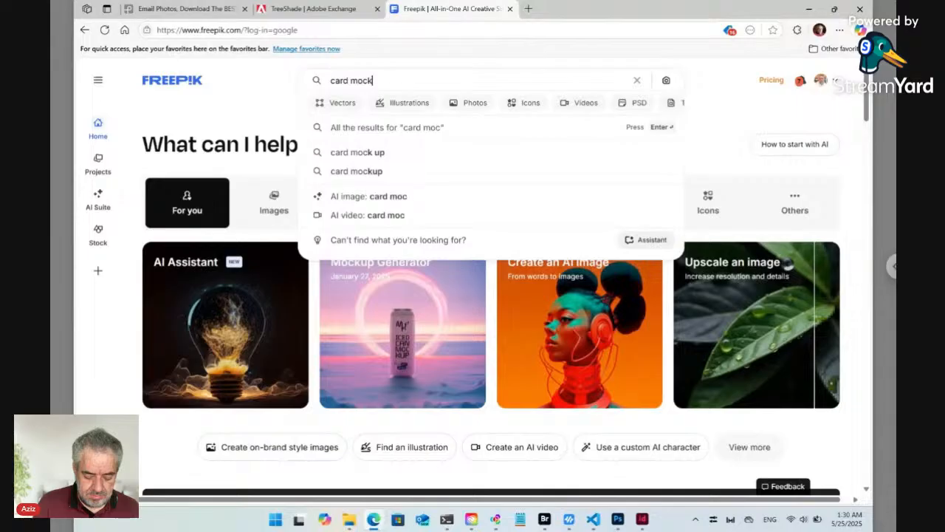
{"action": "type", "text": "up"}
{"action": "key", "text": "Return"}
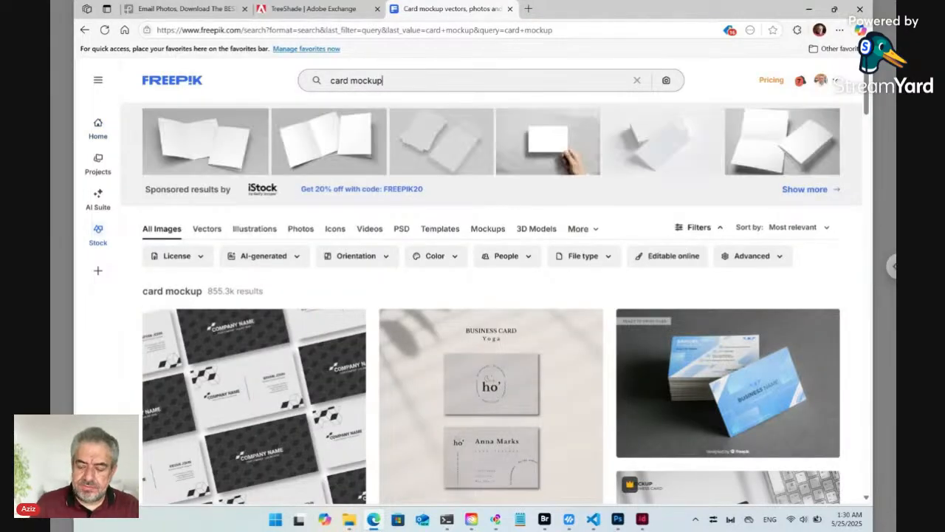
{"action": "scroll", "coordinate": [501, 230], "scroll_direction": "down", "scroll_amount": 2}
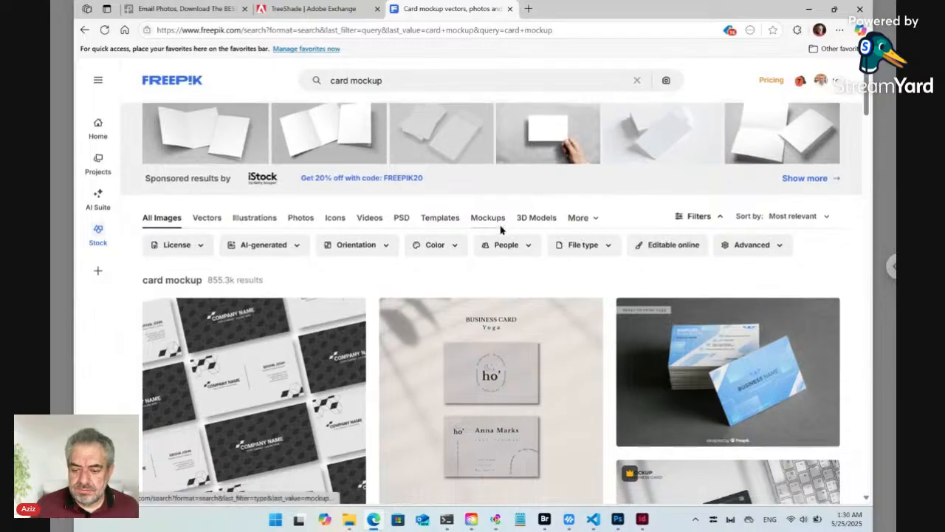
- Restrict the card mockup search results to the Free license
{"action": "scroll", "coordinate": [500, 231], "scroll_direction": "down", "scroll_amount": 4}
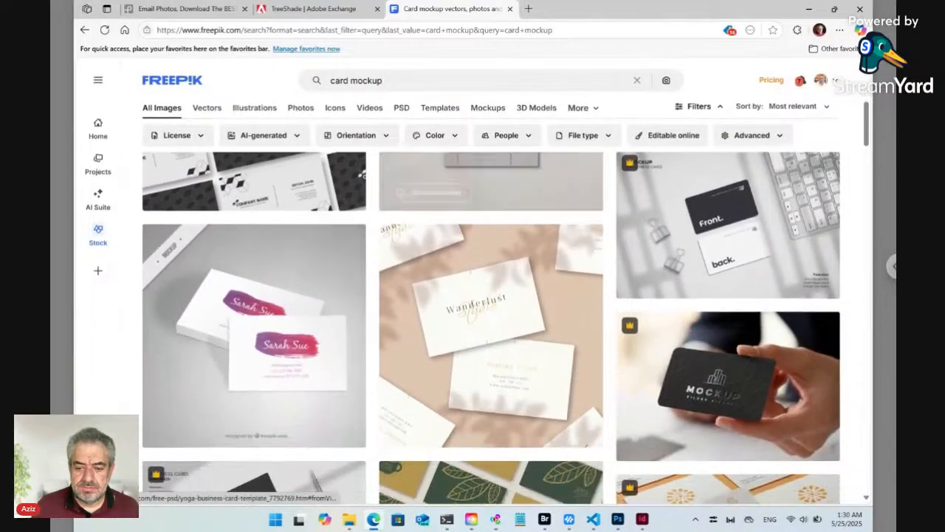
{"action": "scroll", "coordinate": [500, 230], "scroll_direction": "down", "scroll_amount": 2}
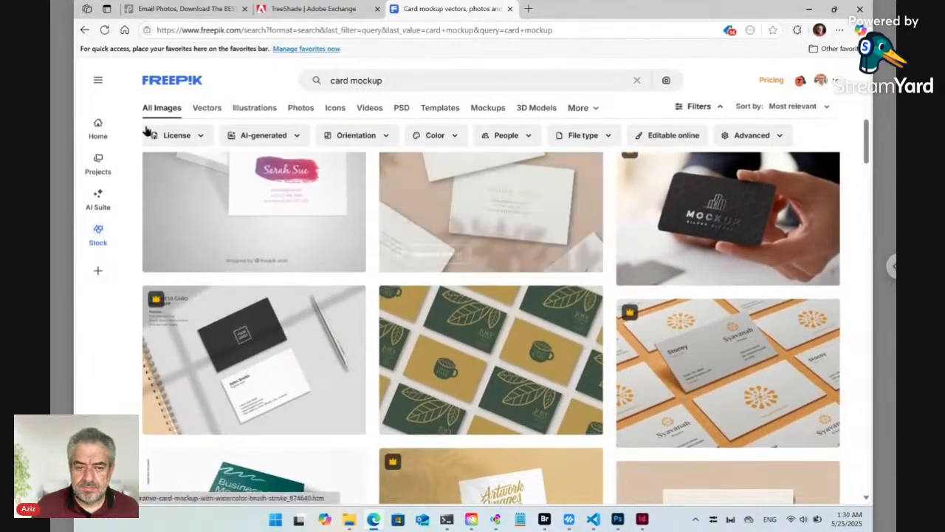
{"action": "left_click", "coordinate": [178, 136]}
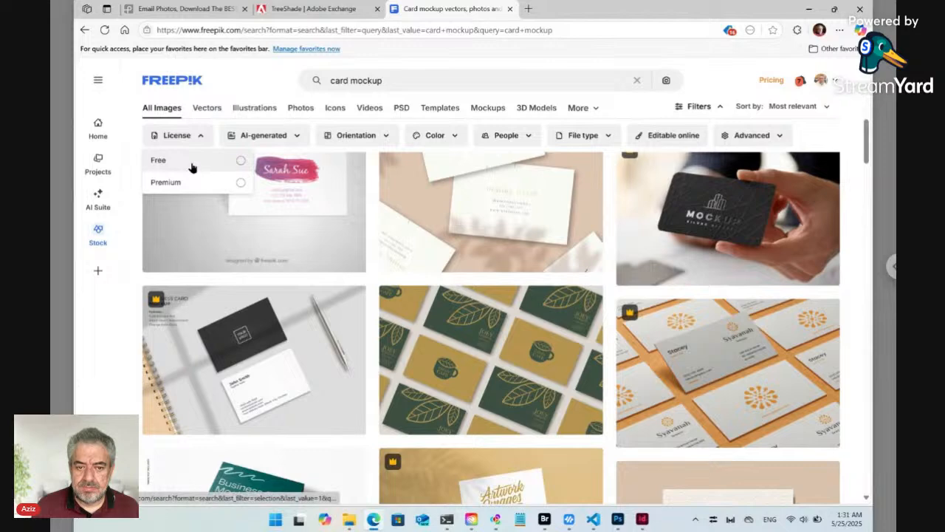
{"action": "left_click", "coordinate": [191, 161]}
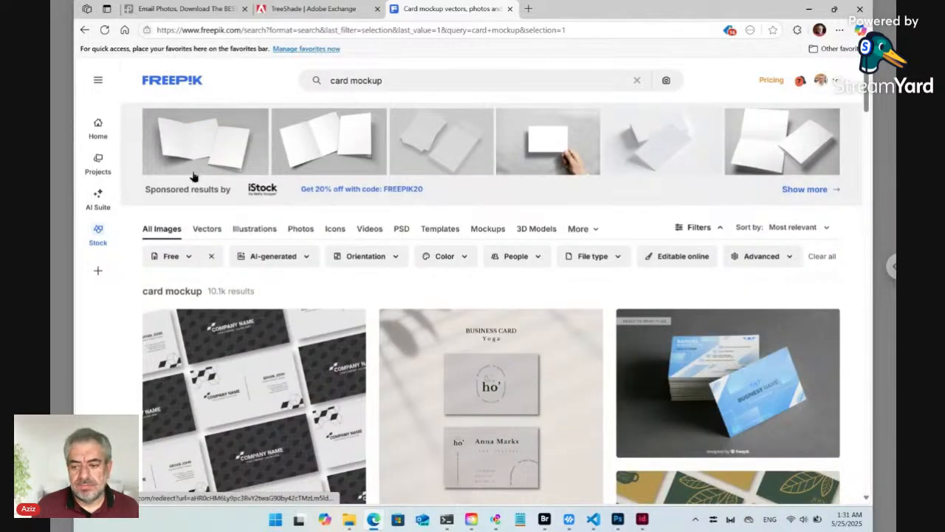
- Browse the free card mockups and preview the dark vertical business card held in a hand, returning to the results
{"action": "scroll", "coordinate": [371, 360], "scroll_direction": "down", "scroll_amount": 3}
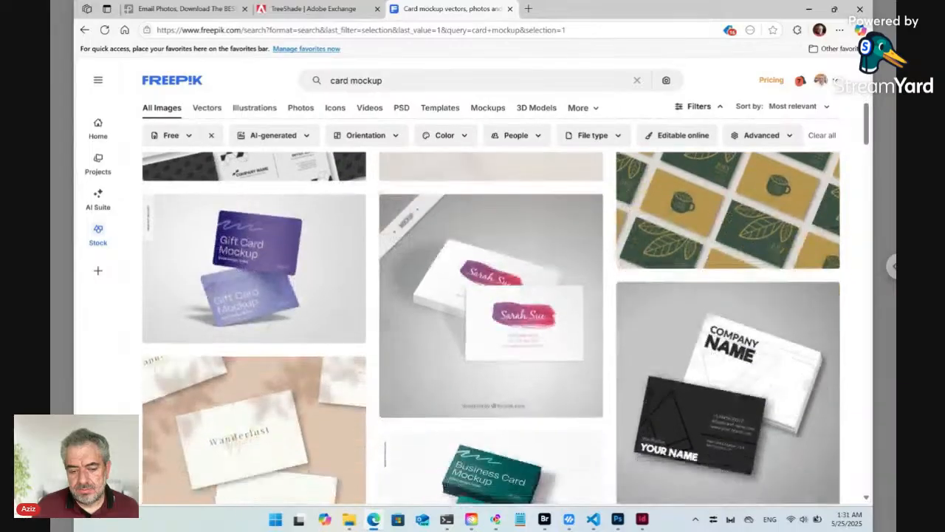
{"action": "scroll", "coordinate": [491, 325], "scroll_direction": "down", "scroll_amount": 4}
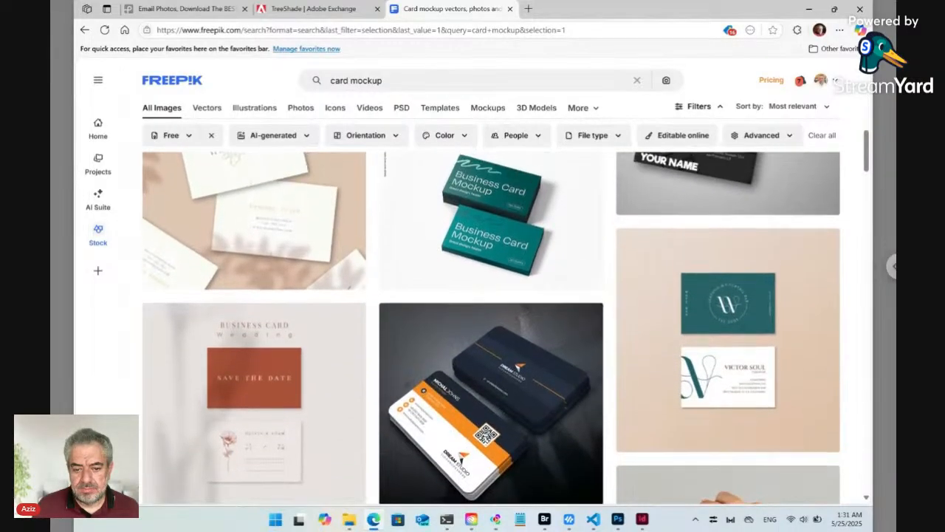
{"action": "scroll", "coordinate": [491, 325], "scroll_direction": "down", "scroll_amount": 3}
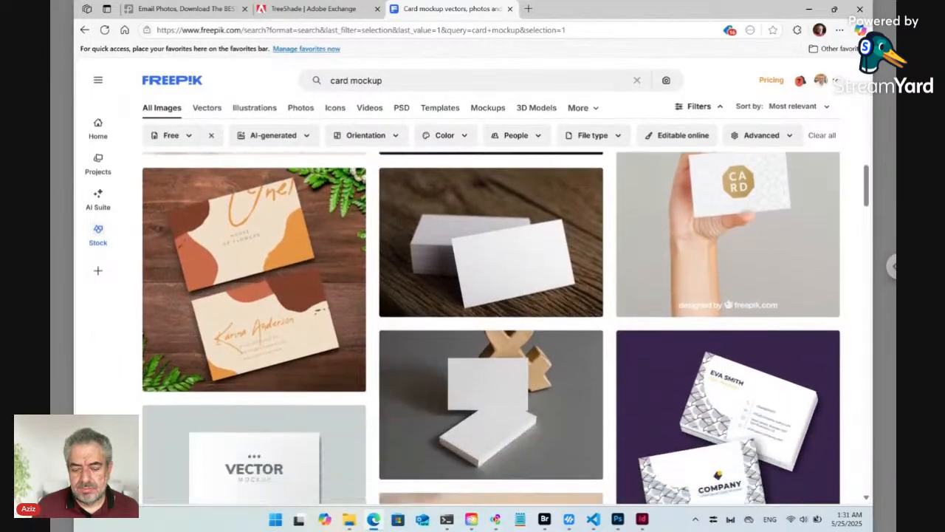
{"action": "scroll", "coordinate": [491, 325], "scroll_direction": "down", "scroll_amount": 2}
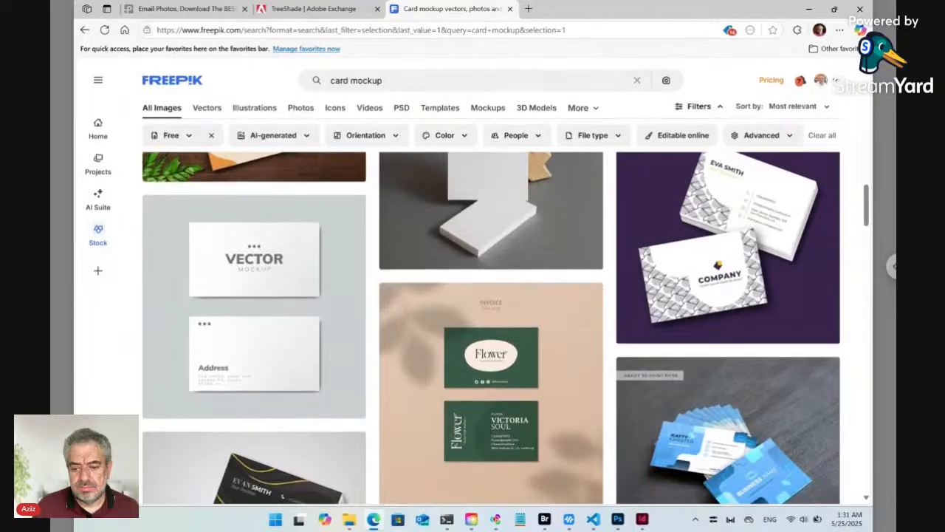
{"action": "scroll", "coordinate": [491, 325], "scroll_direction": "down", "scroll_amount": 2}
{"action": "scroll", "coordinate": [491, 325], "scroll_direction": "down", "scroll_amount": 3}
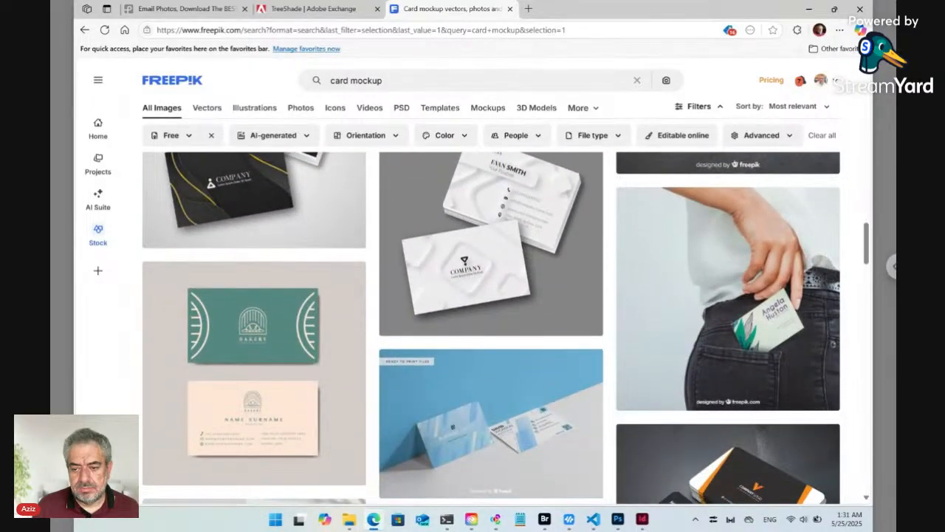
{"action": "scroll", "coordinate": [491, 325], "scroll_direction": "down", "scroll_amount": 3}
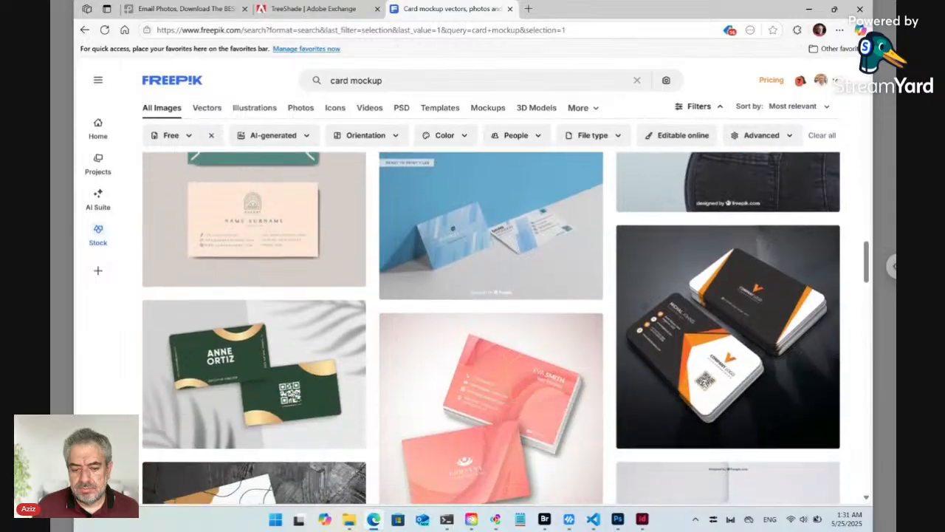
{"action": "scroll", "coordinate": [491, 325], "scroll_direction": "down", "scroll_amount": 4}
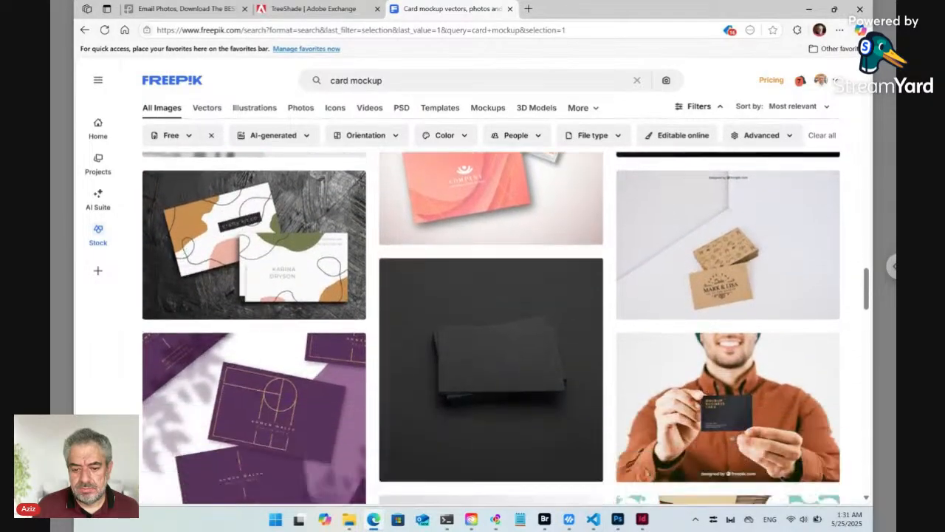
{"action": "scroll", "coordinate": [491, 325], "scroll_direction": "down", "scroll_amount": 2}
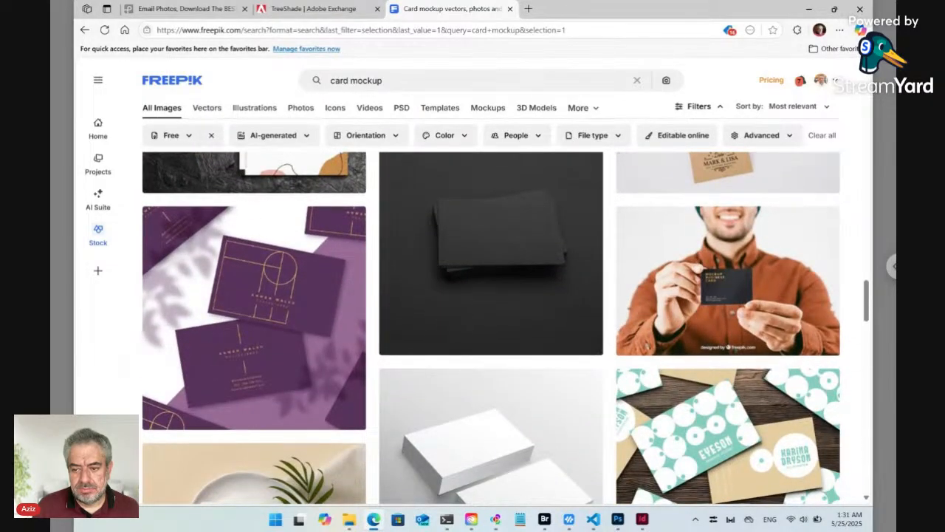
{"action": "scroll", "coordinate": [491, 325], "scroll_direction": "down", "scroll_amount": 6}
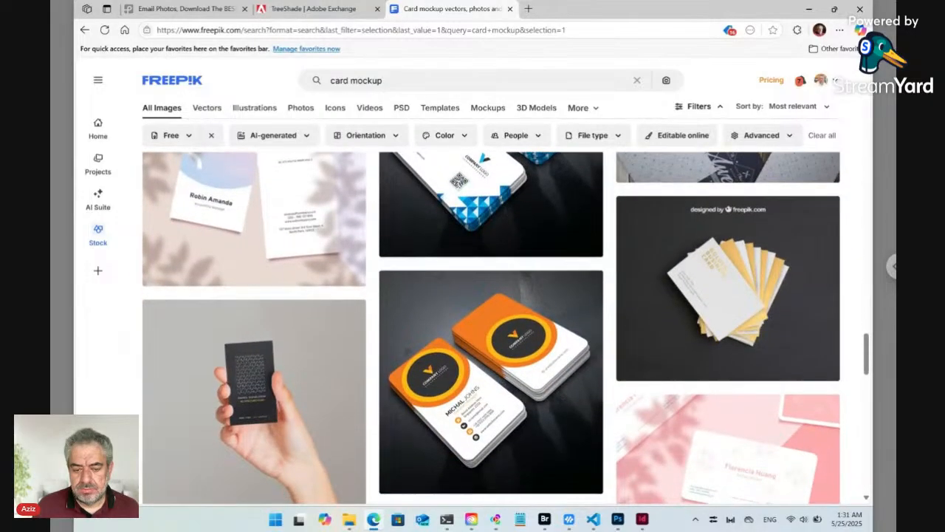
{"action": "scroll", "coordinate": [491, 325], "scroll_direction": "down", "scroll_amount": 1}
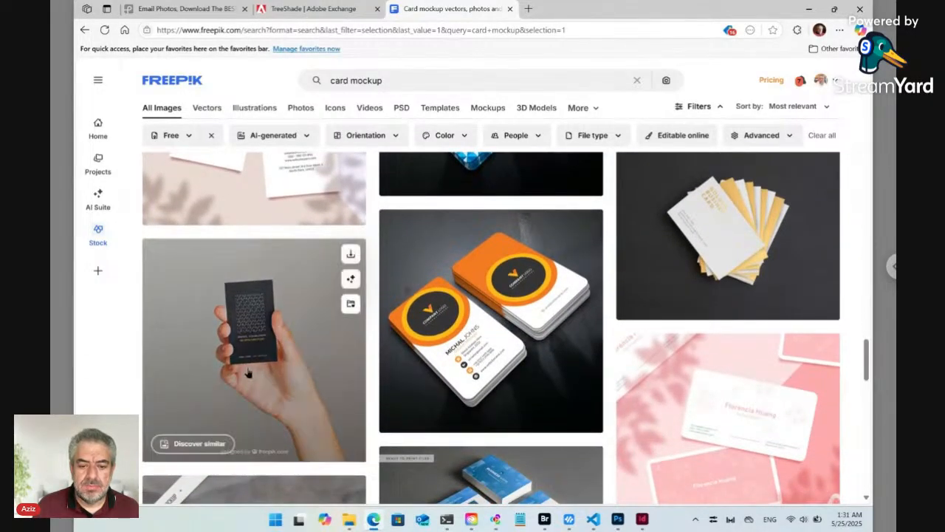
{"action": "left_click", "coordinate": [256, 354]}
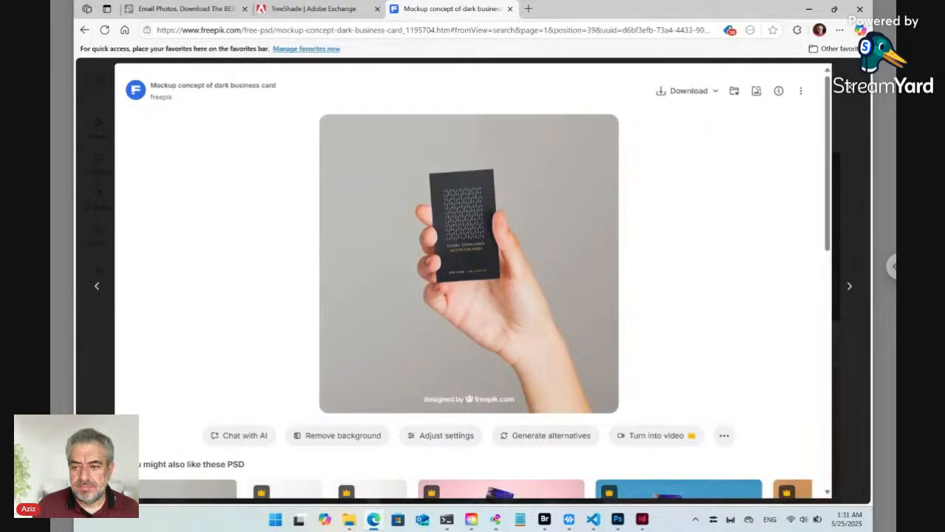
{"action": "left_click", "coordinate": [851, 88]}
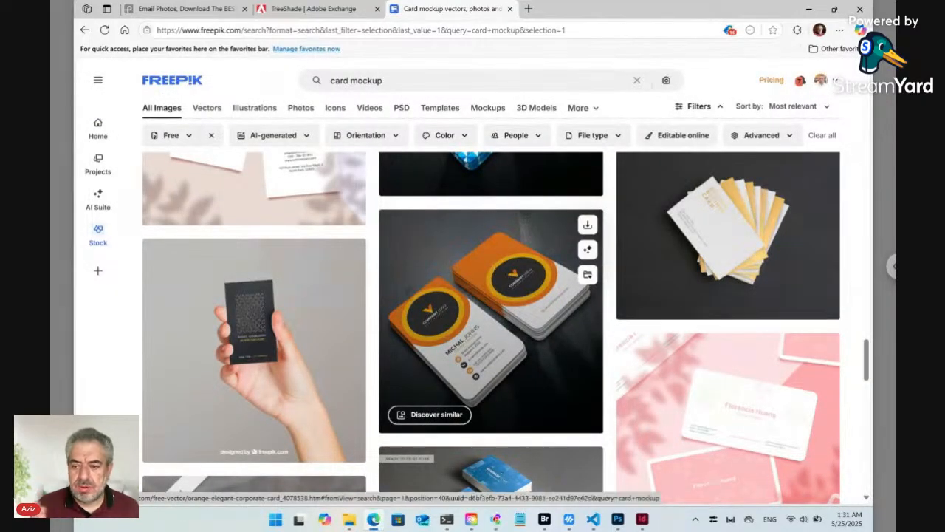
- Look over the remaining mockups on the first results page and go on to page 2
{"action": "scroll", "coordinate": [473, 249], "scroll_direction": "down", "scroll_amount": 1}
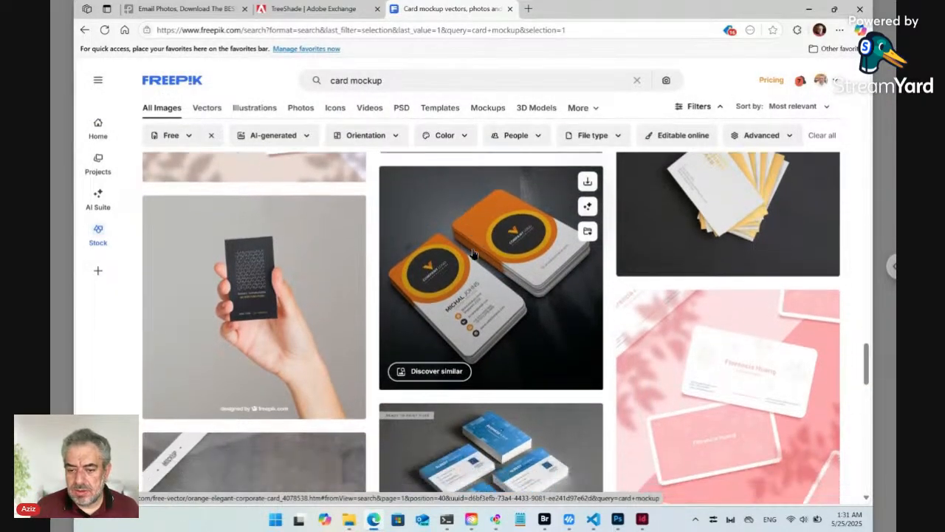
{"action": "scroll", "coordinate": [255, 254], "scroll_direction": "down", "scroll_amount": 2}
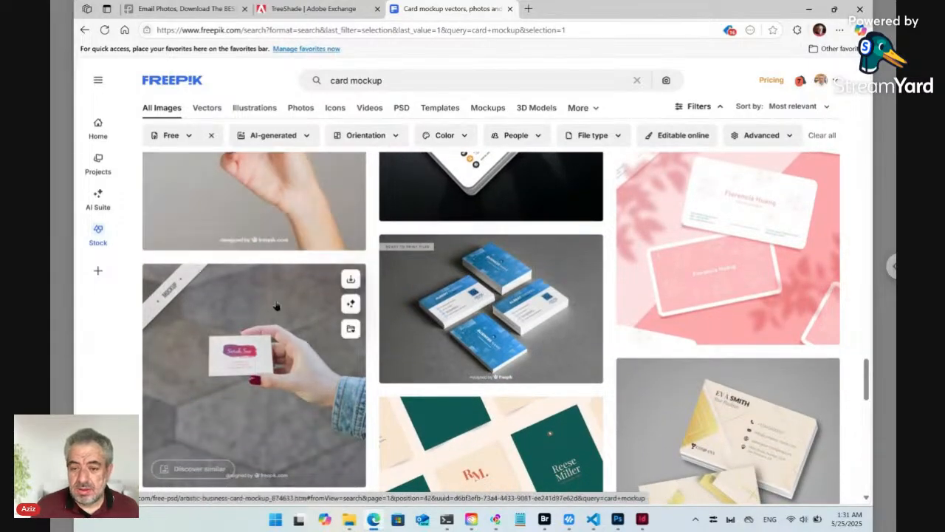
{"action": "scroll", "coordinate": [363, 278], "scroll_direction": "down", "scroll_amount": 3}
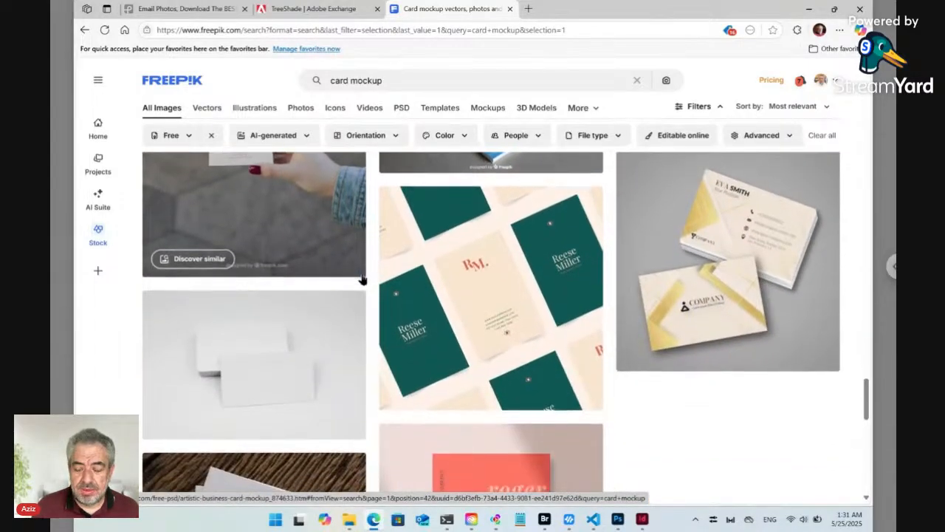
{"action": "scroll", "coordinate": [362, 279], "scroll_direction": "down", "scroll_amount": 3}
{"action": "scroll", "coordinate": [413, 369], "scroll_direction": "down", "scroll_amount": 2}
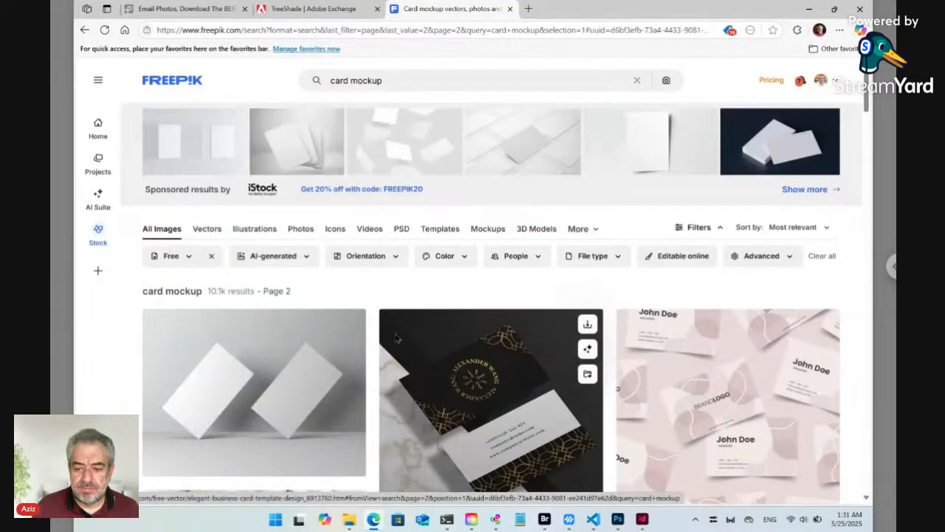
- Examine the free card mockups on page 2 of the results for a suitable design
{"action": "scroll", "coordinate": [395, 333], "scroll_direction": "down", "scroll_amount": 2}
{"action": "scroll", "coordinate": [395, 333], "scroll_direction": "down", "scroll_amount": 4}
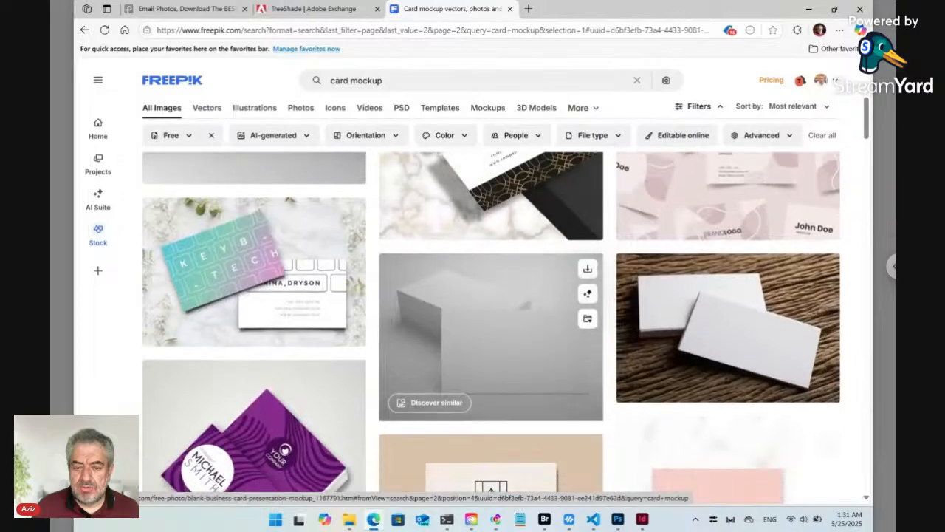
{"action": "scroll", "coordinate": [395, 333], "scroll_direction": "down", "scroll_amount": 3}
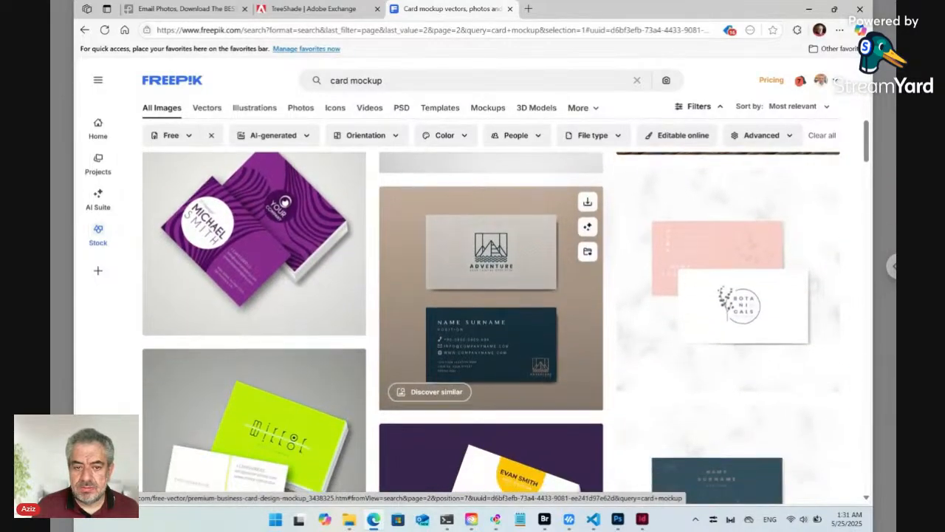
{"action": "scroll", "coordinate": [395, 334], "scroll_direction": "down", "scroll_amount": 3}
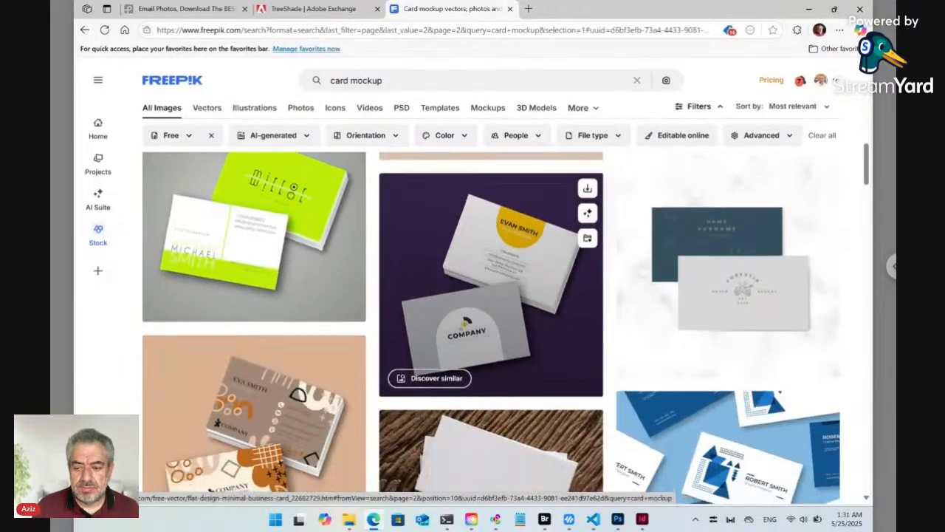
{"action": "scroll", "coordinate": [395, 333], "scroll_direction": "down", "scroll_amount": 3}
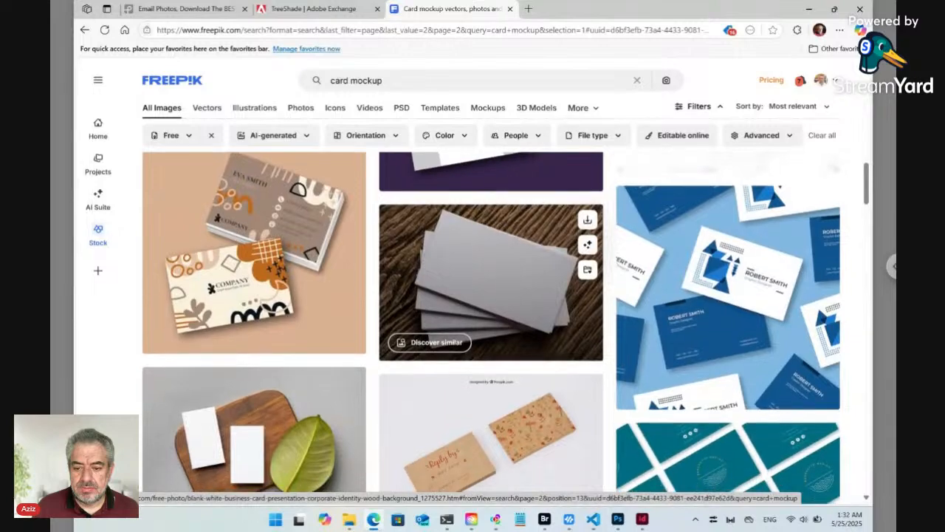
{"action": "scroll", "coordinate": [443, 310], "scroll_direction": "down", "scroll_amount": 3}
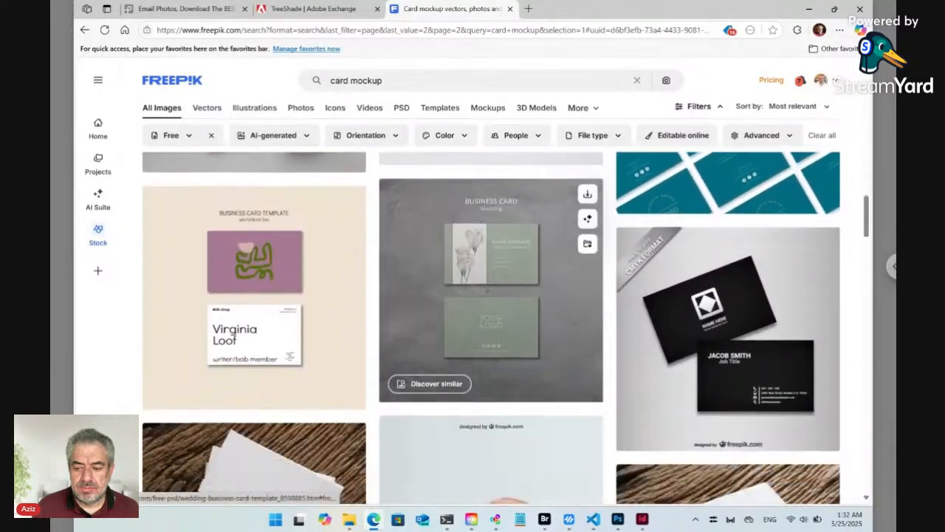
{"action": "scroll", "coordinate": [443, 310], "scroll_direction": "down", "scroll_amount": 3}
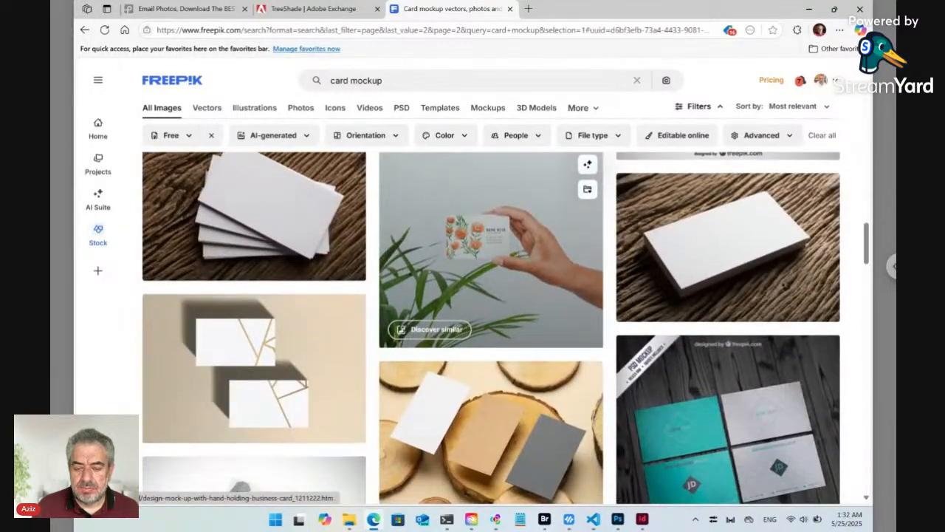
{"action": "scroll", "coordinate": [443, 310], "scroll_direction": "down", "scroll_amount": 5}
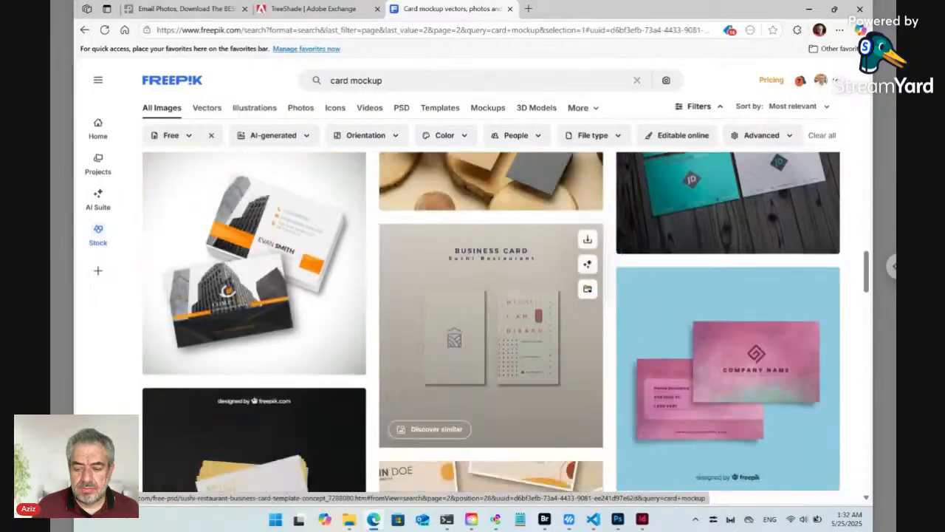
{"action": "scroll", "coordinate": [443, 310], "scroll_direction": "down", "scroll_amount": 3}
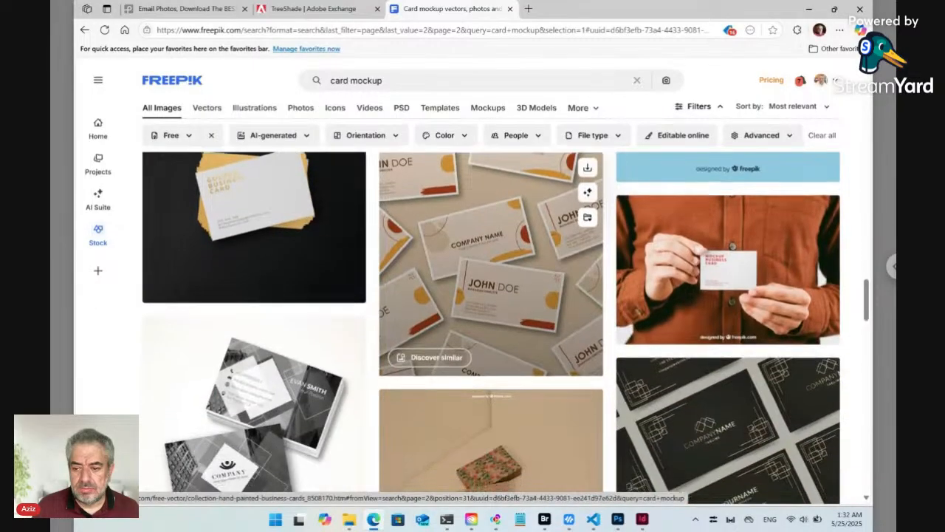
{"action": "scroll", "coordinate": [491, 296], "scroll_direction": "down", "scroll_amount": 3}
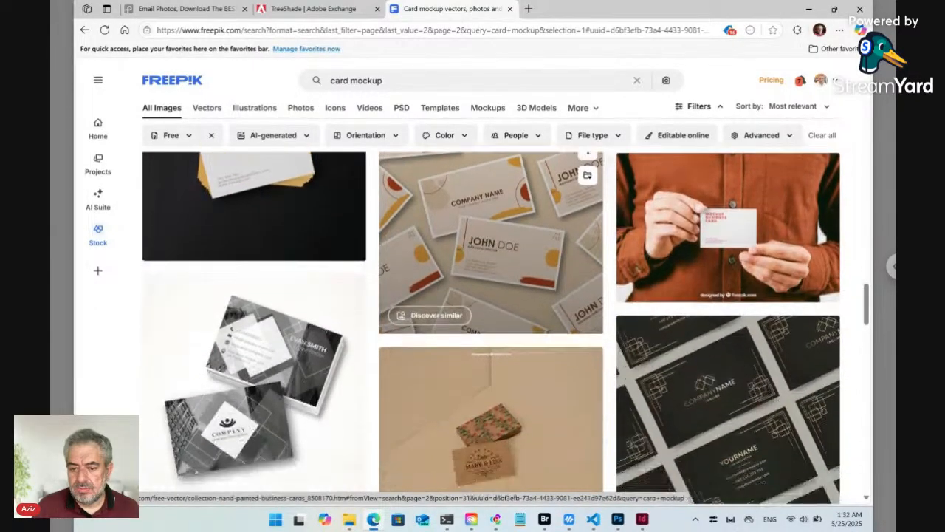
{"action": "scroll", "coordinate": [491, 243], "scroll_direction": "down", "scroll_amount": 3}
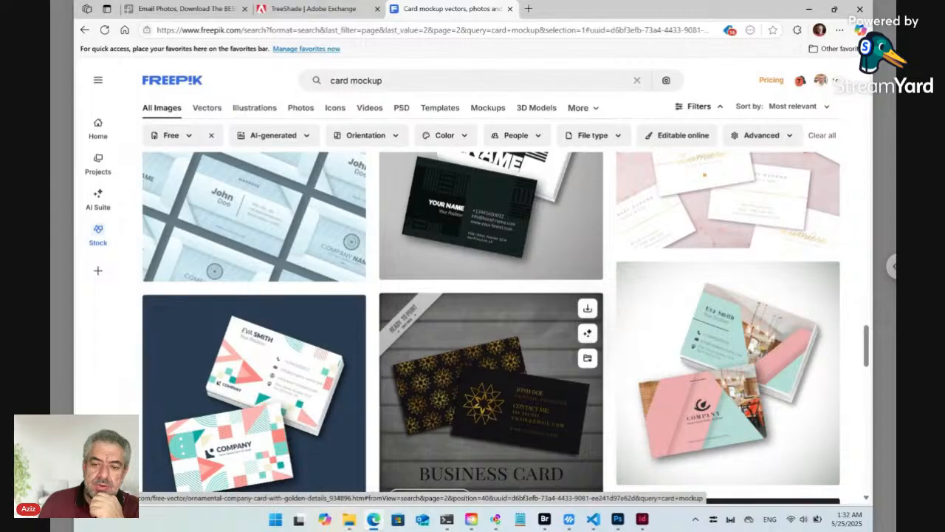
{"action": "scroll", "coordinate": [287, 325], "scroll_direction": "down", "scroll_amount": 4}
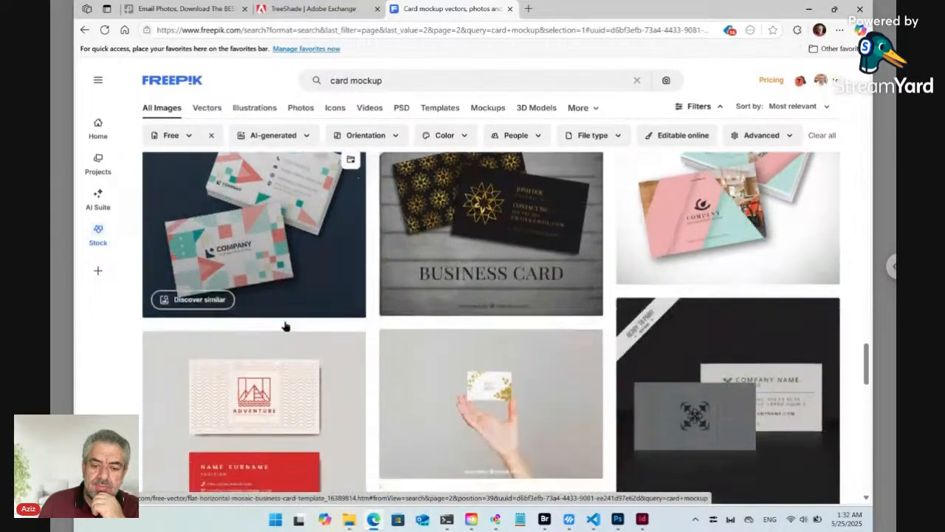
{"action": "scroll", "coordinate": [287, 326], "scroll_direction": "down", "scroll_amount": 2}
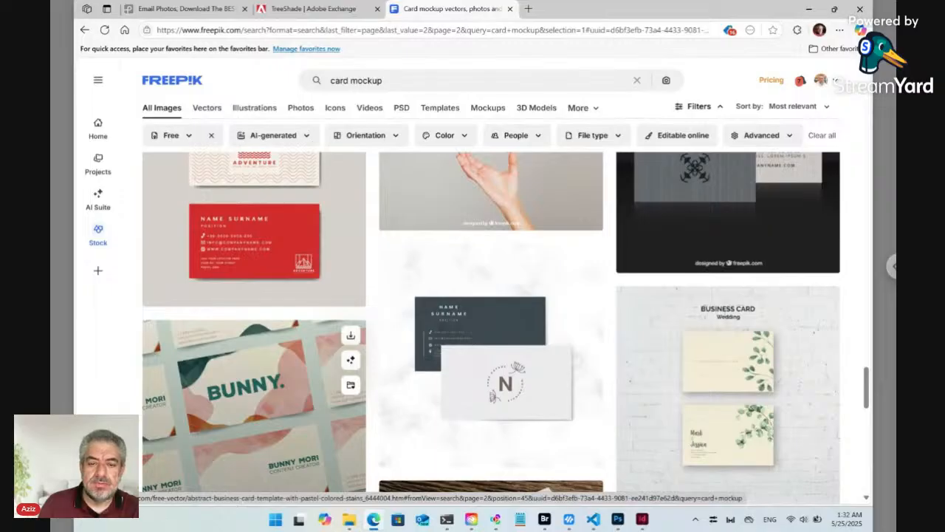
- Limit the free card mockup results to Vertical orientation and look at the filtered images
{"action": "left_click", "coordinate": [367, 138]}
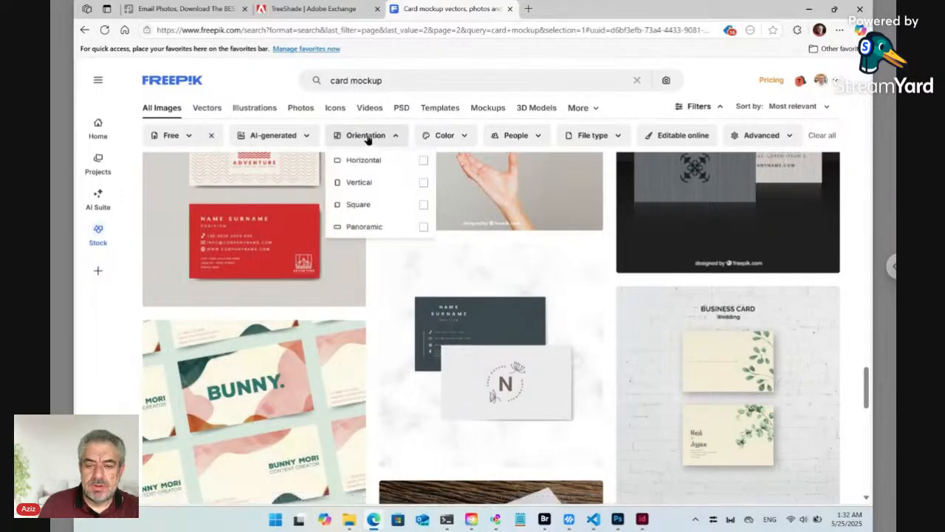
{"action": "left_click", "coordinate": [388, 185]}
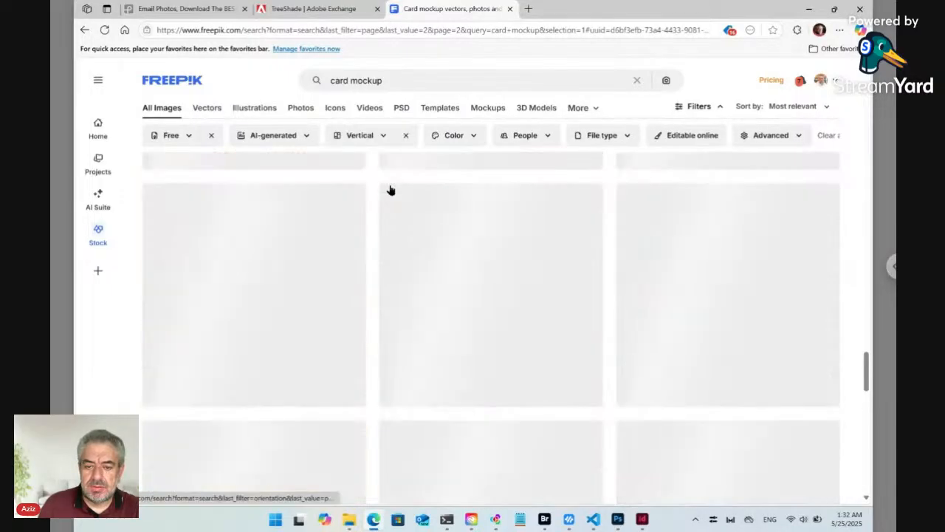
{"action": "scroll", "coordinate": [332, 277], "scroll_direction": "up", "scroll_amount": 3}
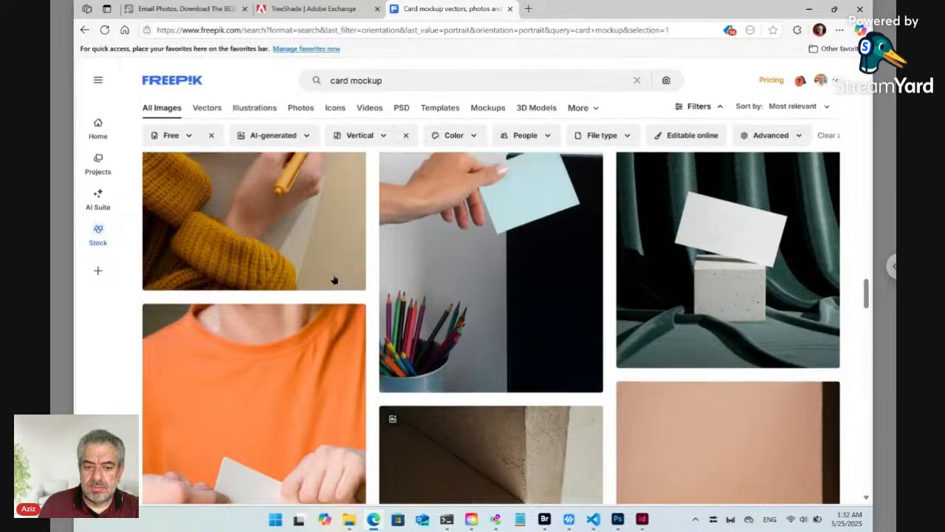
- Find the free 5×7in Card with Overlay Shadow Monstera Leaves mockup among the vertical results and download it
{"action": "scroll", "coordinate": [333, 278], "scroll_direction": "up", "scroll_amount": 2}
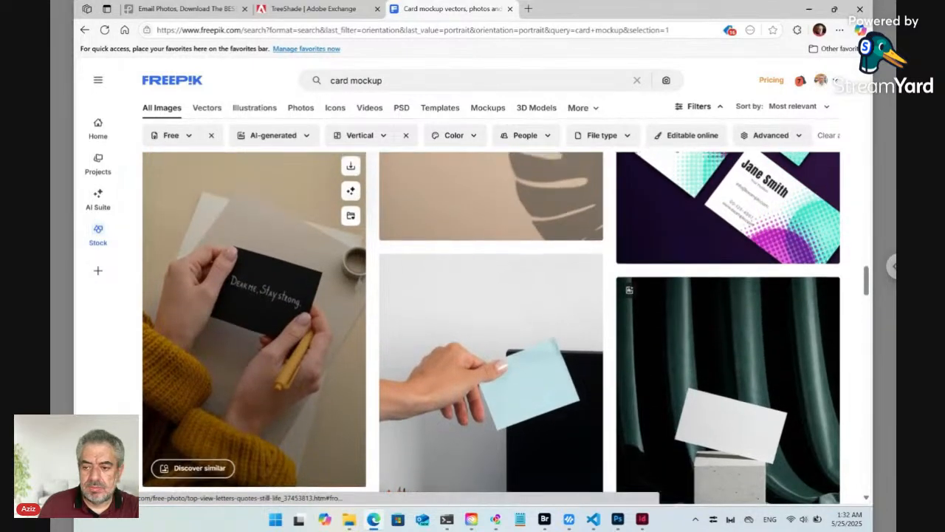
{"action": "scroll", "coordinate": [333, 278], "scroll_direction": "up", "scroll_amount": 2}
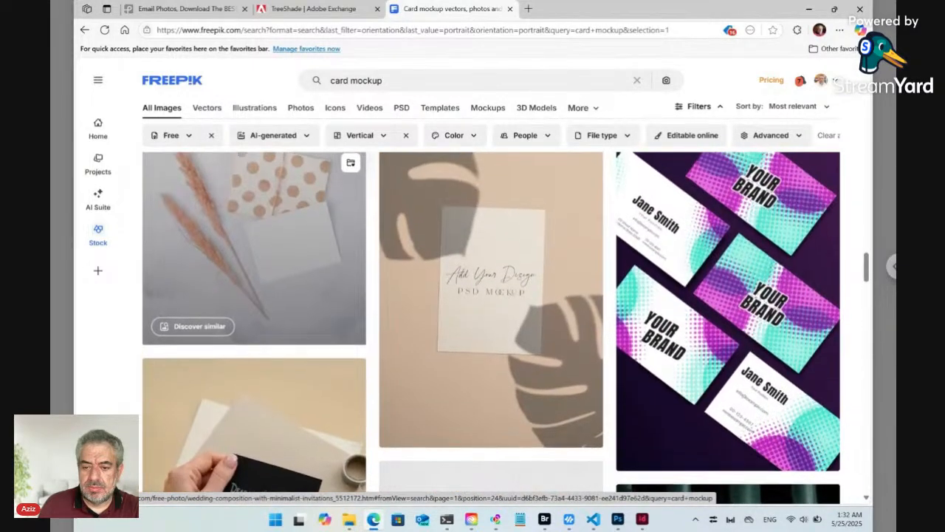
{"action": "scroll", "coordinate": [334, 279], "scroll_direction": "up", "scroll_amount": 1}
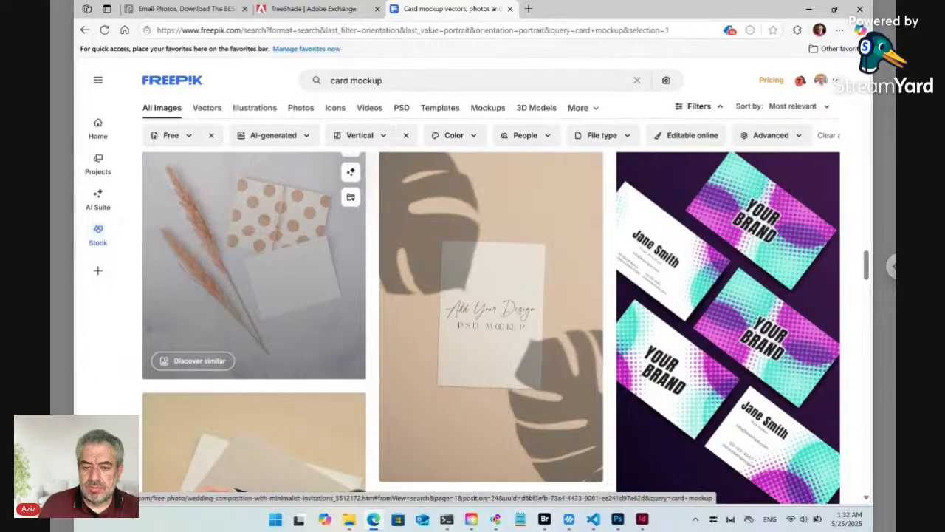
{"action": "left_click", "coordinate": [527, 334]}
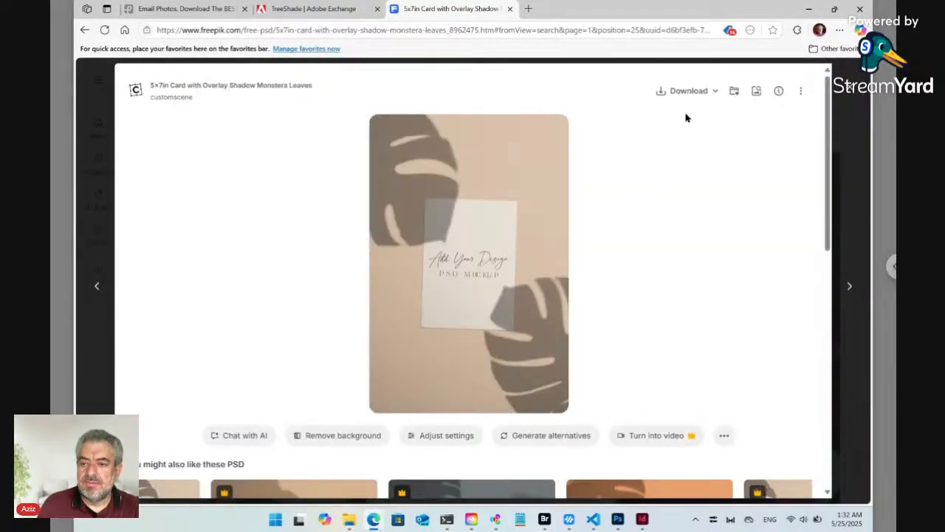
{"action": "left_click", "coordinate": [663, 90]}
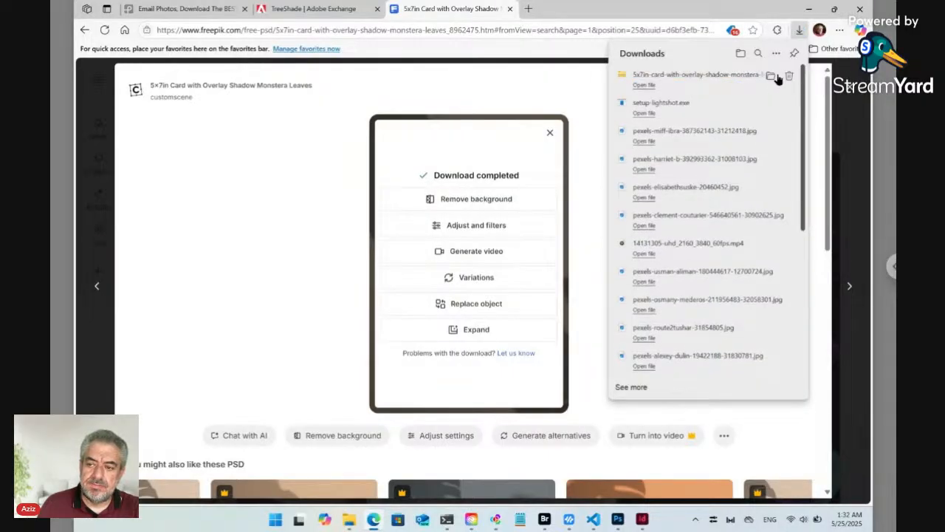
- Open the downloaded monstera leaves zip in its folder and copy 117.psd out of it into Downloads
{"action": "left_click", "coordinate": [774, 80]}
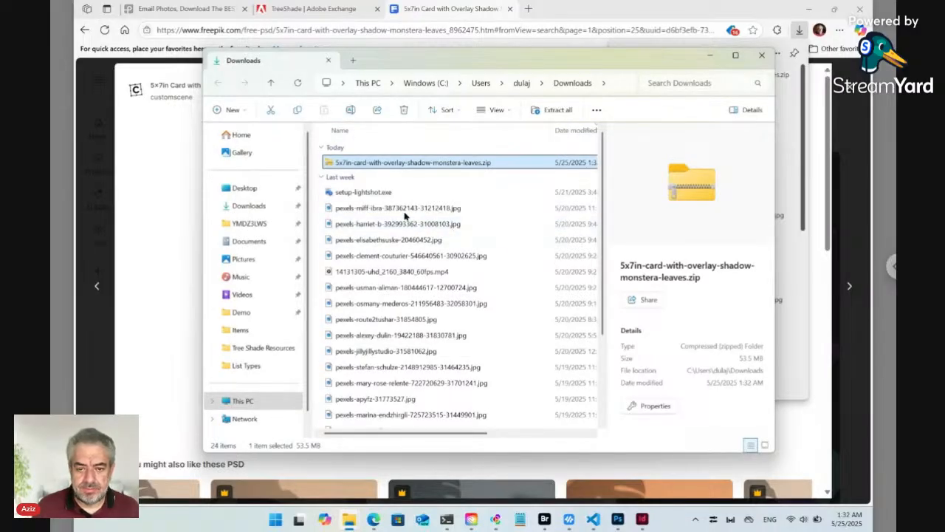
{"action": "double_click", "coordinate": [329, 164]}
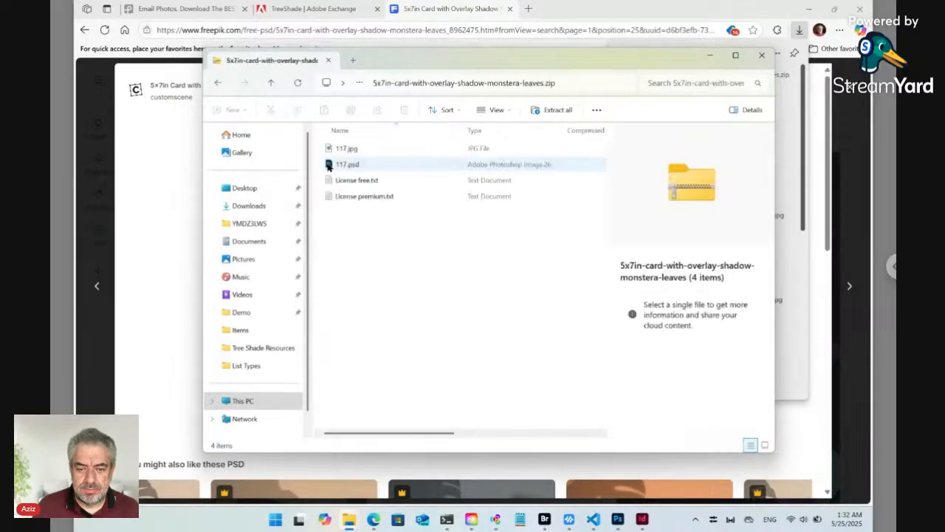
{"action": "left_click_drag", "start_coordinate": [330, 164], "coordinate": [258, 212]}
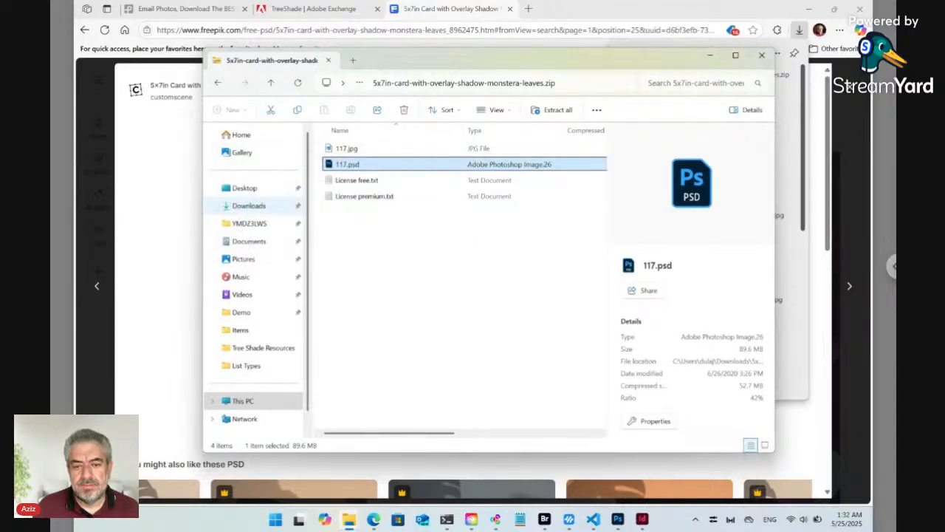
{"action": "left_click", "coordinate": [250, 208]}
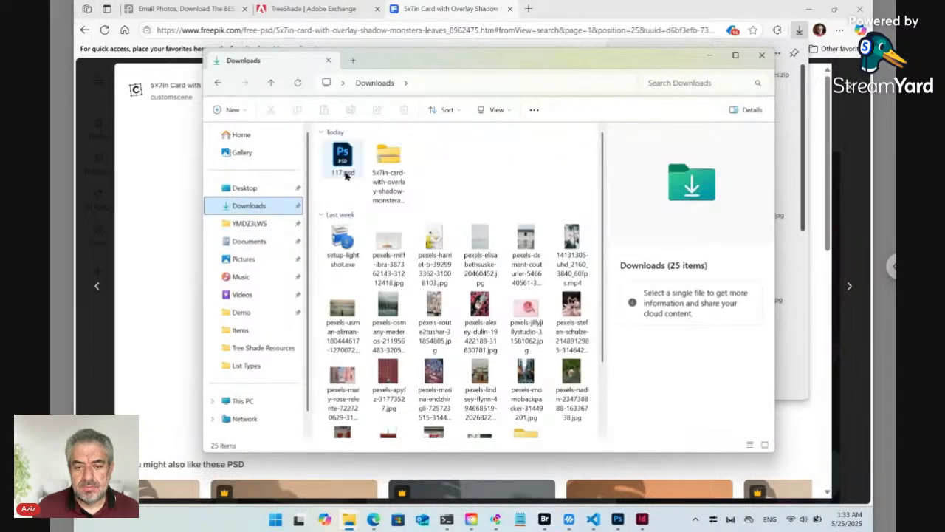
- Open 117.psd from Downloads in Photoshop and maximize the Photoshop window
{"action": "left_click", "coordinate": [344, 164]}
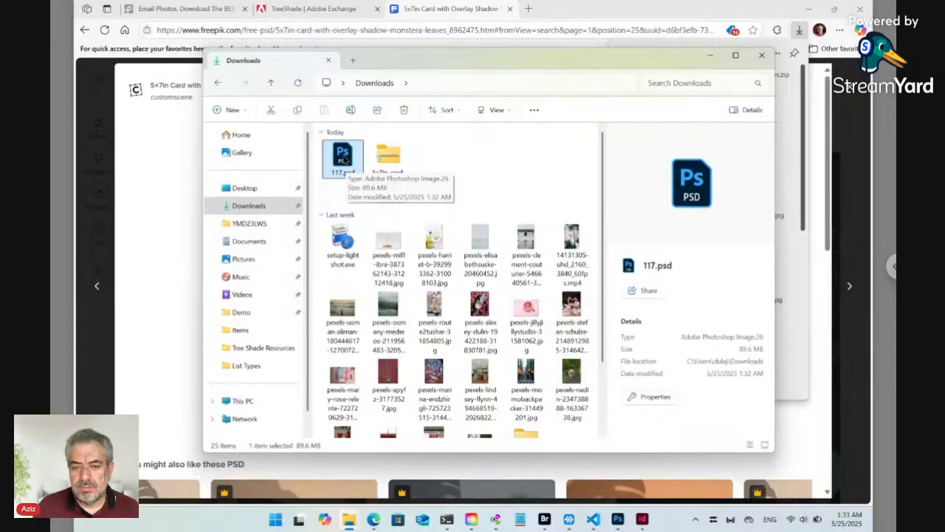
{"action": "left_click_drag", "start_coordinate": [345, 161], "coordinate": [455, 167]}
{"action": "key", "text": "alt+Tab"}
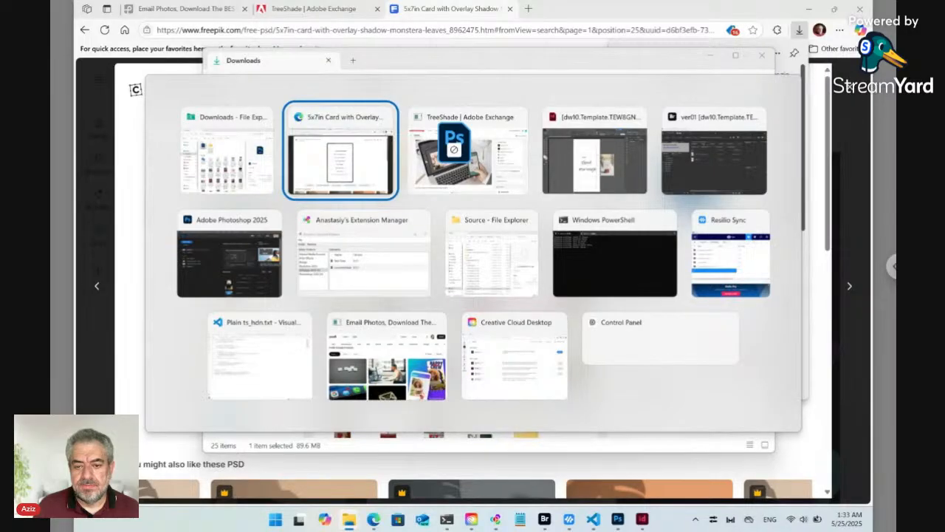
{"action": "key", "text": "alt+Tab"}
{"action": "key", "text": "alt+Tab"}
{"action": "key", "text": "alt+Tab"}
{"action": "key", "text": "alt+Tab"}
{"action": "left_click_drag", "start_coordinate": [456, 167], "coordinate": [234, 177]}
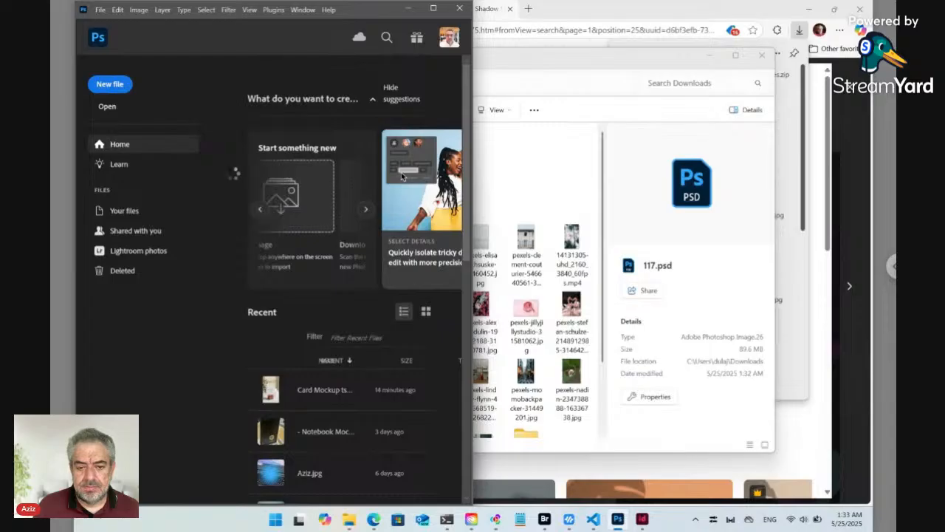
{"action": "left_click", "coordinate": [433, 8]}
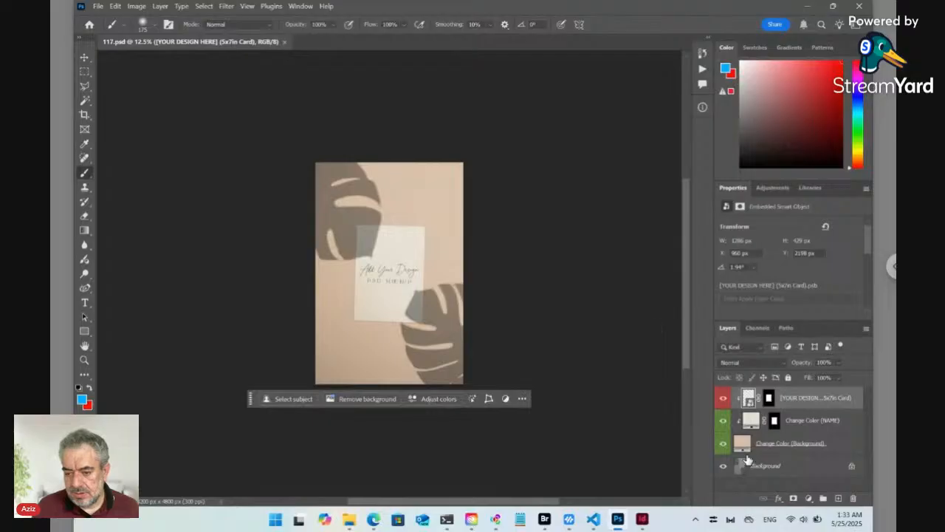
- Check what the [YOUR DESIGN HERE] (5x7in Card) layer contributes by toggling its visibility and viewing its transform bounds
{"action": "left_click", "coordinate": [724, 399]}
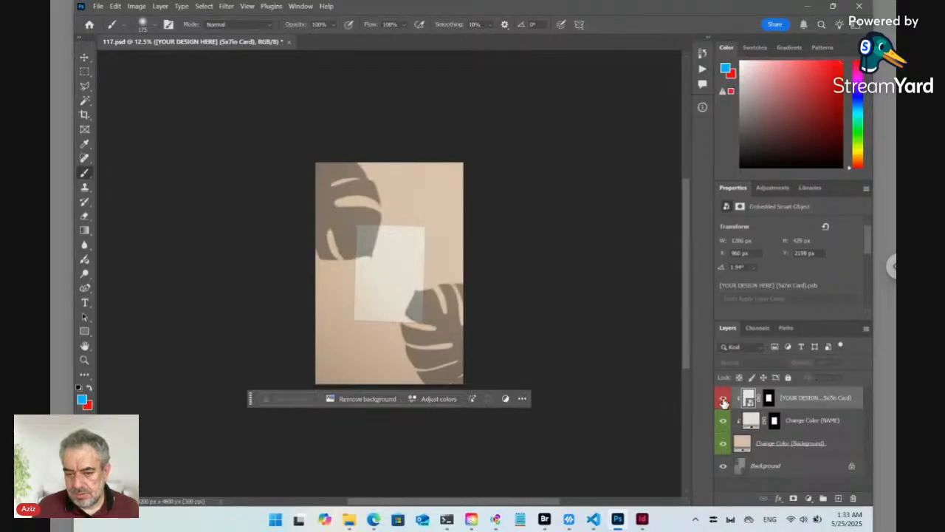
{"action": "left_click", "coordinate": [724, 399]}
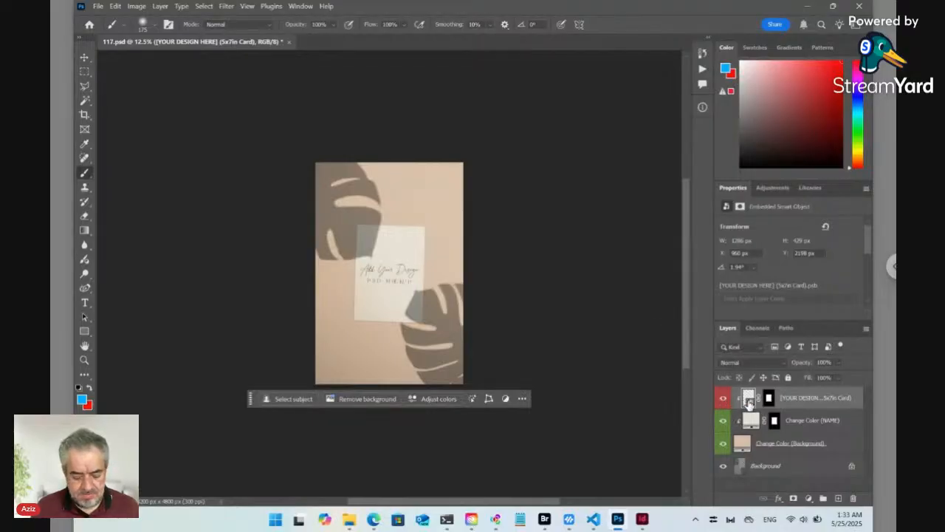
{"action": "key", "text": "ctrl+t"}
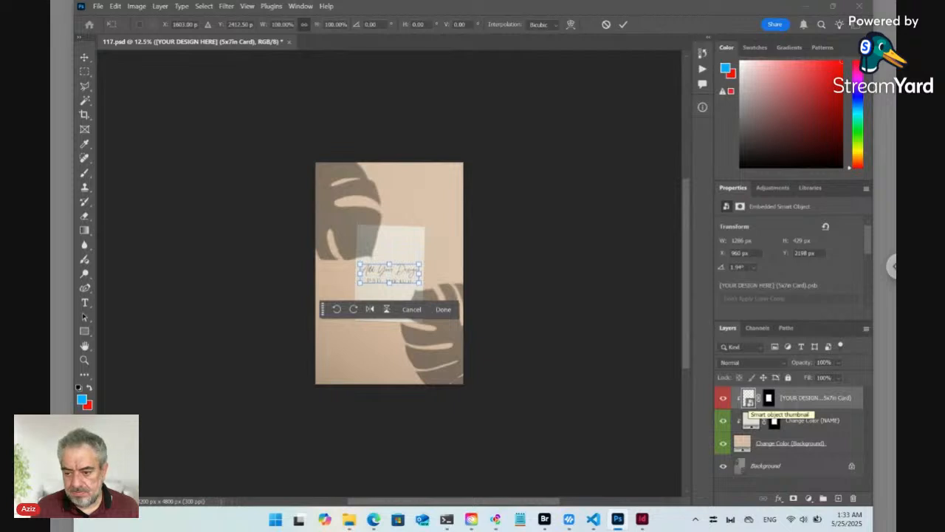
{"action": "key", "text": "Return"}
{"action": "key", "text": "b"}
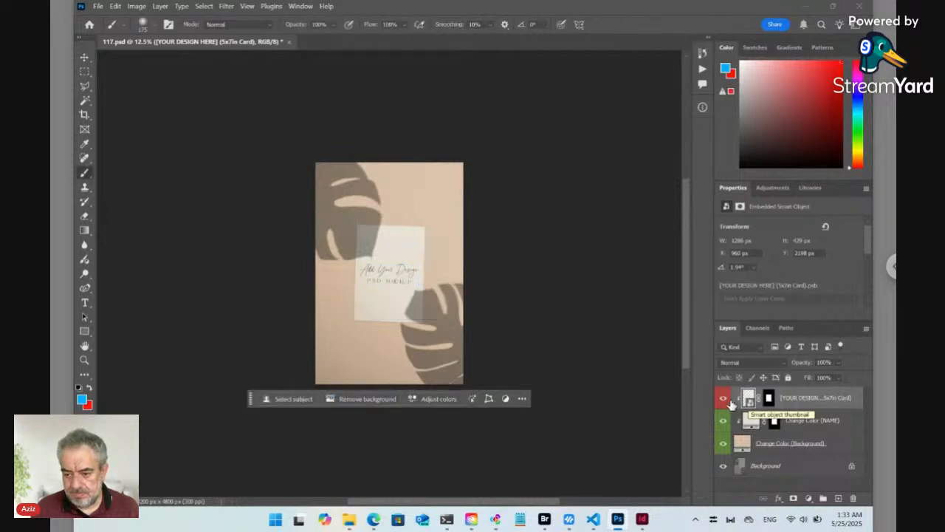
- Hide and reshow the card design layer, inspect its smart object contents, and close them again
{"action": "left_click", "coordinate": [724, 399]}
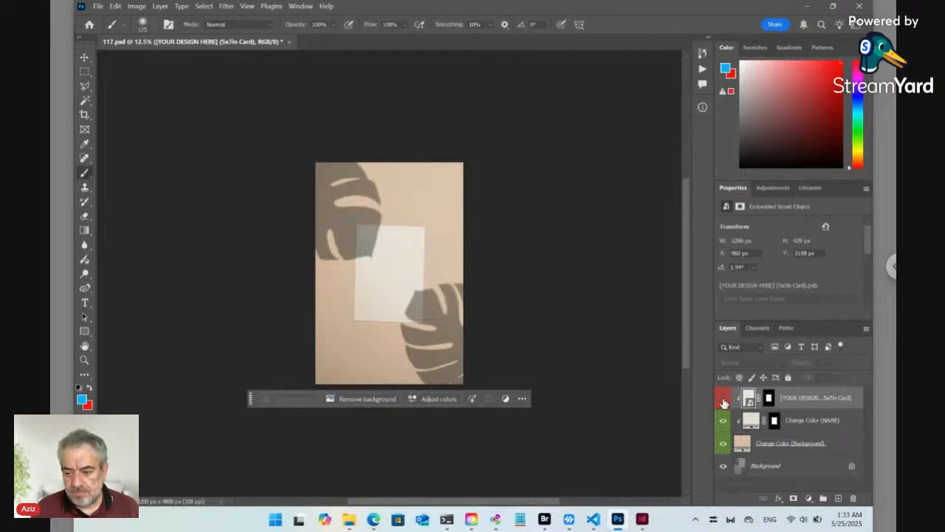
{"action": "left_click", "coordinate": [724, 400]}
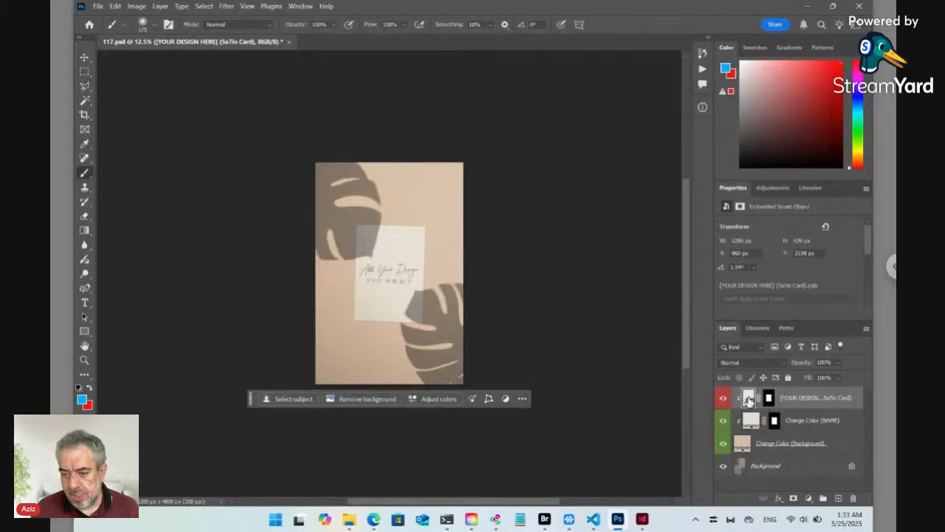
{"action": "double_click", "coordinate": [748, 400]}
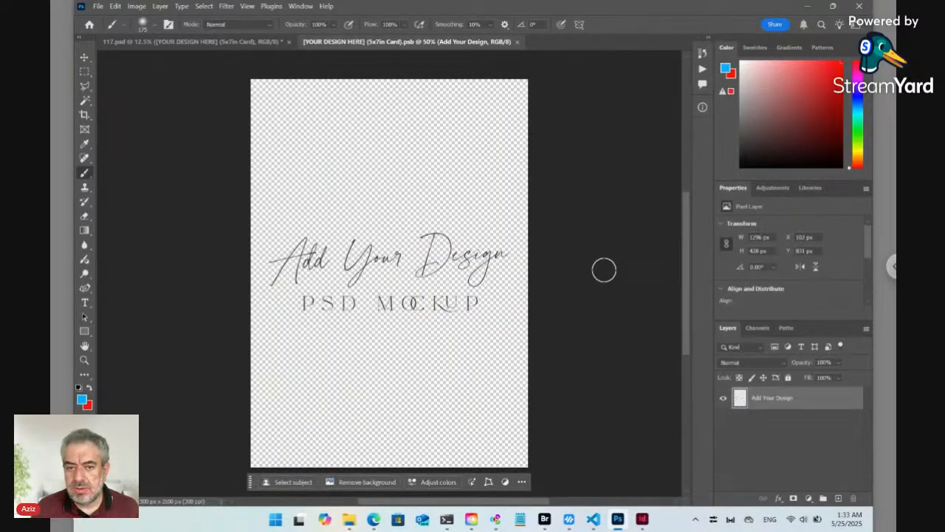
{"action": "left_click", "coordinate": [518, 42]}
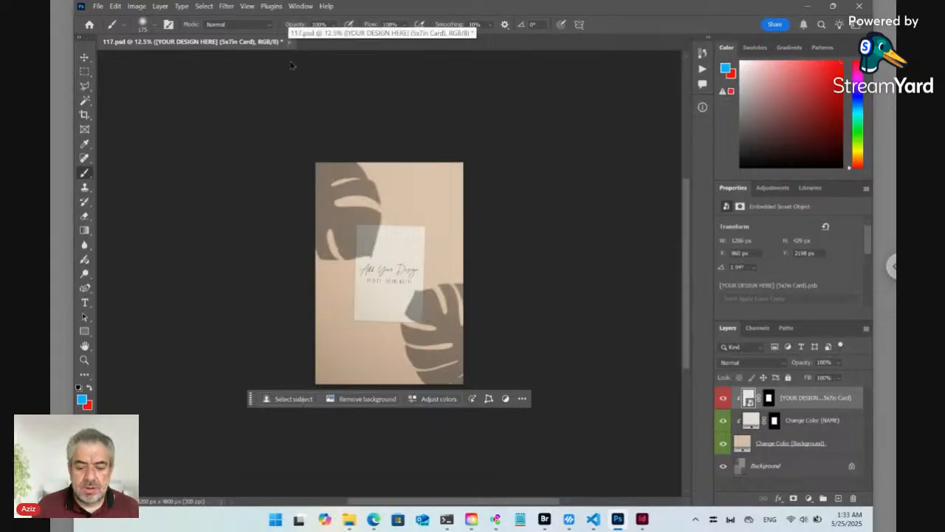
- Copy 117.psd from the Downloads folder into the Pages view of the ver01 layout in Adobe Bridge
{"action": "mouse_move", "coordinate": [350, 520]}
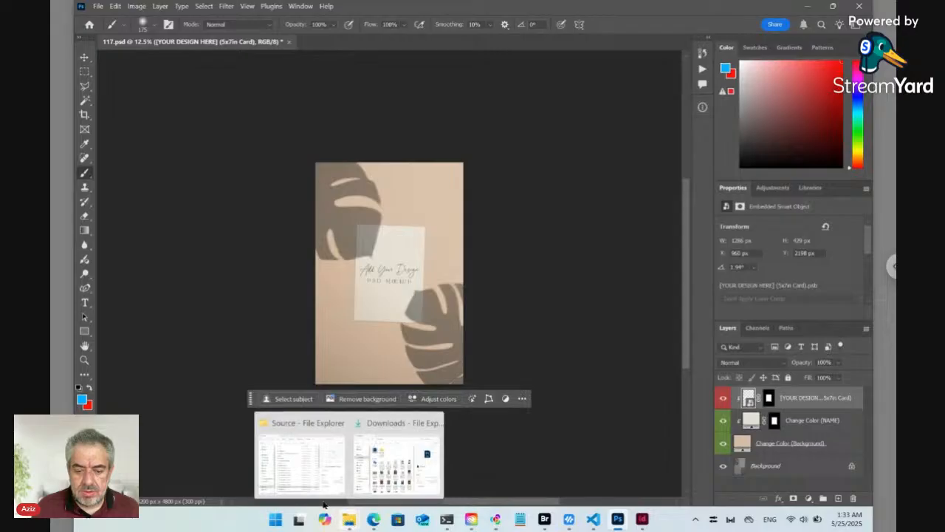
{"action": "mouse_move", "coordinate": [310, 484]}
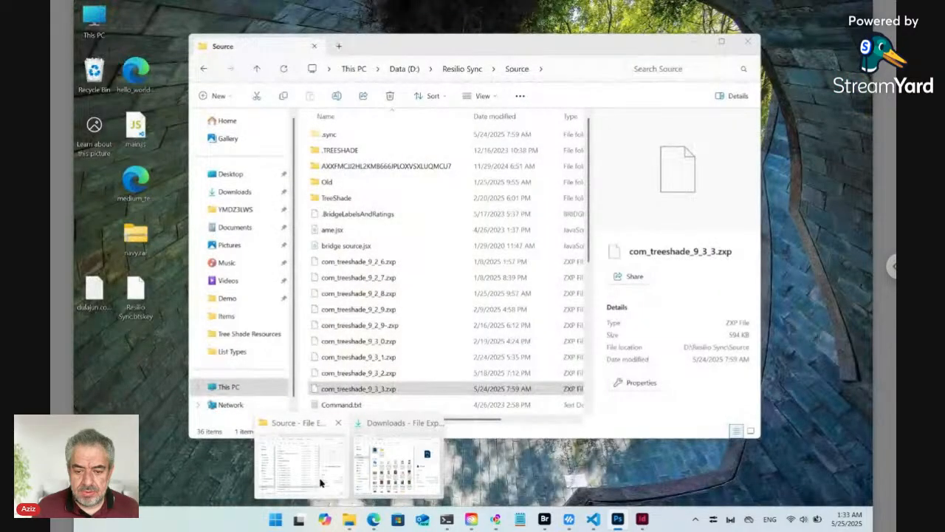
{"action": "left_click", "coordinate": [399, 465]}
{"action": "left_click", "coordinate": [455, 165]}
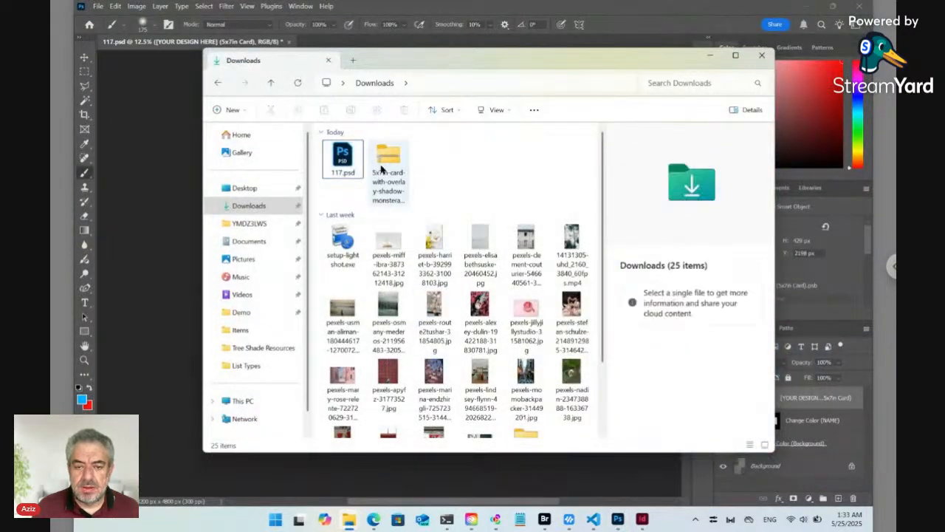
{"action": "left_click", "coordinate": [342, 157]}
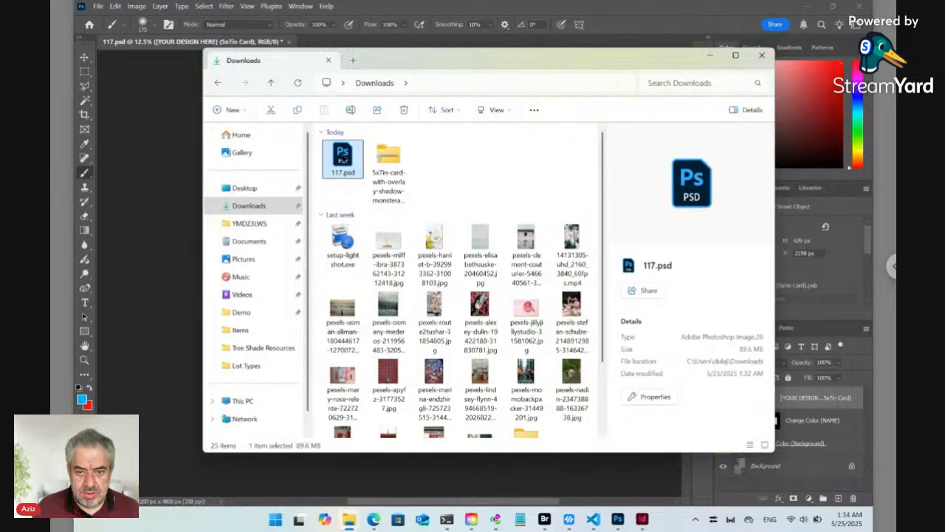
{"action": "left_click", "coordinate": [297, 110]}
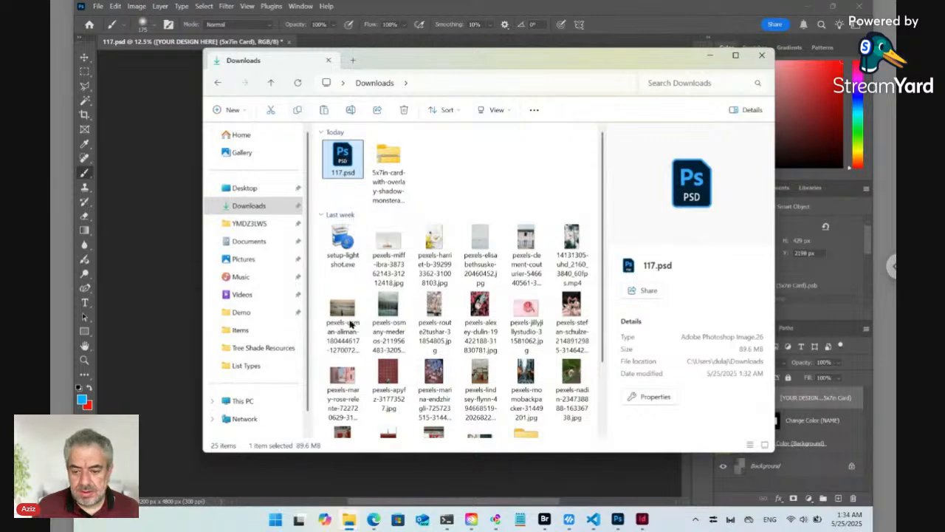
{"action": "left_click", "coordinate": [545, 519]}
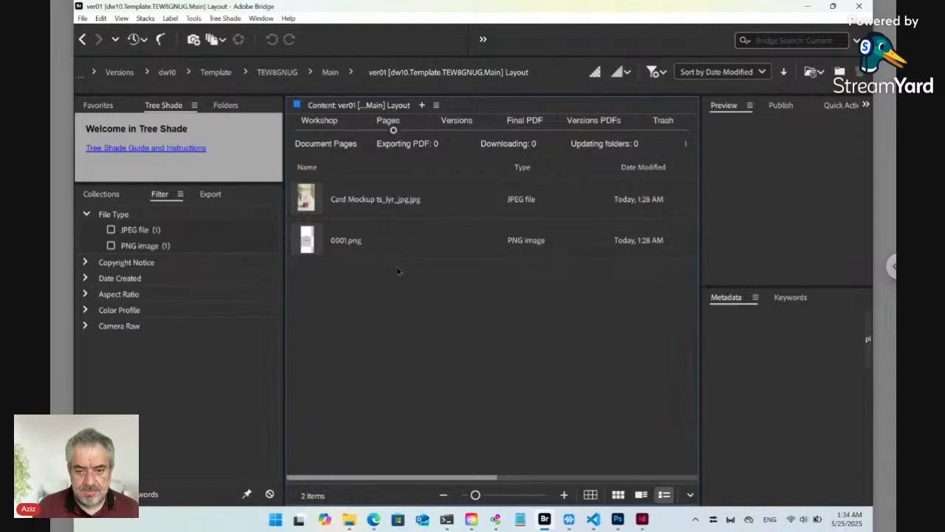
{"action": "key", "text": "ctrl+v"}
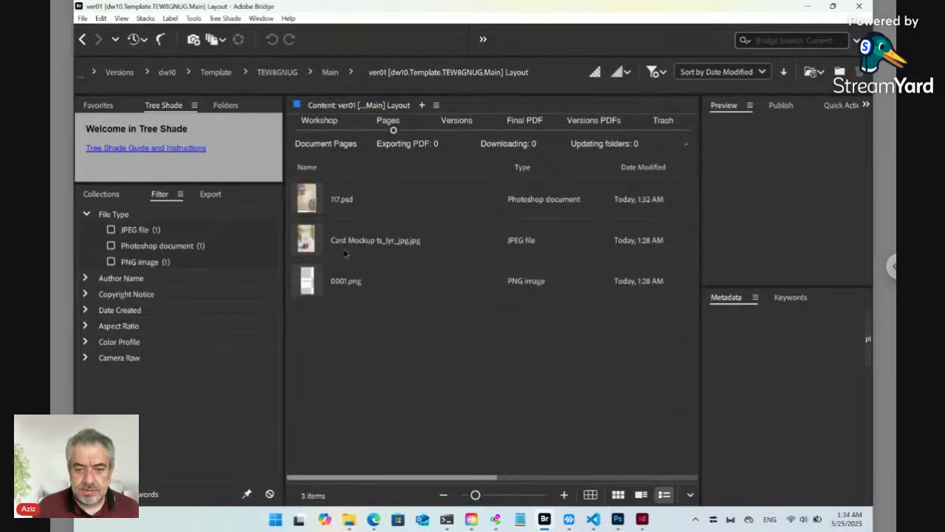
- Rename 117.psd in the layout's Pages view to Card Mockup 2 ts_lyr_jpg.psd
{"action": "left_click", "coordinate": [339, 205]}
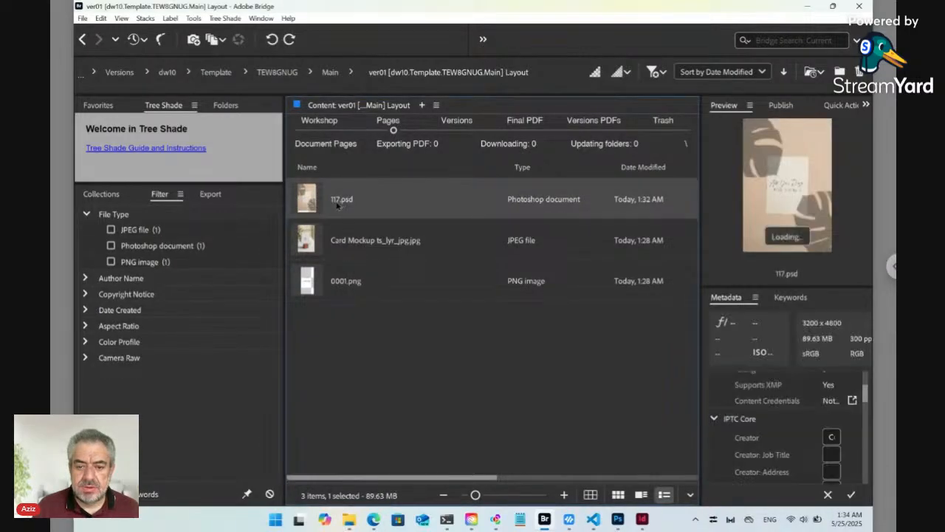
{"action": "left_click", "coordinate": [340, 200]}
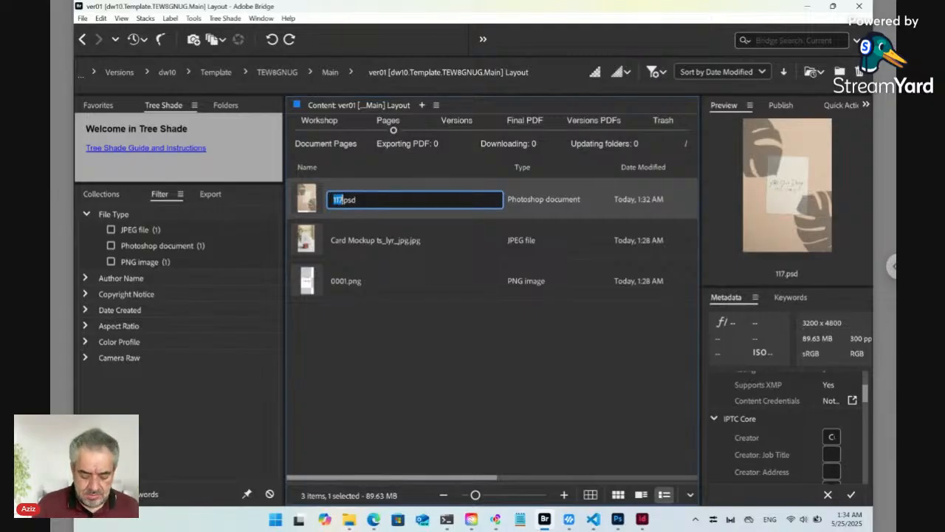
{"action": "type", "text": "Card "}
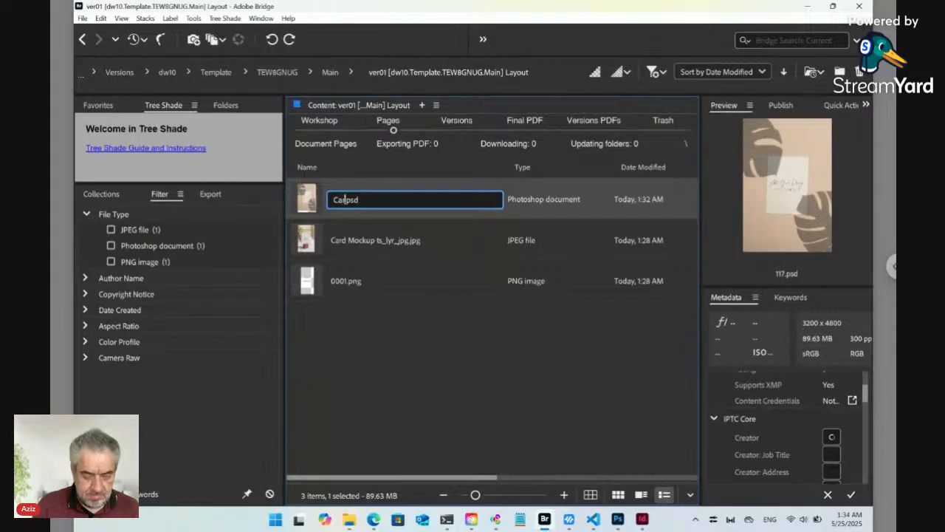
{"action": "type", "text": "Mockup "}
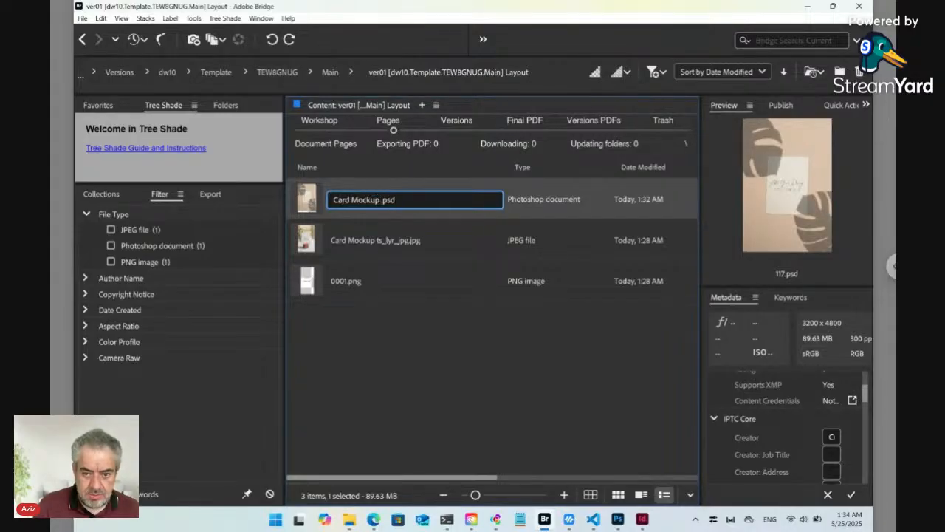
{"action": "type", "text": "2"}
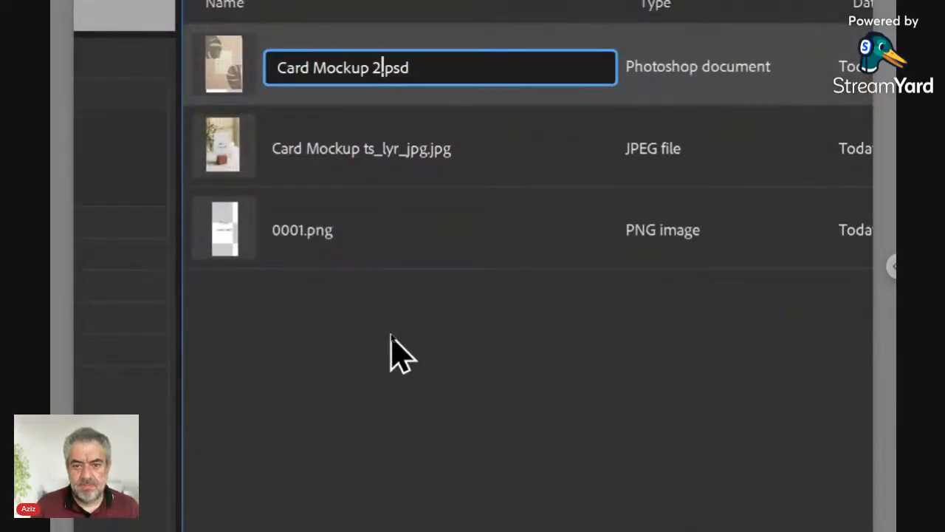
{"action": "type", "text": " ts_"}
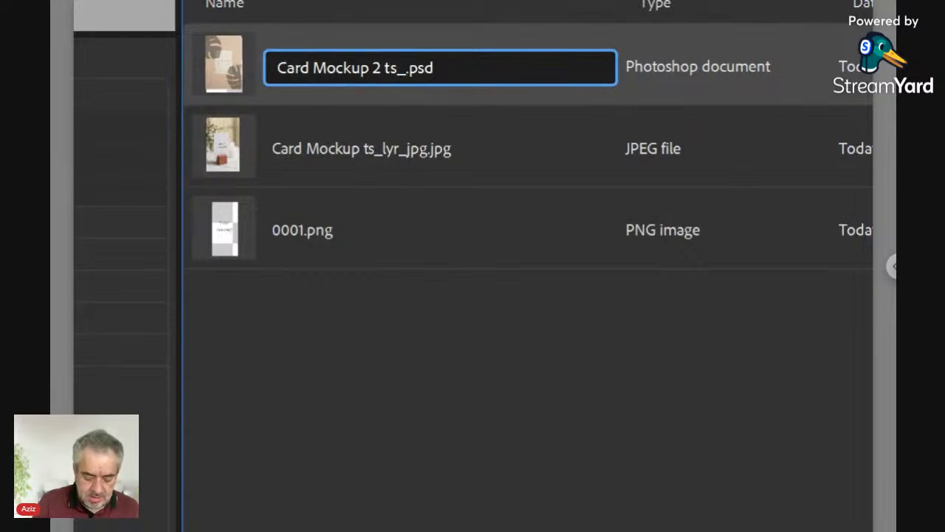
{"action": "type", "text": "lyr"}
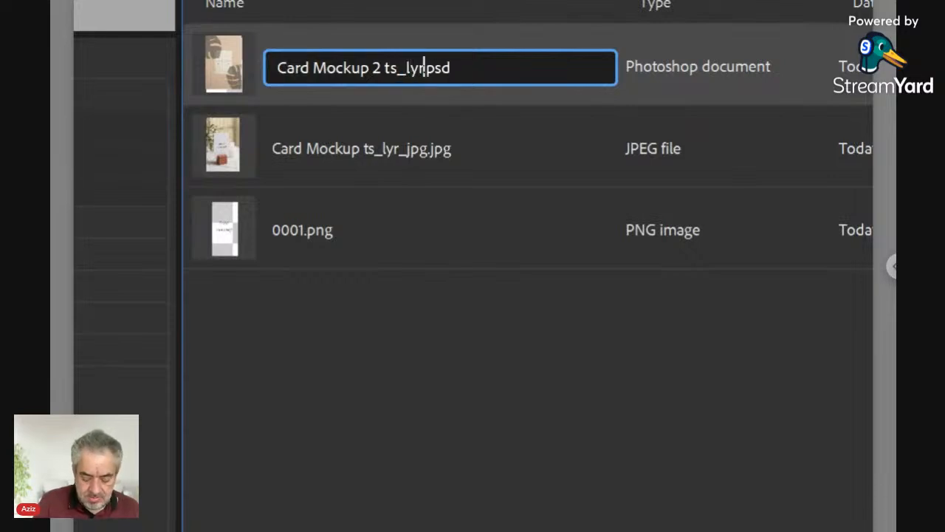
{"action": "type", "text": "_"}
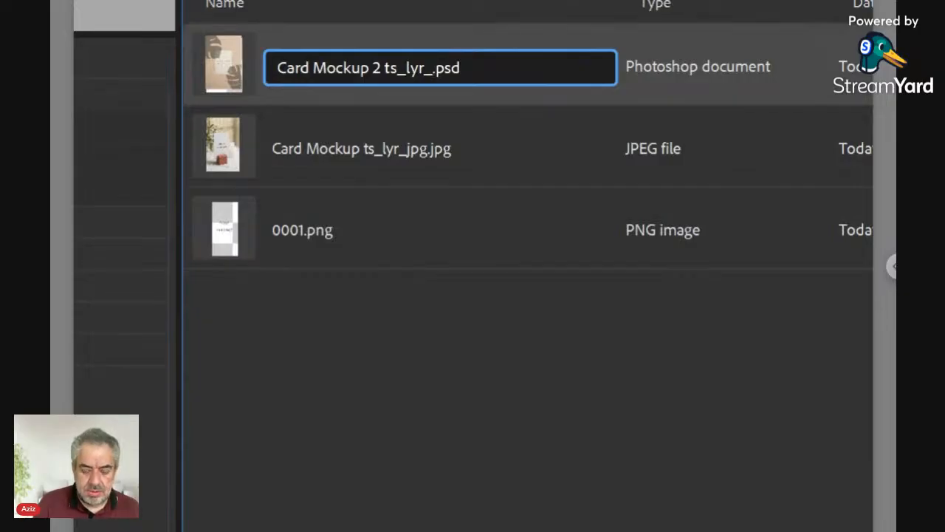
{"action": "type", "text": "jpg"}
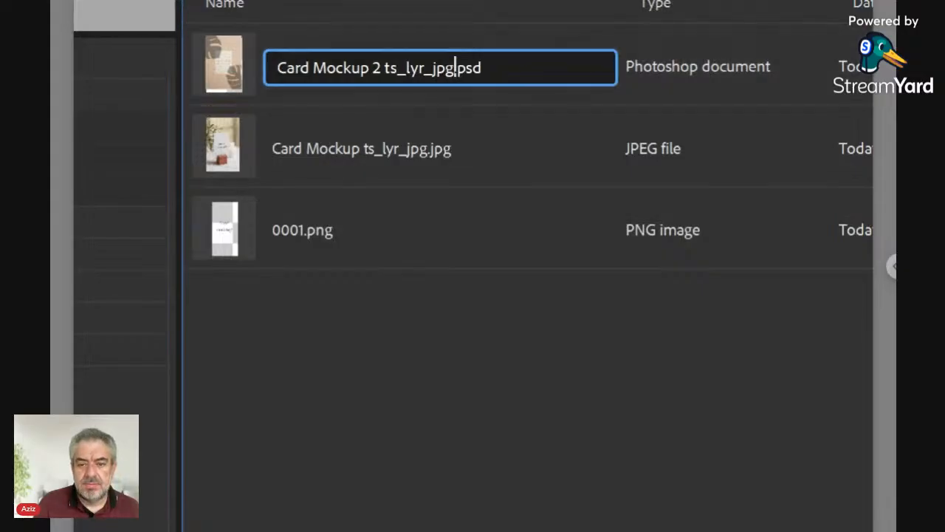
{"action": "key", "text": "Return"}
- Rename the first mockup's JPEG file, Card Mockup ts_lyr_jpg.jpg, to Card Mockup 1 ts_lyr_jpg.jpg
{"action": "key", "text": "Down"}
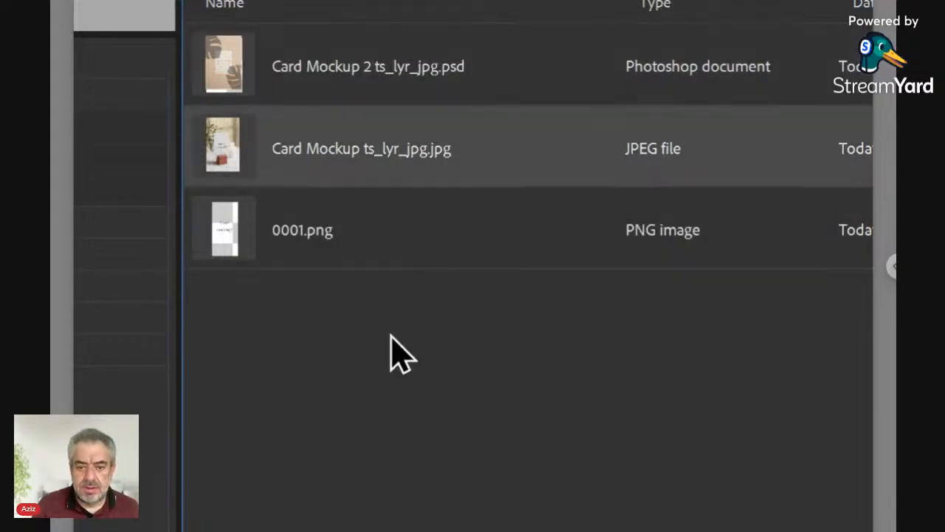
{"action": "left_click", "coordinate": [357, 141]}
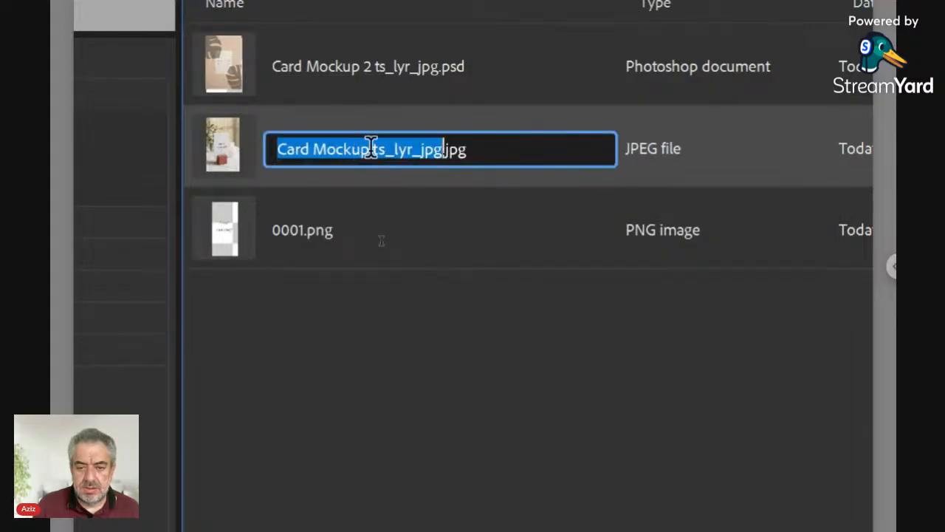
{"action": "left_click", "coordinate": [370, 148]}
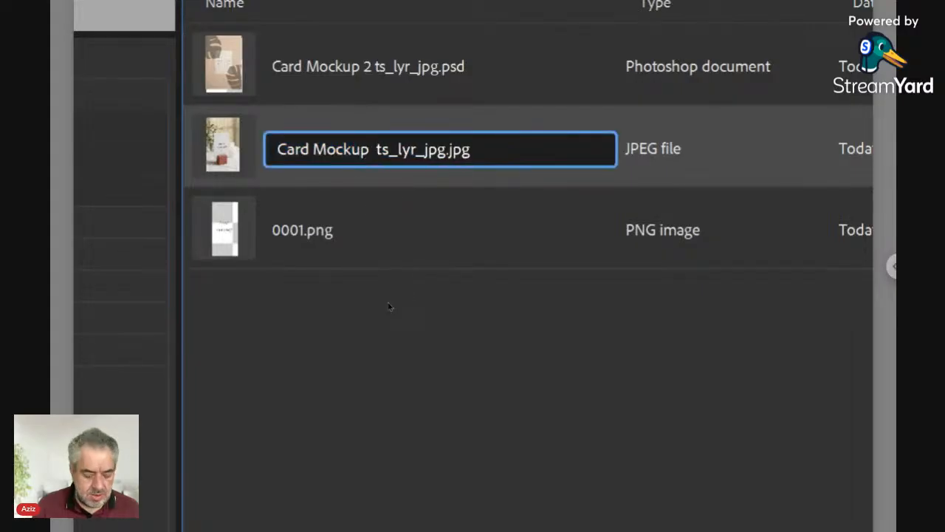
{"action": "type", "text": "1"}
{"action": "key", "text": "Return"}
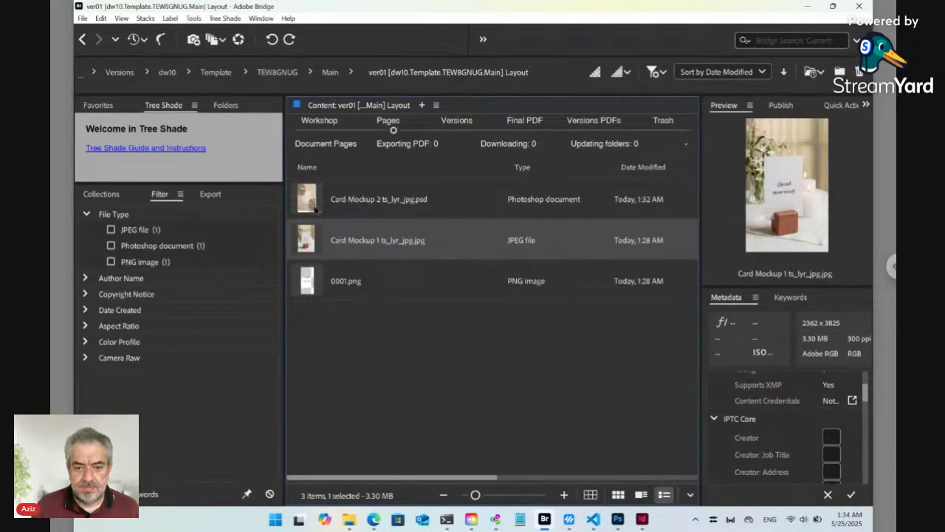
- Carry Card Mockup 2 ts_lyr_jpg.psd from the layout's Pages view over to another open application window
{"action": "left_click", "coordinate": [231, 79]}
{"action": "left_click_drag", "start_coordinate": [309, 201], "coordinate": [418, 207]}
{"action": "key", "text": "alt+Tab"}
{"action": "key", "text": "alt+Tab"}
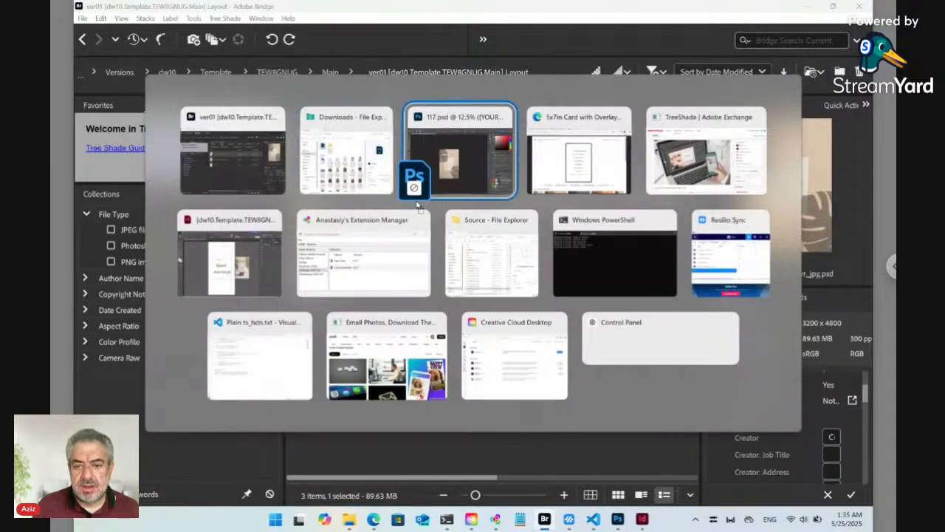
- Switch to the InDesign layout, place Card Mockup 2 ts_lyr_jpg.psd about 27 × 40 mm, and stack both mockup images beside the page
{"action": "key", "text": "alt+Tab"}
{"action": "key", "text": "alt+Tab"}
{"action": "key", "text": "alt+Tab"}
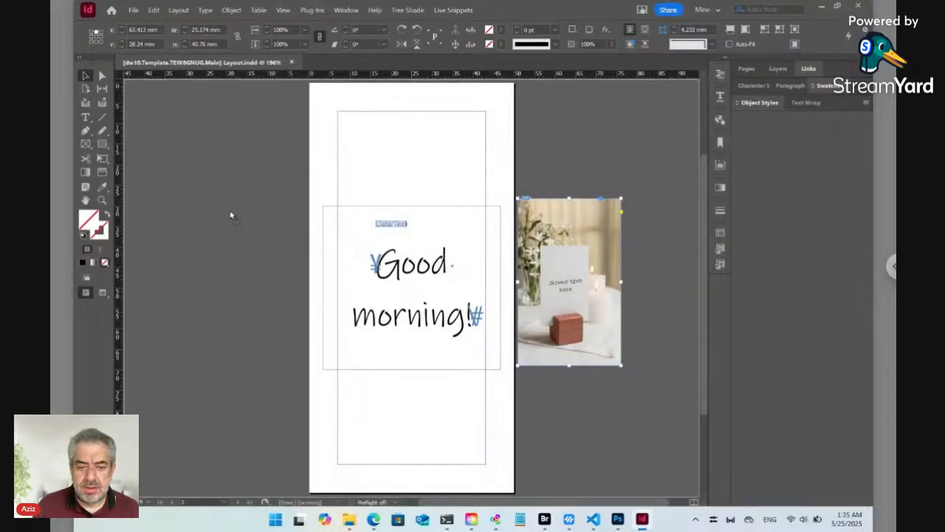
{"action": "left_click_drag", "start_coordinate": [204, 210], "coordinate": [313, 374]}
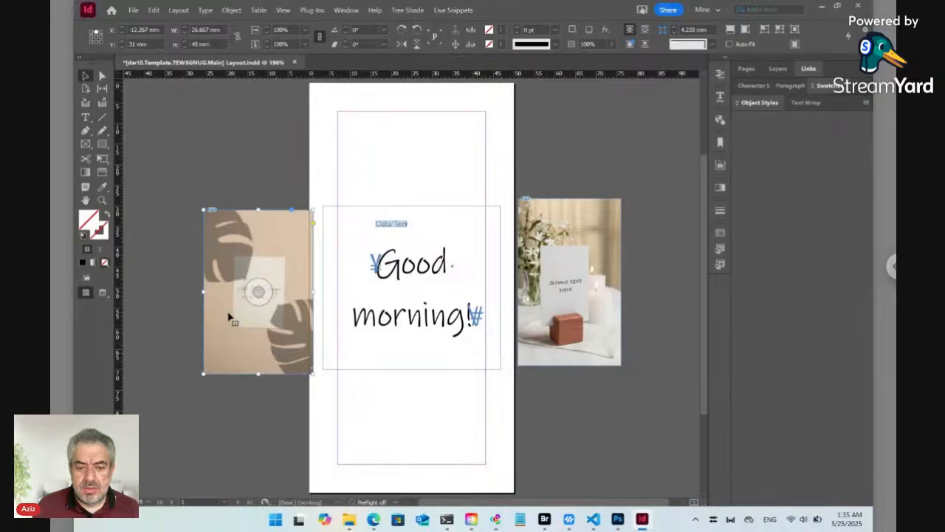
{"action": "left_click_drag", "start_coordinate": [580, 428], "coordinate": [584, 439]}
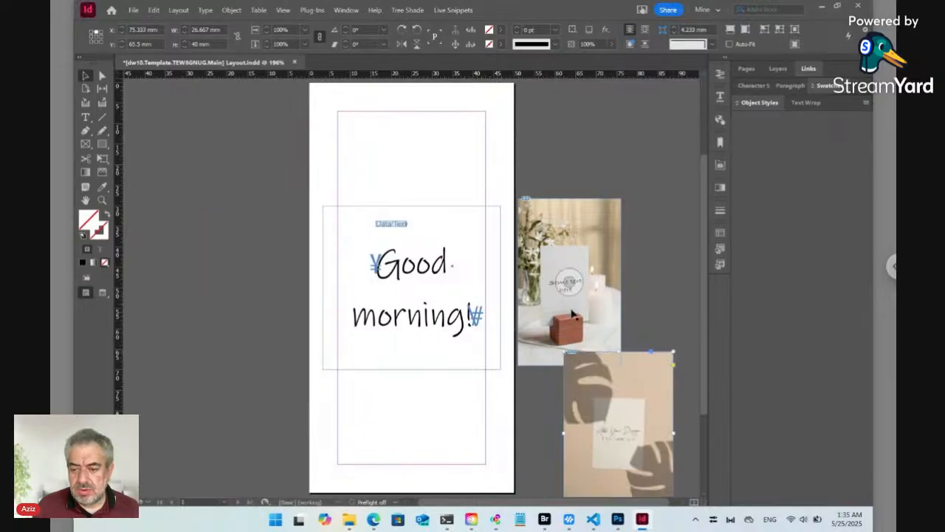
{"action": "left_click_drag", "start_coordinate": [579, 323], "coordinate": [602, 247]}
{"action": "left_click_drag", "start_coordinate": [588, 414], "coordinate": [565, 361]}
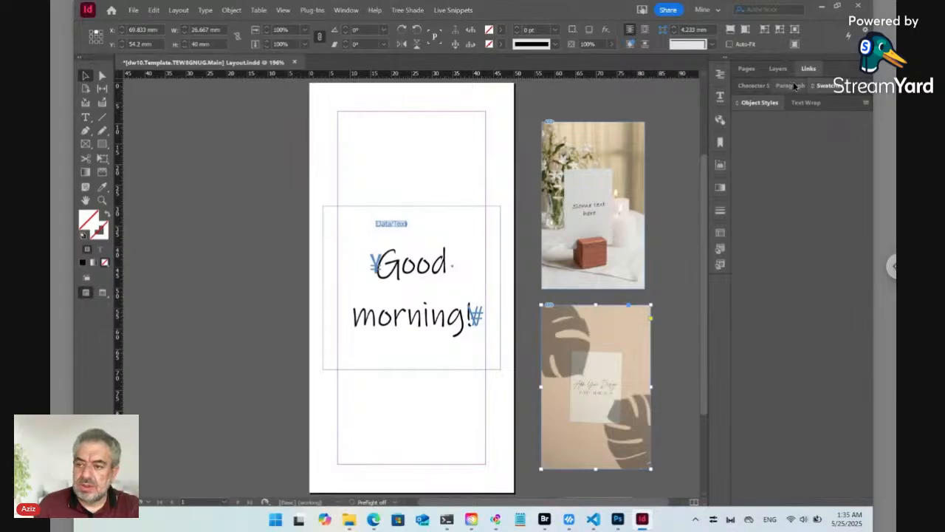
- Inspect the link details of both placed mockups, and preview the matching card mockup files in Bridge's version folder
{"action": "left_click", "coordinate": [809, 68]}
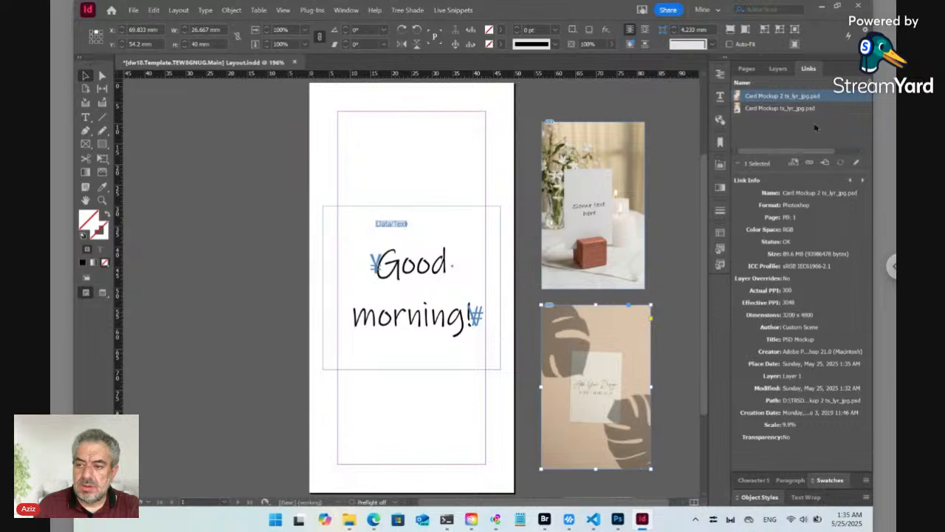
{"action": "left_click", "coordinate": [775, 108]}
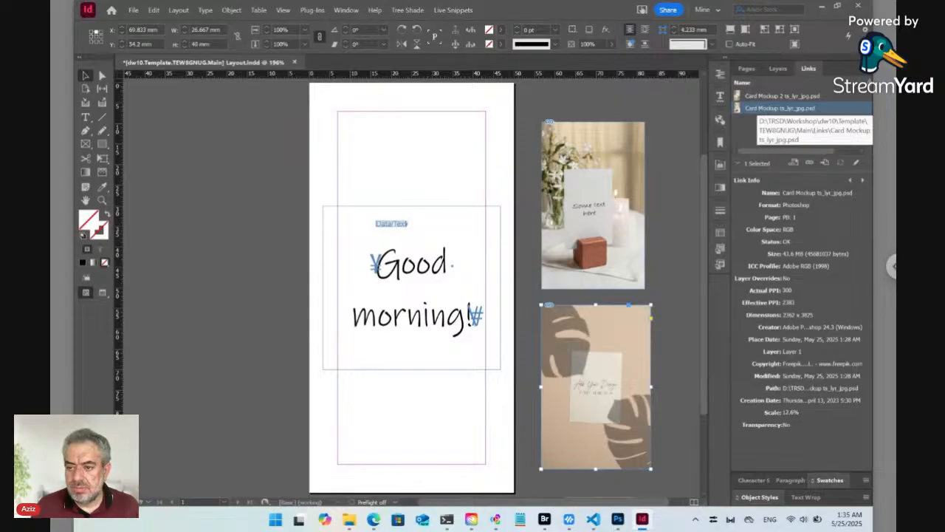
{"action": "left_click", "coordinate": [544, 519]}
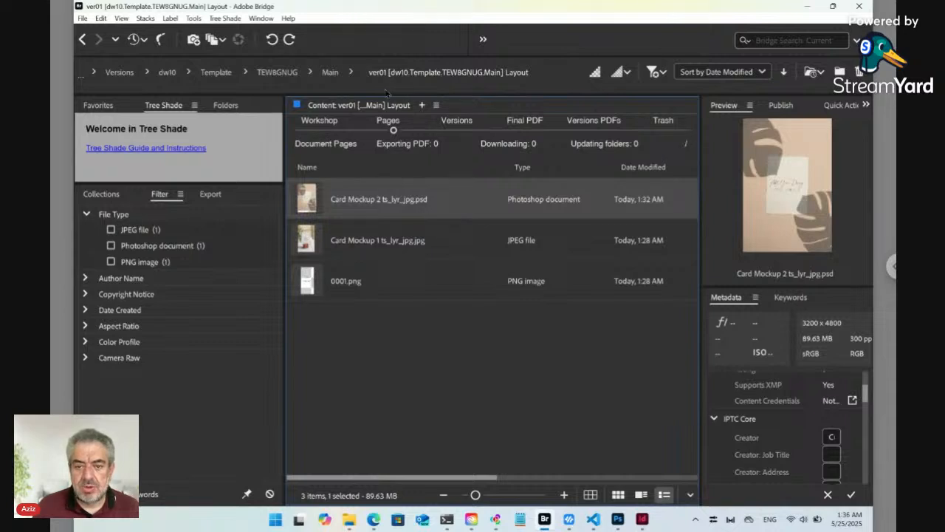
{"action": "left_click", "coordinate": [408, 366]}
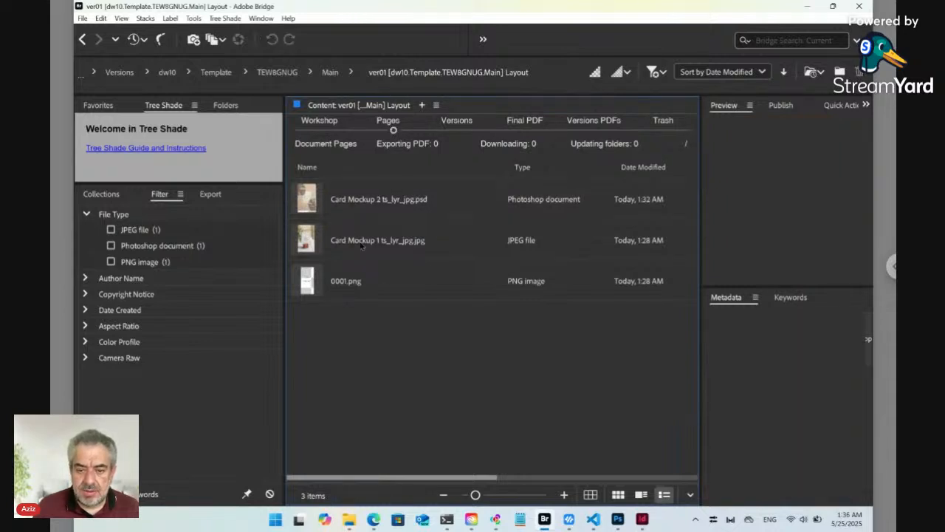
{"action": "left_click", "coordinate": [315, 202]}
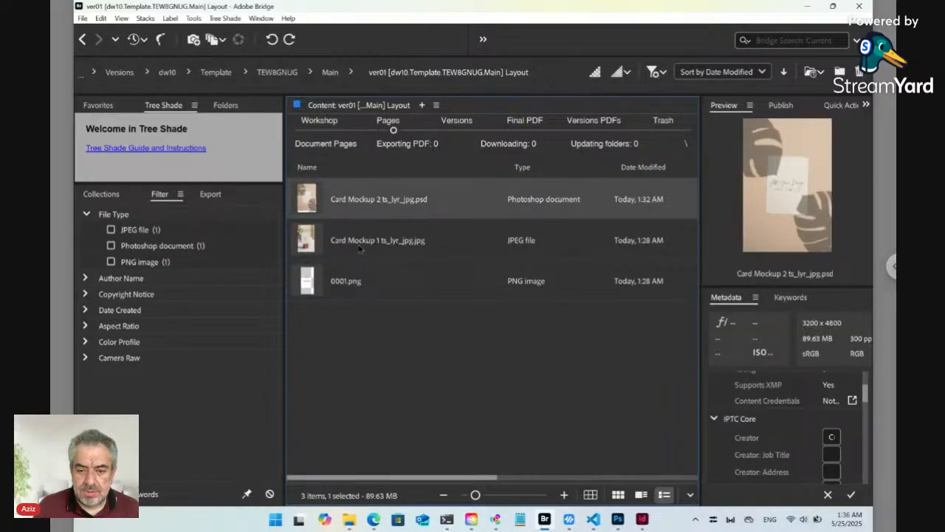
{"action": "left_click", "coordinate": [360, 247]}
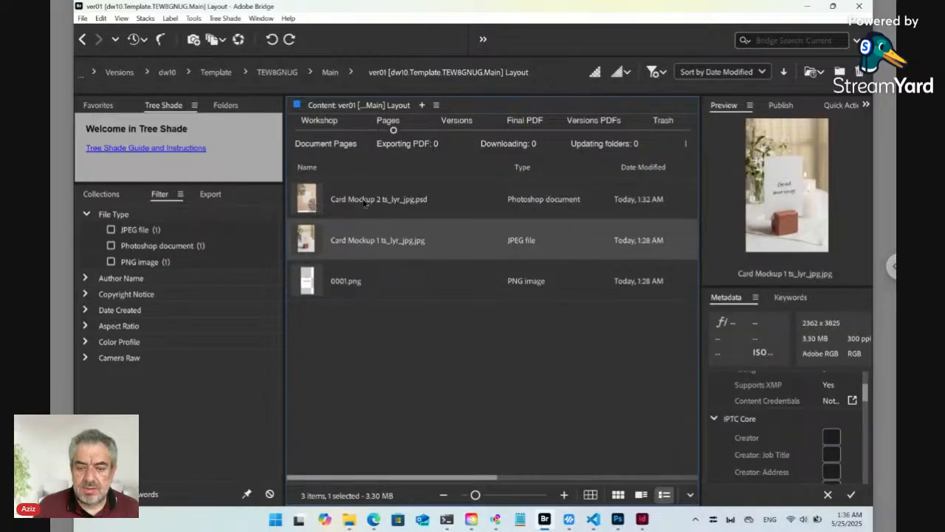
- Rename the JPEG mockup in the version folder to Card Mockup ts_lyr_jpg.jpg
{"action": "left_click", "coordinate": [383, 241]}
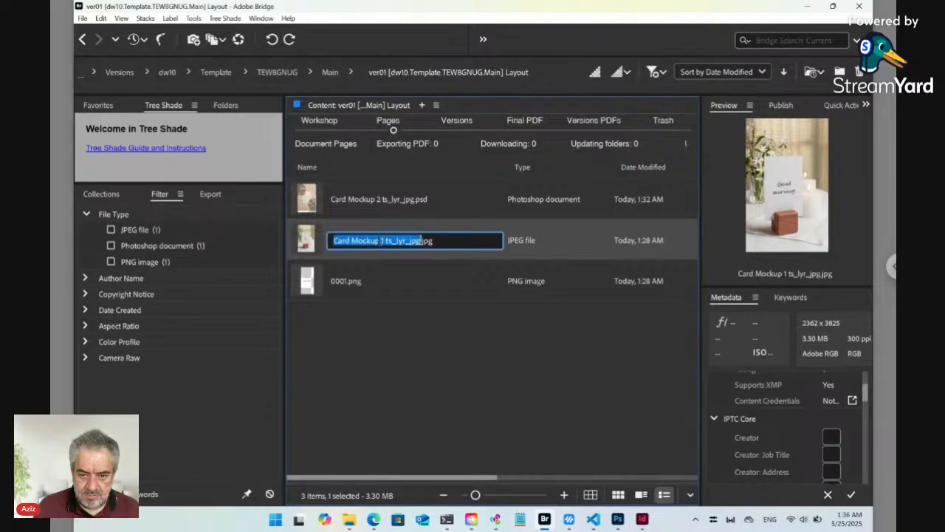
{"action": "left_click", "coordinate": [383, 241]}
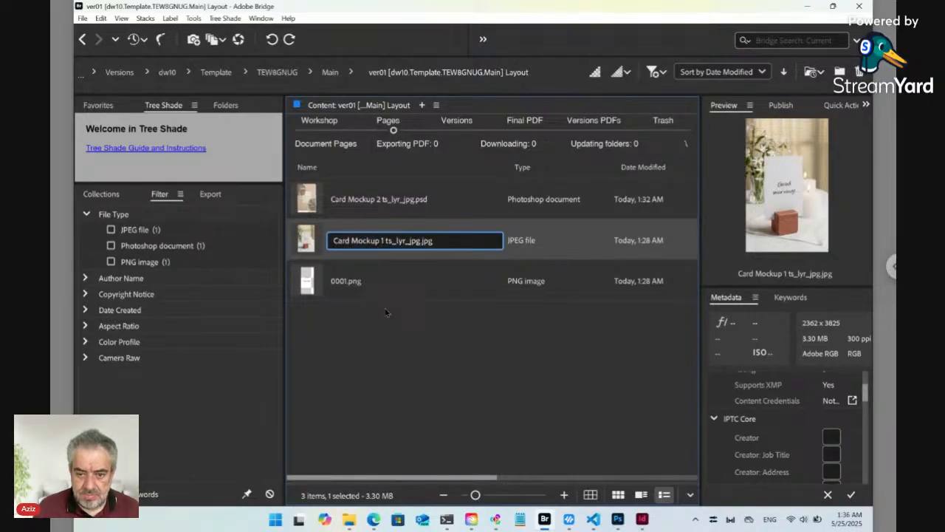
{"action": "key", "text": "BackSpace"}
{"action": "key", "text": "BackSpace"}
{"action": "key", "text": "Return"}
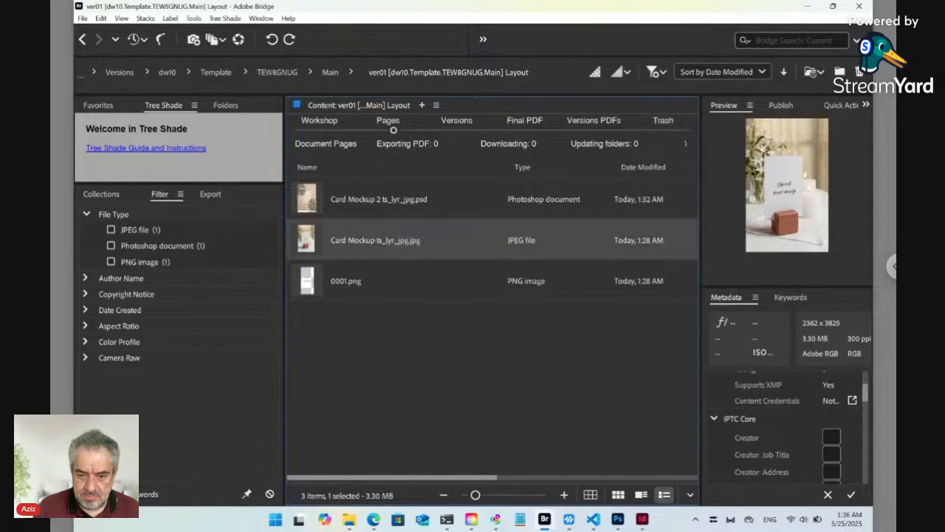
- Move Card Mockup 2 ts_lyr_jpg.psd from the version folder into the Photoshop folder of template TEW8GNUG
{"action": "left_click", "coordinate": [372, 202]}
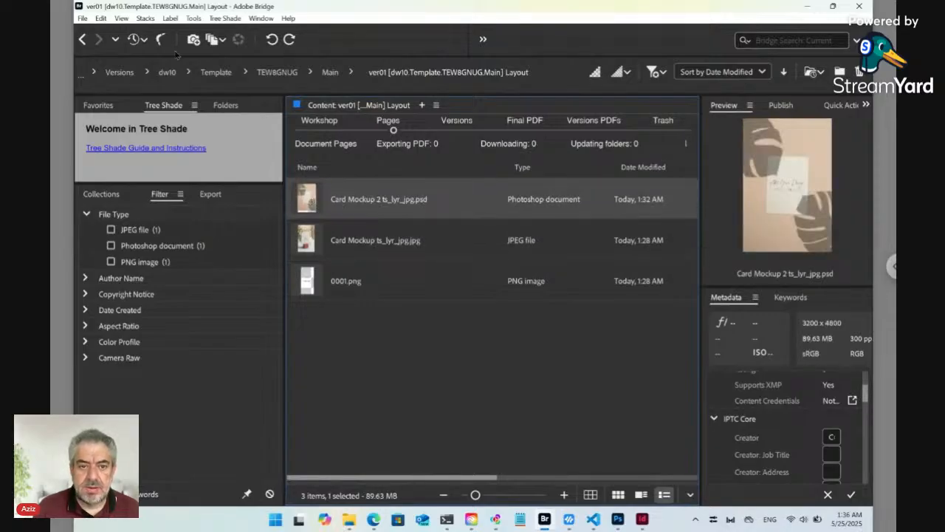
{"action": "left_click", "coordinate": [101, 19]}
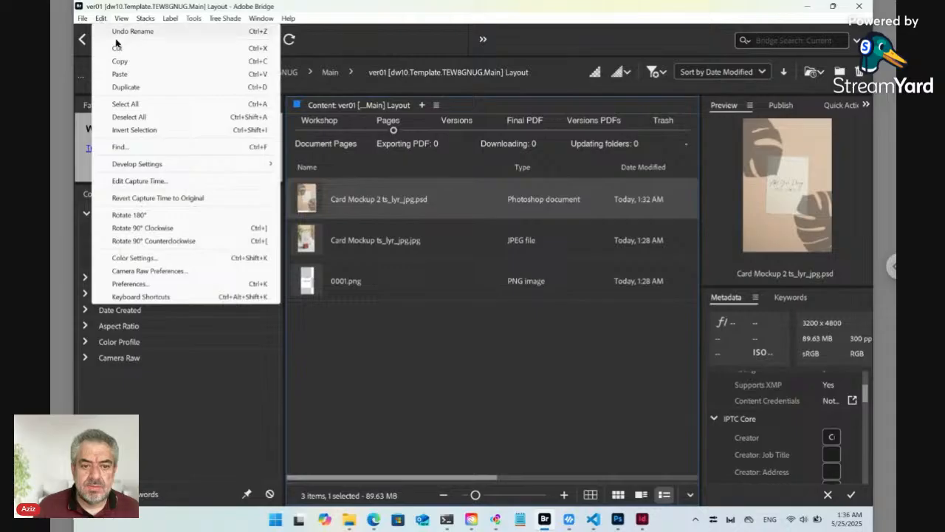
{"action": "left_click", "coordinate": [118, 48]}
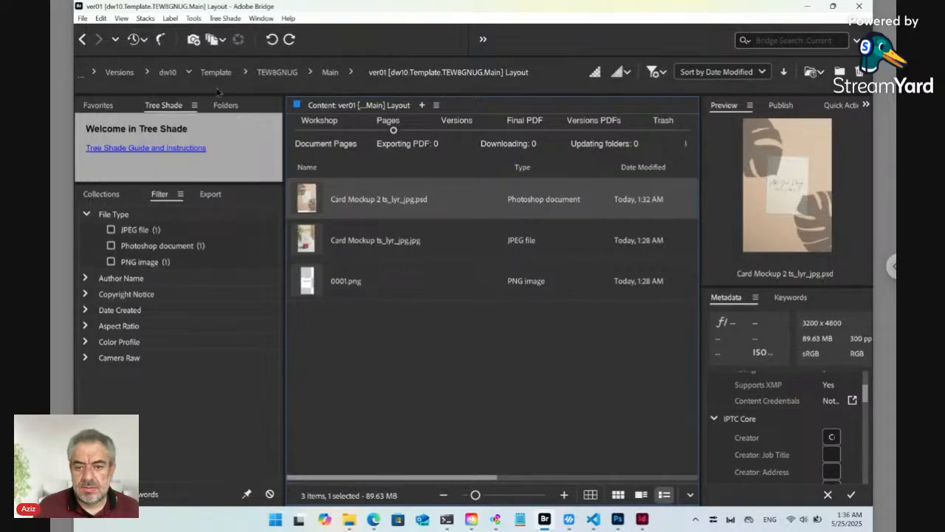
{"action": "left_click", "coordinate": [321, 130]}
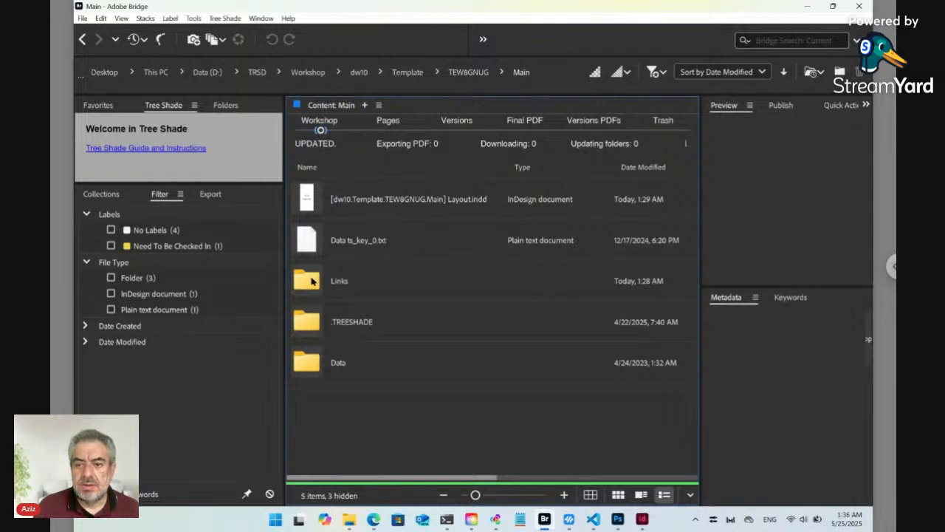
{"action": "double_click", "coordinate": [310, 280]}
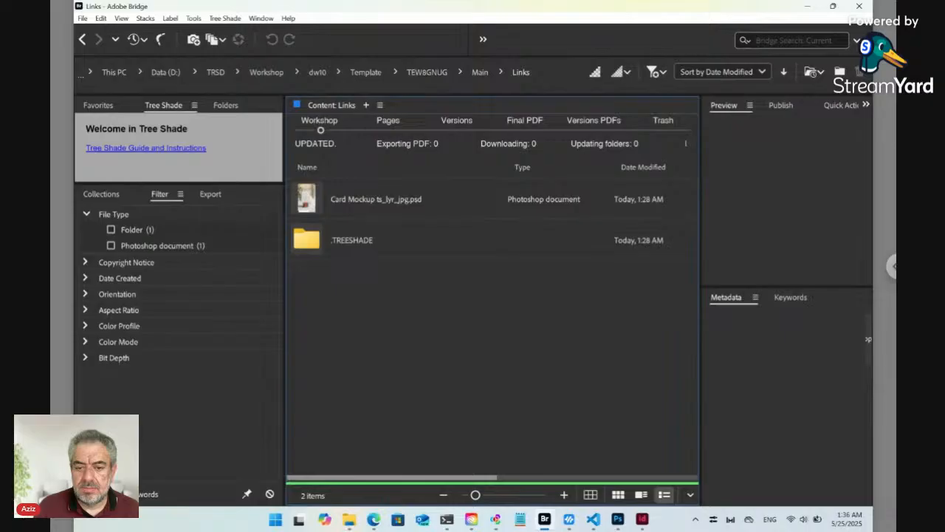
{"action": "left_click", "coordinate": [436, 73]}
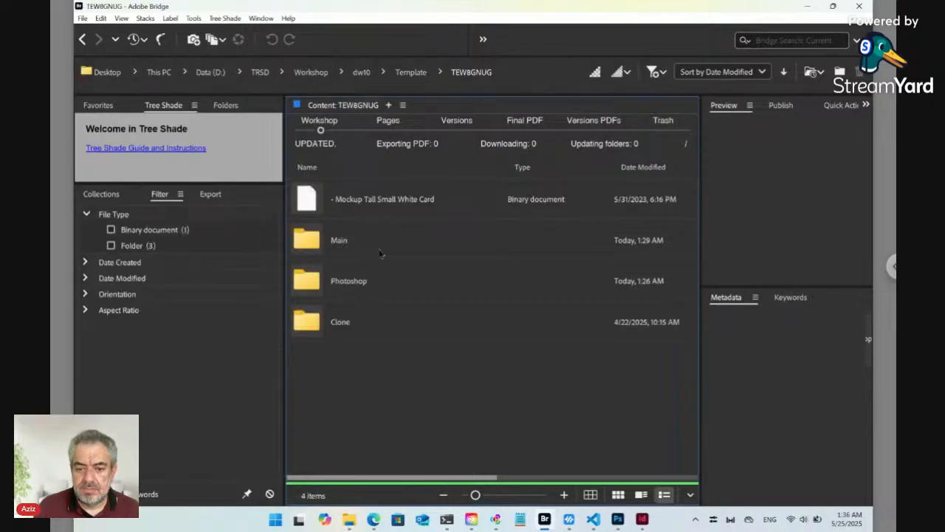
{"action": "double_click", "coordinate": [314, 285]}
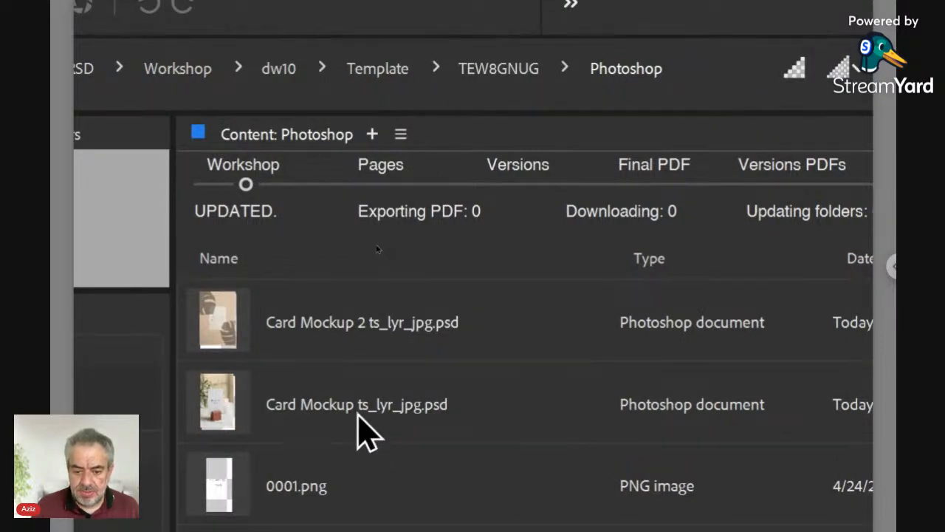
- Rename Card Mockup ts_lyr_jpg.psd in the Photoshop folder to Card Mockup 1 ts_lyr_jpg.psd
{"action": "left_click", "coordinate": [357, 414]}
{"action": "left_click", "coordinate": [354, 413]}
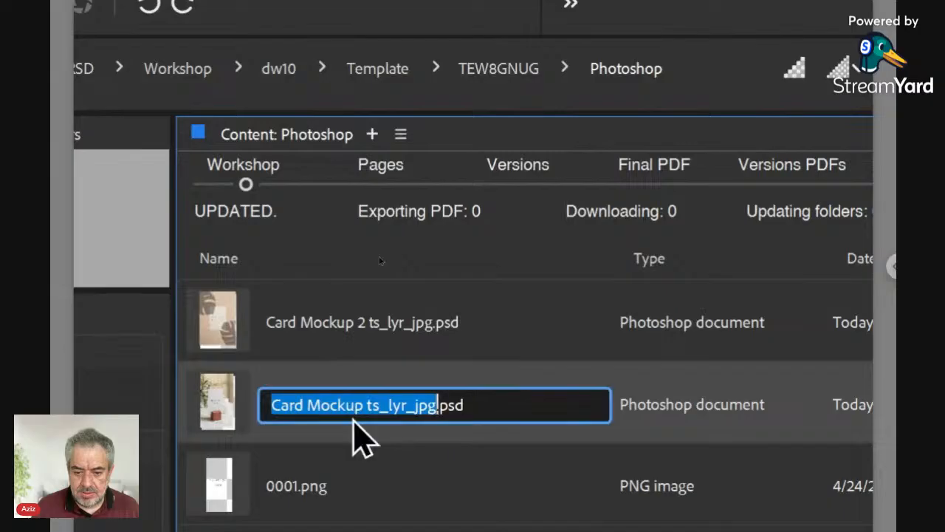
{"action": "left_click", "coordinate": [359, 406]}
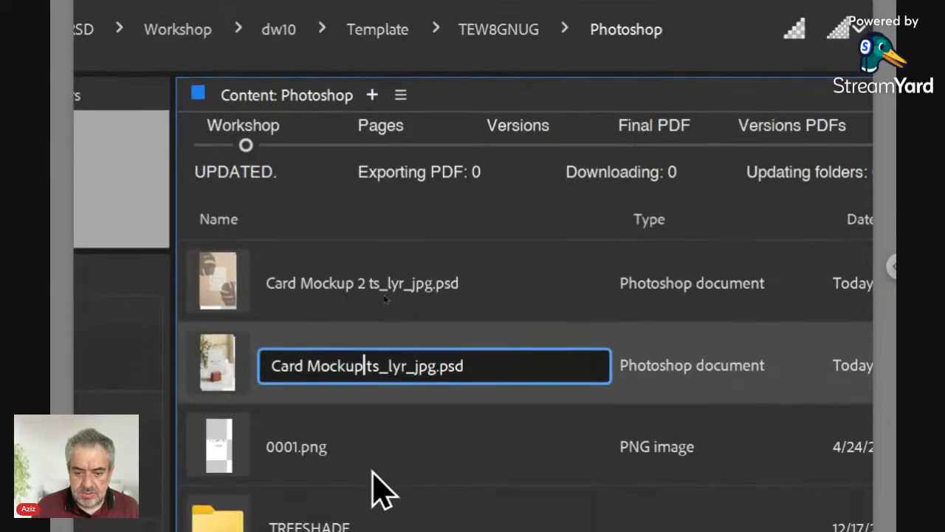
{"action": "type", "text": "1"}
{"action": "key", "text": "Return"}
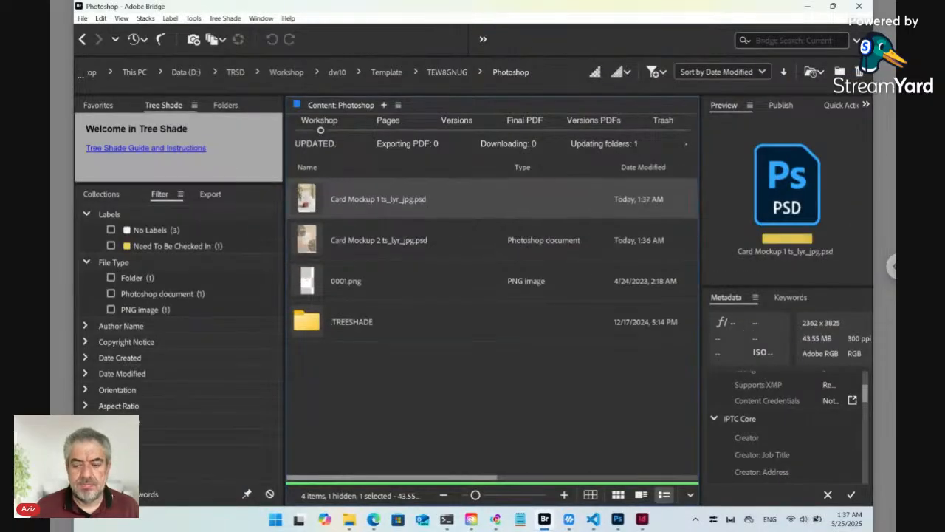
- Place Card Mockup 1 and Card Mockup 2 from Bridge into the InDesign layout as a column about 23 × 78 mm beside the page
{"action": "left_click", "coordinate": [308, 241], "text": "shift"}
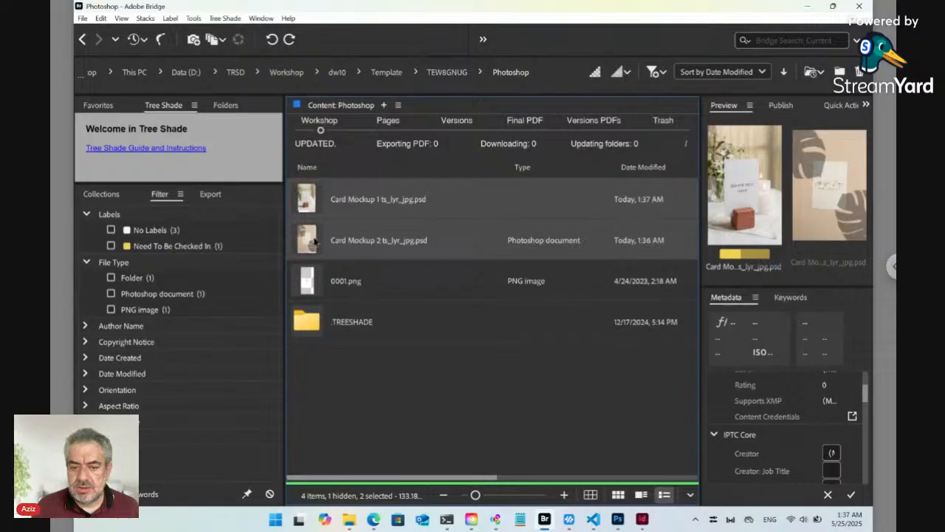
{"action": "left_click_drag", "start_coordinate": [311, 241], "coordinate": [242, 179]}
{"action": "key", "text": "alt+Tab"}
{"action": "left_click_drag", "start_coordinate": [162, 121], "coordinate": [257, 441]}
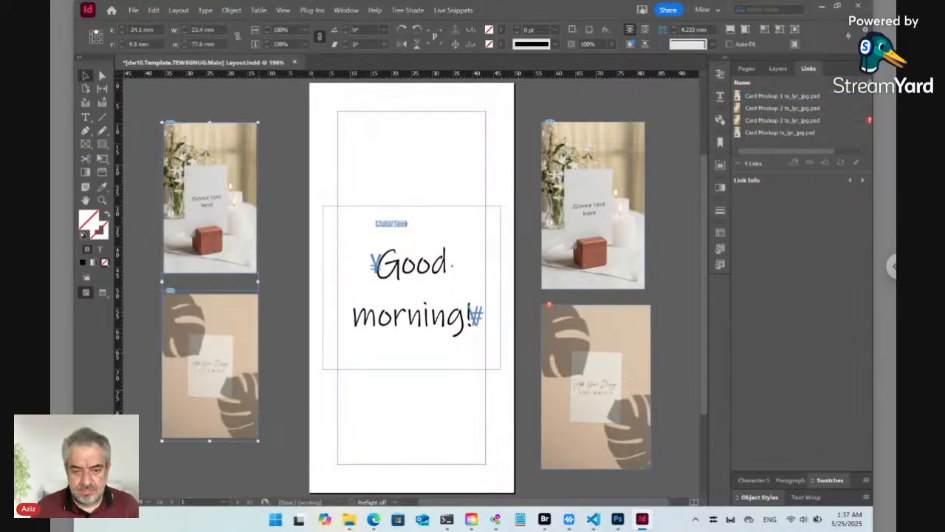
- Delete the two old mockup images on the pasteboard to the right of the page
{"action": "left_click", "coordinate": [678, 287]}
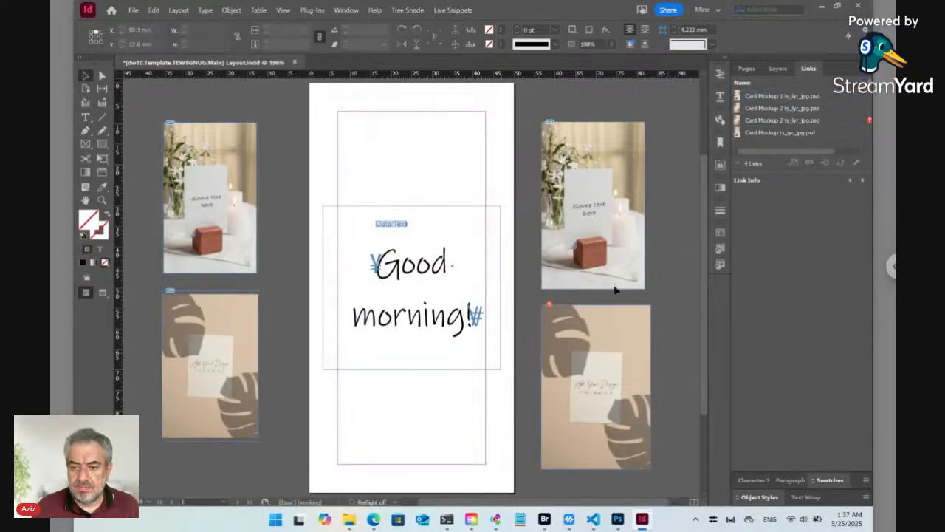
{"action": "left_click", "coordinate": [597, 355]}
{"action": "key", "text": "Delete"}
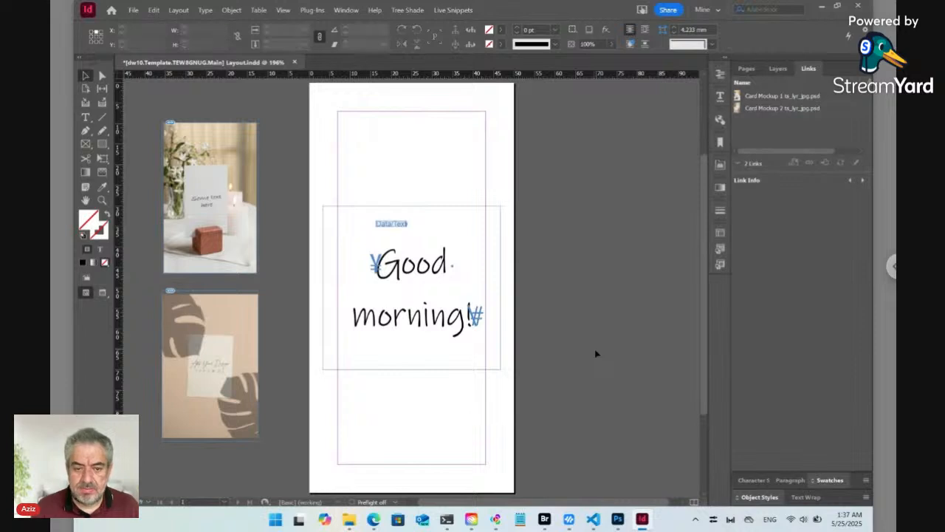
- Move the two newly placed mockups together from the left pasteboard to the right side of the page
{"action": "left_click", "coordinate": [174, 347]}
{"action": "left_click_drag", "start_coordinate": [172, 342], "coordinate": [564, 344]}
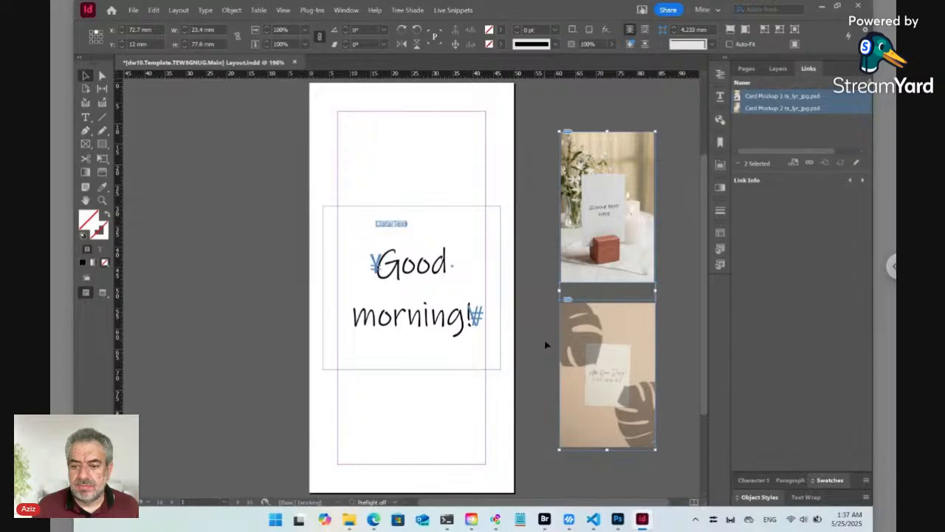
{"action": "left_click", "coordinate": [545, 345]}
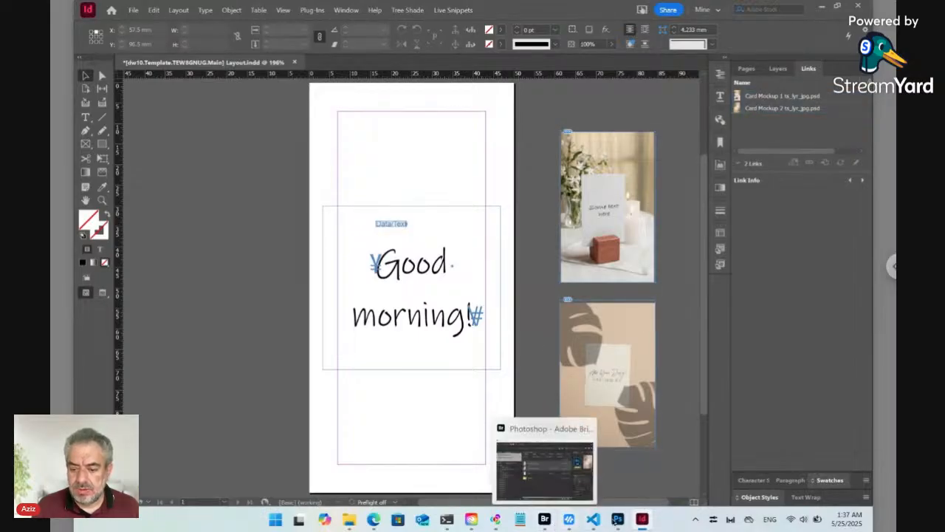
- Close 117.psd in Photoshop without saving it, return to the template's Photoshop folder in Bridge and clear the file selection
{"action": "mouse_move", "coordinate": [618, 521]}
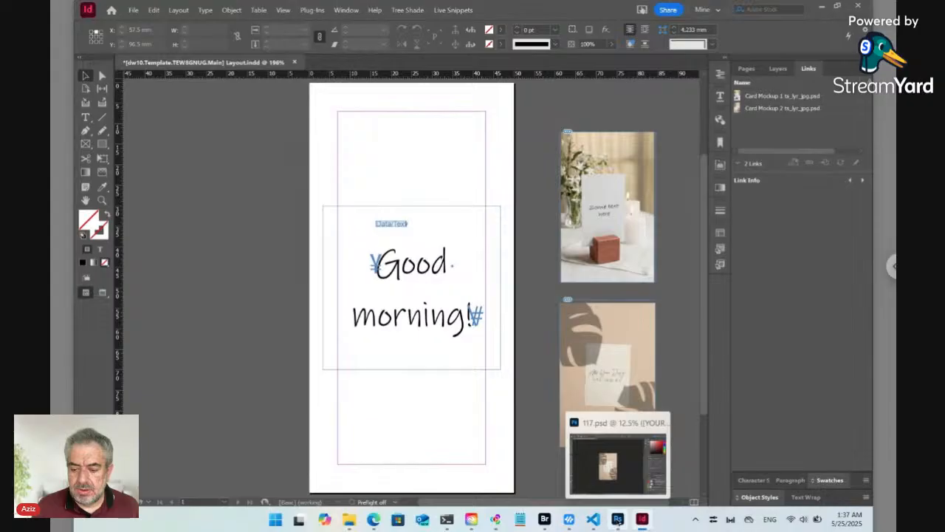
{"action": "left_click", "coordinate": [618, 520]}
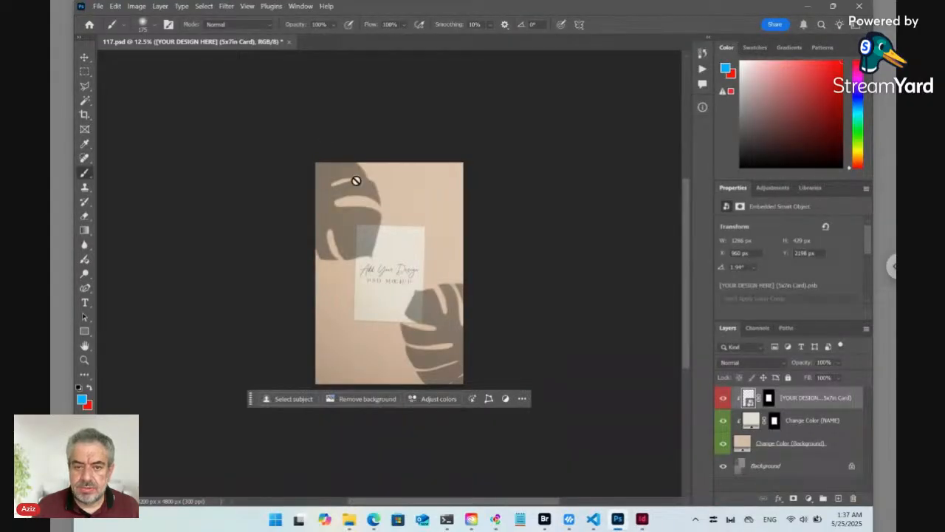
{"action": "left_click", "coordinate": [289, 43]}
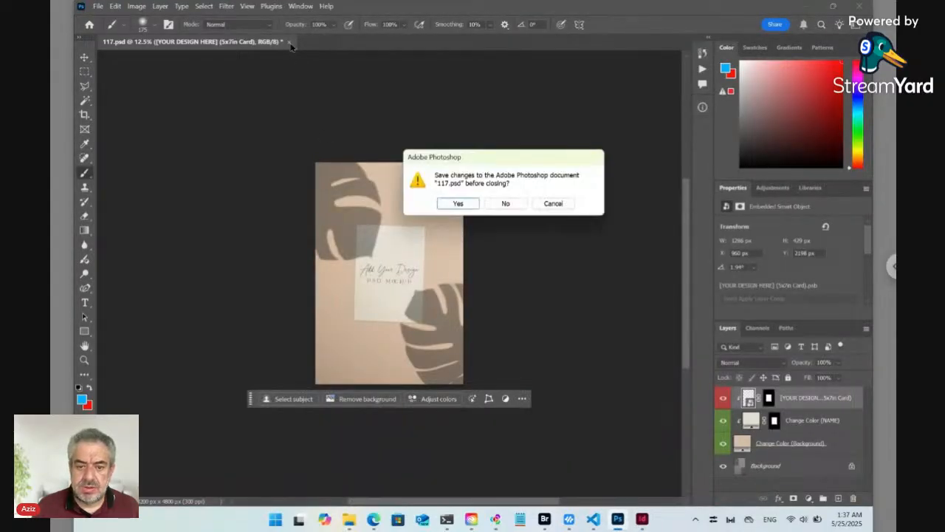
{"action": "left_click", "coordinate": [509, 205]}
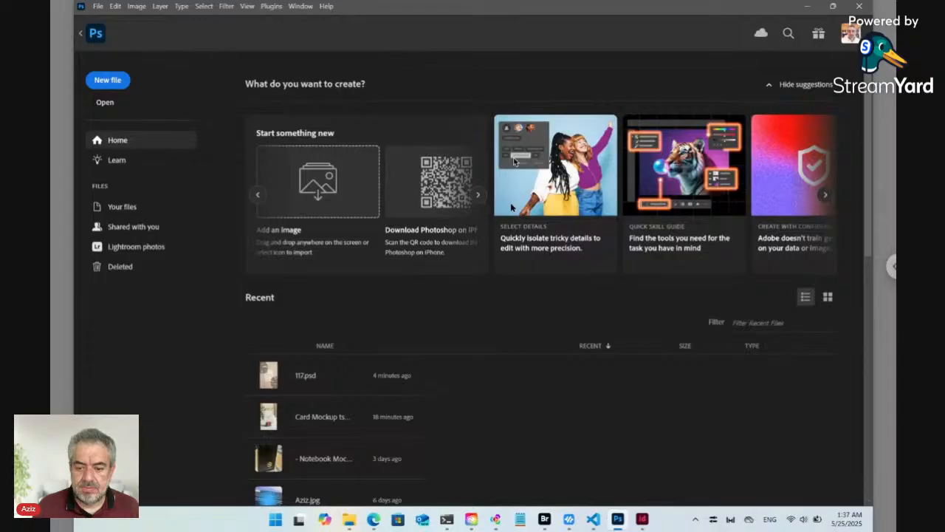
{"action": "left_click", "coordinate": [547, 521]}
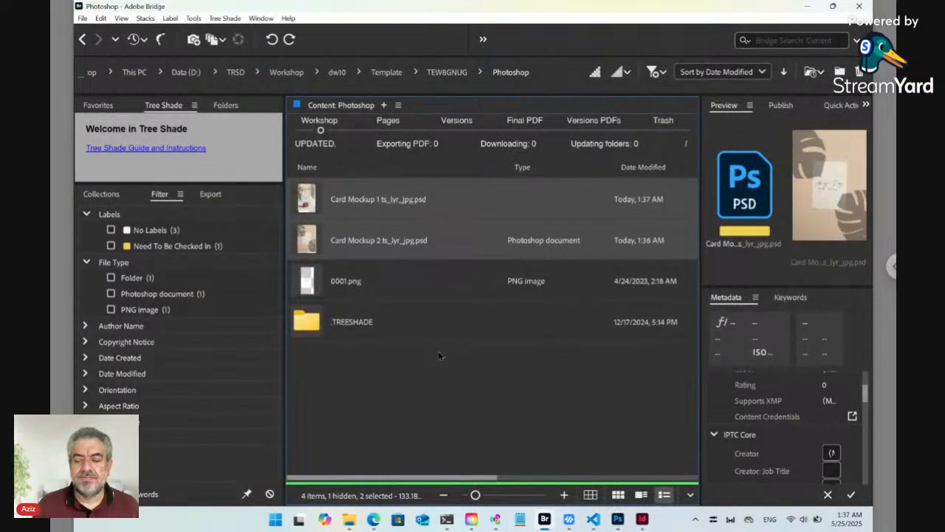
{"action": "left_click", "coordinate": [368, 401]}
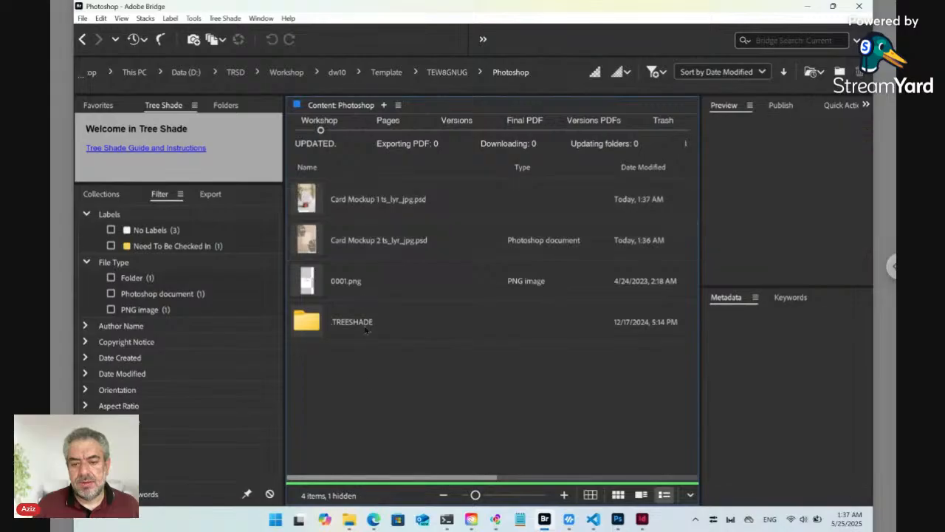
- Preview Card Mockup 1, Card Mockup 2 and 0001.png in the template's Photoshop folder
{"action": "left_click", "coordinate": [319, 207]}
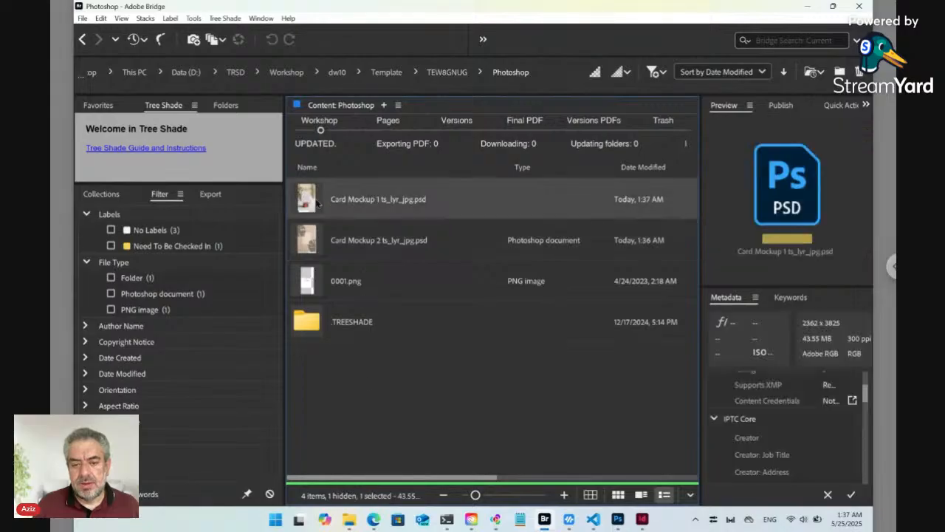
{"action": "left_click", "coordinate": [317, 240], "text": "shift"}
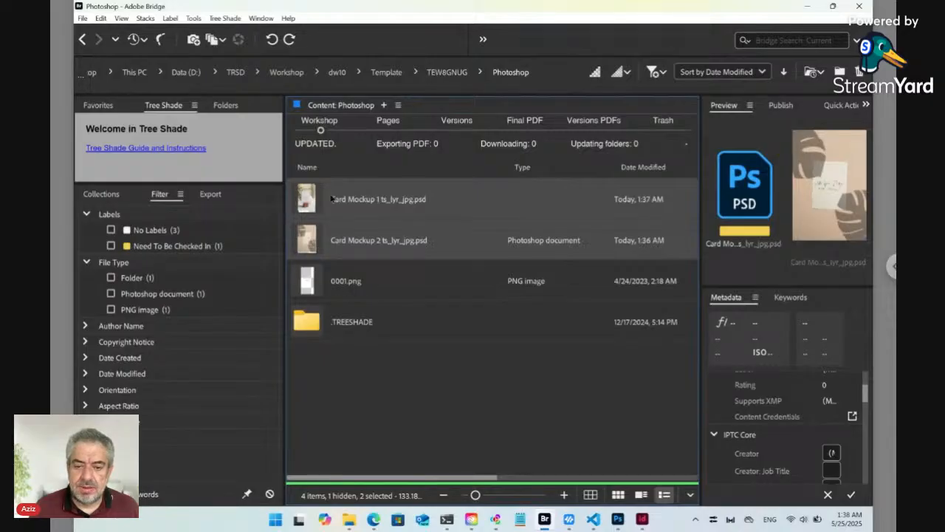
{"action": "left_click", "coordinate": [348, 293]}
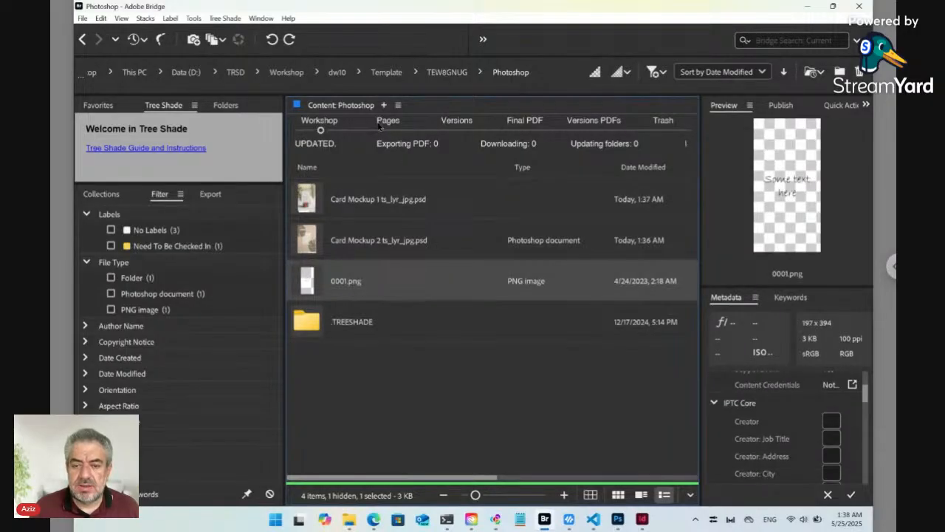
- Examine the exported page images of the layout in the template's Main folder, previewing 0001.png, and return to the Workshop view
{"action": "left_click", "coordinate": [442, 75]}
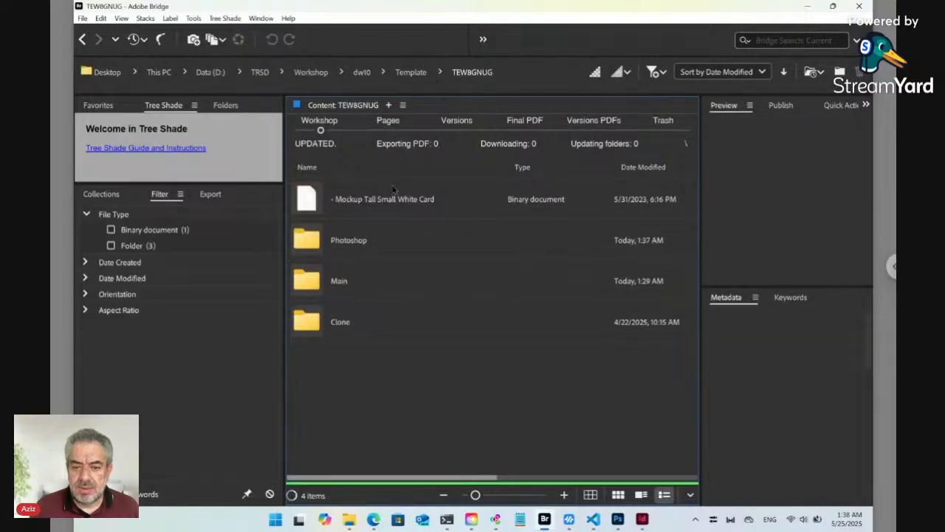
{"action": "double_click", "coordinate": [342, 279]}
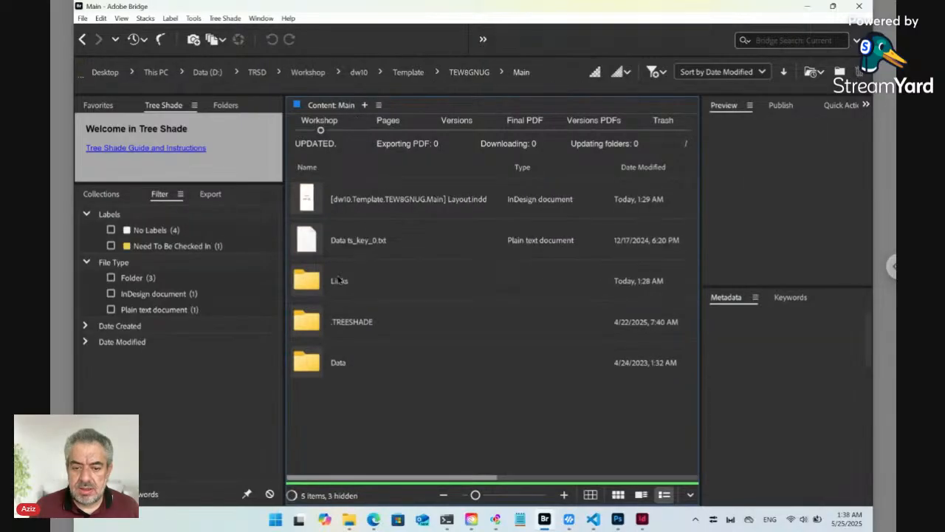
{"action": "left_click", "coordinate": [318, 206]}
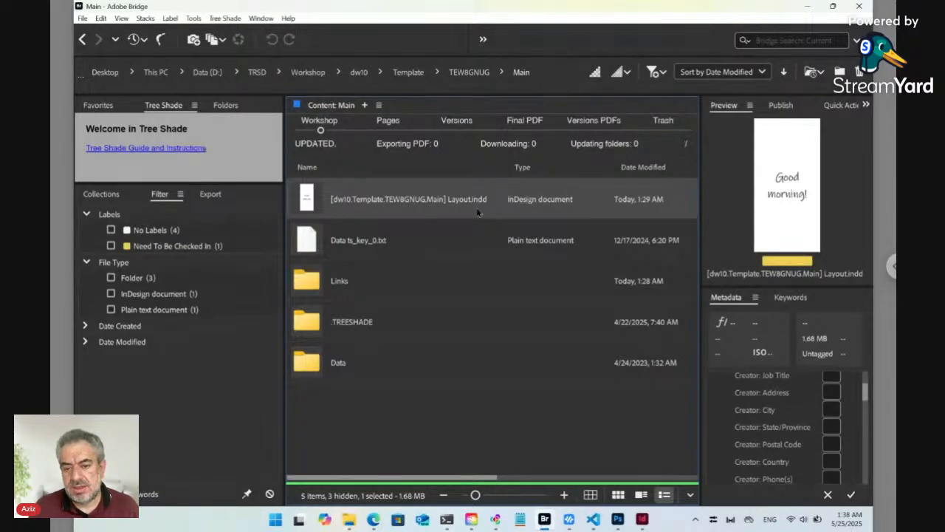
{"action": "left_click", "coordinate": [389, 131]}
{"action": "left_click", "coordinate": [354, 245]}
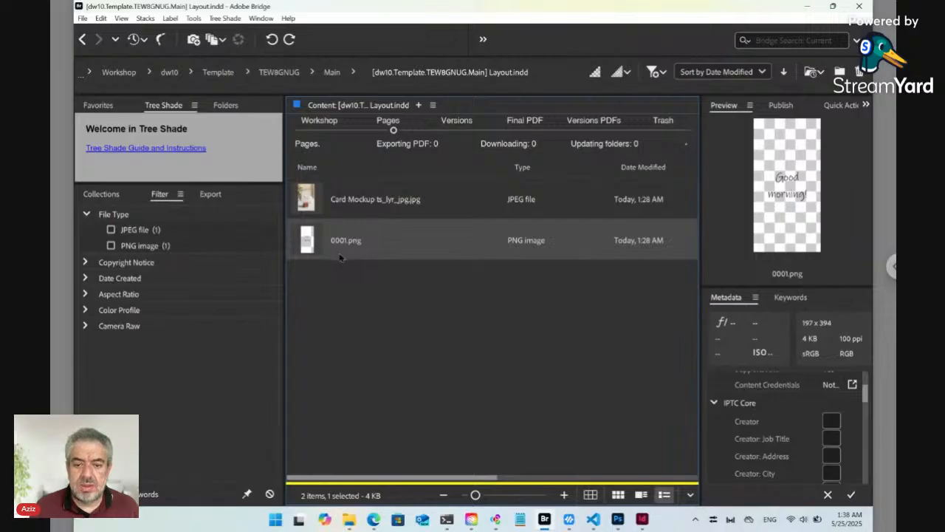
{"action": "left_click", "coordinate": [319, 132]}
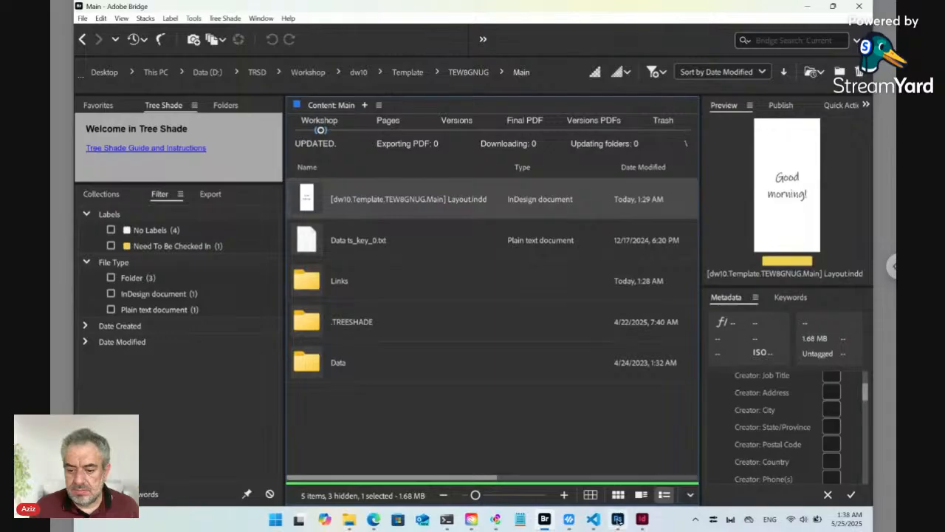
- Open Card Mockup 1 ts_lyr_jpg.psd and Card Mockup 2 ts_lyr_jpg.psd from the template's Photoshop folder in Photoshop
{"action": "left_click", "coordinate": [619, 521]}
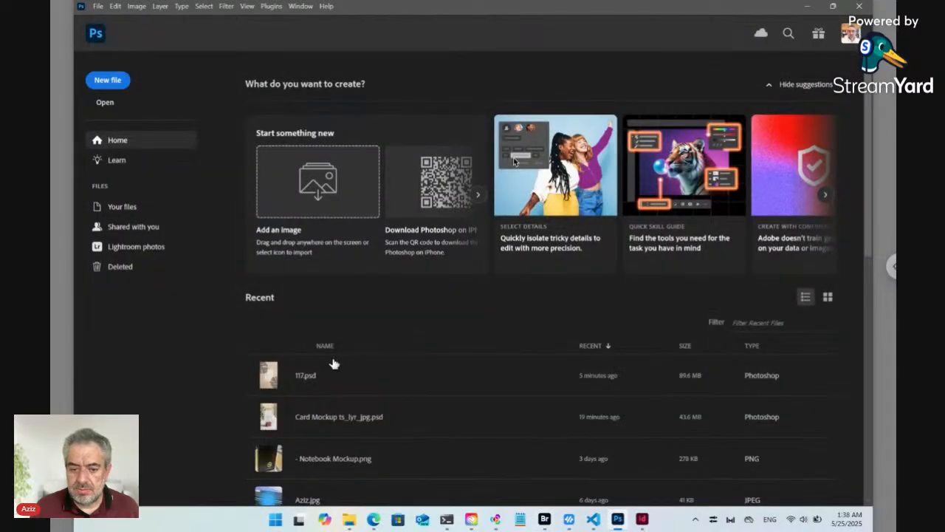
{"action": "left_click", "coordinate": [546, 520]}
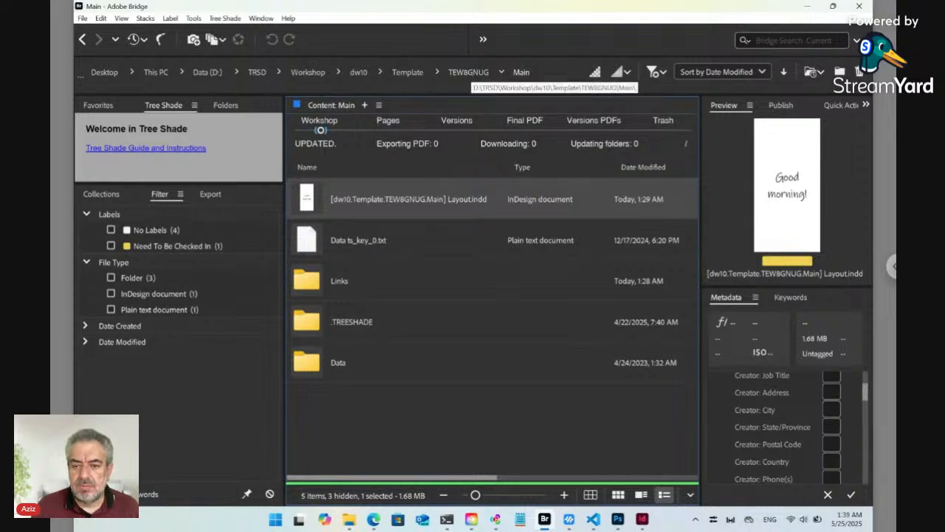
{"action": "left_click", "coordinate": [468, 72]}
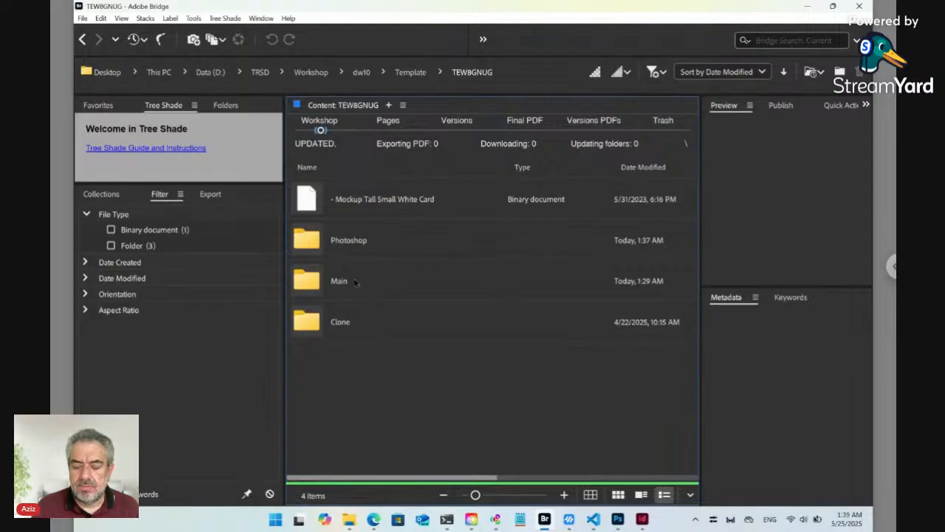
{"action": "double_click", "coordinate": [313, 246]}
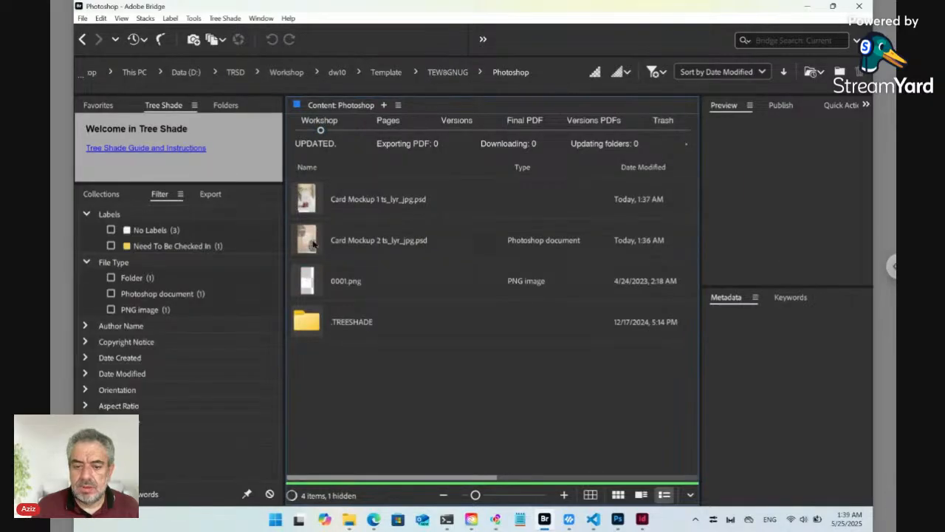
{"action": "left_click", "coordinate": [337, 204]}
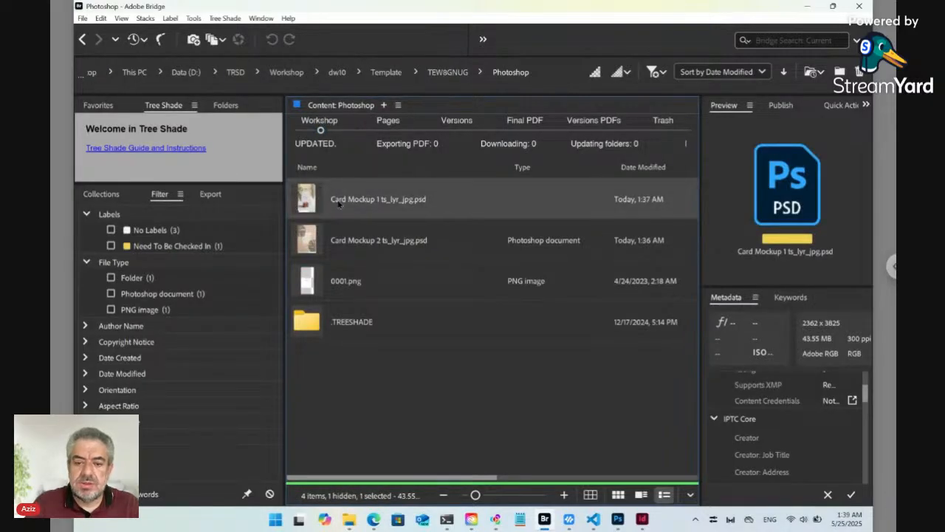
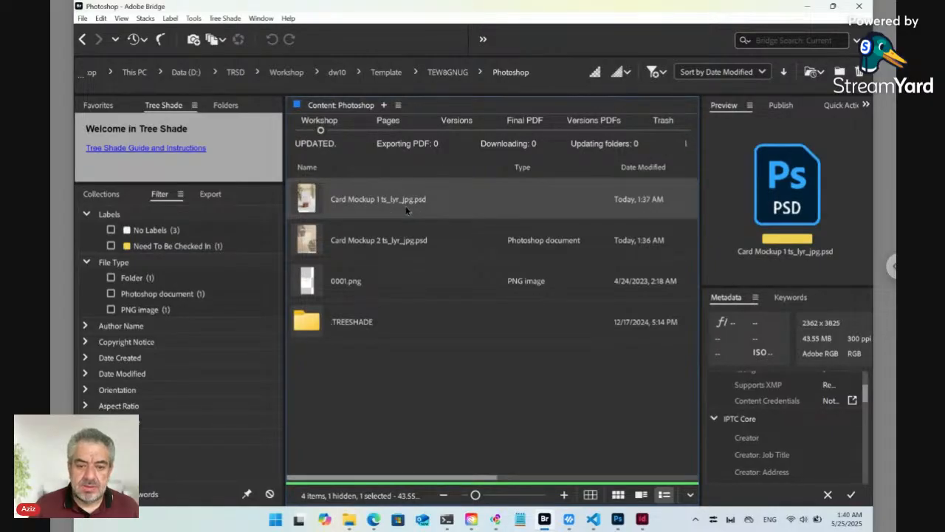
{"action": "left_click", "coordinate": [310, 244], "text": "shift"}
{"action": "left_click_drag", "start_coordinate": [310, 243], "coordinate": [226, 252]}
{"action": "key", "text": "alt+Tab"}
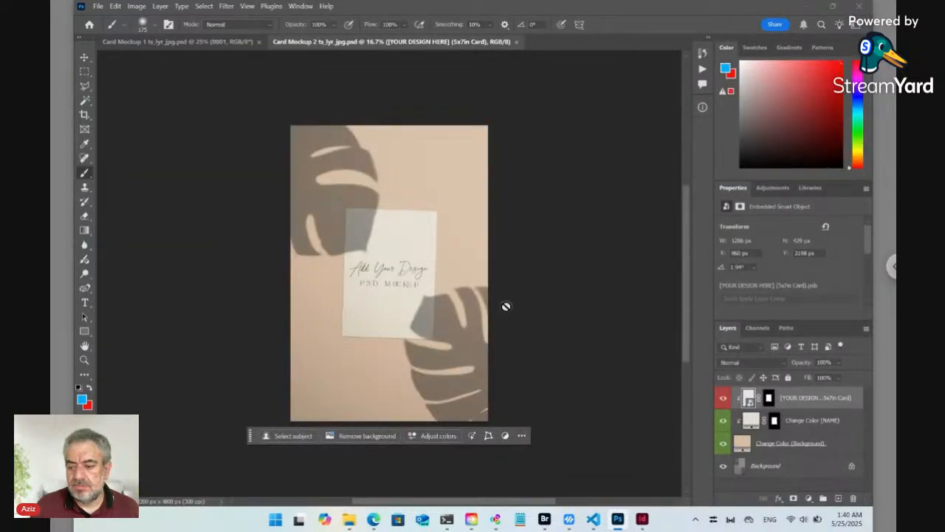
- Delete the [YOUR DESIGN HERE] (5x7in Card) layer from Card Mockup 2
{"action": "left_click", "coordinate": [854, 500]}
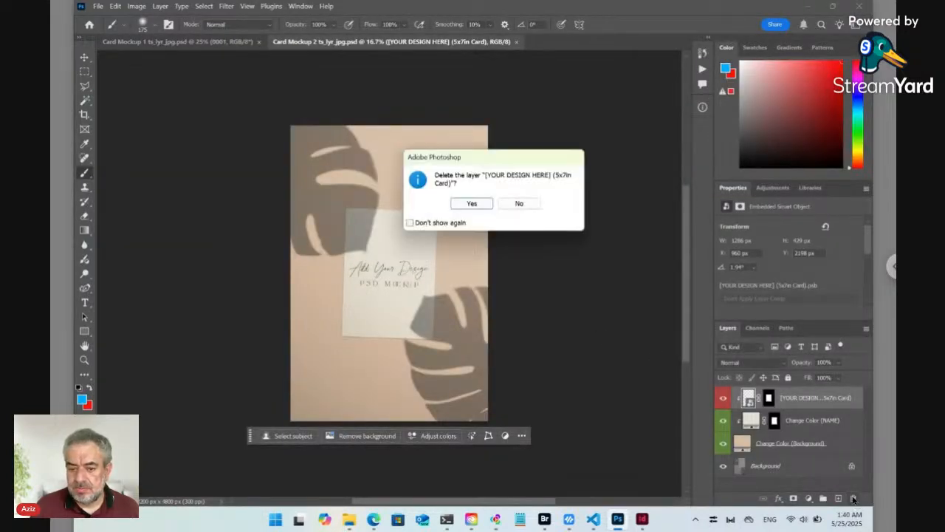
{"action": "left_click", "coordinate": [484, 206]}
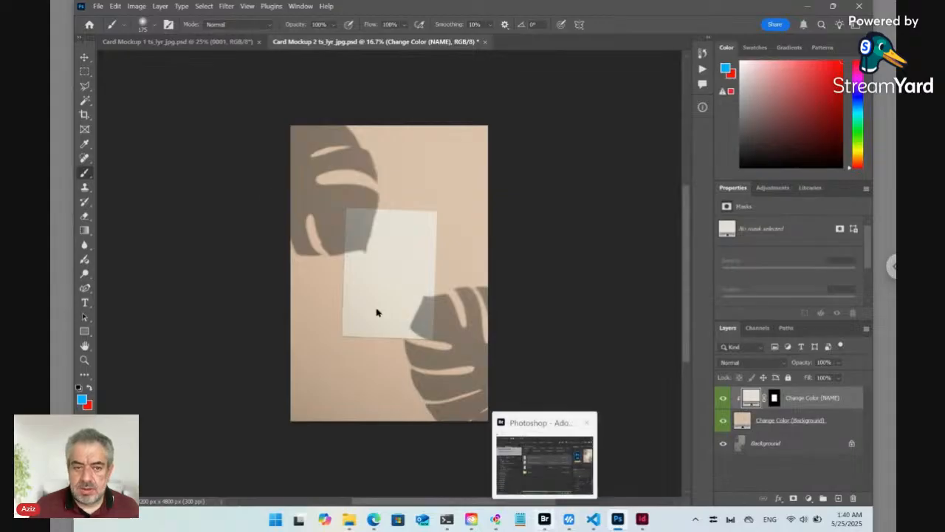
{"action": "left_click", "coordinate": [99, 6]}
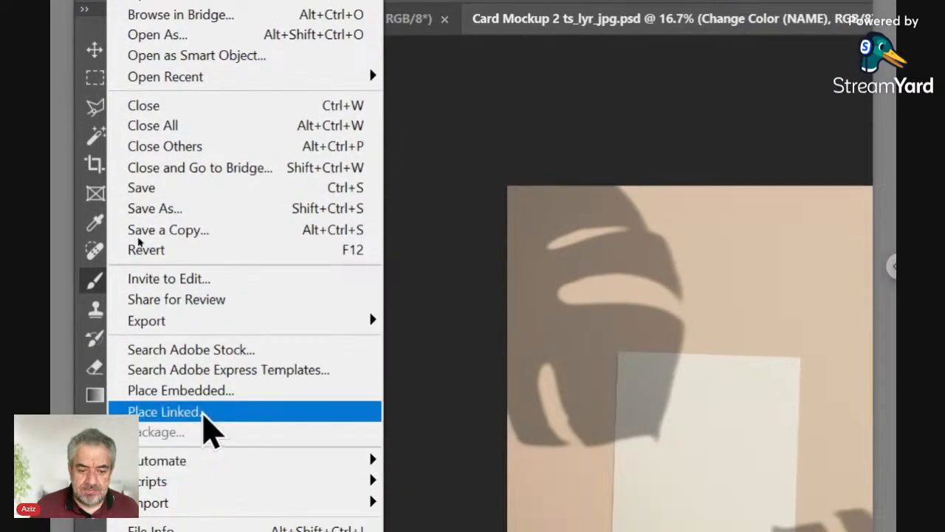
{"action": "left_click", "coordinate": [209, 431]}
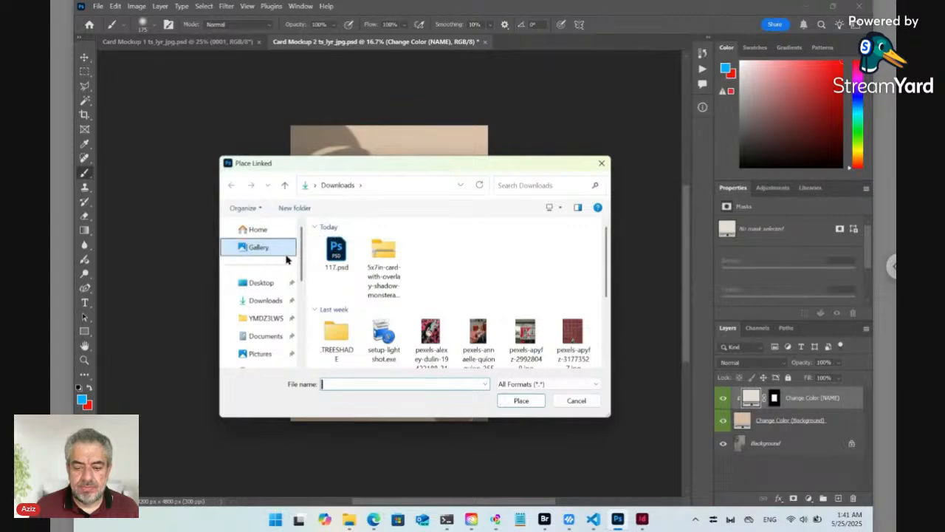
{"action": "left_click", "coordinate": [576, 400]}
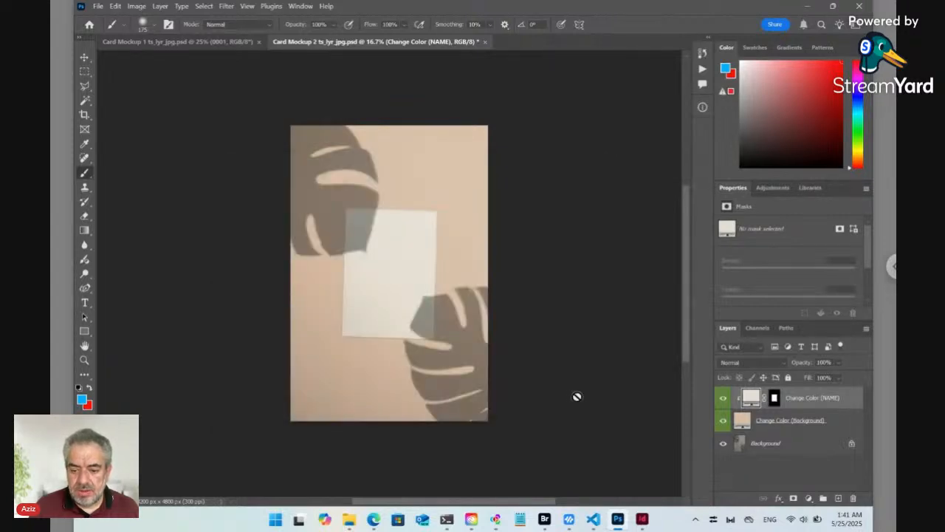
- Try placing 0001.png from the template's Photoshop folder in Bridge into the Card Mockup 2 document
{"action": "left_click", "coordinate": [544, 519]}
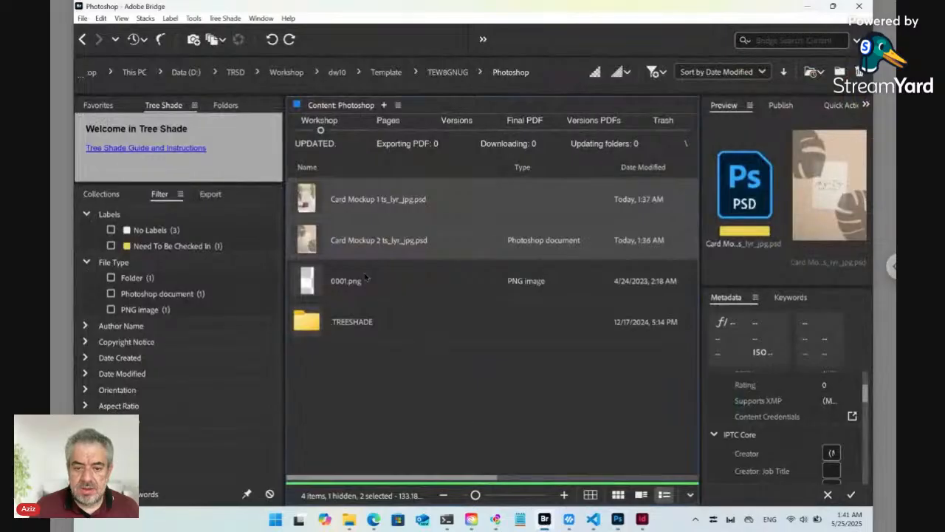
{"action": "left_click", "coordinate": [367, 394]}
{"action": "left_click", "coordinate": [310, 285]}
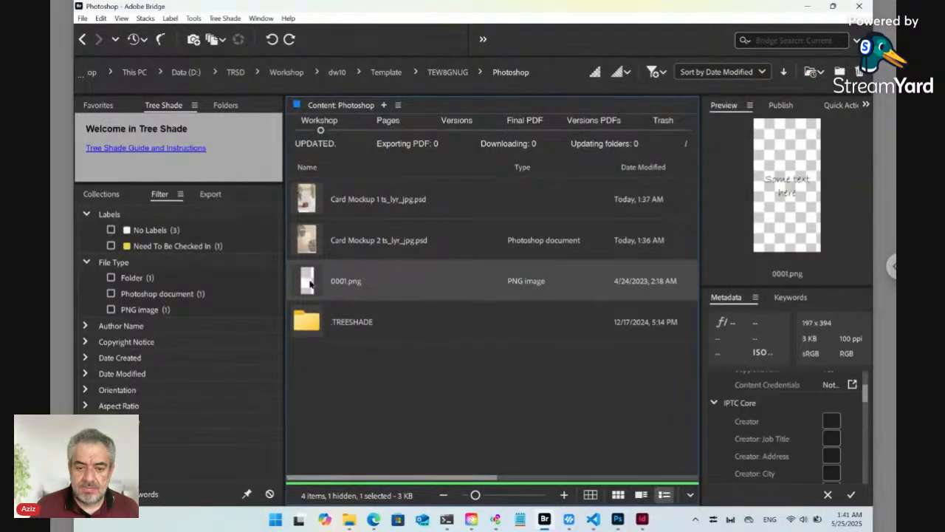
{"action": "left_click_drag", "start_coordinate": [310, 285], "coordinate": [386, 270]}
{"action": "key", "text": "alt+Tab"}
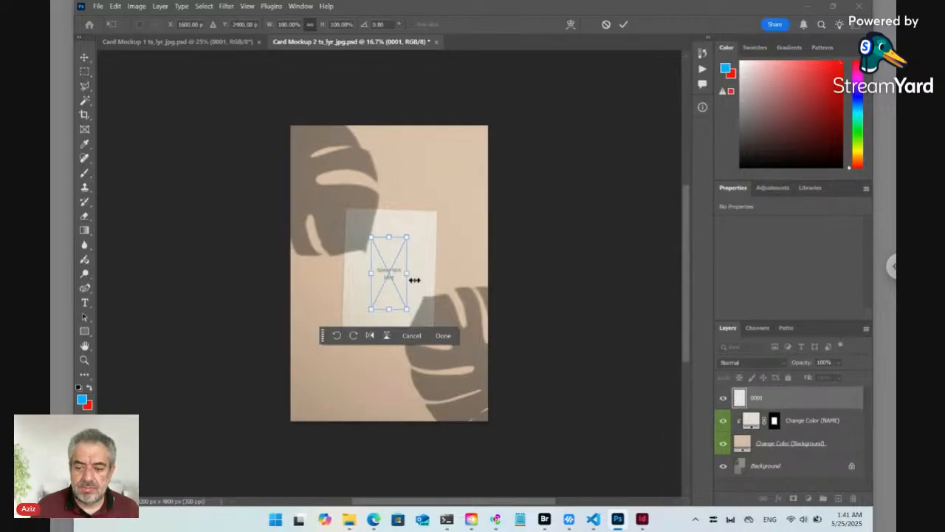
{"action": "key", "text": "Escape"}
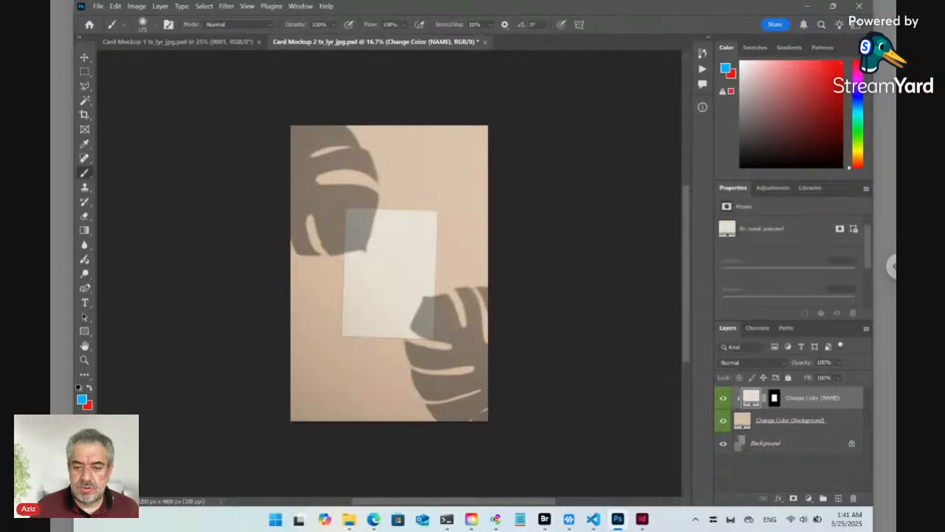
- Start a Place Linked operation in Card Mockup 2 and enlarge its file dialog
{"action": "left_click", "coordinate": [98, 7]}
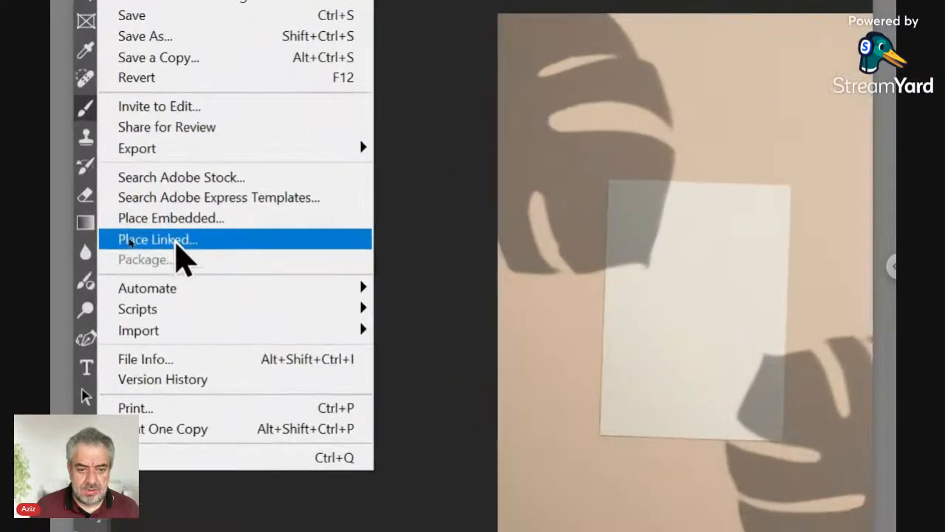
{"action": "left_click", "coordinate": [130, 242]}
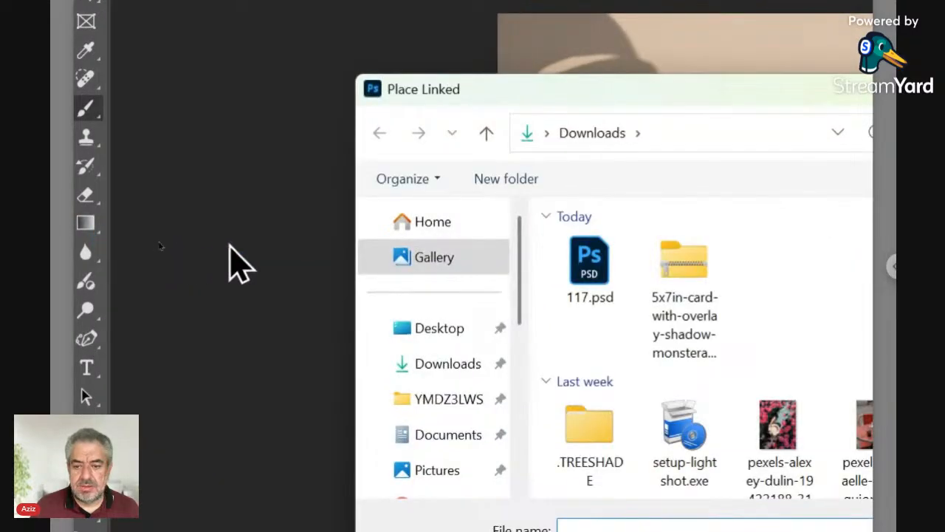
{"action": "left_click_drag", "start_coordinate": [616, 77], "coordinate": [395, 74]}
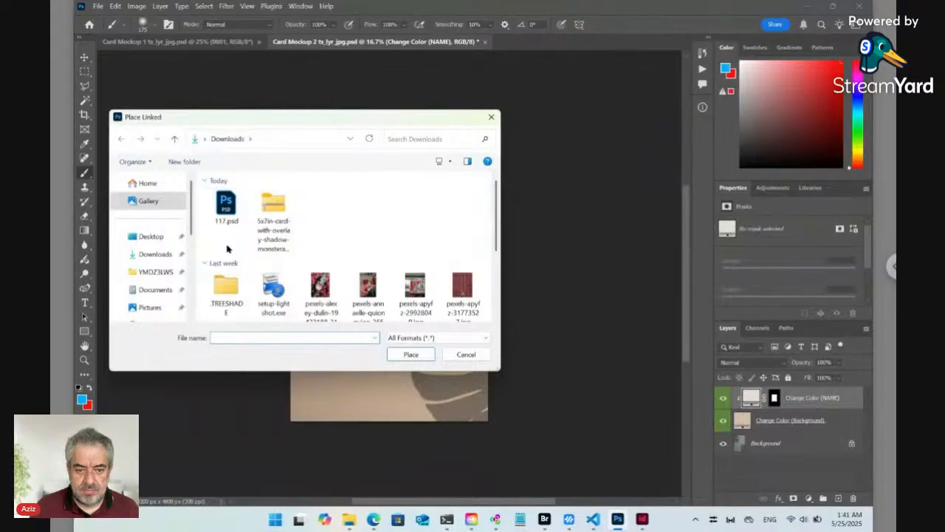
{"action": "left_click_drag", "start_coordinate": [498, 370], "coordinate": [605, 457]}
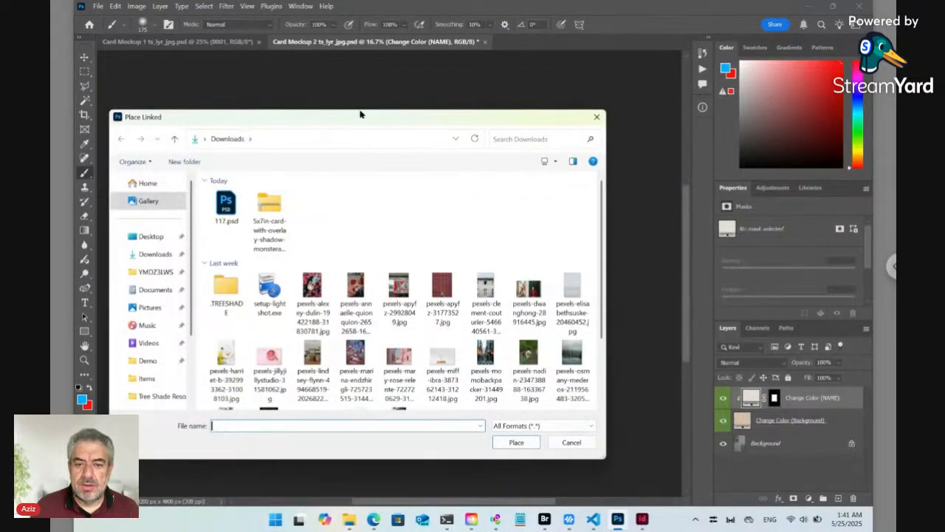
{"action": "left_click_drag", "start_coordinate": [358, 112], "coordinate": [412, 94]}
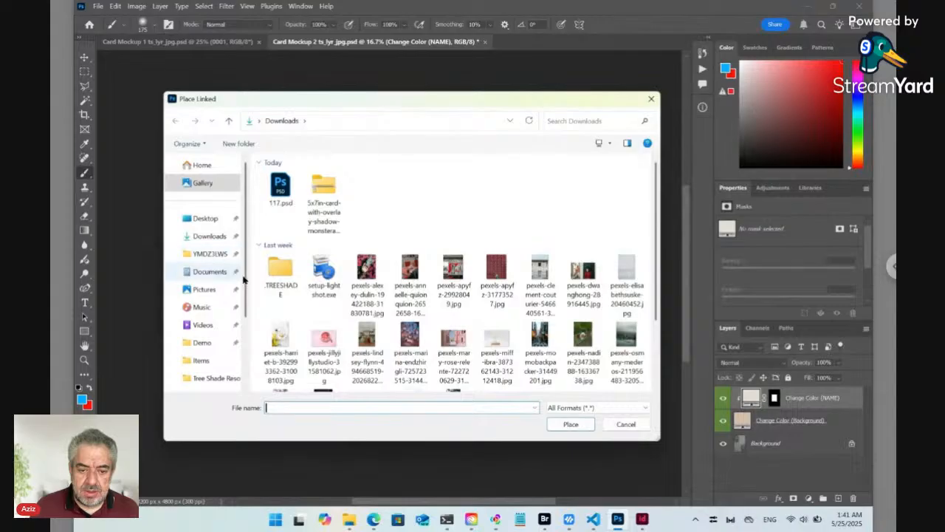
- Browse to the Data (D:) drive in the Place Linked dialog and reposition the dialog over the document
{"action": "scroll", "coordinate": [240, 310], "scroll_direction": "down", "scroll_amount": 2}
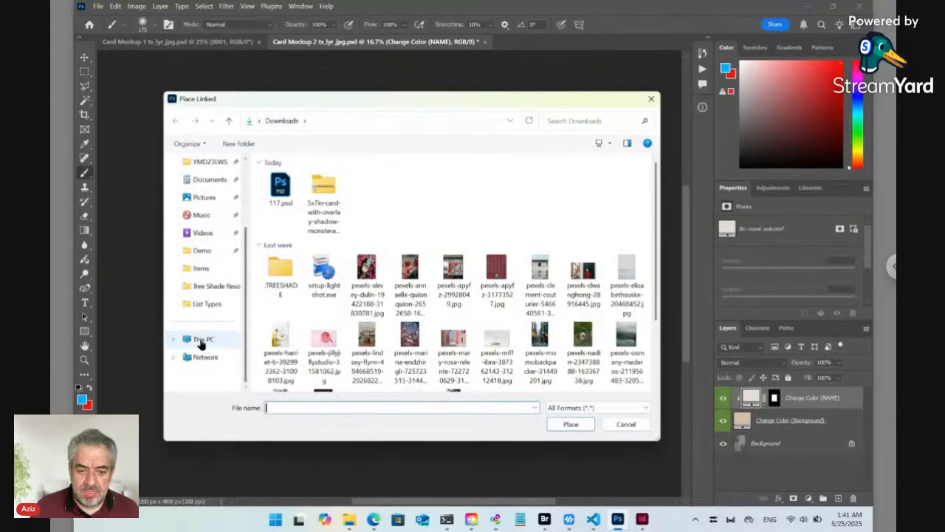
{"action": "left_click", "coordinate": [202, 339]}
{"action": "double_click", "coordinate": [449, 186]}
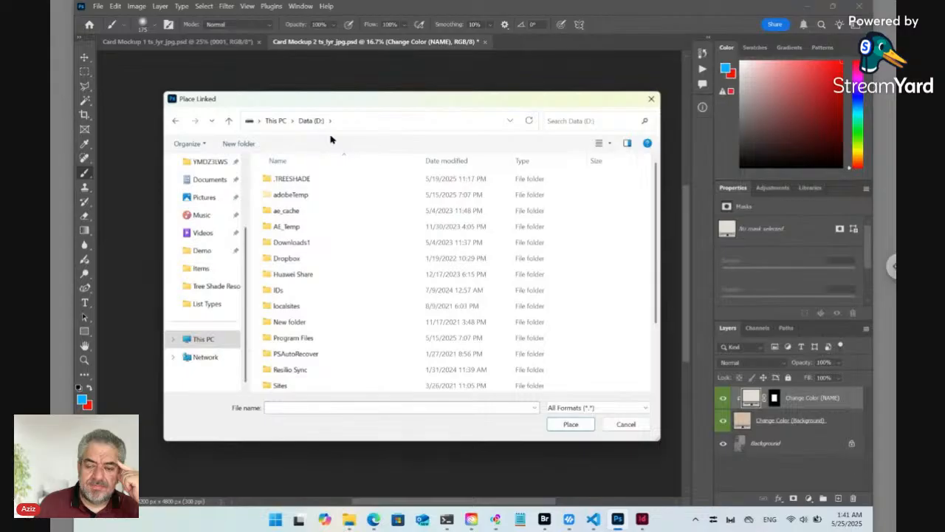
{"action": "left_click_drag", "start_coordinate": [342, 101], "coordinate": [352, 86]}
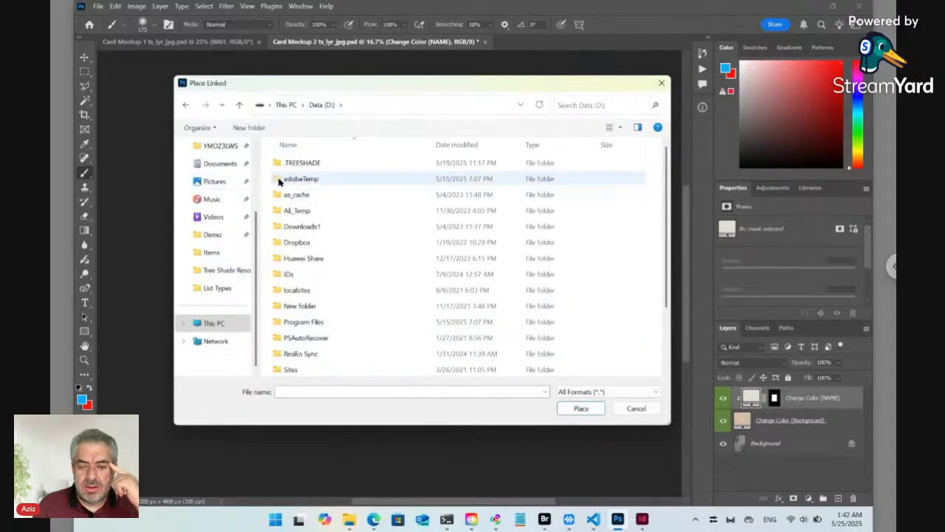
{"action": "left_click_drag", "start_coordinate": [227, 81], "coordinate": [183, 69]}
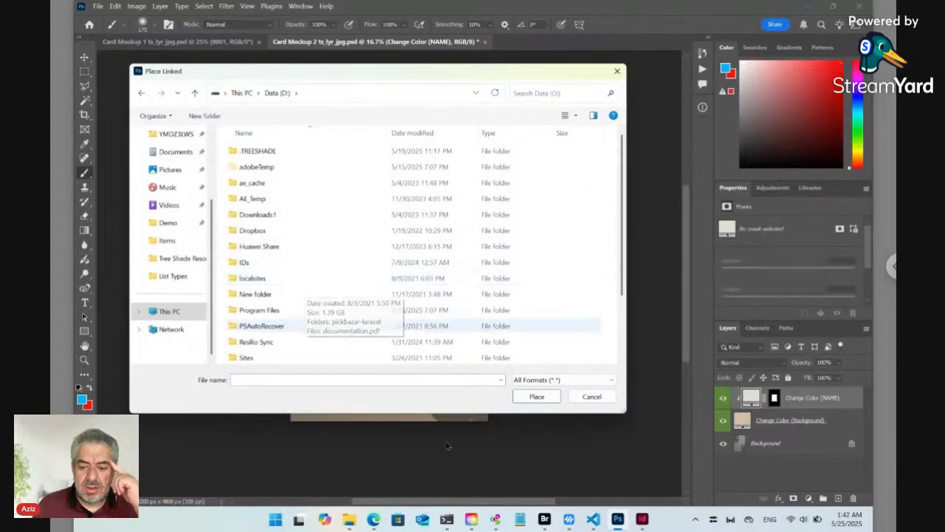
- Check the folder path of 0001.png in Bridge and return to the Place Linked dialog in Photoshop
{"action": "left_click", "coordinate": [545, 519]}
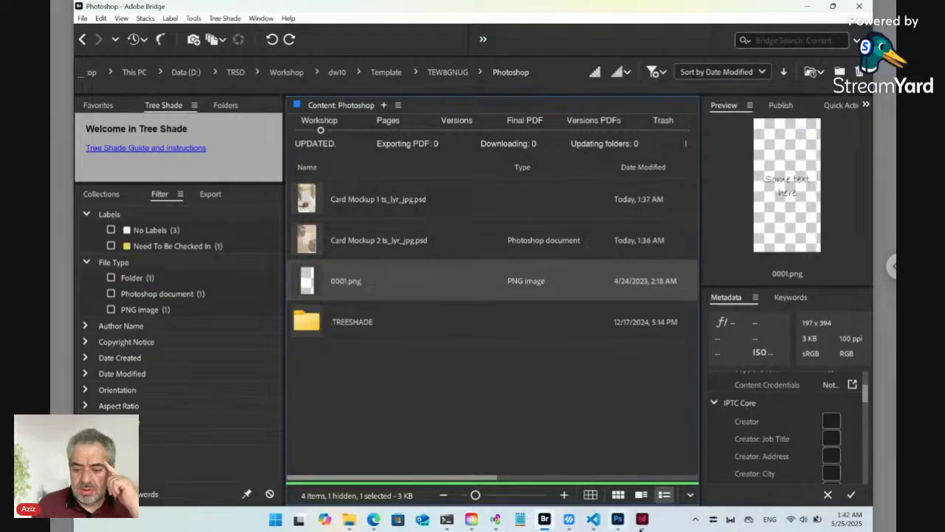
{"action": "mouse_move", "coordinate": [547, 521]}
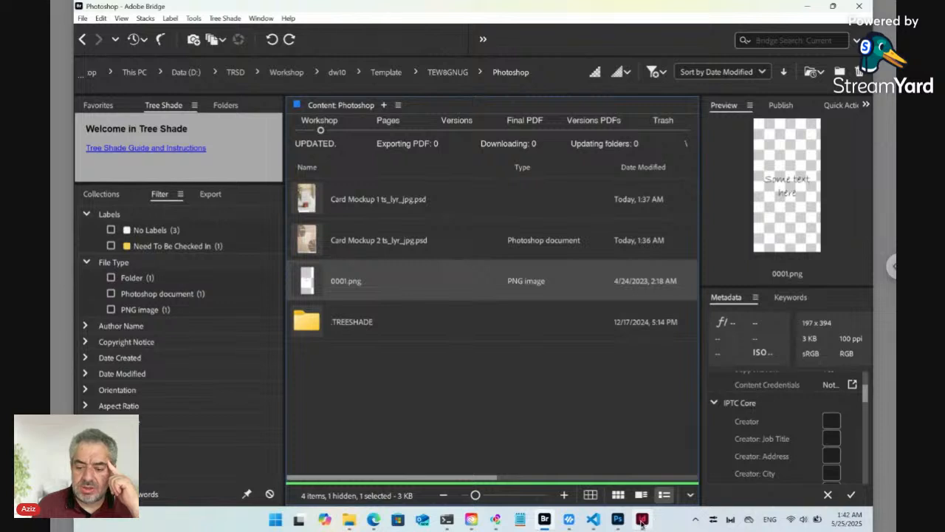
{"action": "mouse_move", "coordinate": [621, 522]}
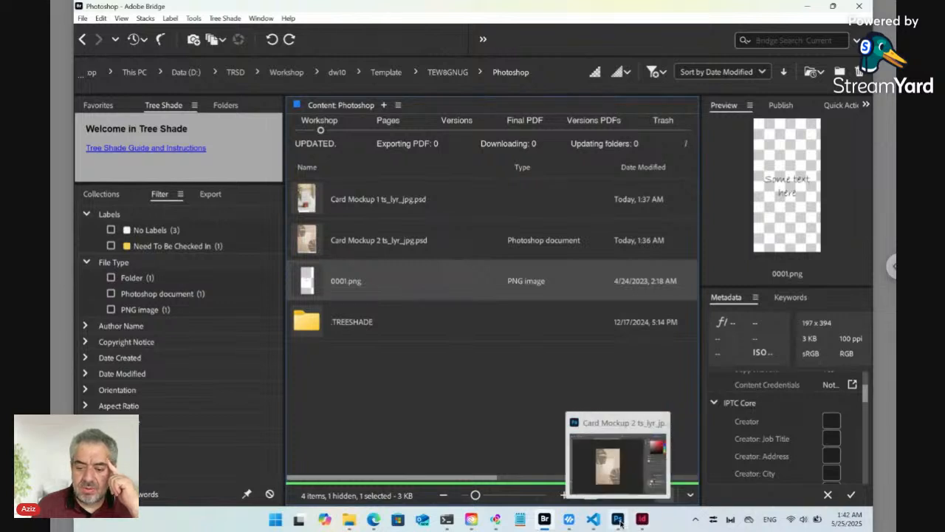
{"action": "left_click", "coordinate": [620, 522]}
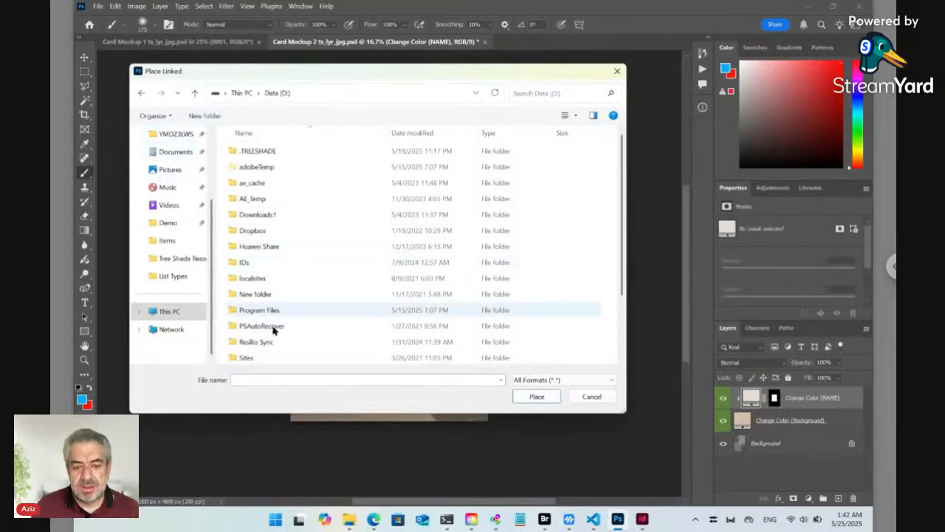
- Browse from the D: drive through TRSD, Workshop and dw10 into the Template folder
{"action": "left_click_drag", "start_coordinate": [622, 200], "coordinate": [624, 295]}
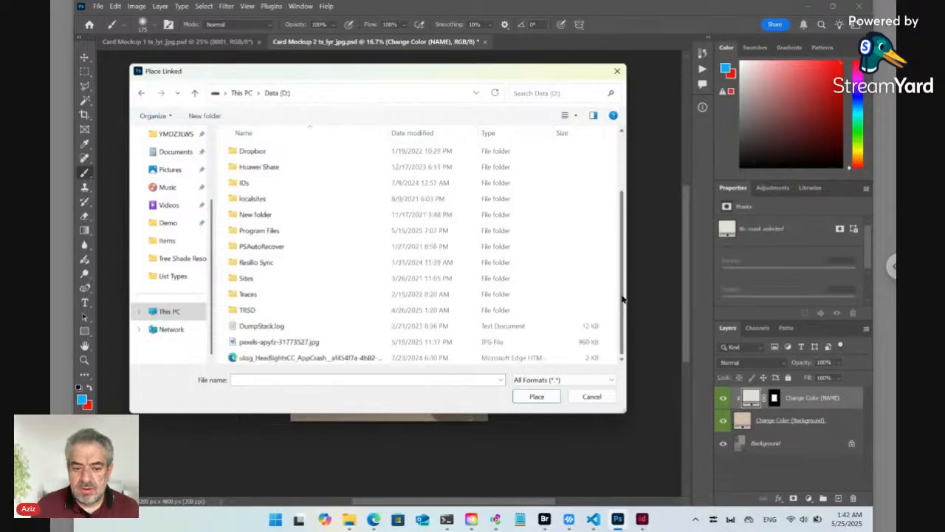
{"action": "double_click", "coordinate": [249, 310]}
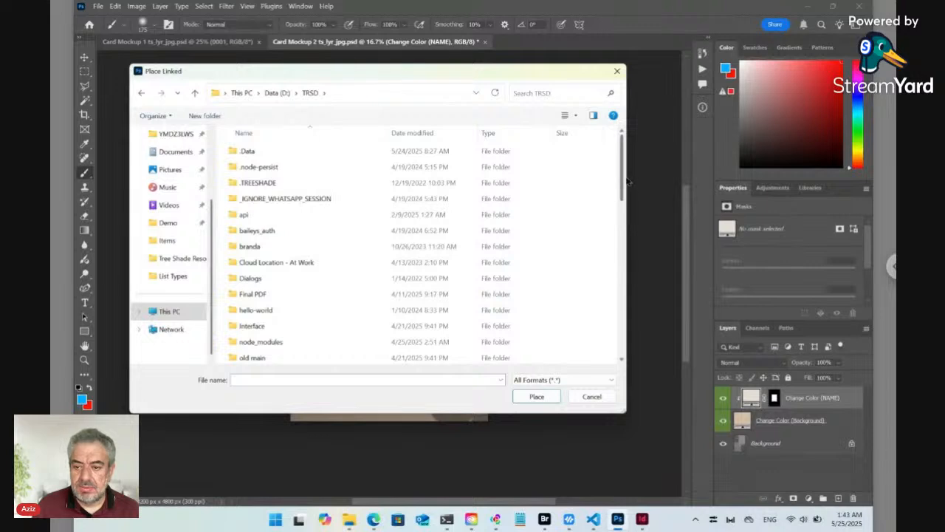
{"action": "left_click_drag", "start_coordinate": [625, 176], "coordinate": [619, 247]}
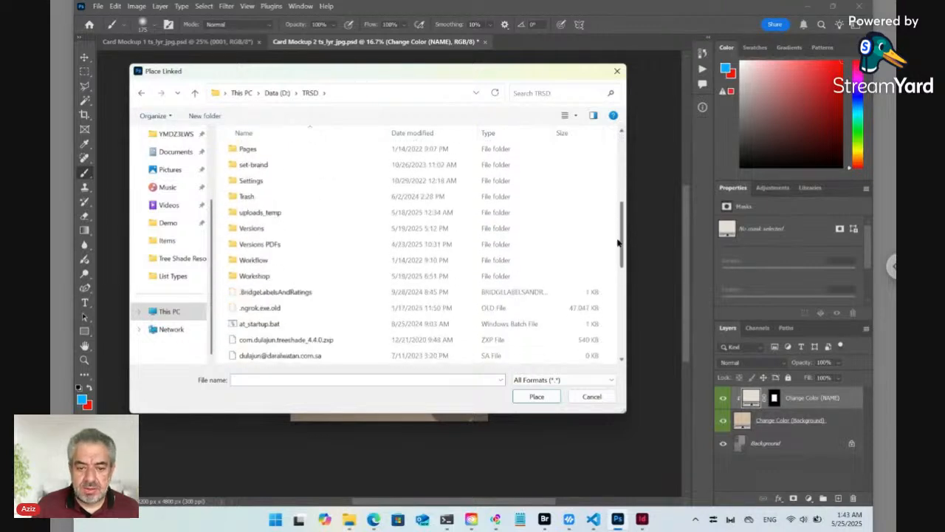
{"action": "left_click", "coordinate": [275, 279]}
{"action": "double_click", "coordinate": [276, 278]}
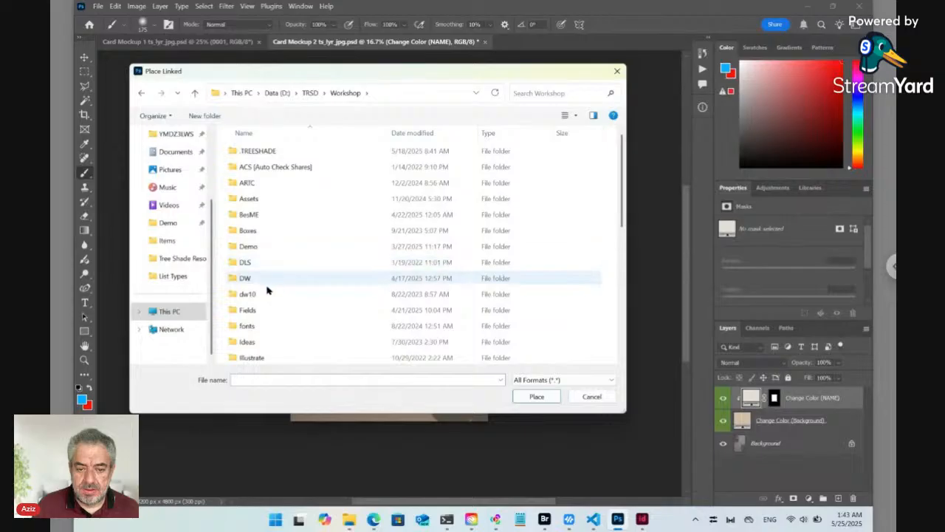
{"action": "left_click", "coordinate": [263, 295]}
{"action": "double_click", "coordinate": [263, 295]}
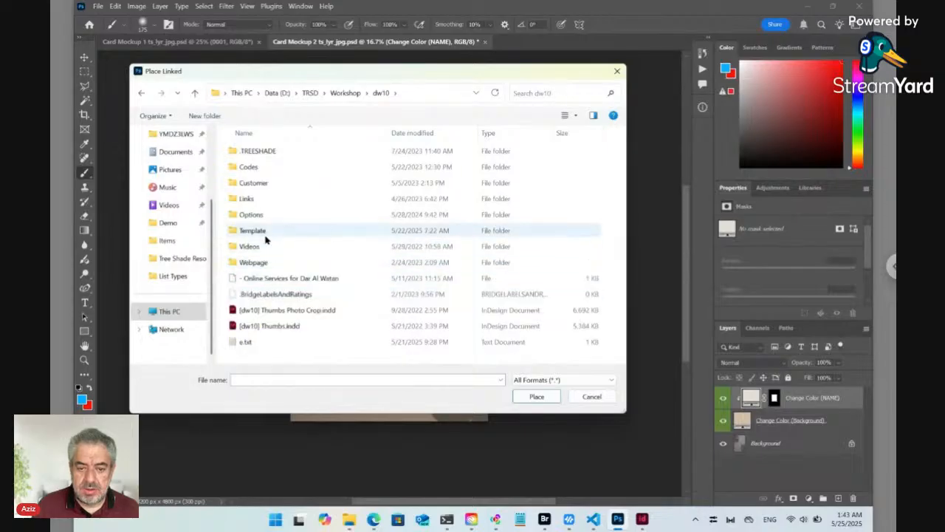
{"action": "left_click", "coordinate": [265, 231]}
{"action": "double_click", "coordinate": [264, 232]}
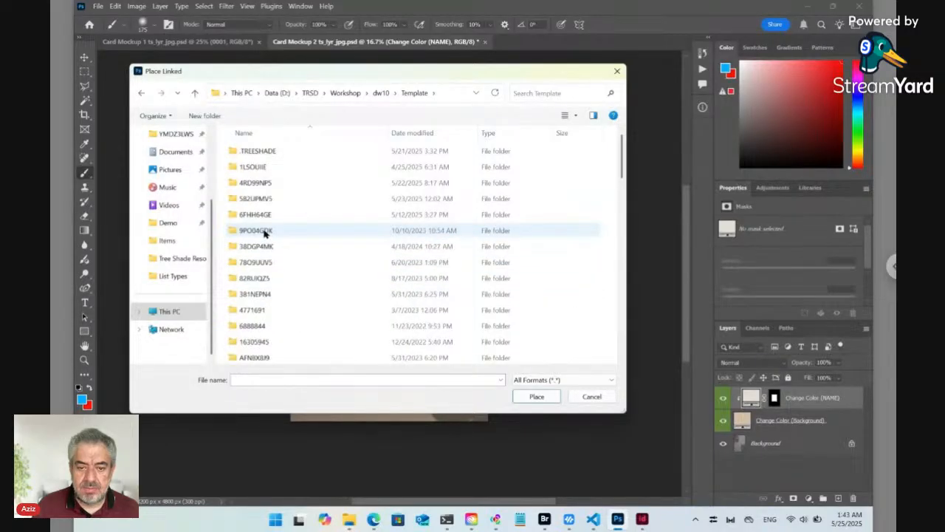
- Check the template's folder name in Bridge, and place 0001.png from TEW8GNUG's Photoshop folder as a linked image in Card Mockup 2
{"action": "left_click", "coordinate": [544, 519]}
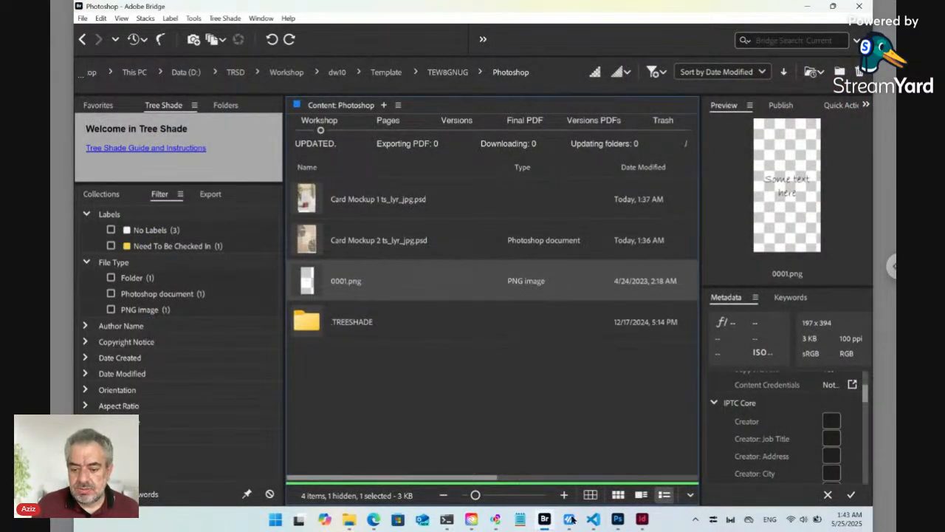
{"action": "left_click", "coordinate": [618, 519]}
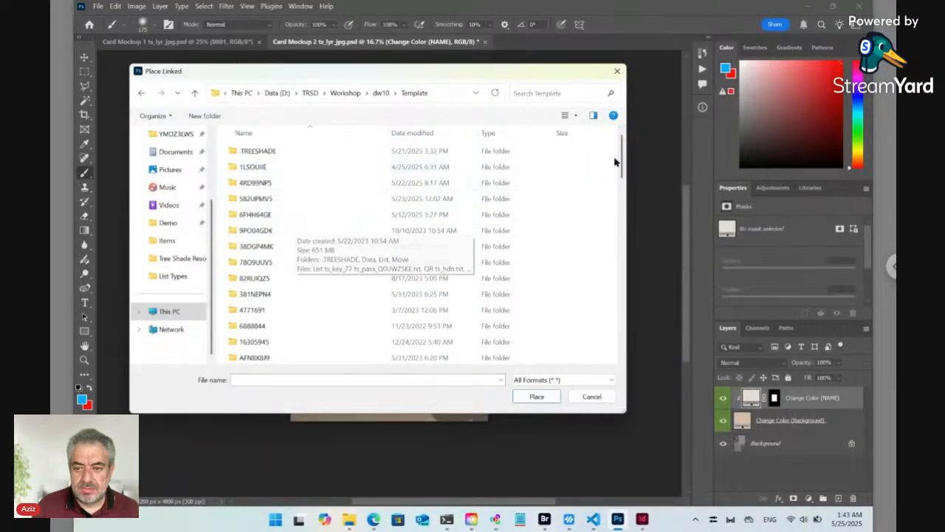
{"action": "left_click_drag", "start_coordinate": [623, 159], "coordinate": [620, 209]}
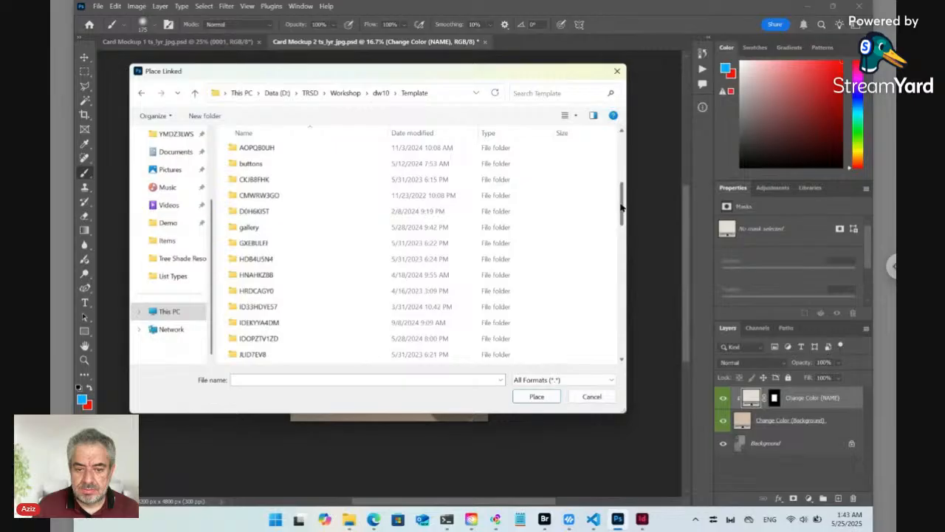
{"action": "left_click_drag", "start_coordinate": [621, 209], "coordinate": [613, 253]}
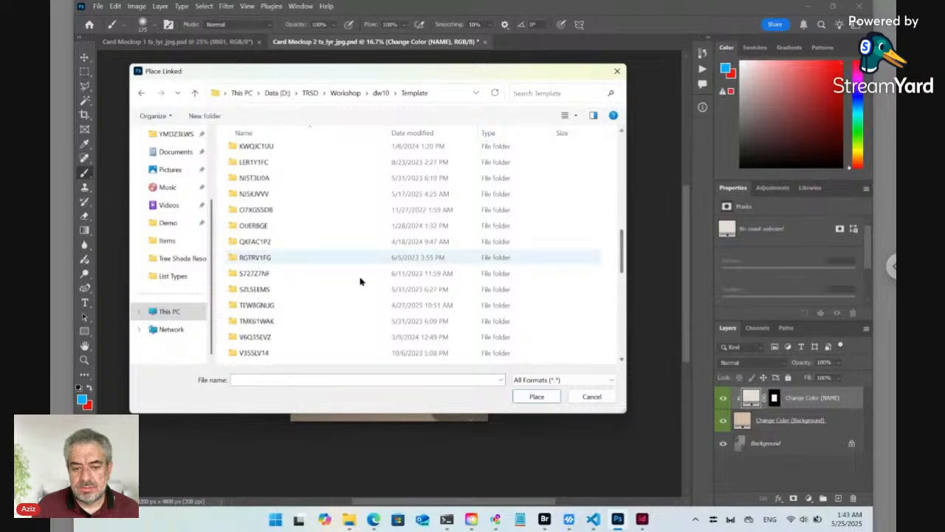
{"action": "left_click", "coordinate": [276, 305]}
{"action": "double_click", "coordinate": [276, 305]}
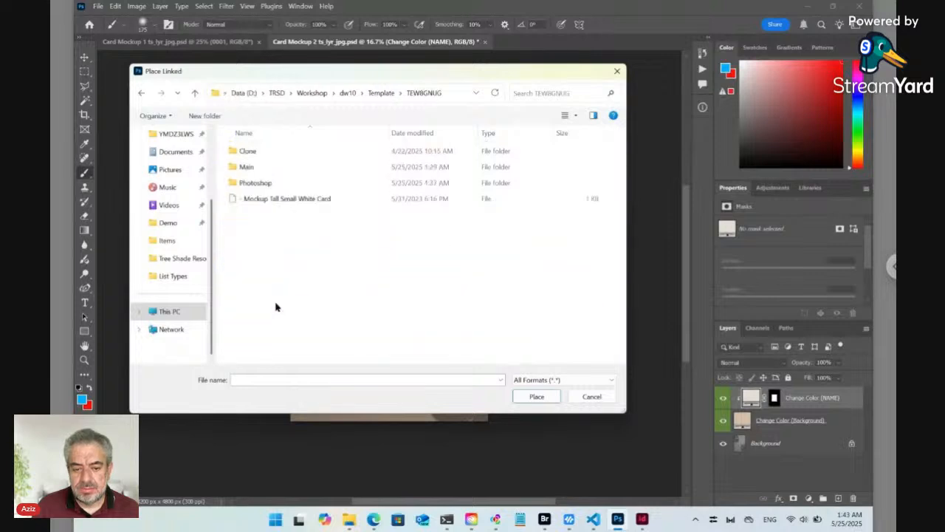
{"action": "left_click", "coordinate": [269, 186]}
{"action": "double_click", "coordinate": [268, 186]}
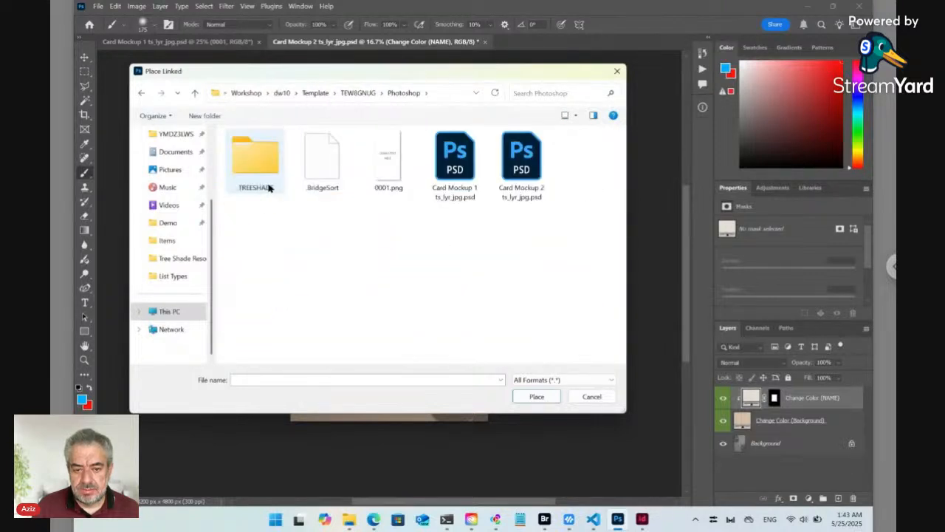
{"action": "left_click", "coordinate": [395, 155]}
{"action": "left_click", "coordinate": [540, 397]}
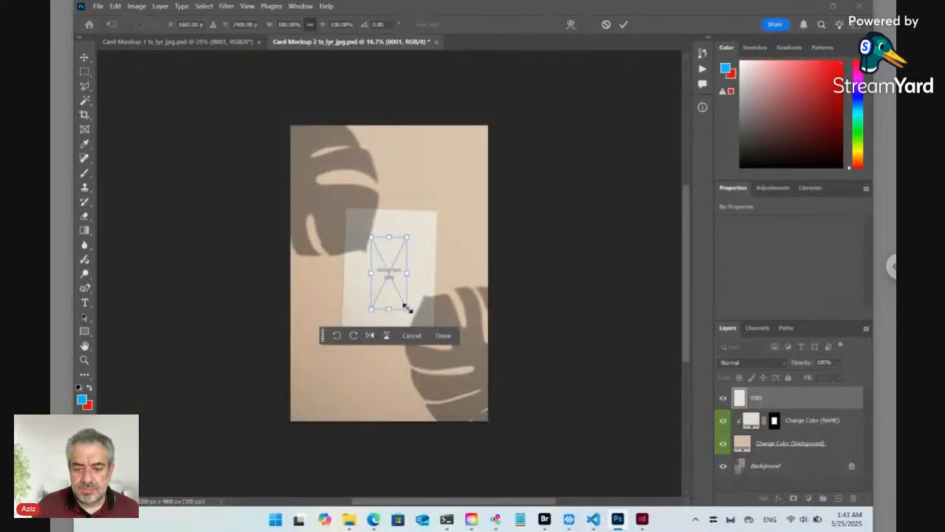
- Distort the placed 0001 image so its four corners match the corners of the white card, and commit the transform
{"action": "left_click_drag", "start_coordinate": [406, 309], "coordinate": [433, 342]}
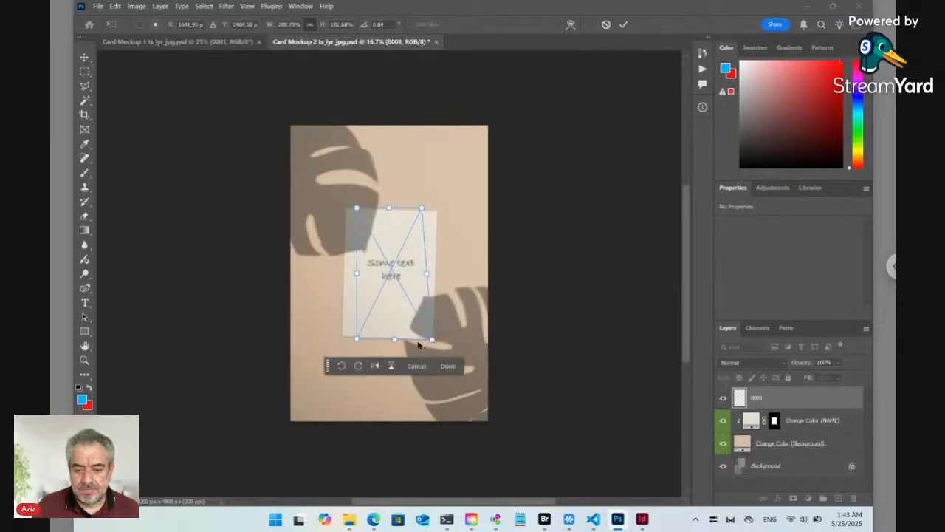
{"action": "left_click_drag", "start_coordinate": [359, 343], "coordinate": [343, 337]}
{"action": "left_click_drag", "start_coordinate": [422, 211], "coordinate": [435, 213]}
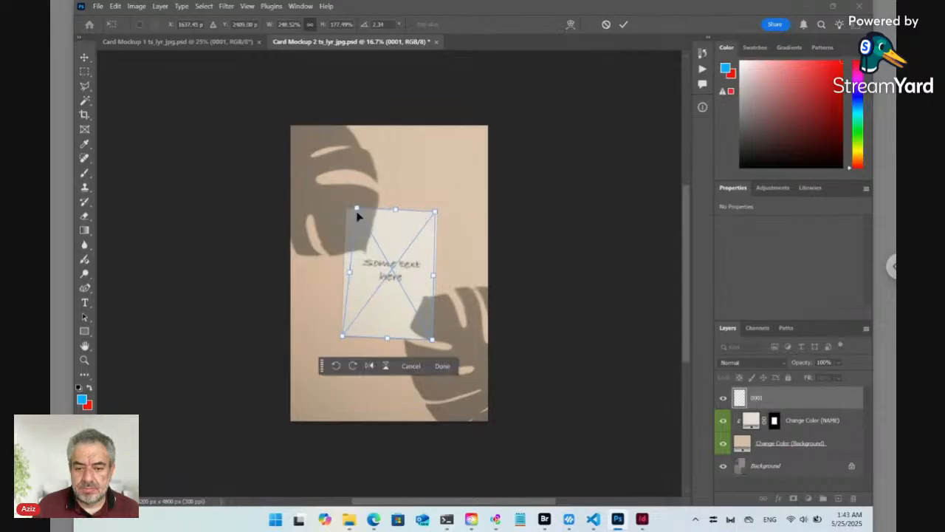
{"action": "left_click_drag", "start_coordinate": [357, 212], "coordinate": [349, 213]}
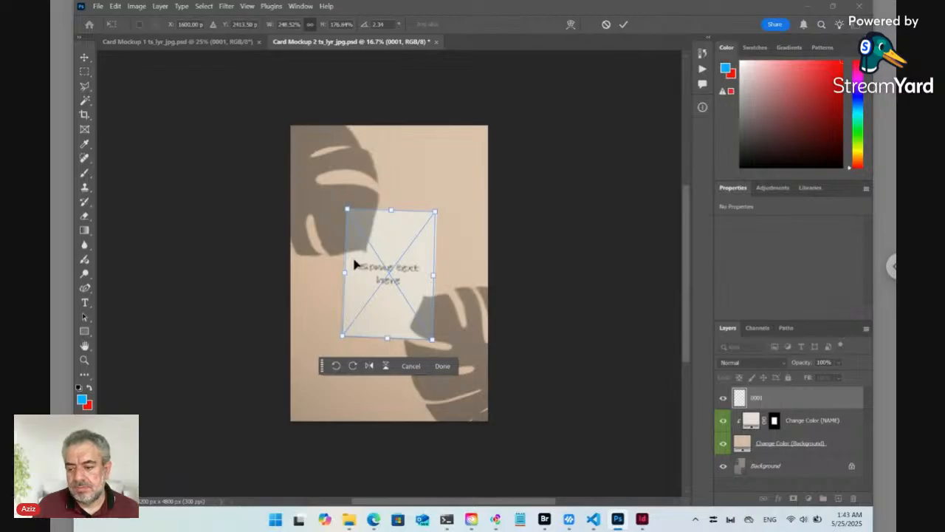
{"action": "key", "text": "Return"}
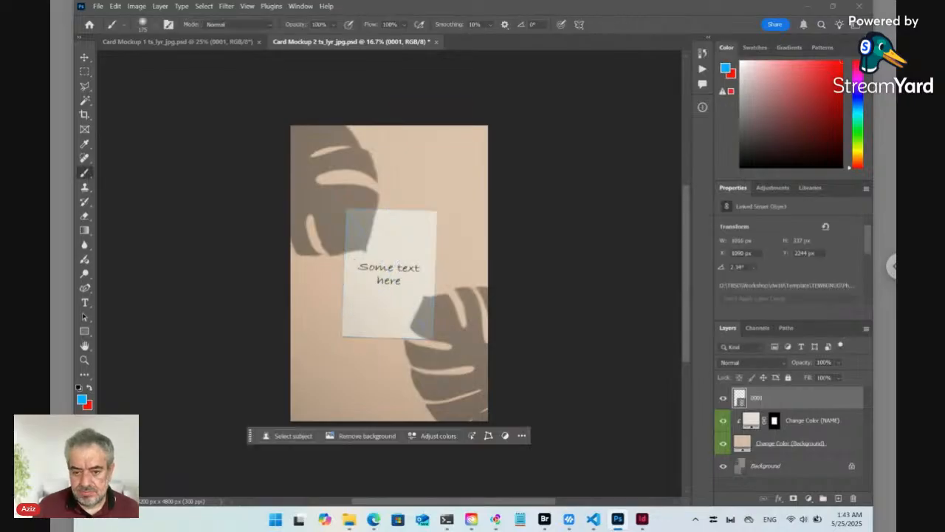
- Try to stretch the 0001, Change Color (NAME) and Change Color (Background) layers downward together with Free Transform
{"action": "left_click", "coordinate": [742, 445], "text": "shift"}
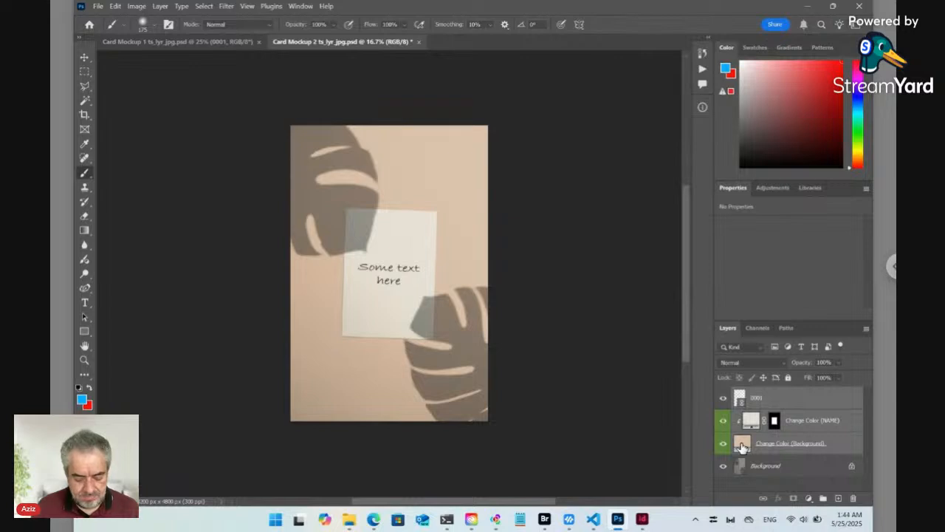
{"action": "key", "text": "ctrl+t"}
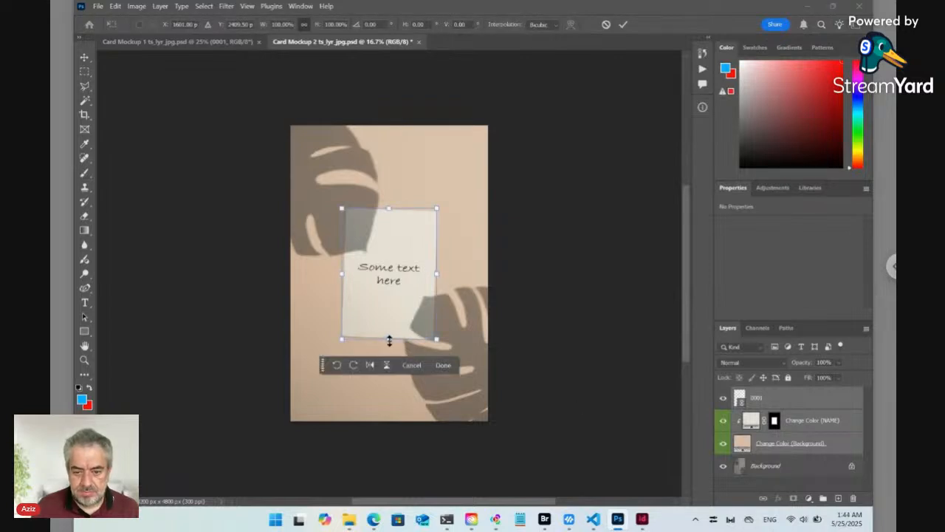
{"action": "left_click_drag", "start_coordinate": [389, 340], "coordinate": [391, 369]}
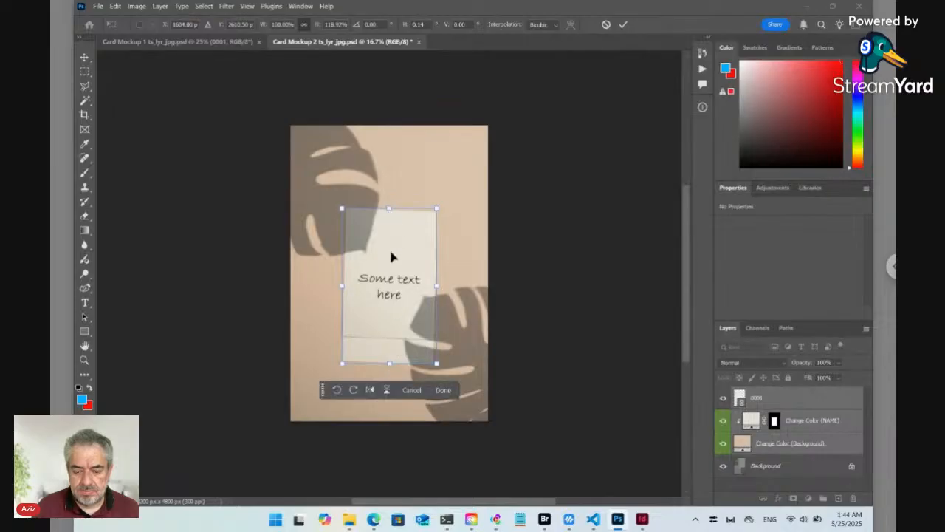
{"action": "left_click_drag", "start_coordinate": [392, 256], "coordinate": [318, 220]}
{"action": "key", "text": "Escape"}
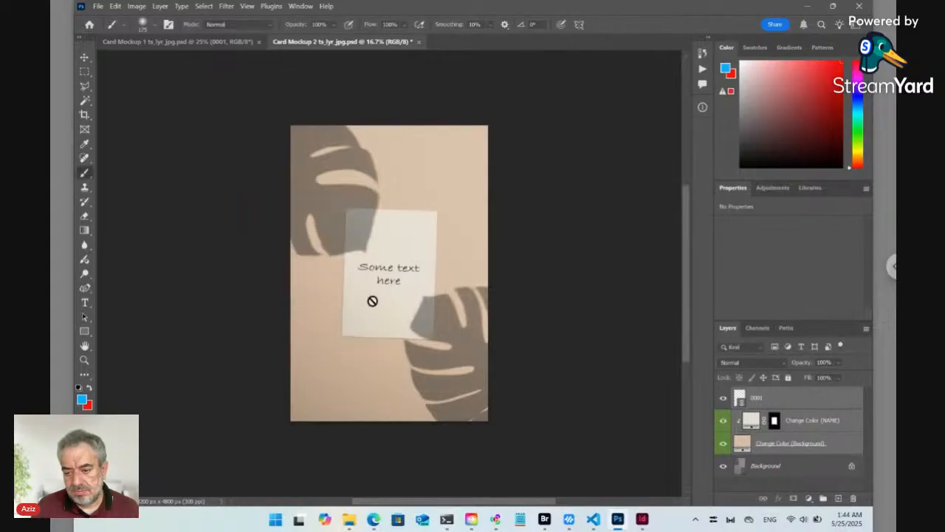
- Toggle the visibility of the 0001, Change Color (NAME) and Change Color (Background) layers to examine what each contributes to the mockup
{"action": "left_click_drag", "start_coordinate": [725, 443], "coordinate": [725, 421]}
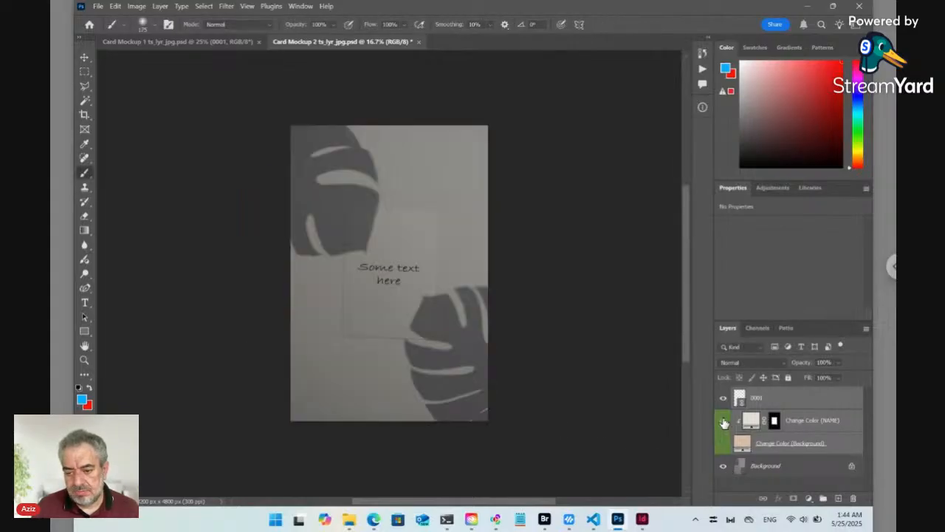
{"action": "left_click", "coordinate": [723, 422]}
{"action": "left_click", "coordinate": [724, 401]}
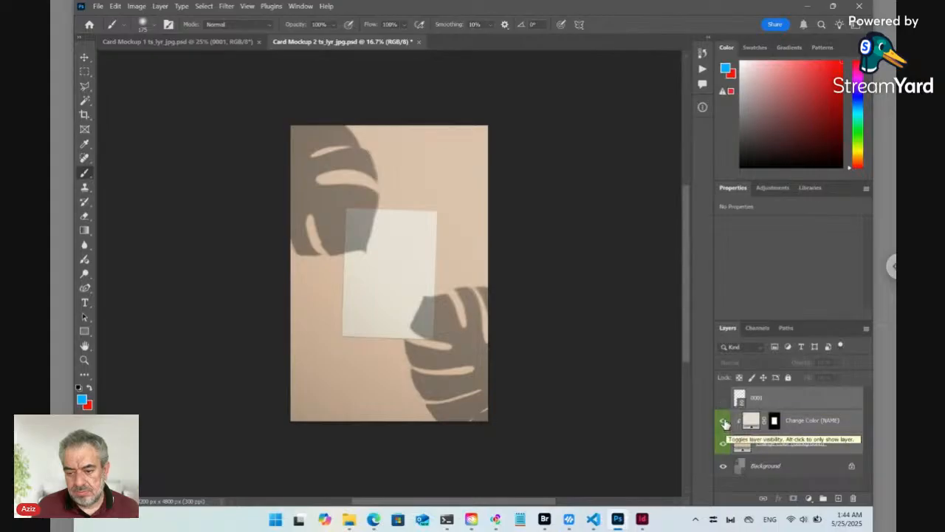
{"action": "left_click", "coordinate": [724, 422]}
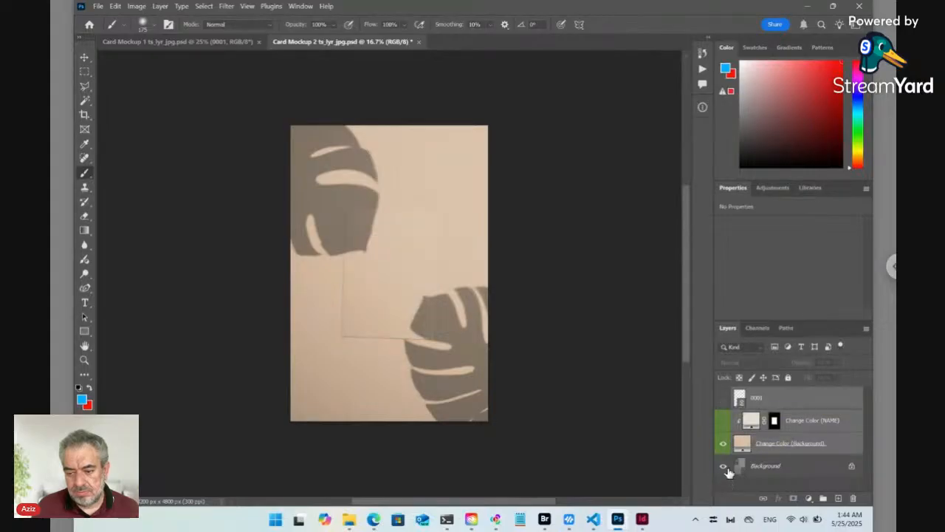
{"action": "left_click", "coordinate": [724, 444]}
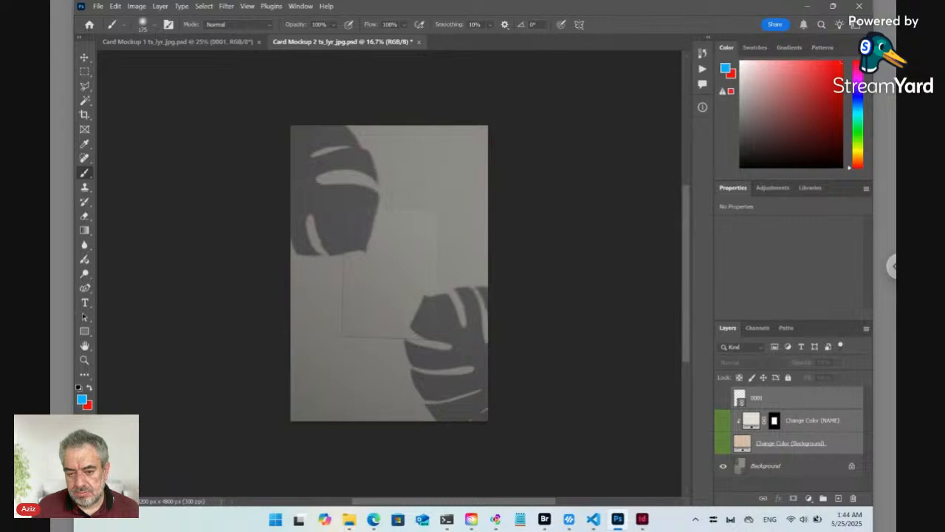
{"action": "left_click", "coordinate": [724, 443]}
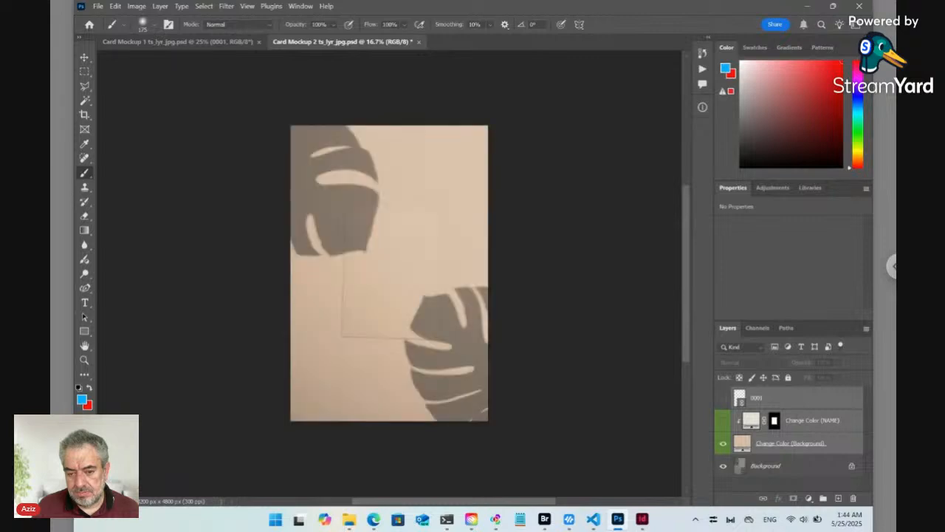
{"action": "left_click", "coordinate": [724, 443]}
{"action": "left_click", "coordinate": [723, 443]}
{"action": "left_click", "coordinate": [724, 421]}
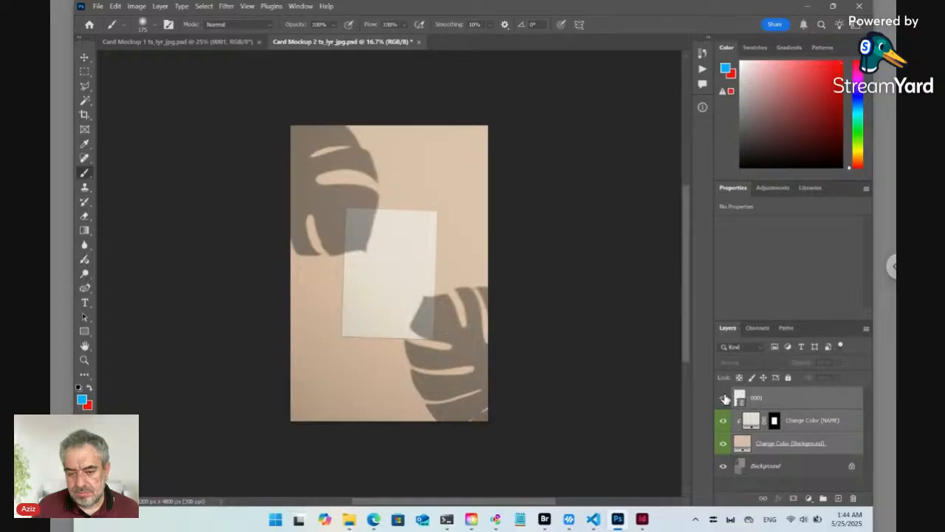
{"action": "left_click", "coordinate": [725, 399]}
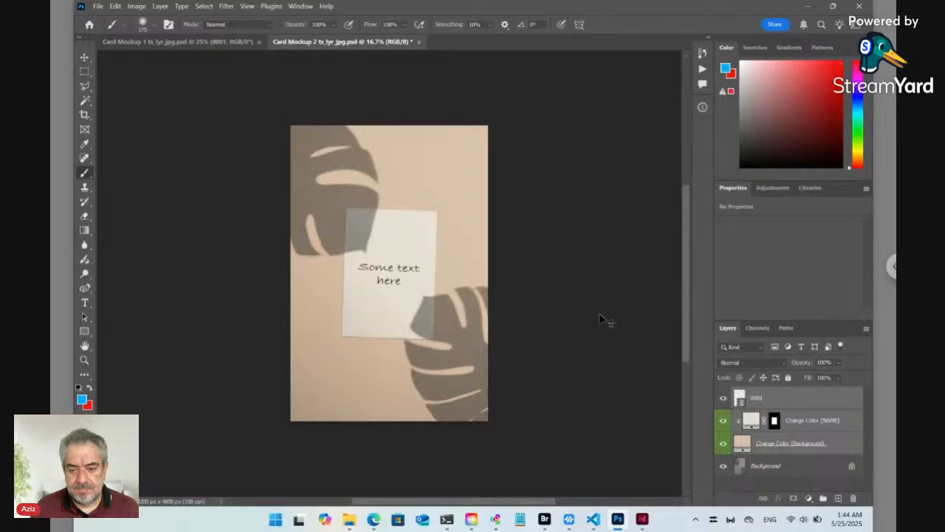
- Save Card Mockup 2 without transforming its layers, and close both card mockup documents
{"action": "key", "text": "ctrl+t"}
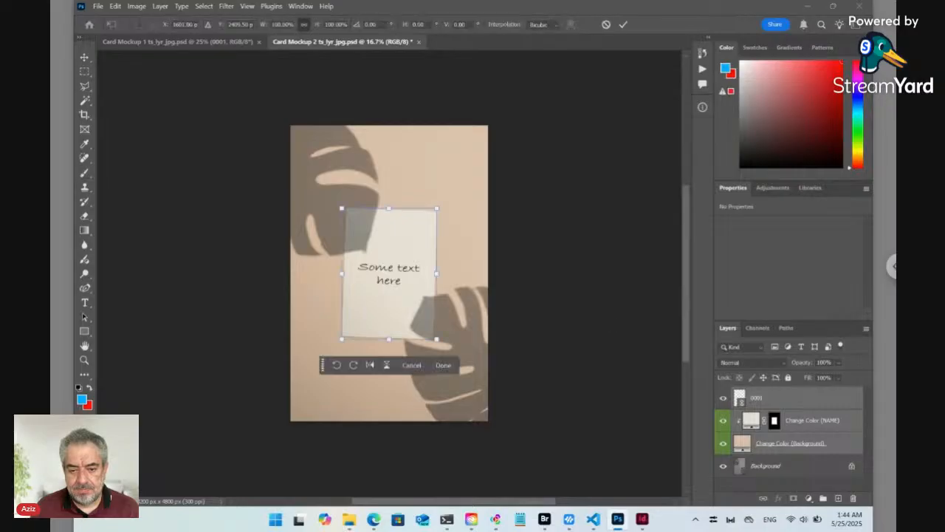
{"action": "key", "text": "Escape"}
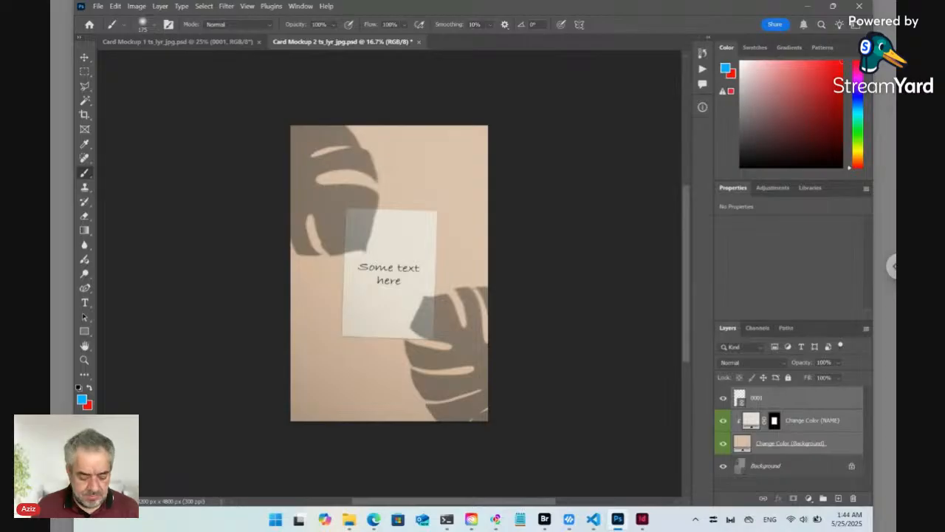
{"action": "key", "text": "ctrl+s"}
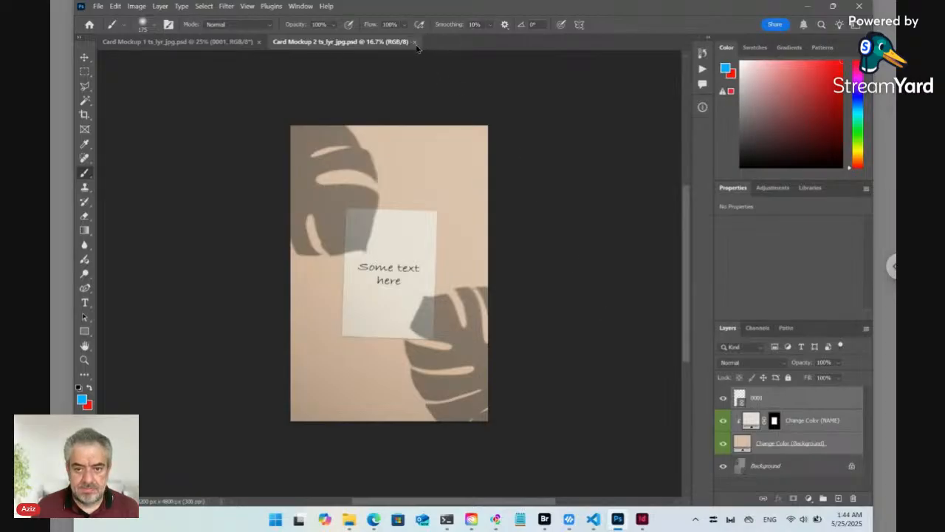
{"action": "left_click", "coordinate": [415, 42]}
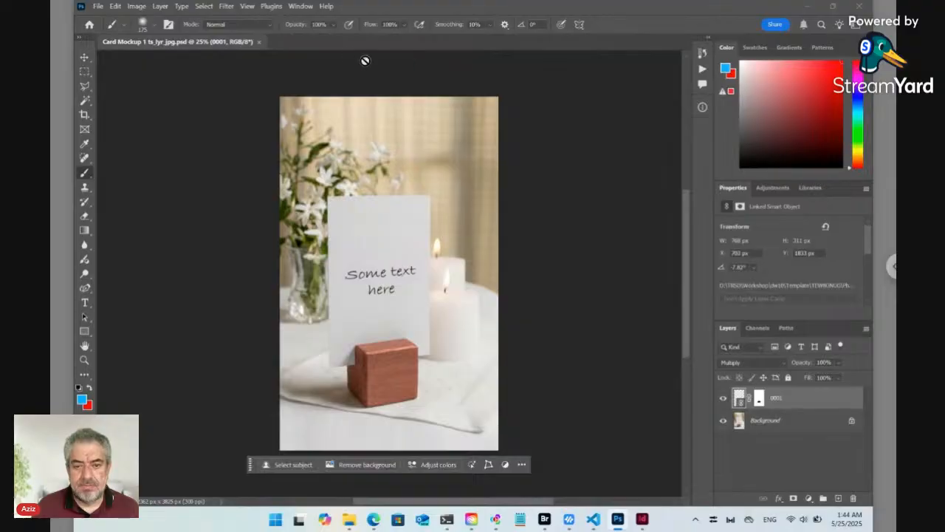
{"action": "left_click", "coordinate": [260, 42]}
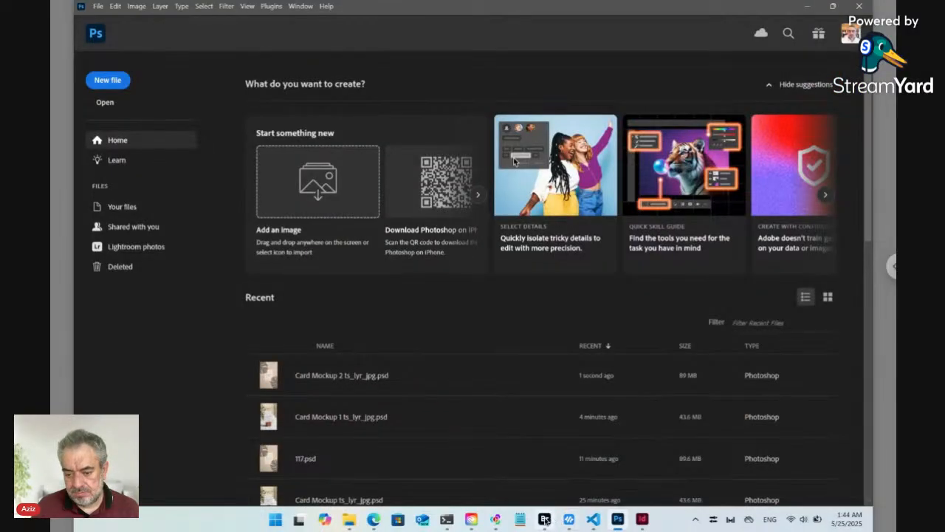
- Arrange Photoshop, Bridge and InDesign in a three-window snap layout, and maximize the InDesign window with the template layout
{"action": "mouse_move", "coordinate": [546, 519]}
{"action": "mouse_move", "coordinate": [642, 519]}
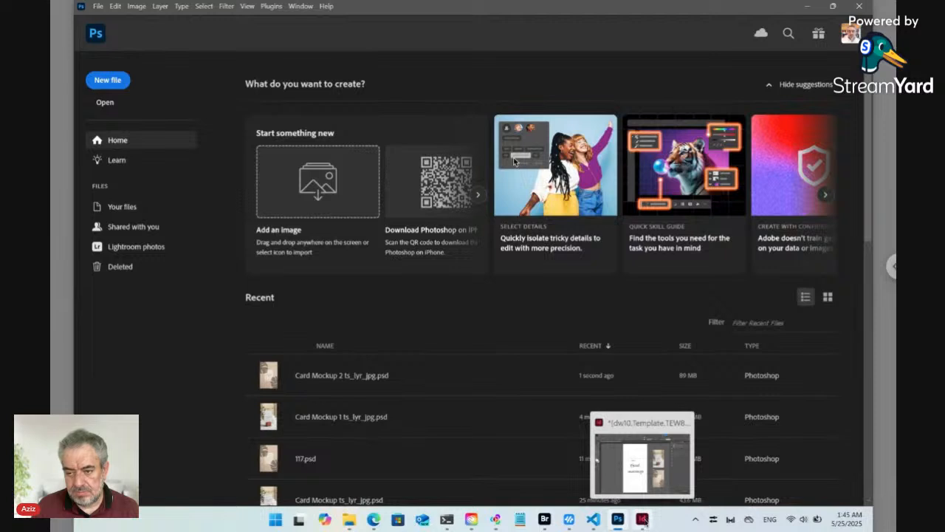
{"action": "mouse_move", "coordinate": [832, 8]}
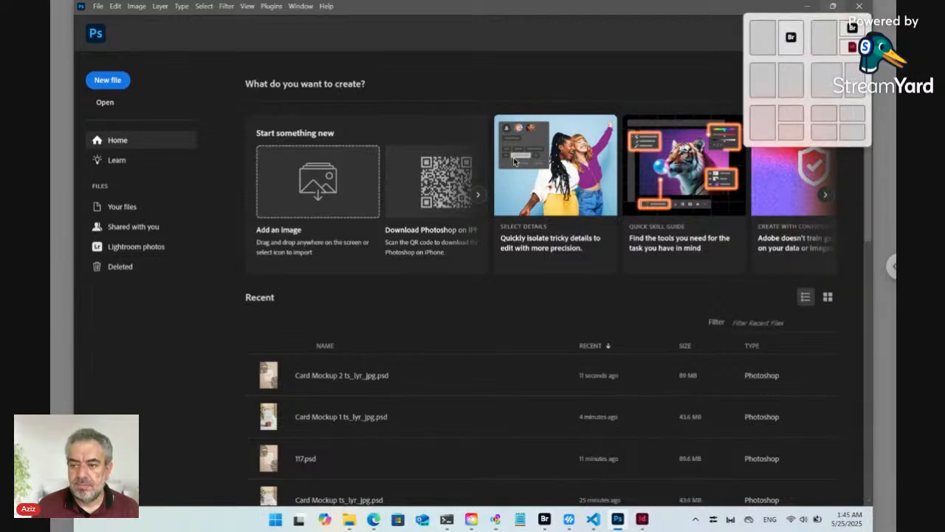
{"action": "left_click", "coordinate": [827, 42]}
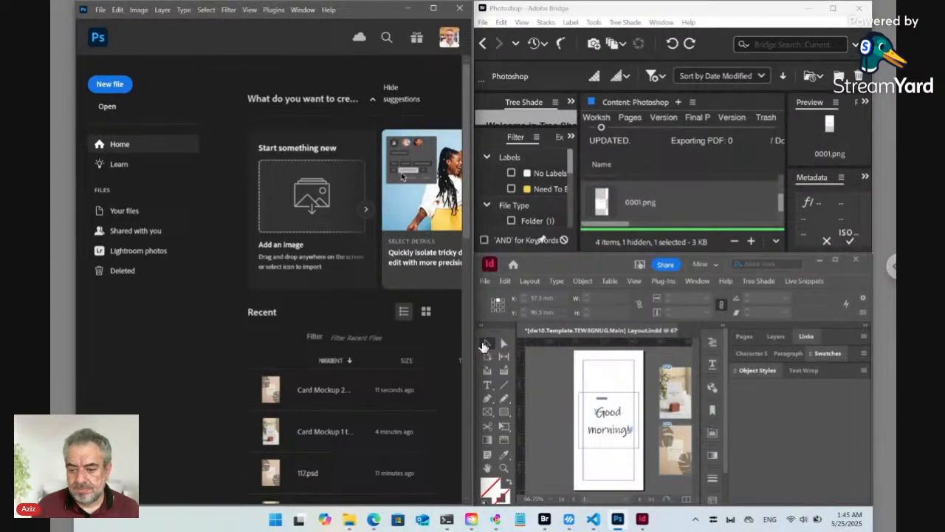
{"action": "left_click", "coordinate": [835, 260]}
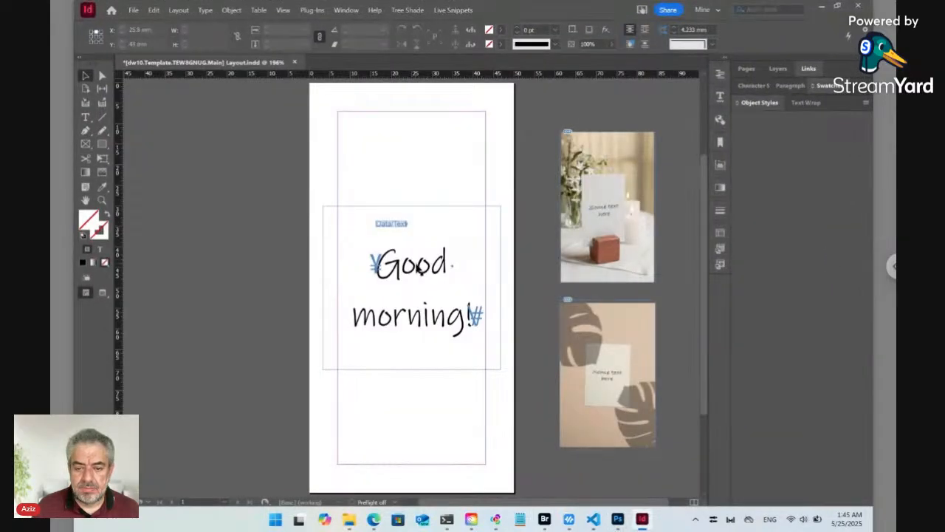
- Select the content of the Data/Text live snippet on the card and replace it with "Good Evening"
{"action": "double_click", "coordinate": [417, 263]}
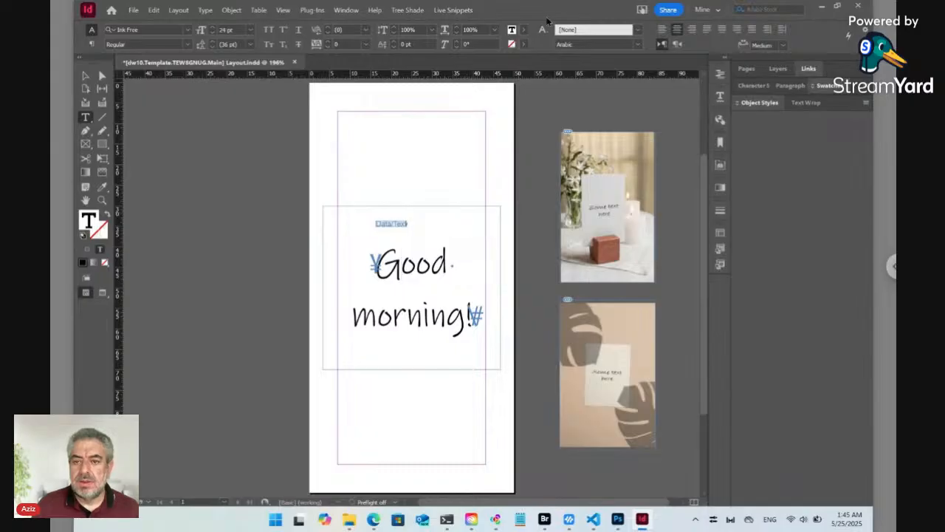
{"action": "left_click", "coordinate": [458, 11]}
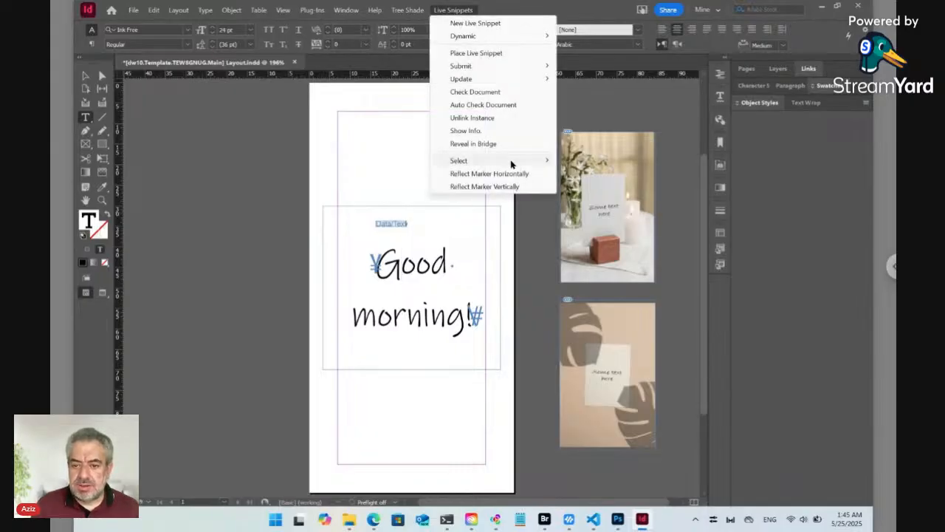
{"action": "mouse_move", "coordinate": [528, 162]}
{"action": "left_click", "coordinate": [594, 162]}
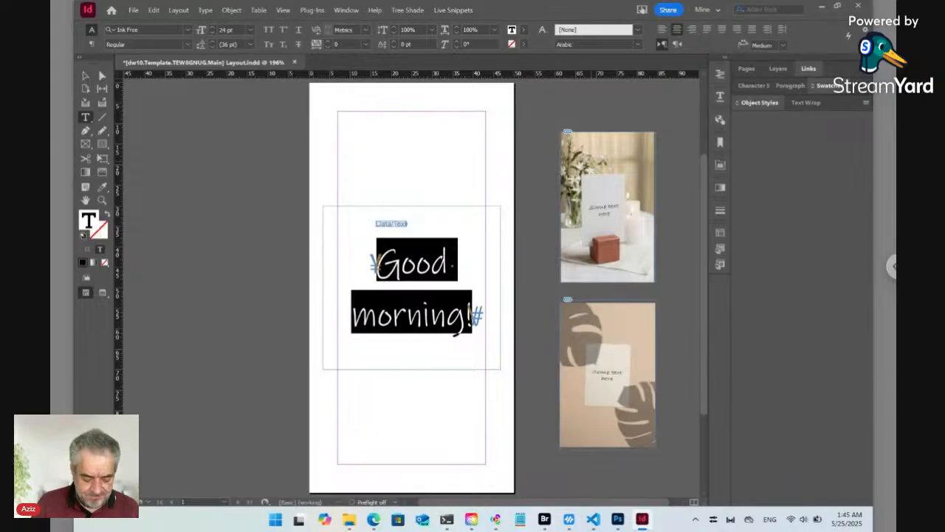
{"action": "type", "text": "Good Ev"}
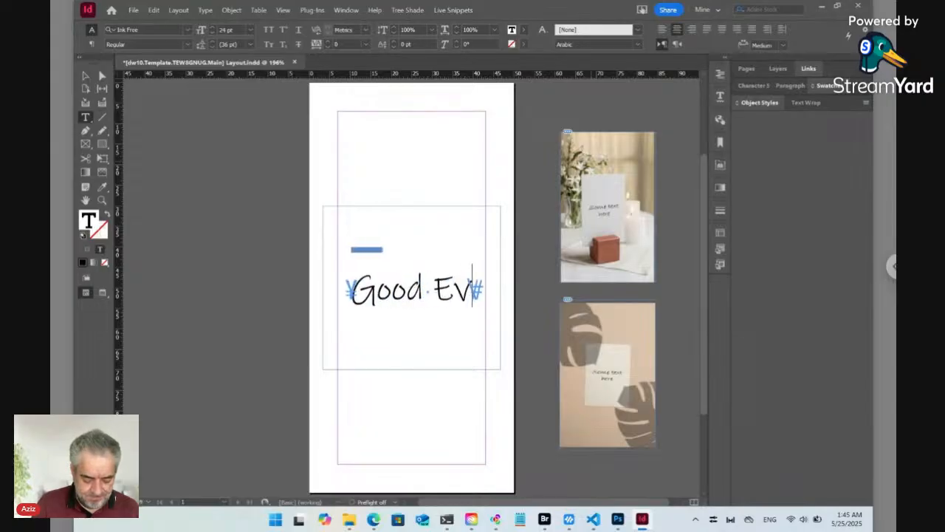
{"action": "type", "text": "ening"}
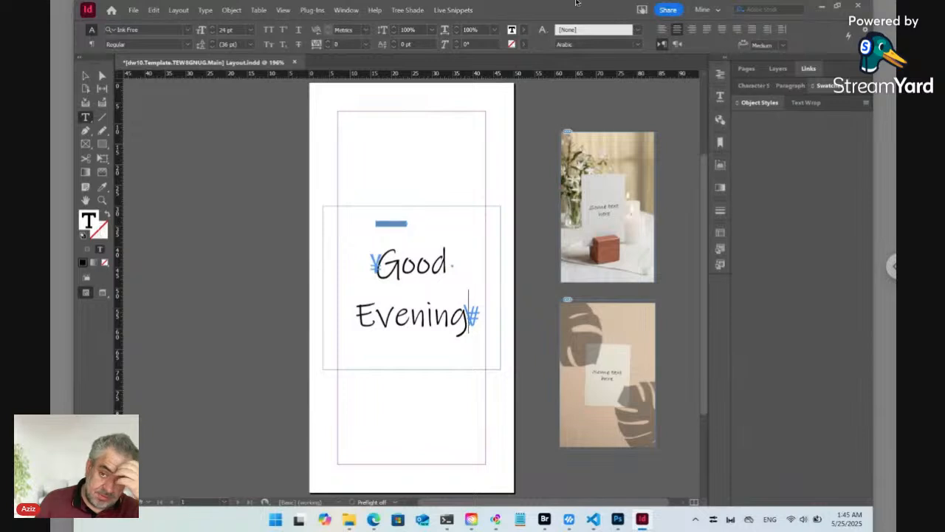
- Submit the selected Data/Text live snippet and agree to check in the layout
{"action": "left_click", "coordinate": [453, 11]}
{"action": "mouse_move", "coordinate": [499, 72]}
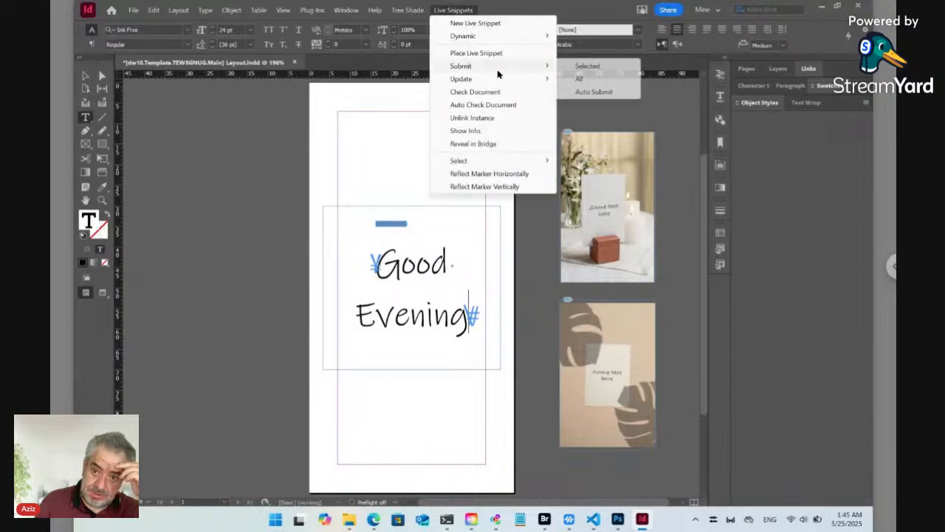
{"action": "left_click", "coordinate": [583, 67]}
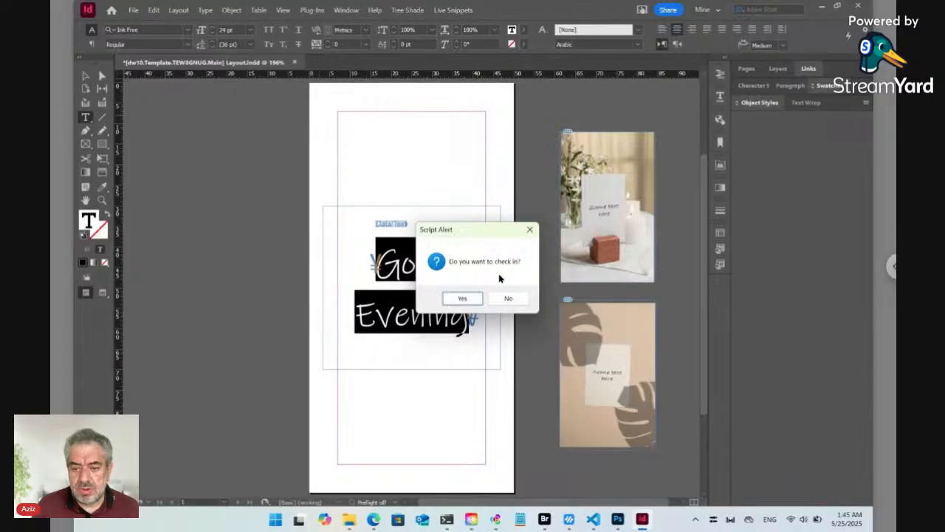
{"action": "left_click", "coordinate": [473, 298]}
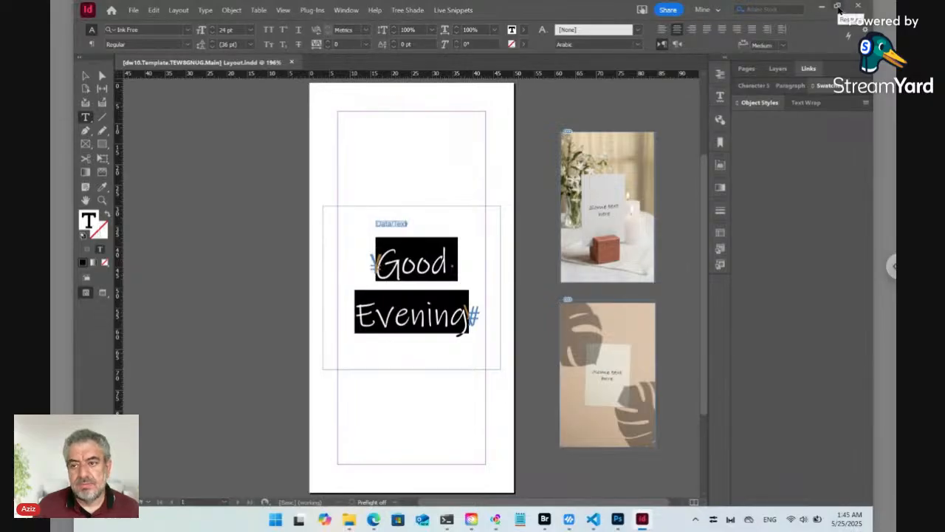
- Switch to Bridge in a maximized window and open the Pages folder for ver01 of the TEW8GNUG Main layout
{"action": "left_click", "coordinate": [619, 522]}
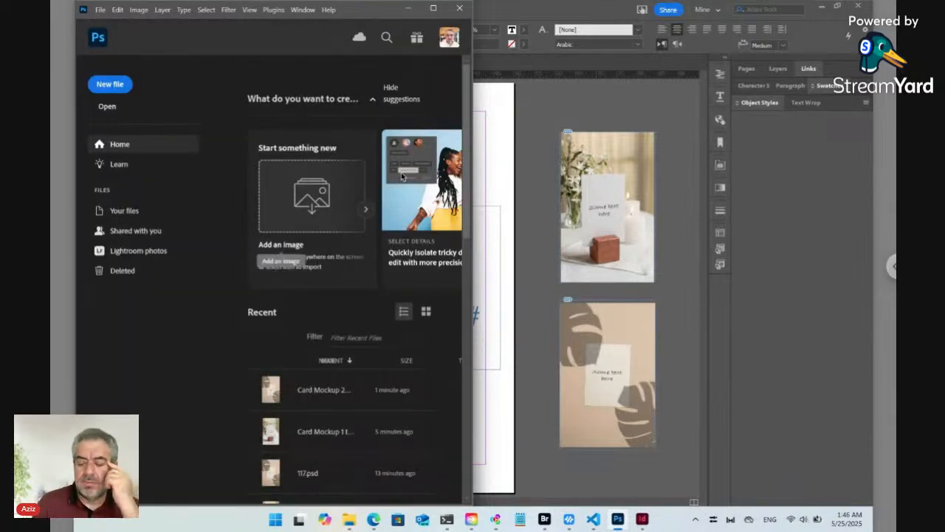
{"action": "left_click", "coordinate": [544, 521]}
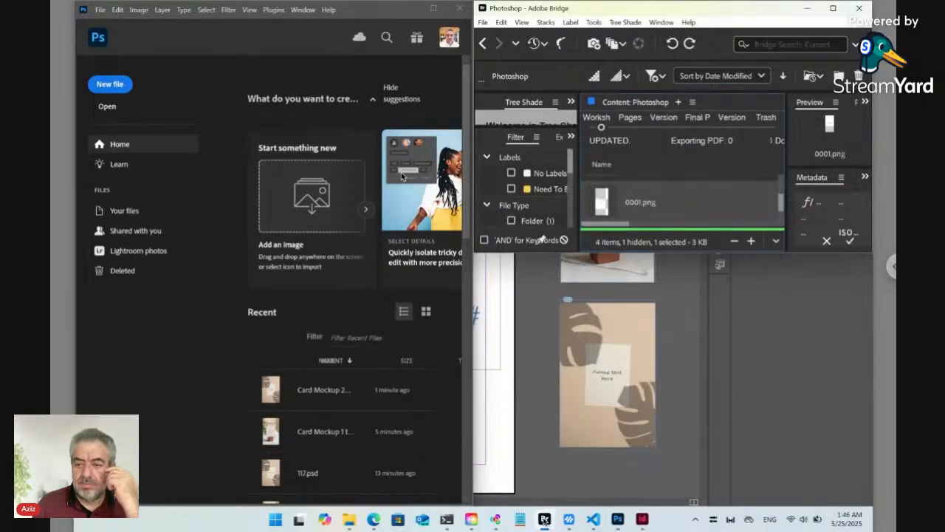
{"action": "left_click", "coordinate": [833, 8]}
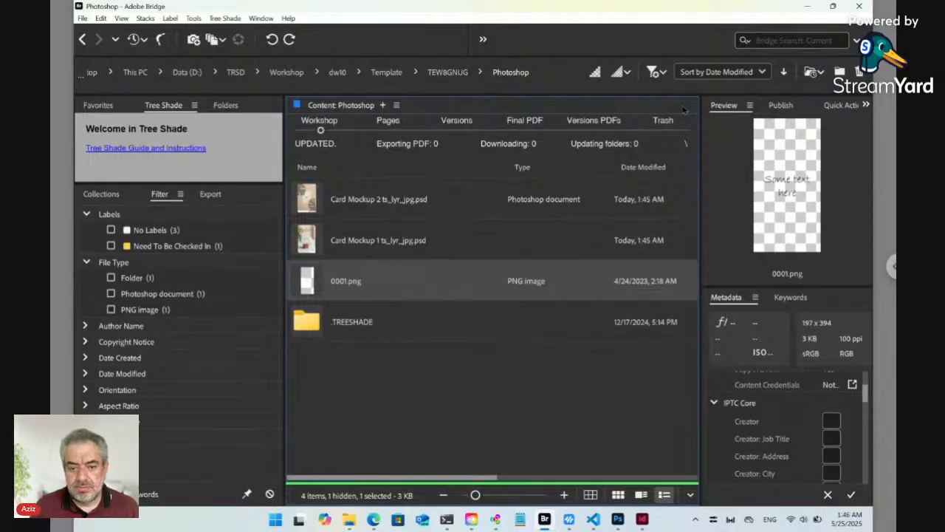
{"action": "left_click", "coordinate": [449, 74]}
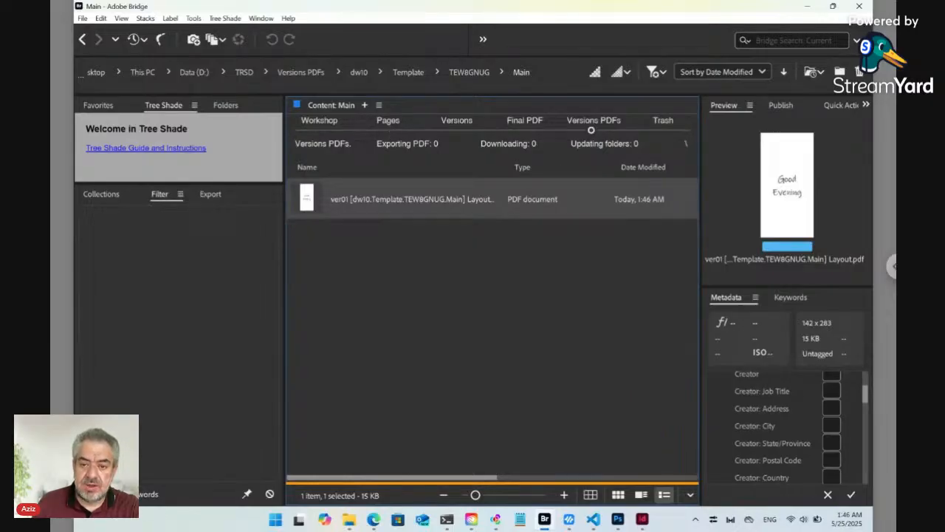
{"action": "left_click", "coordinate": [389, 130]}
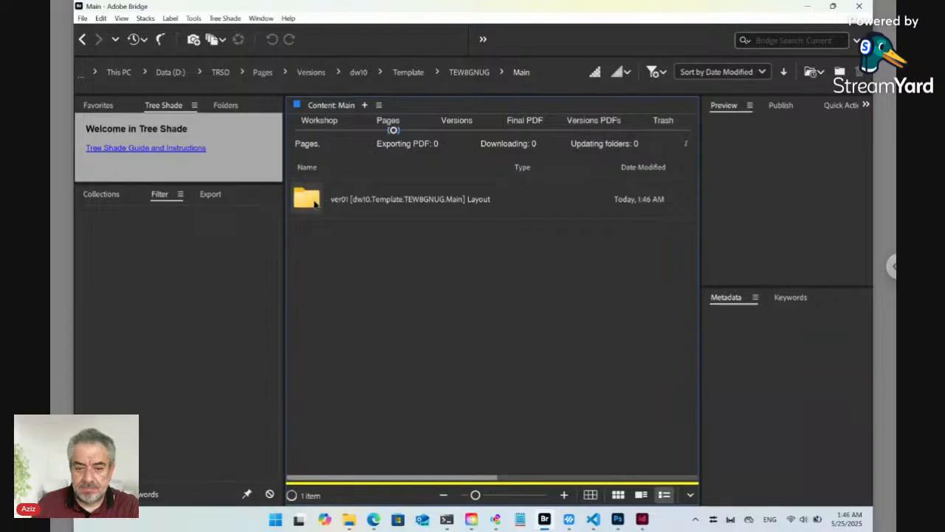
{"action": "double_click", "coordinate": [315, 203]}
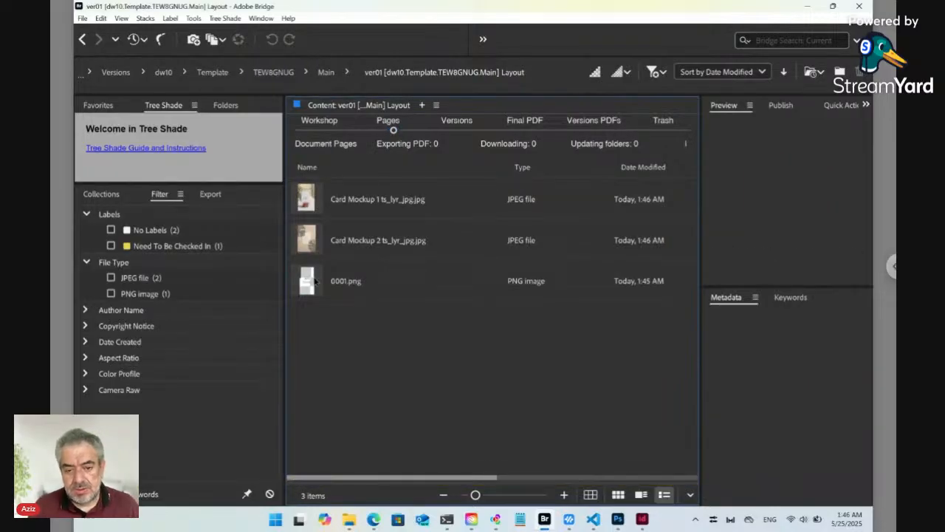
- Preview the version's 0001.png, and examine the Card Mockup 1 and Card Mockup 2 JPEGs in full-screen view
{"action": "left_click", "coordinate": [313, 280]}
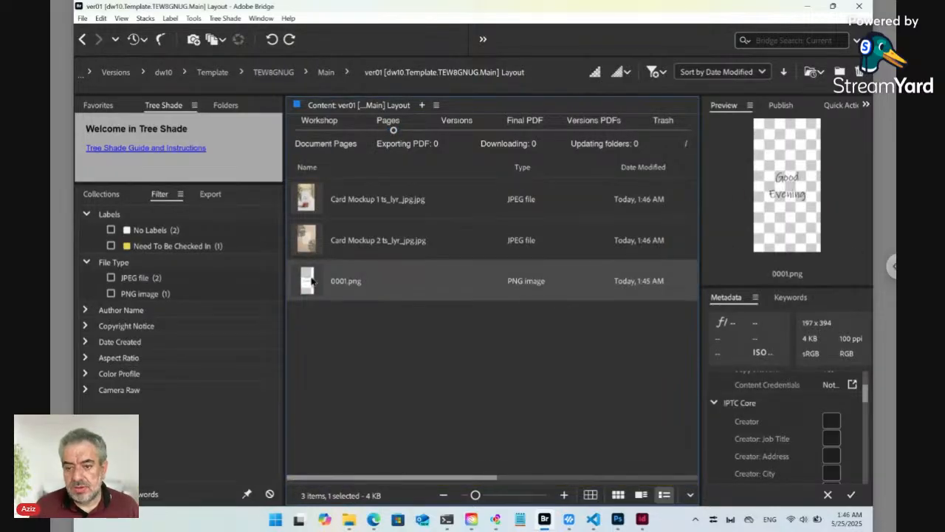
{"action": "key", "text": "Up"}
{"action": "key", "text": "space"}
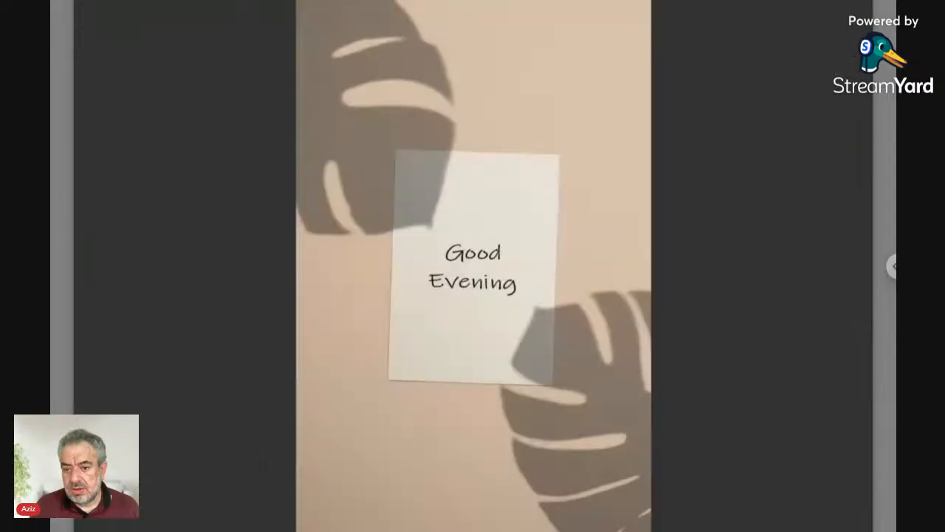
{"action": "key", "text": "Left"}
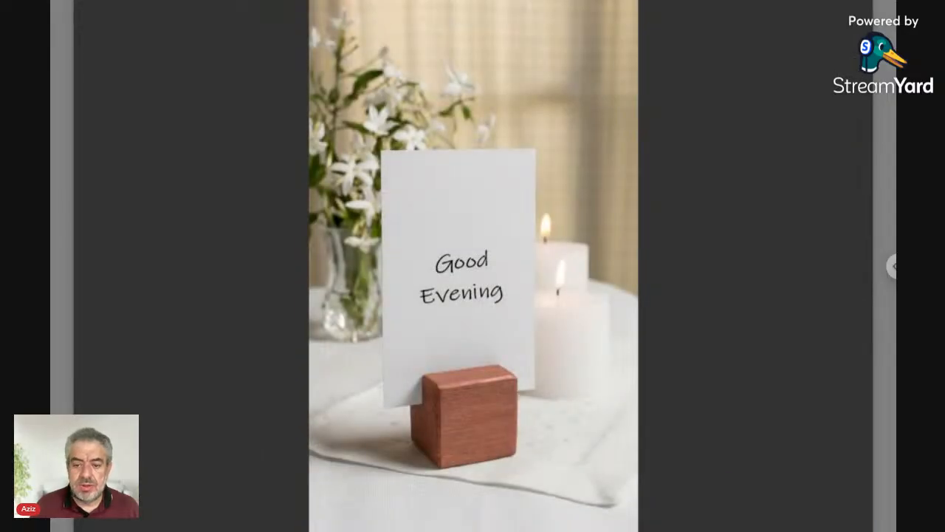
{"action": "key", "text": "Right"}
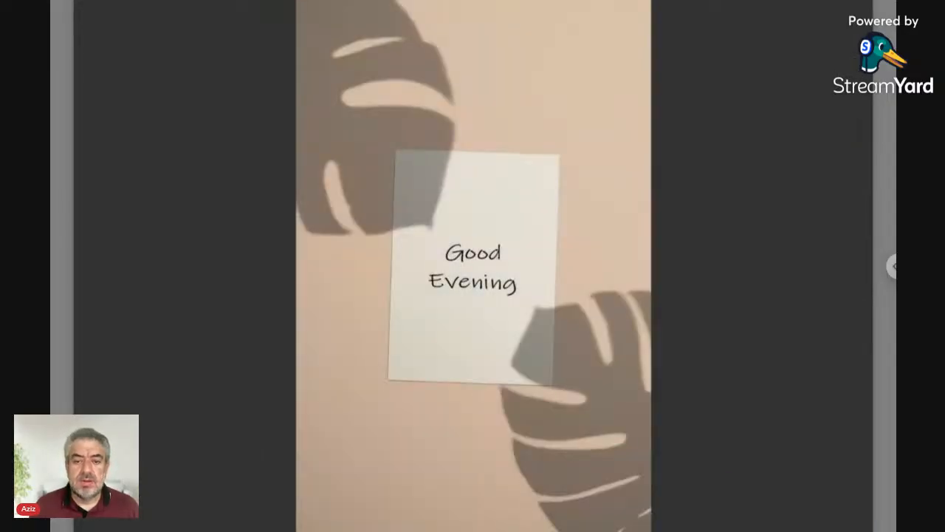
{"action": "key", "text": "space"}
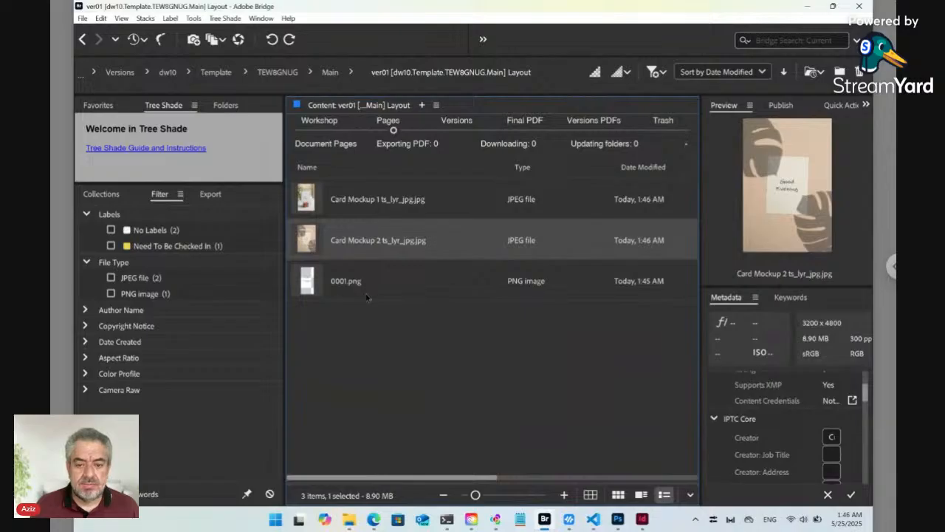
- Return to the Workshop folder, preview the Main layout file, and close that layout in InDesign
{"action": "left_click", "coordinate": [399, 327]}
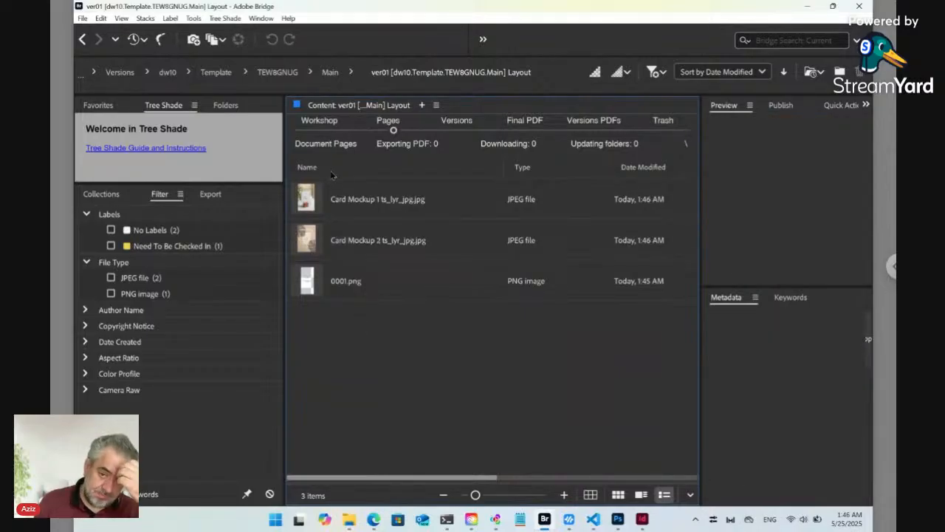
{"action": "left_click", "coordinate": [321, 130]}
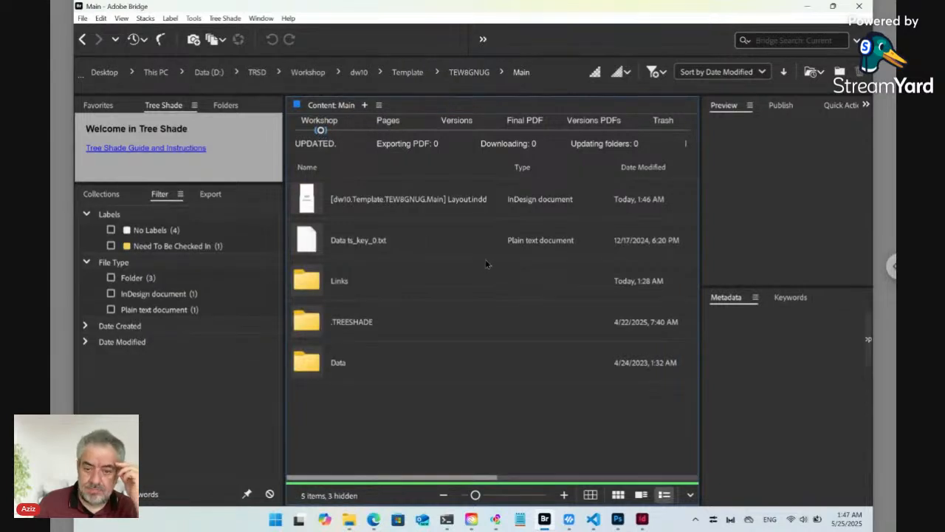
{"action": "left_click", "coordinate": [309, 199]}
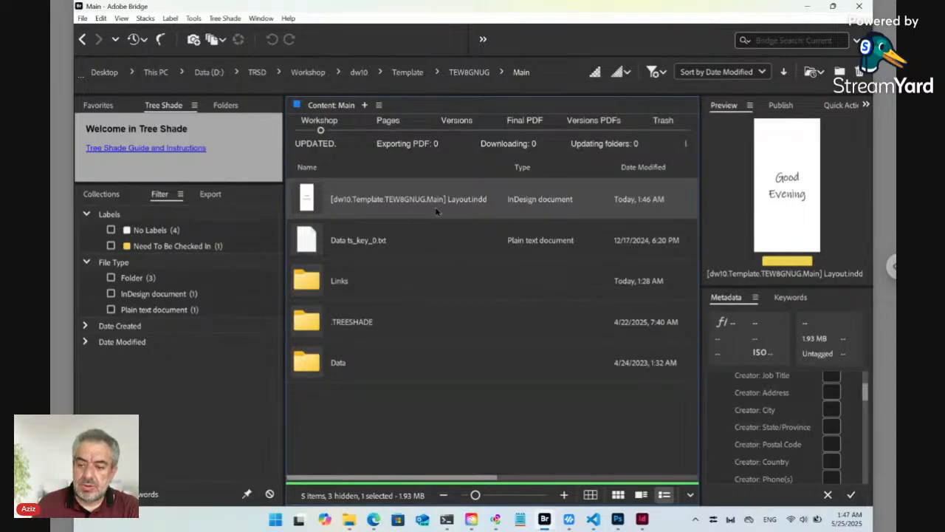
{"action": "left_click", "coordinate": [642, 519]}
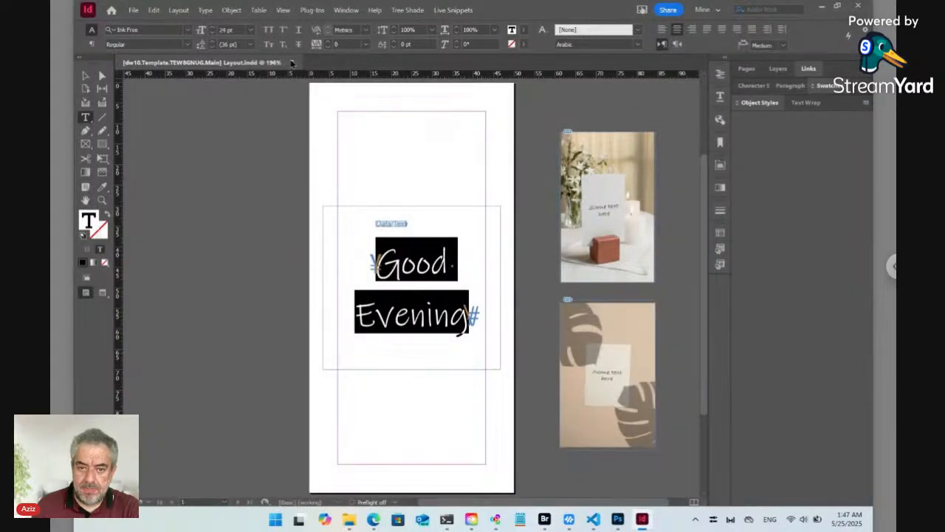
{"action": "left_click", "coordinate": [293, 64]}
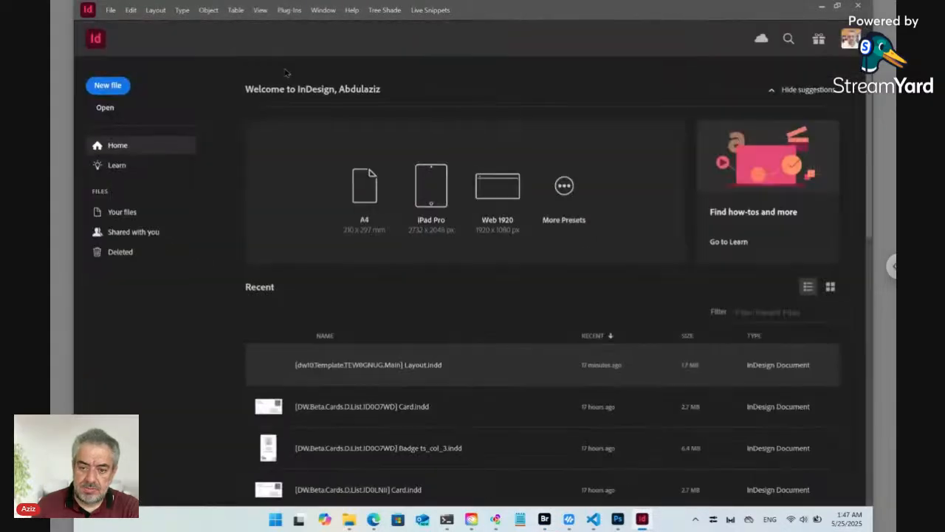
- Switch to Bridge, view the Main template's Versions folder, and return to its Workshop folder
{"action": "left_click", "coordinate": [545, 520]}
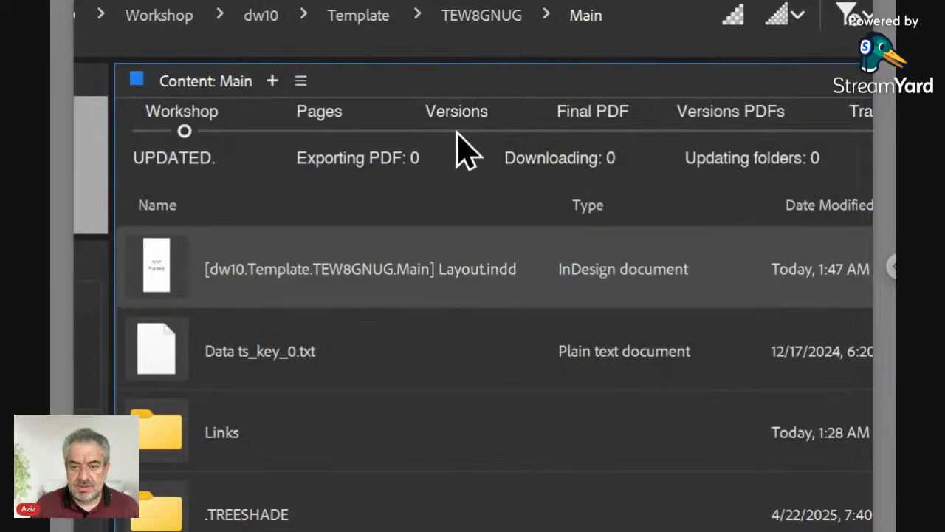
{"action": "left_click", "coordinate": [458, 132]}
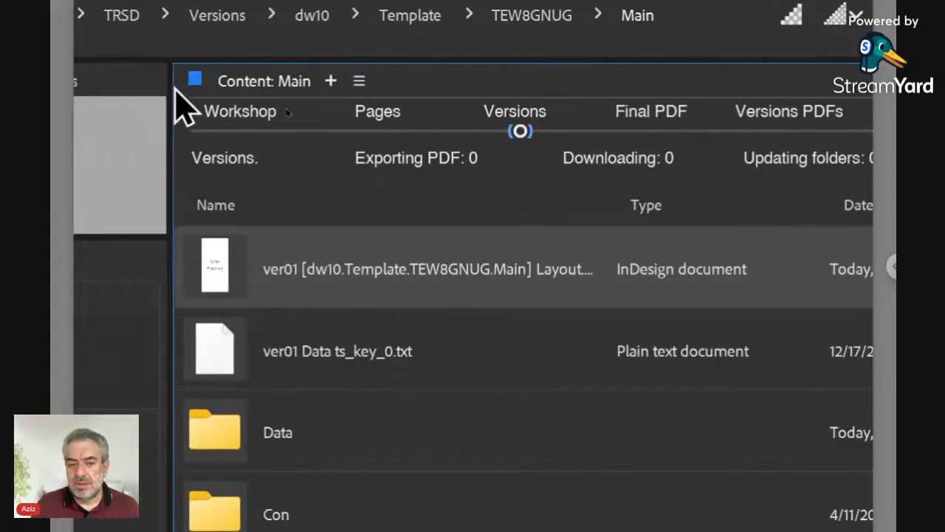
{"action": "left_click", "coordinate": [239, 133]}
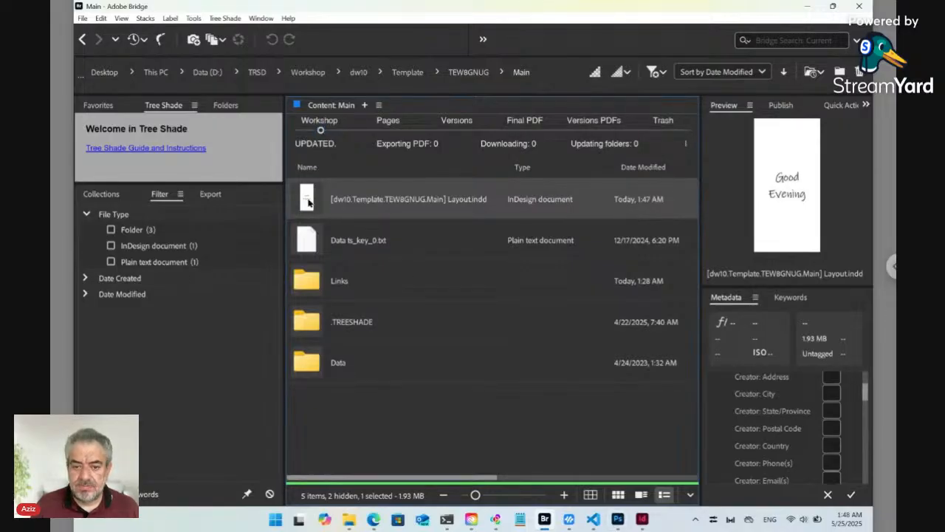
- Reopen the Main layout in InDesign and replace the whole content of the Data/Text live snippet with "Hello World!"
{"action": "double_click", "coordinate": [308, 202]}
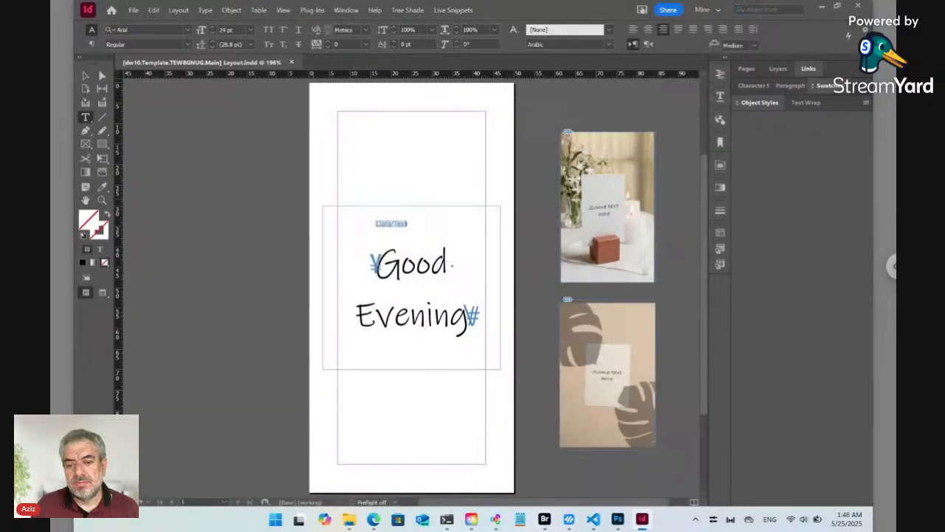
{"action": "left_click", "coordinate": [417, 263]}
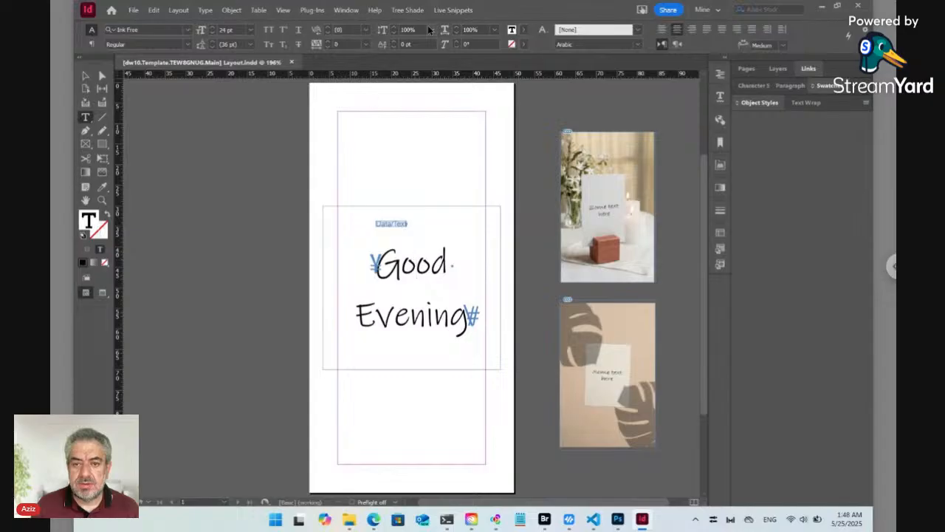
{"action": "left_click", "coordinate": [457, 11]}
{"action": "mouse_move", "coordinate": [507, 85]}
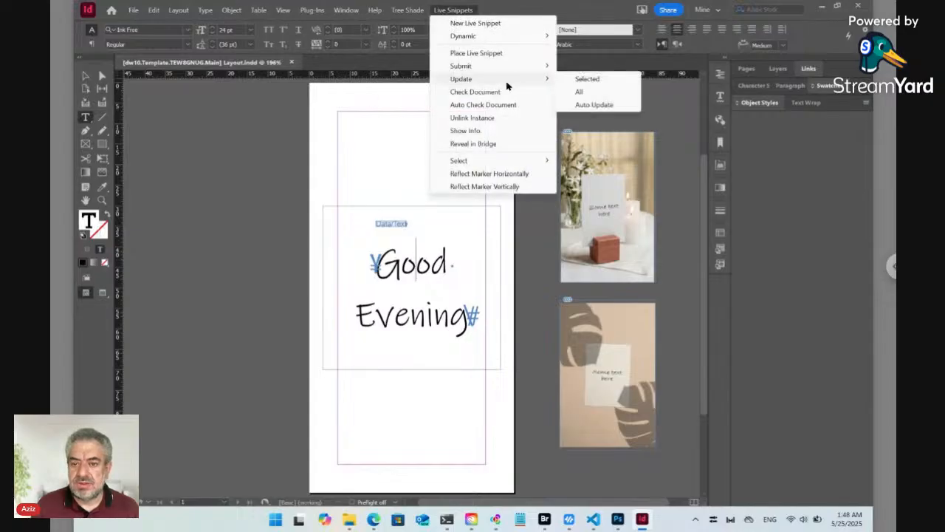
{"action": "mouse_move", "coordinate": [506, 161]}
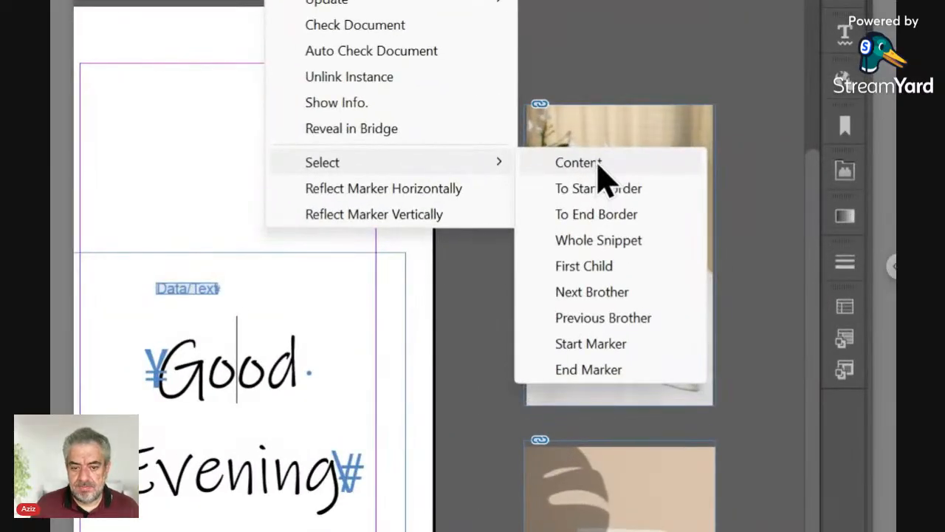
{"action": "left_click", "coordinate": [598, 164]}
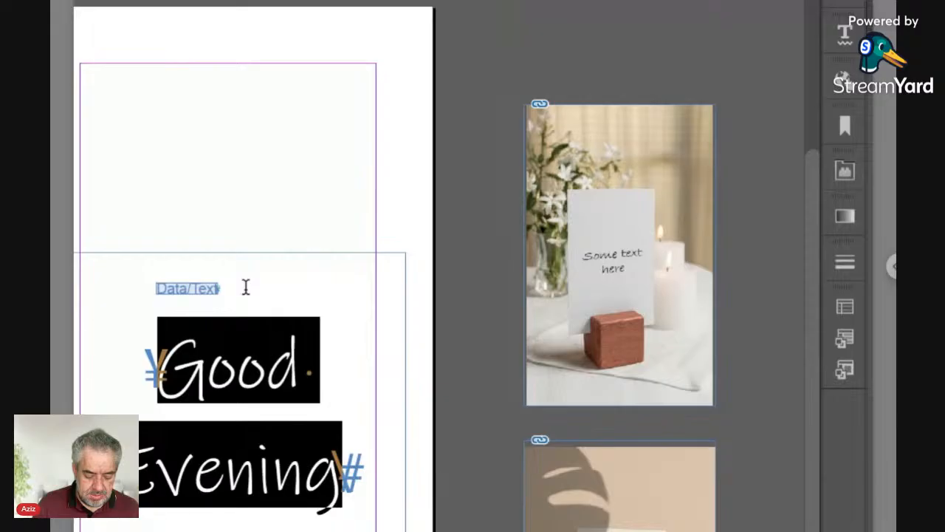
{"action": "type", "text": "H"}
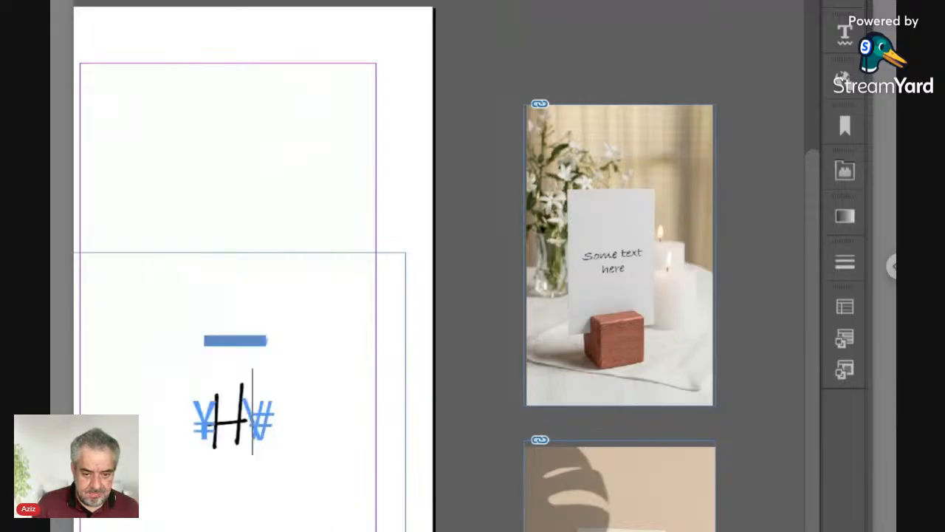
{"action": "type", "text": "ello"}
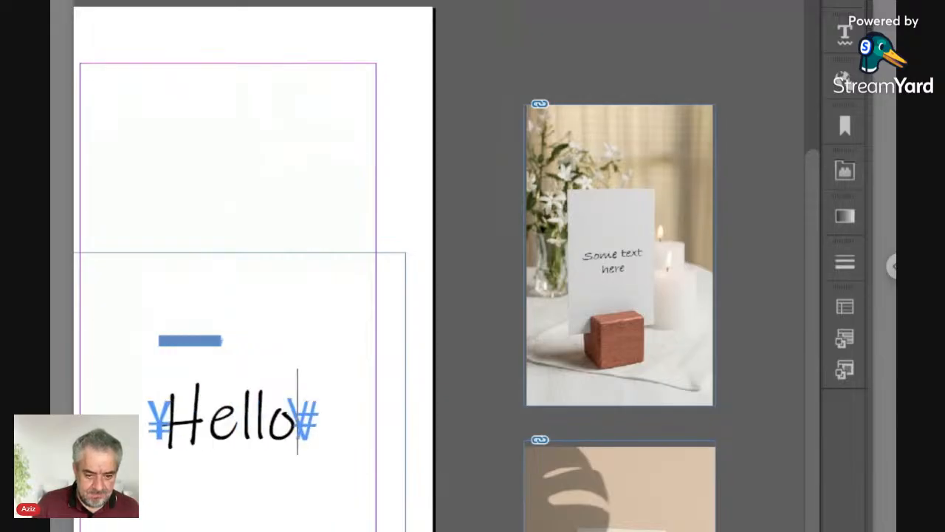
{"action": "type", "text": " World"}
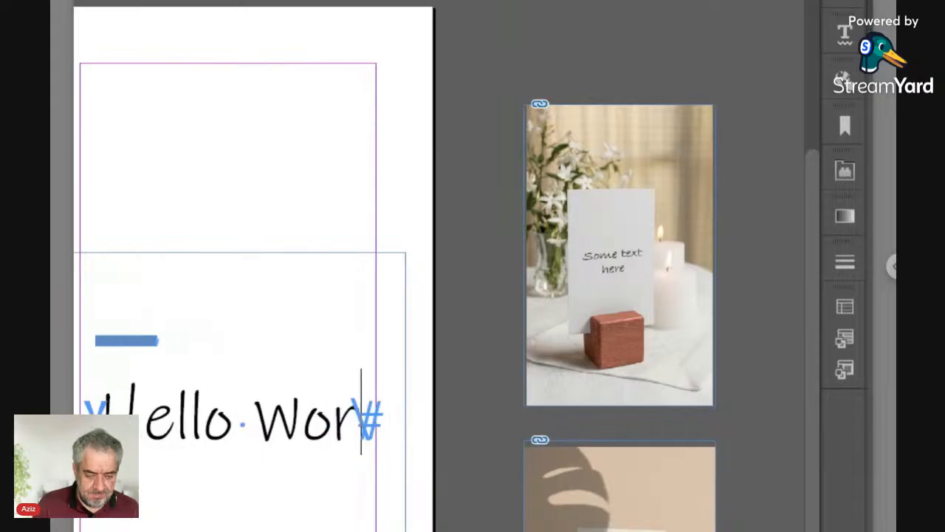
{"action": "type", "text": "!"}
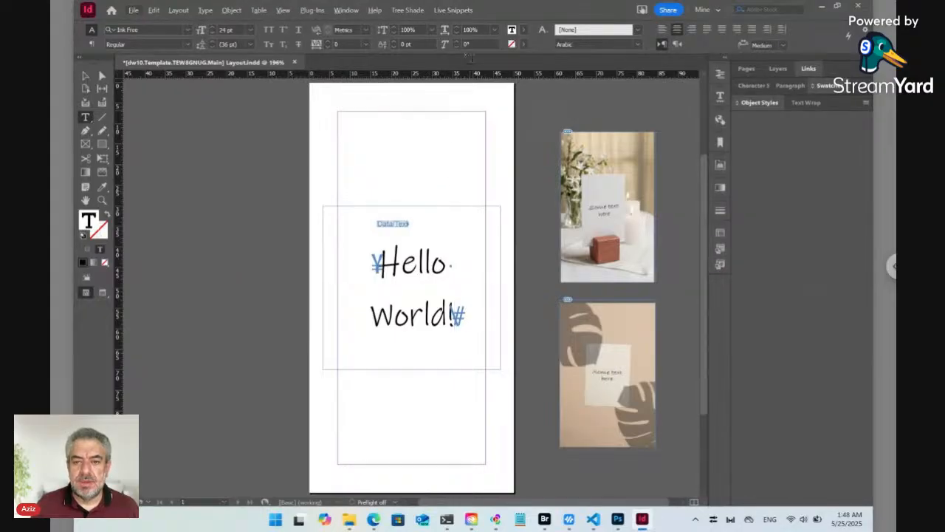
- Submit the selected Data/Text live snippet with its new text
{"action": "left_click", "coordinate": [454, 10]}
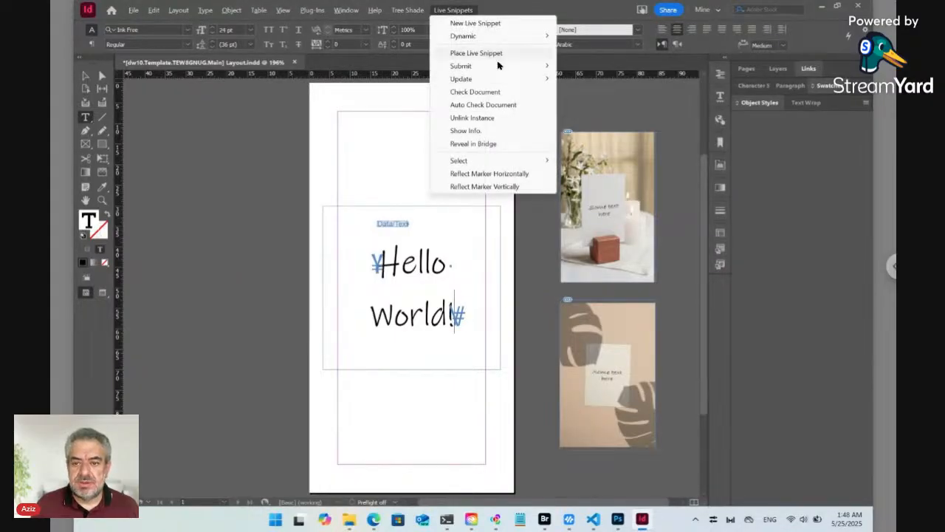
{"action": "mouse_move", "coordinate": [498, 66]}
{"action": "left_click", "coordinate": [582, 66]}
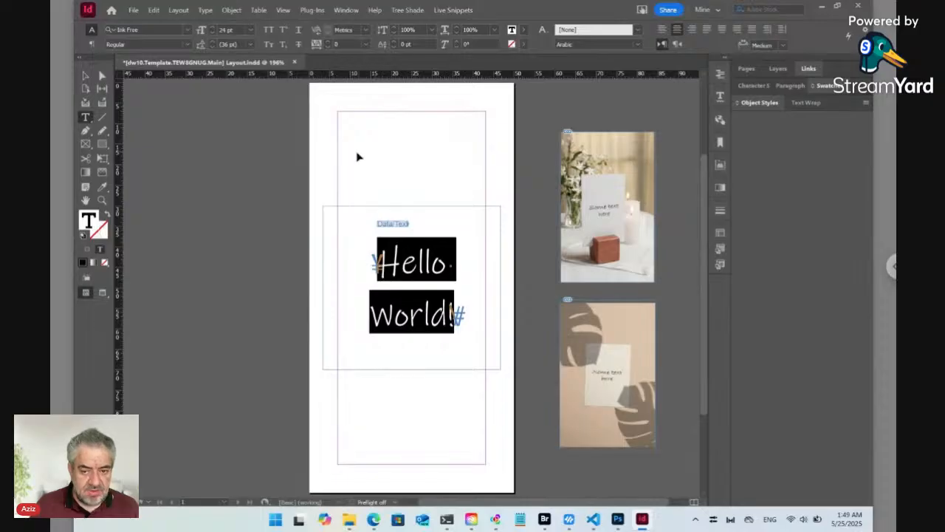
- Save the layout, decline the check-in, and close the document
{"action": "key", "text": "ctrl+s"}
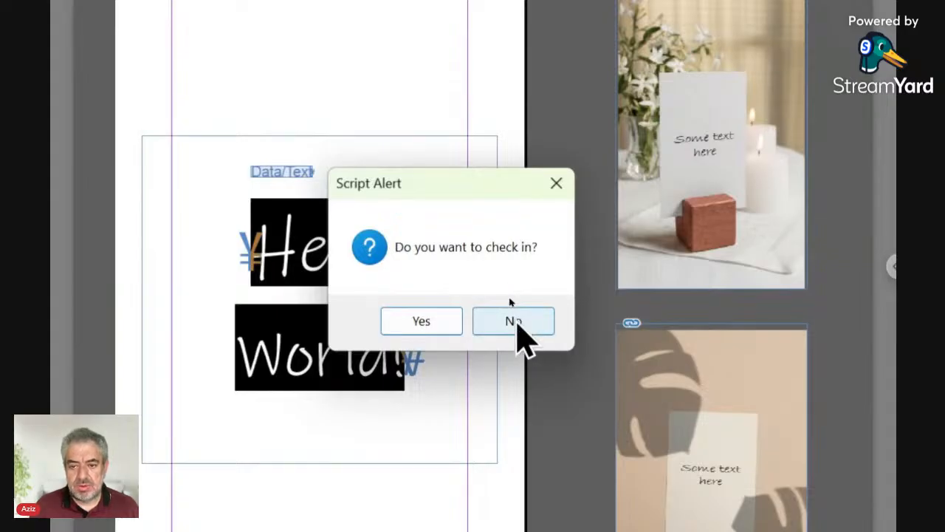
{"action": "left_click", "coordinate": [517, 329]}
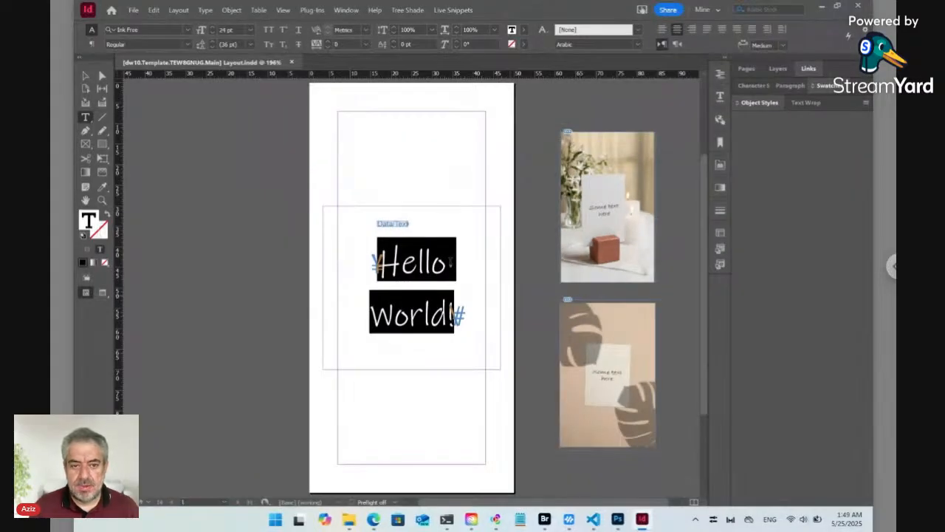
{"action": "left_click", "coordinate": [291, 62]}
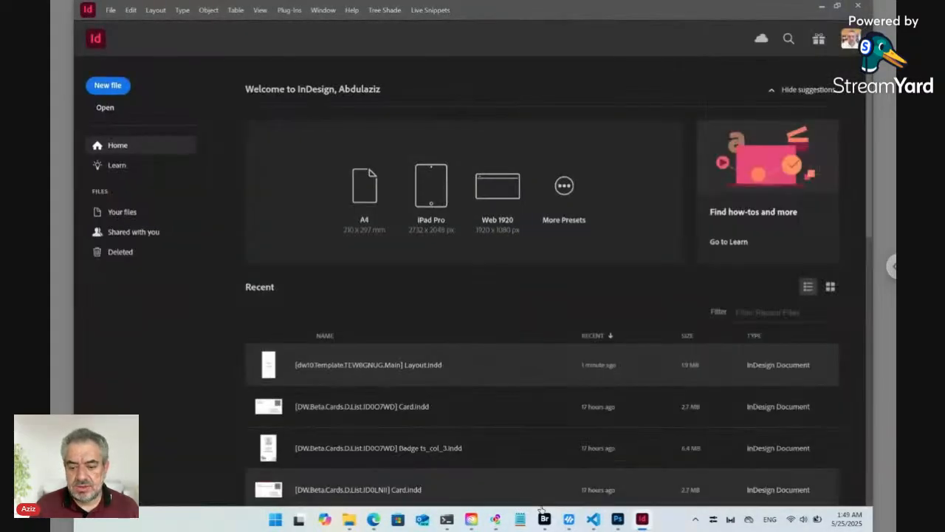
- Switch to Bridge and create a new version of the Main layout without putting it under editing
{"action": "mouse_move", "coordinate": [544, 519]}
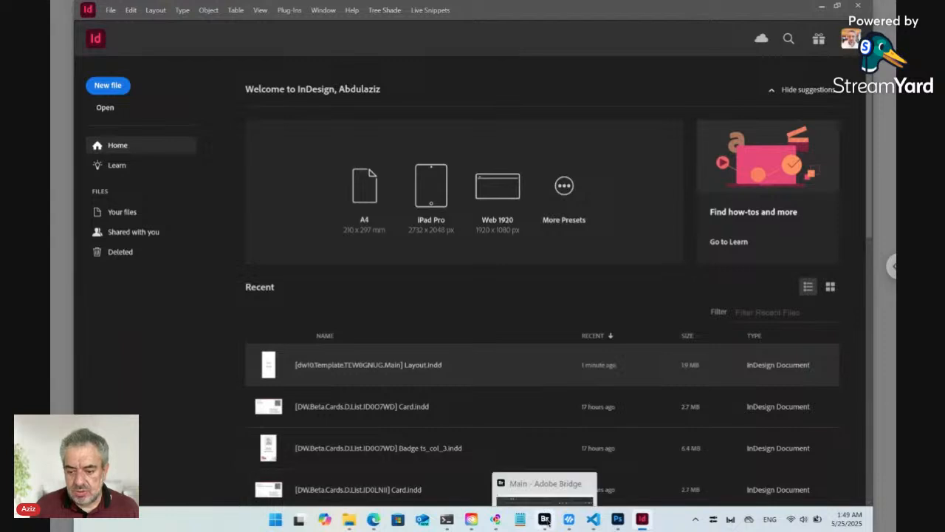
{"action": "left_click", "coordinate": [506, 444]}
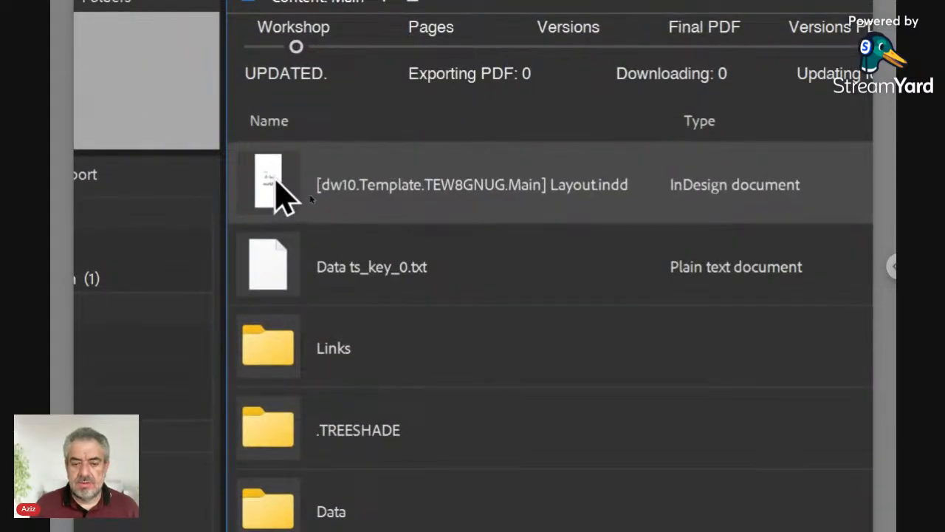
{"action": "right_click", "coordinate": [282, 193]}
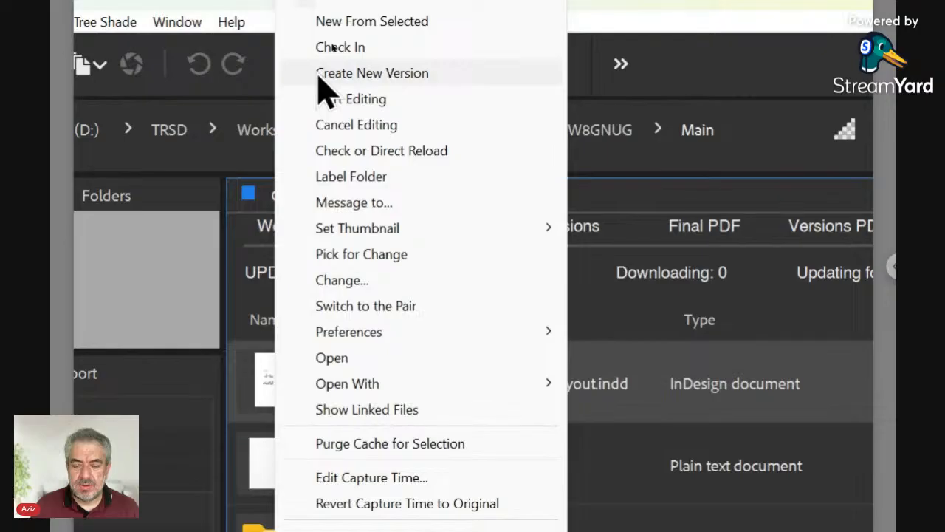
{"action": "left_click", "coordinate": [383, 75]}
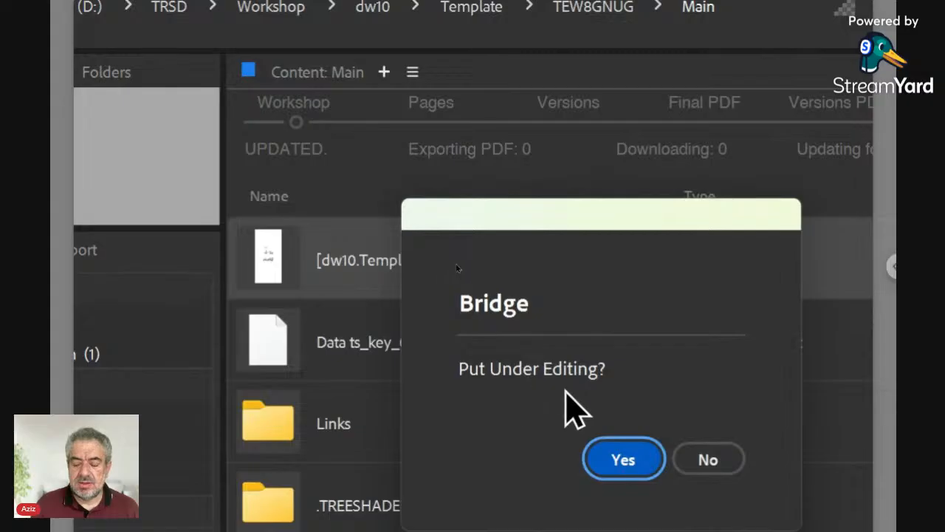
{"action": "left_click", "coordinate": [710, 460]}
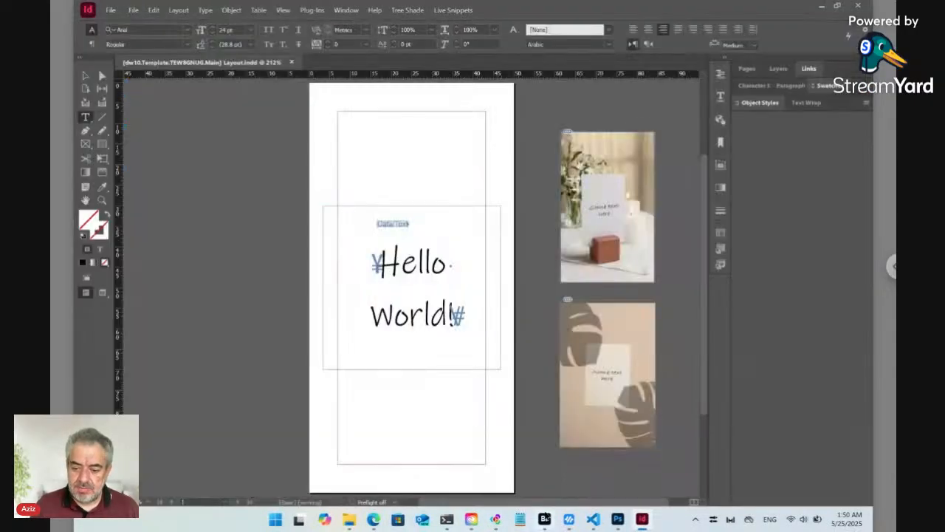
- Check Photoshop for mockup processing while the version is being created, and switch back to Bridge
{"action": "mouse_move", "coordinate": [545, 520]}
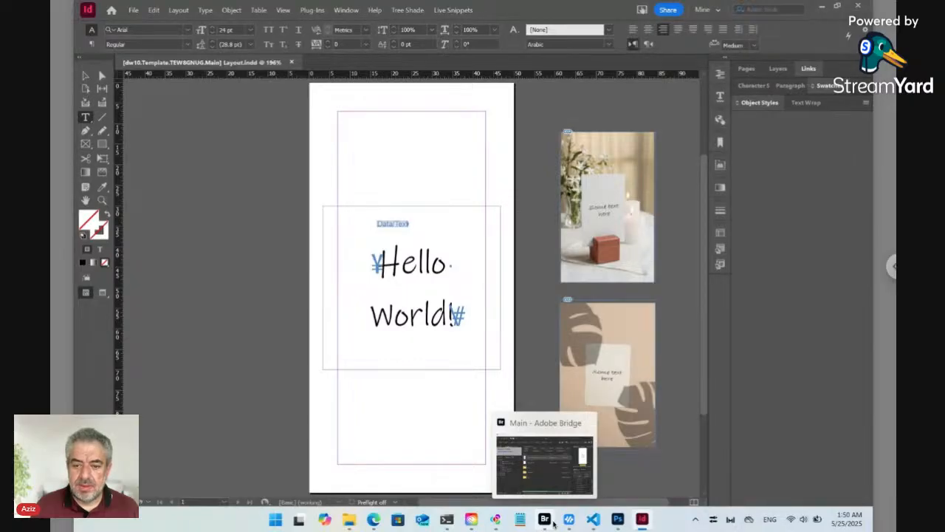
{"action": "left_click", "coordinate": [617, 520]}
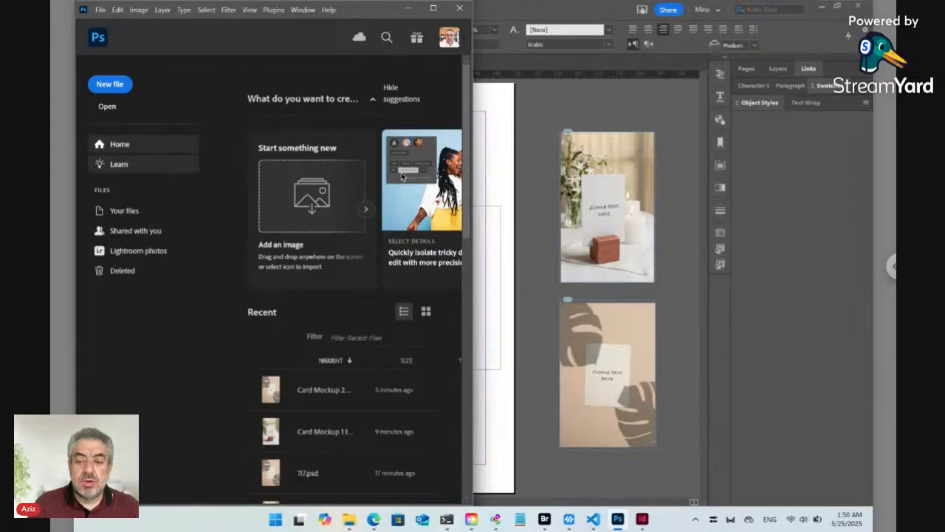
{"action": "key", "text": "alt+Tab"}
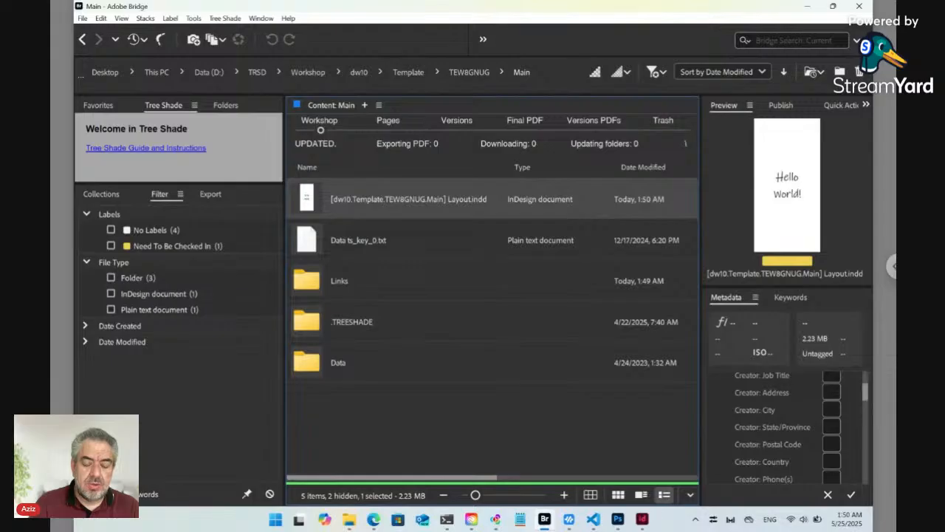
- Examine the Versions PDFs folder with the Name column widened to show full file names, and return to the Workshop folder
{"action": "left_click", "coordinate": [592, 129]}
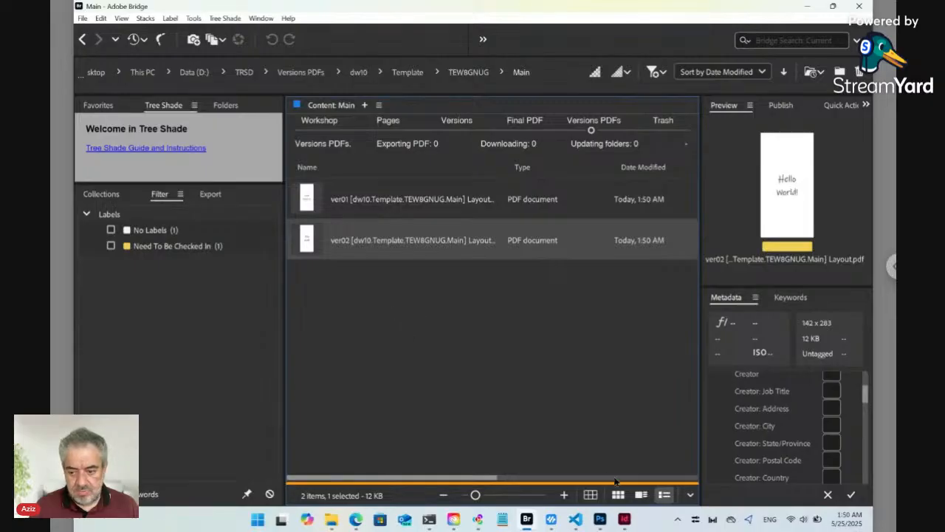
{"action": "left_click", "coordinate": [624, 519]}
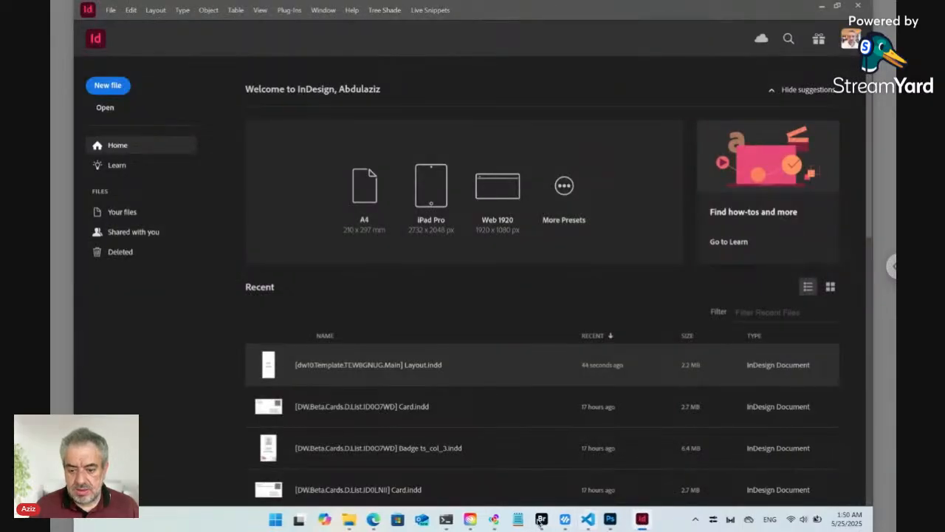
{"action": "left_click", "coordinate": [523, 471]}
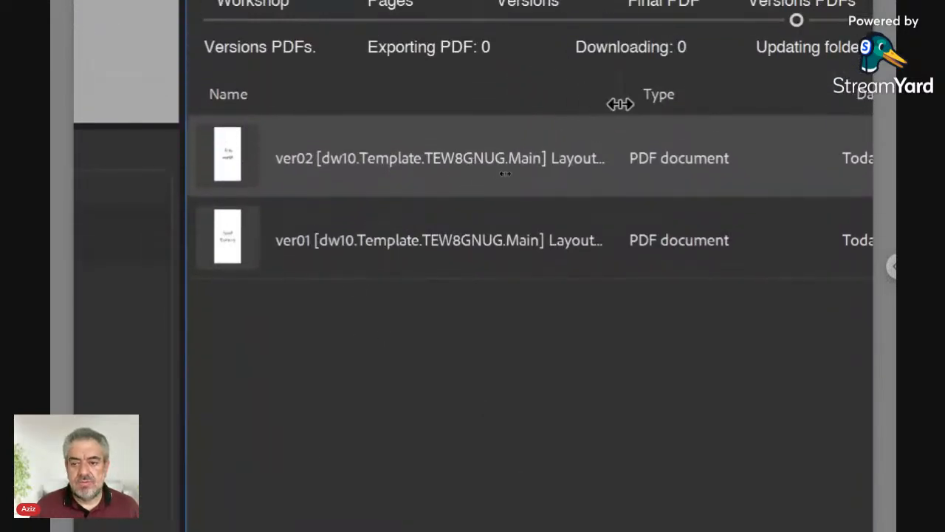
{"action": "left_click_drag", "start_coordinate": [622, 102], "coordinate": [753, 104]}
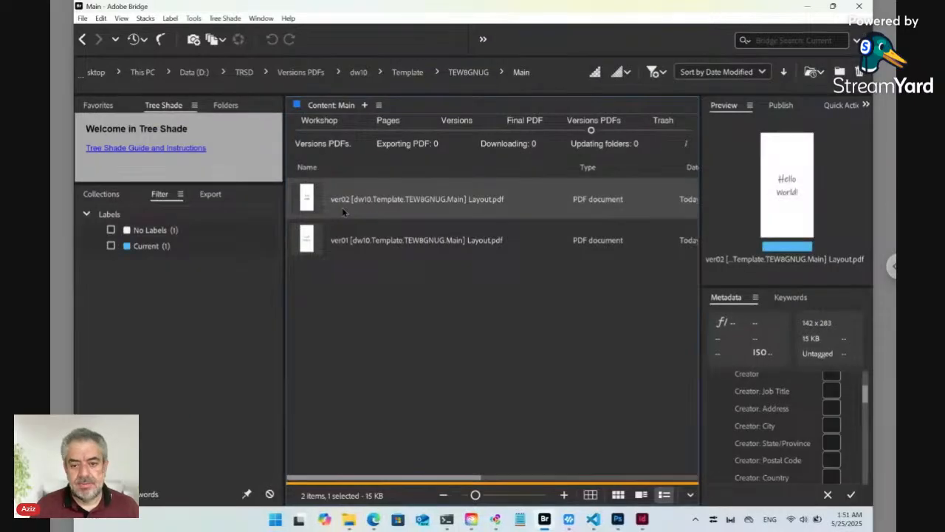
{"action": "left_click", "coordinate": [320, 128]}
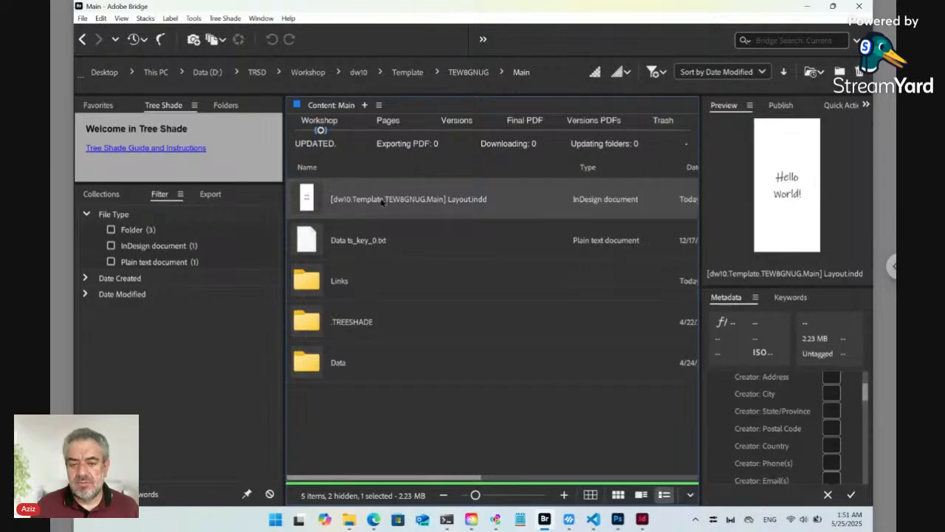
- Compare the Main layout's files across the Versions, Versions PDFs and Workshop folders
{"action": "left_click", "coordinate": [458, 132]}
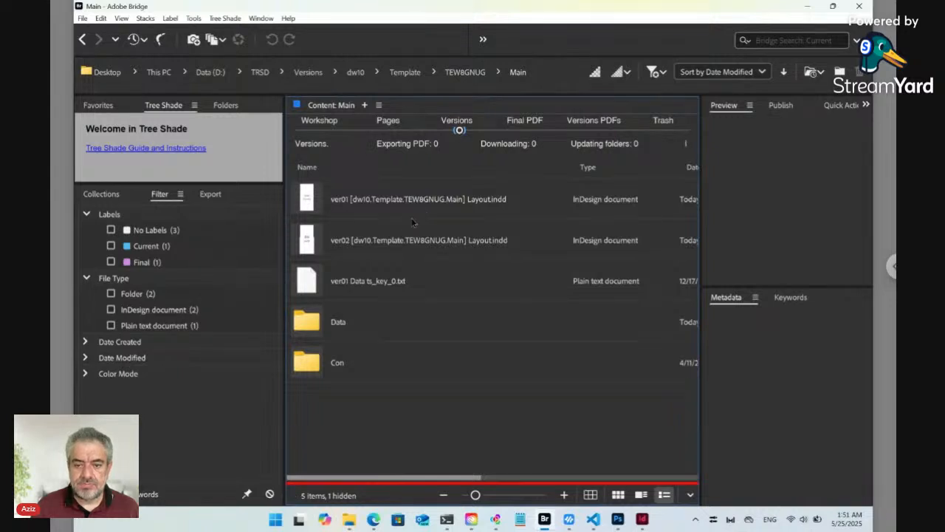
{"action": "left_click", "coordinate": [592, 131]}
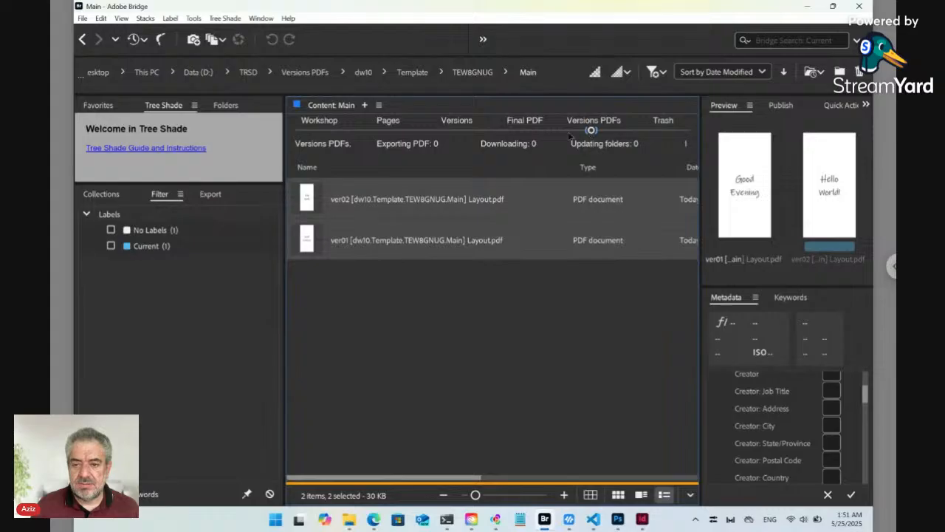
{"action": "left_click", "coordinate": [459, 130]}
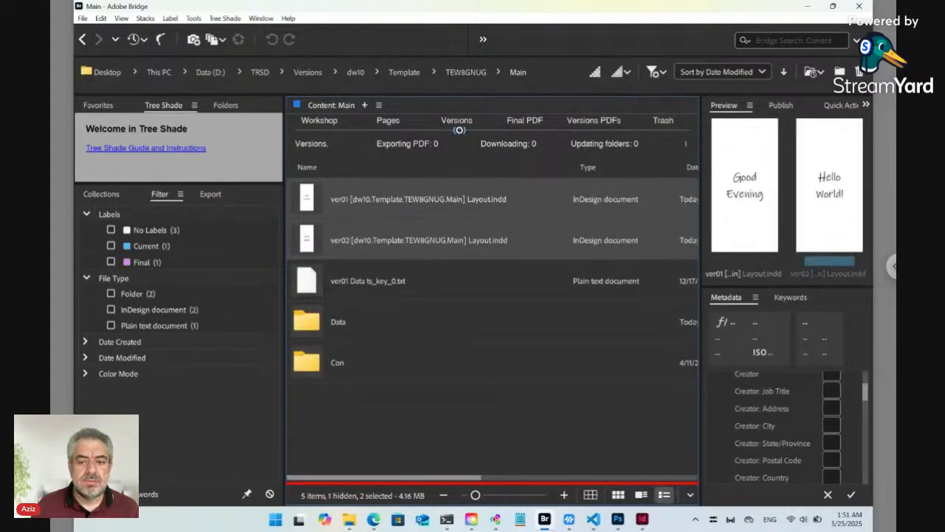
{"action": "left_click", "coordinate": [320, 131]}
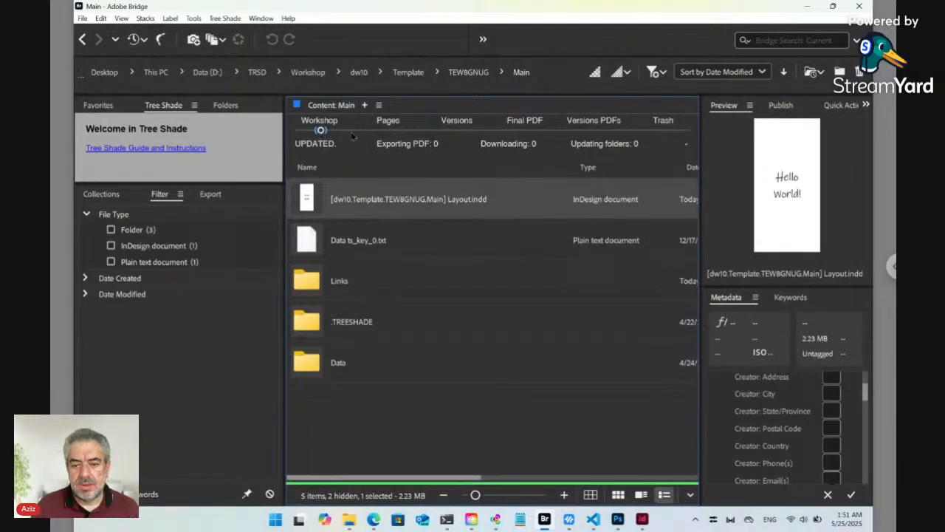
{"action": "left_click", "coordinate": [458, 130]}
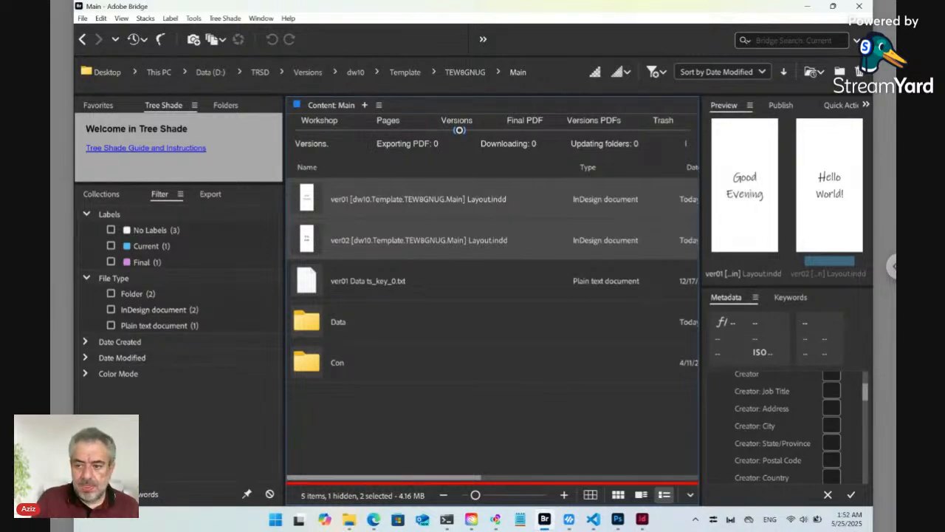
- Open the ver02 layout folder under Pages and preview Card Mockup 1 and Card Mockup 2 full screen
{"action": "left_click", "coordinate": [390, 130]}
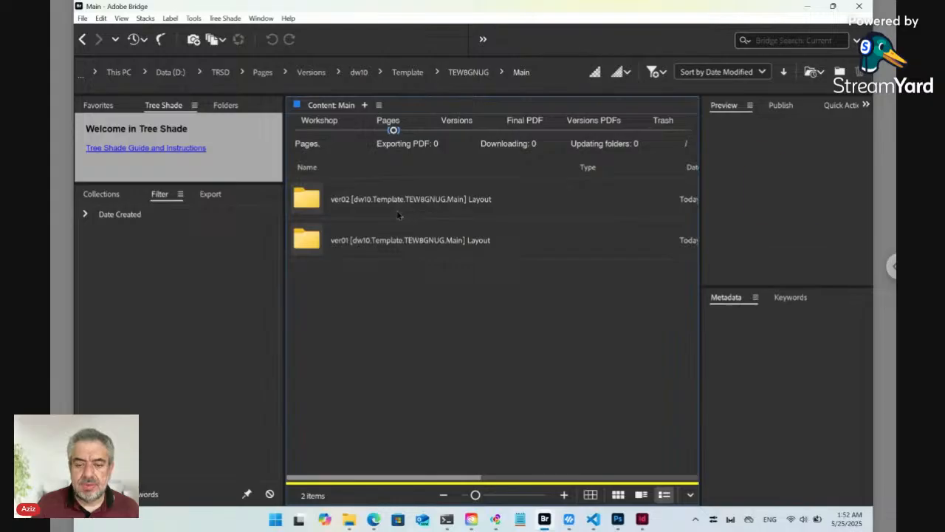
{"action": "left_click", "coordinate": [399, 215]}
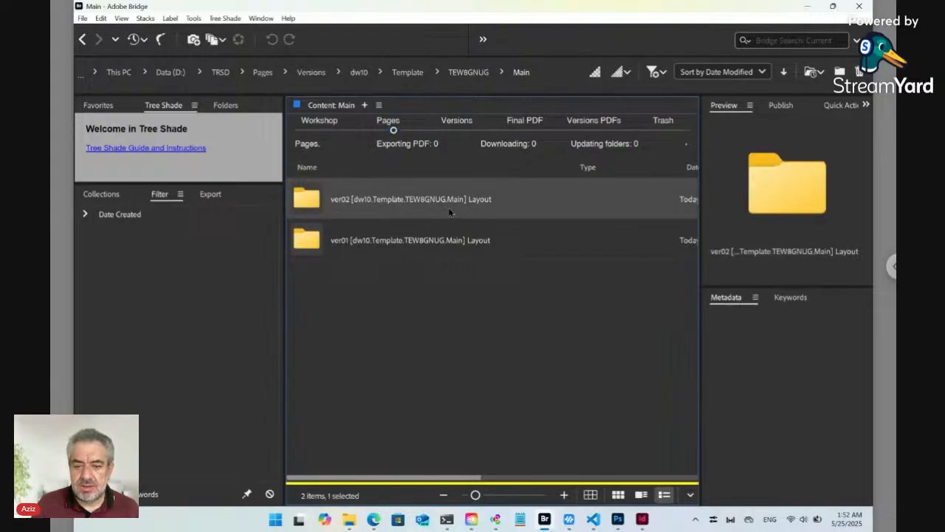
{"action": "double_click", "coordinate": [331, 212]}
{"action": "left_click", "coordinate": [365, 207]}
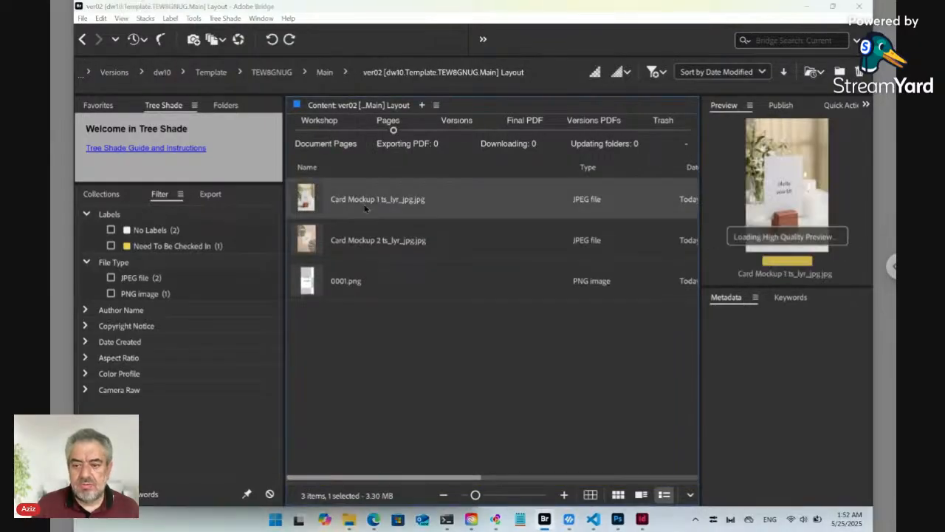
{"action": "key", "text": "space"}
{"action": "key", "text": "Right"}
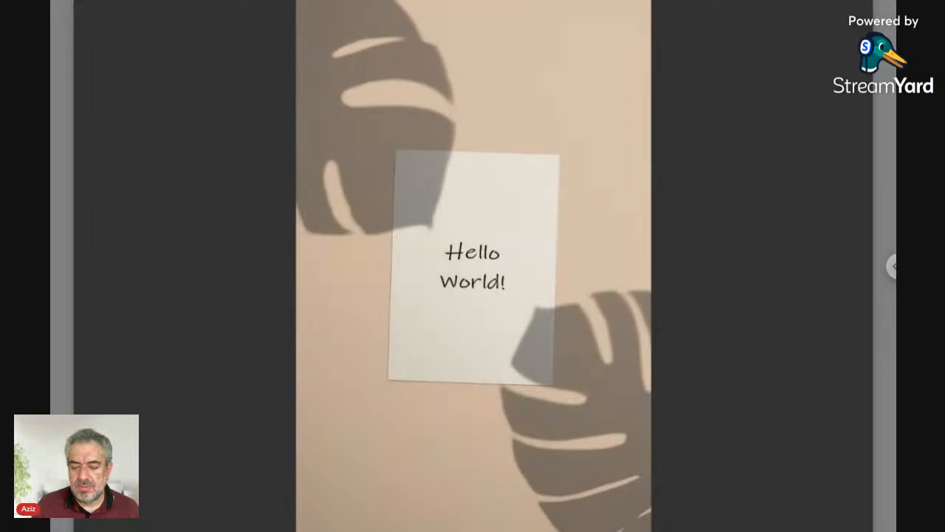
{"action": "key", "text": "Left"}
{"action": "key", "text": "Escape"}
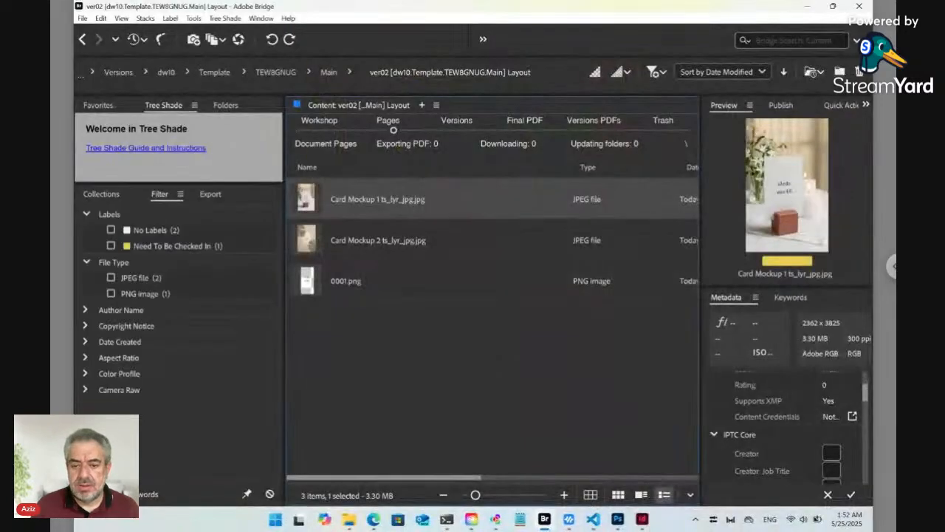
- Open the ver01 layout's pages folder, preview Card Mockup 1 full screen, and return to the Main pages folder
{"action": "left_click", "coordinate": [330, 74]}
{"action": "double_click", "coordinate": [325, 238]}
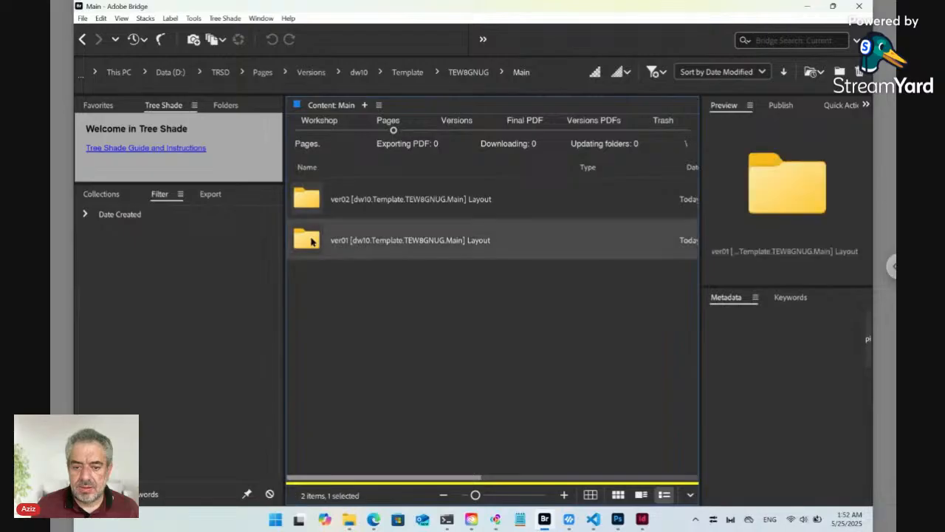
{"action": "left_click", "coordinate": [310, 198]}
{"action": "key", "text": "space"}
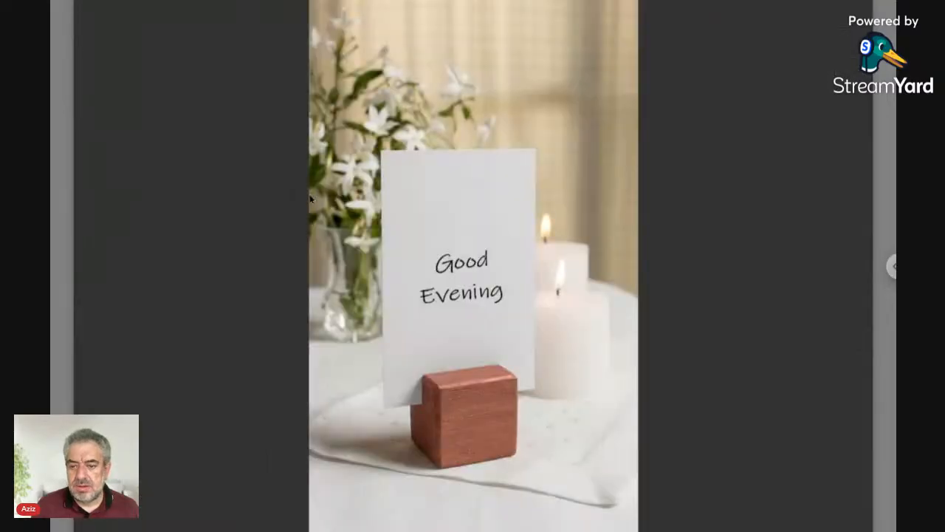
{"action": "key", "text": "space"}
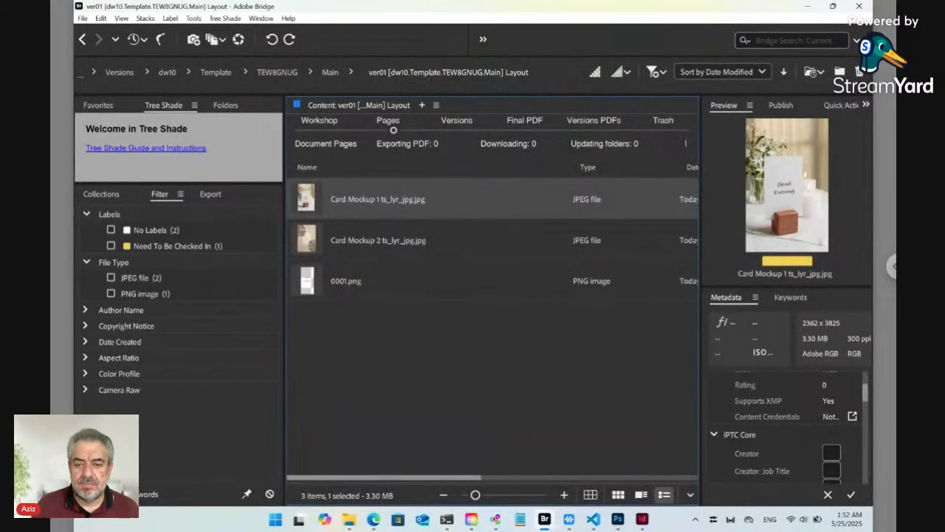
{"action": "left_click", "coordinate": [330, 73]}
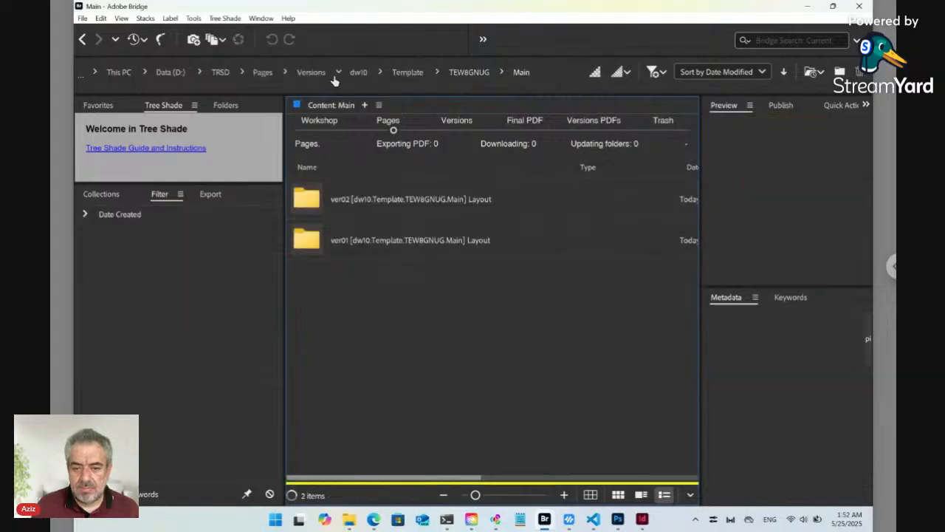
- Open the Main layout from the Workshop folder in InDesign to inspect it, close it, and switch back to Bridge
{"action": "left_click", "coordinate": [321, 131]}
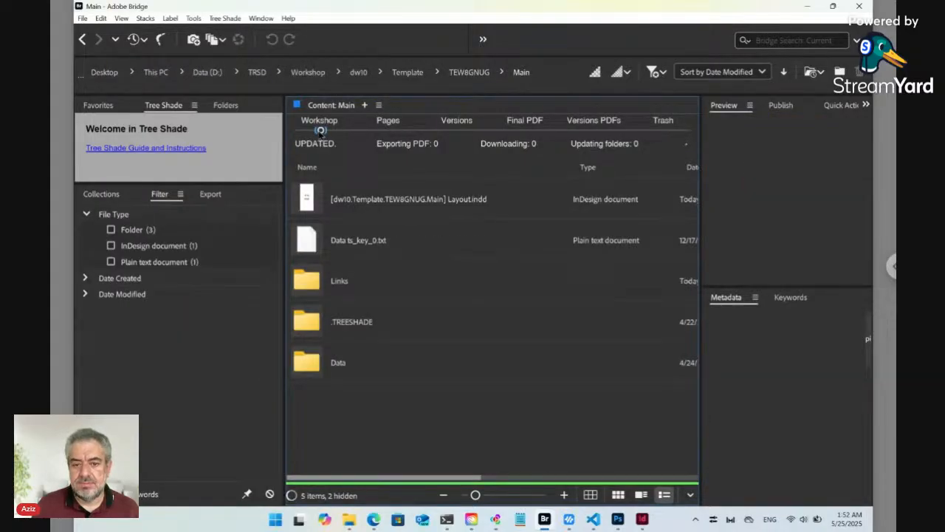
{"action": "left_click", "coordinate": [389, 206]}
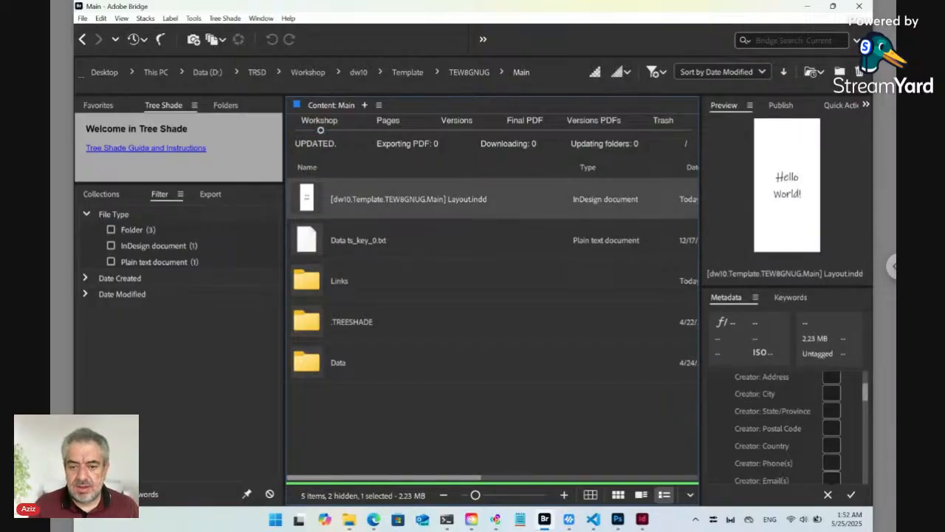
{"action": "left_click", "coordinate": [441, 200]}
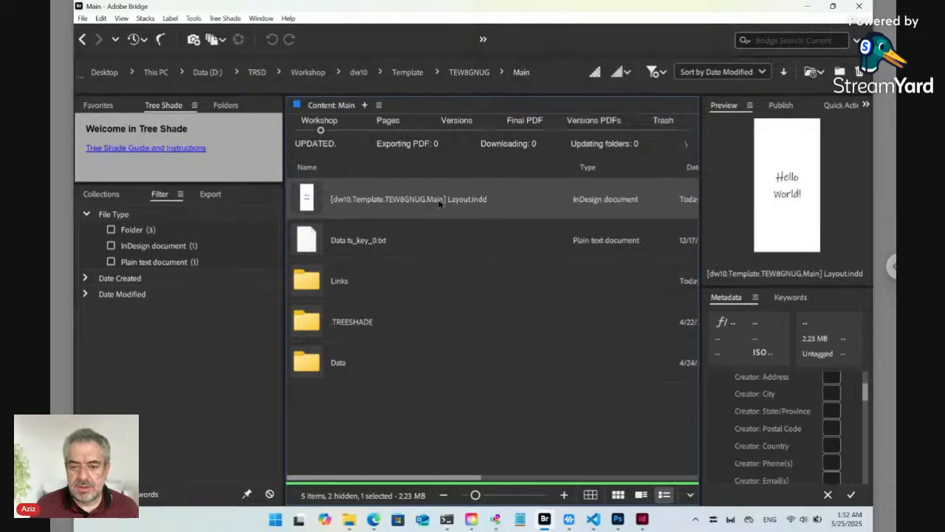
{"action": "left_click", "coordinate": [424, 211]}
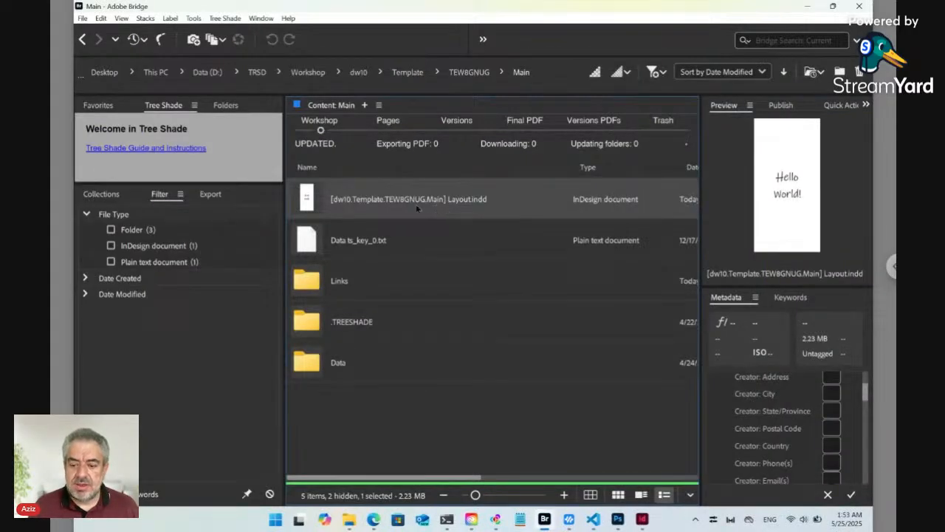
{"action": "mouse_move", "coordinate": [644, 521]}
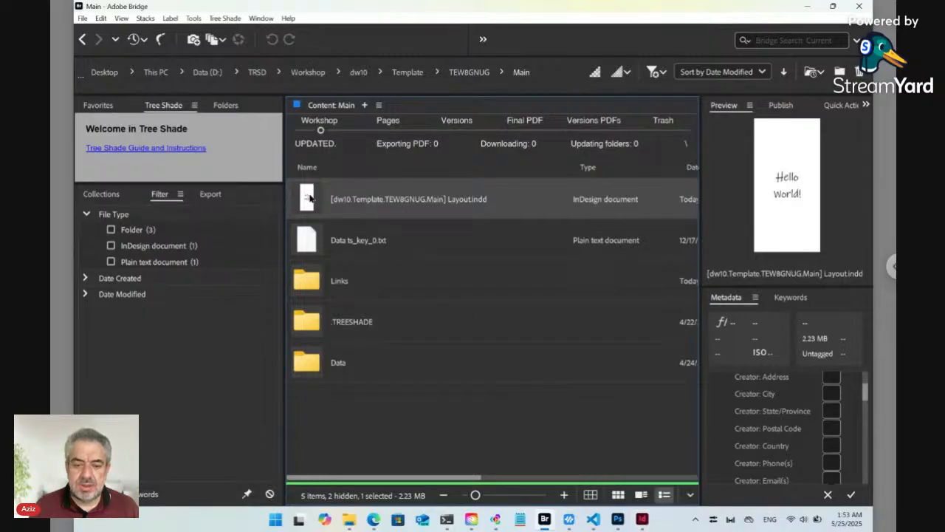
{"action": "double_click", "coordinate": [310, 198]}
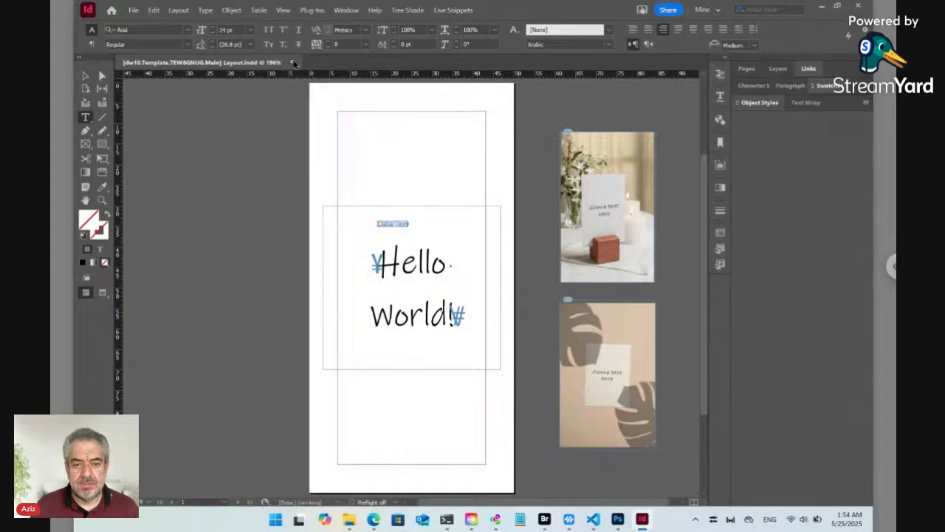
{"action": "left_click", "coordinate": [293, 63]}
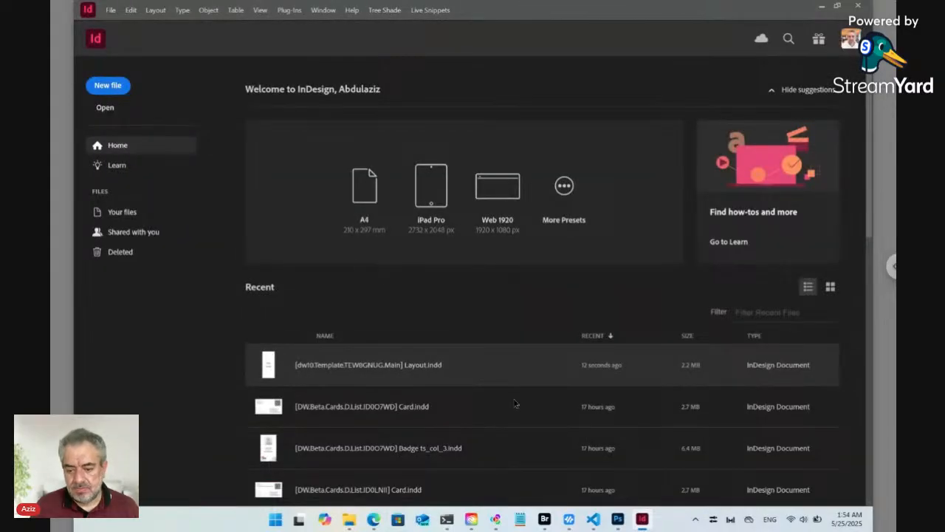
{"action": "left_click", "coordinate": [547, 522]}
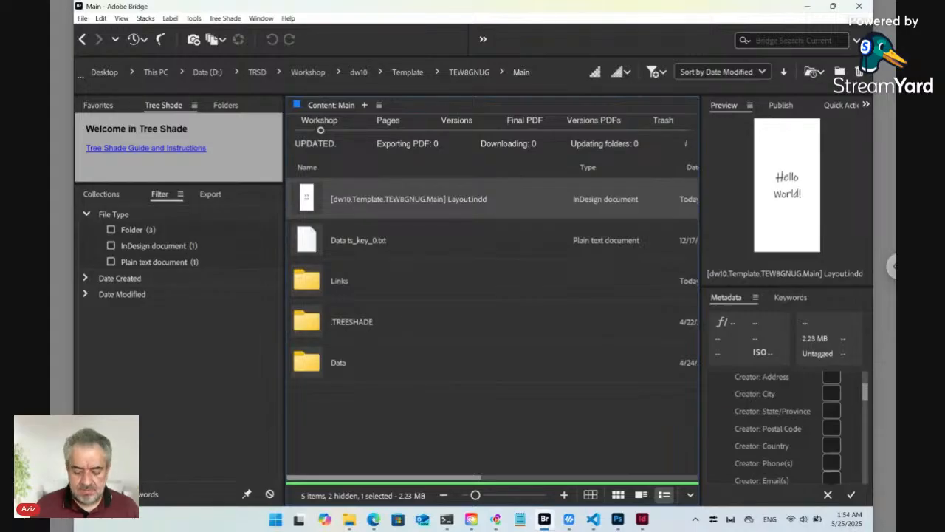
- Create a folder named New inside the Main workshop folder
{"action": "key", "text": "ctrl+shift+n"}
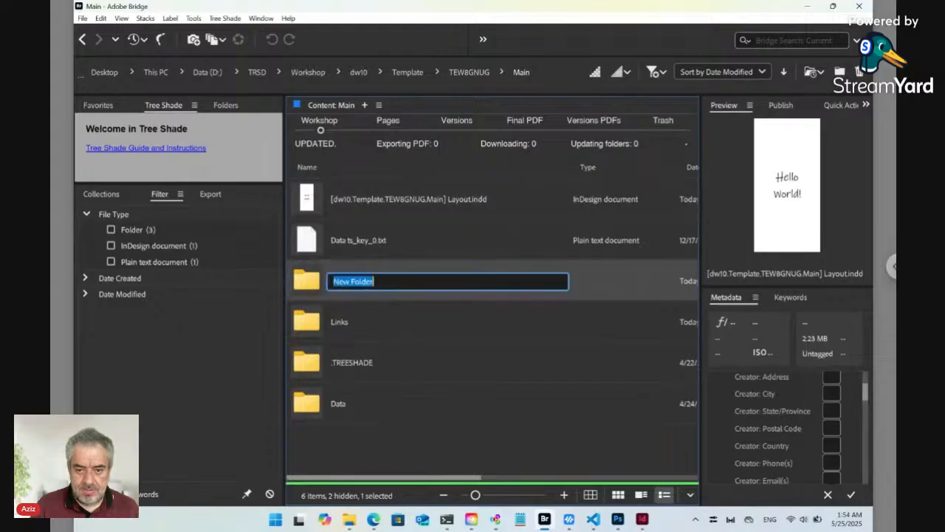
{"action": "type", "text": "N"}
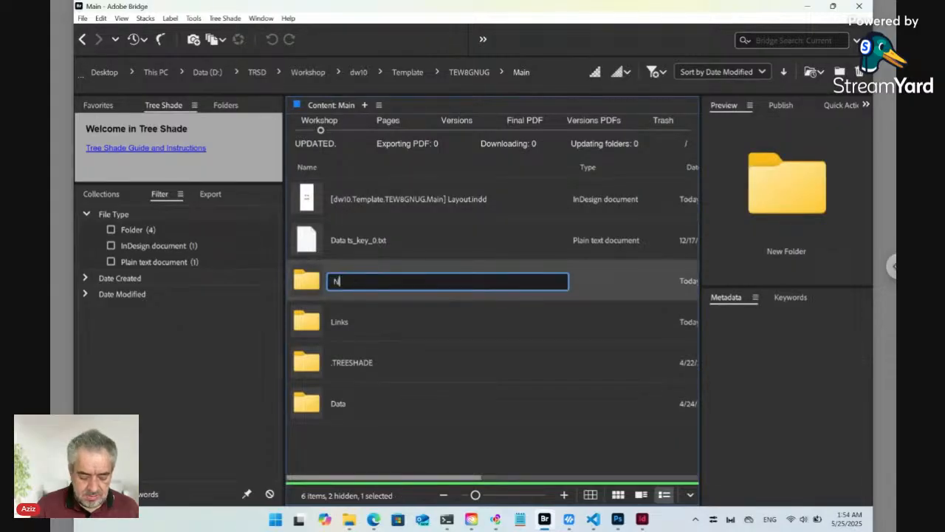
{"action": "type", "text": "ew"}
{"action": "key", "text": "Return"}
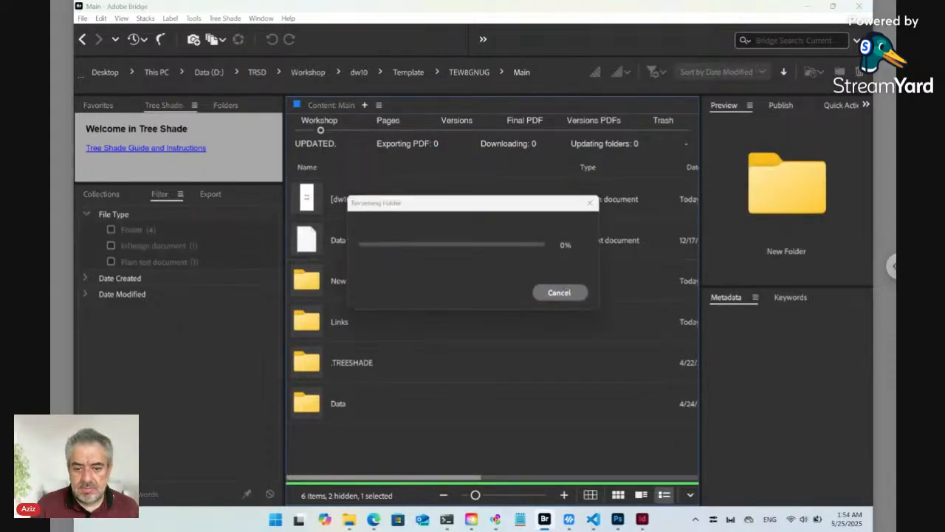
- Move the Main layout into the New folder, and open that folder to check the layout's file name
{"action": "left_click", "coordinate": [324, 198]}
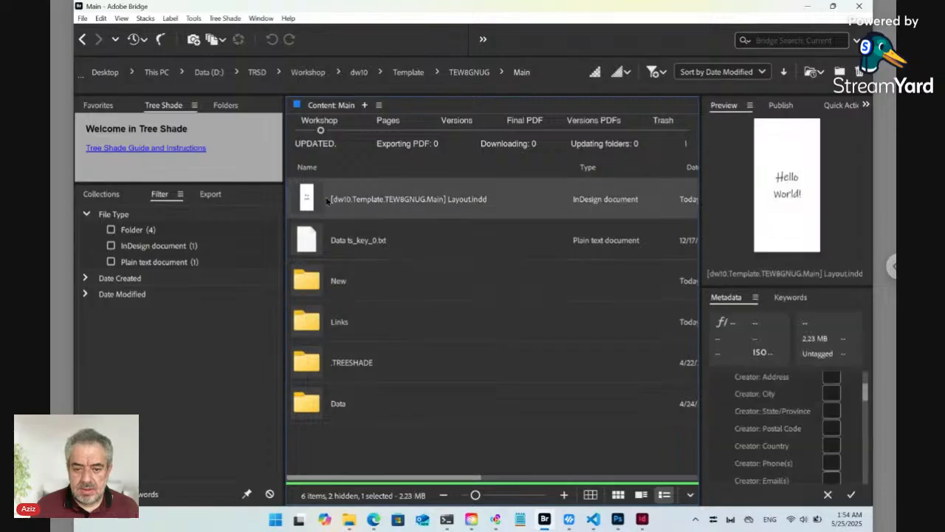
{"action": "left_click_drag", "start_coordinate": [309, 200], "coordinate": [313, 282]}
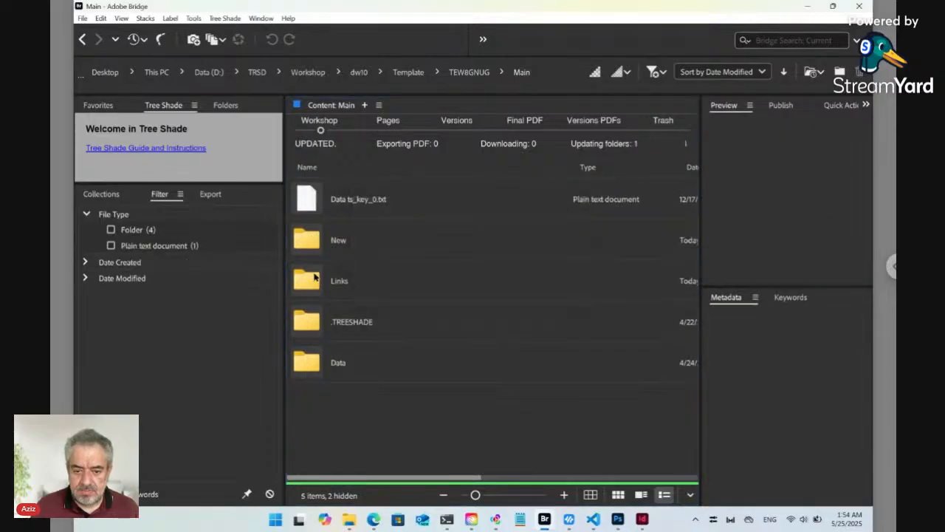
{"action": "double_click", "coordinate": [309, 249]}
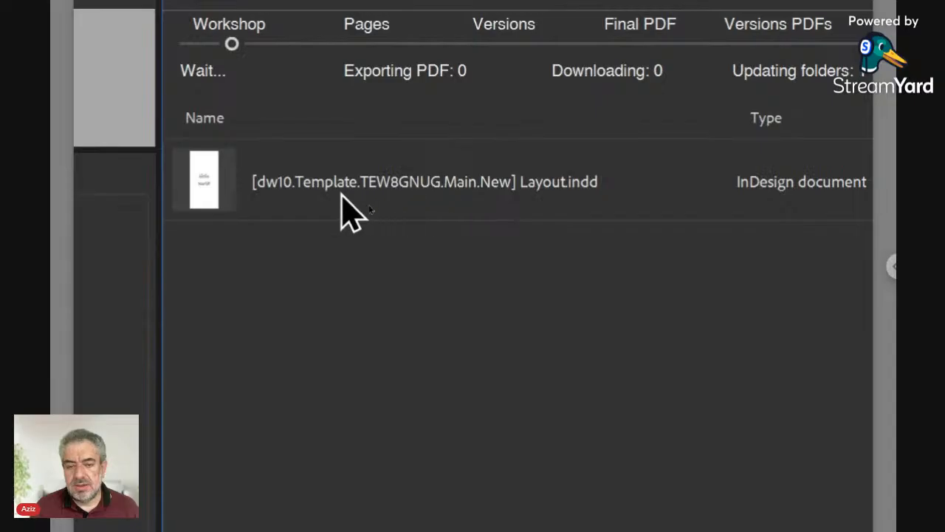
{"action": "left_click_drag", "start_coordinate": [342, 197], "coordinate": [506, 198]}
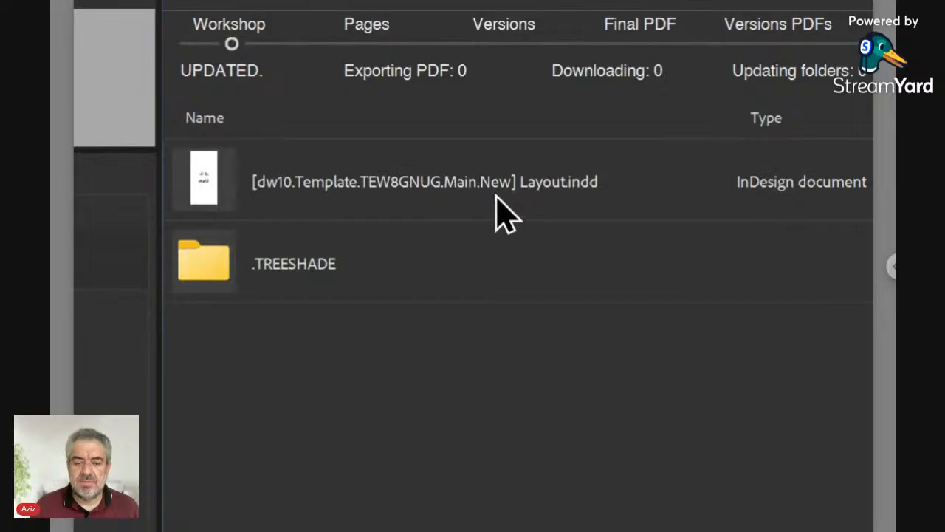
{"action": "left_click", "coordinate": [360, 206]}
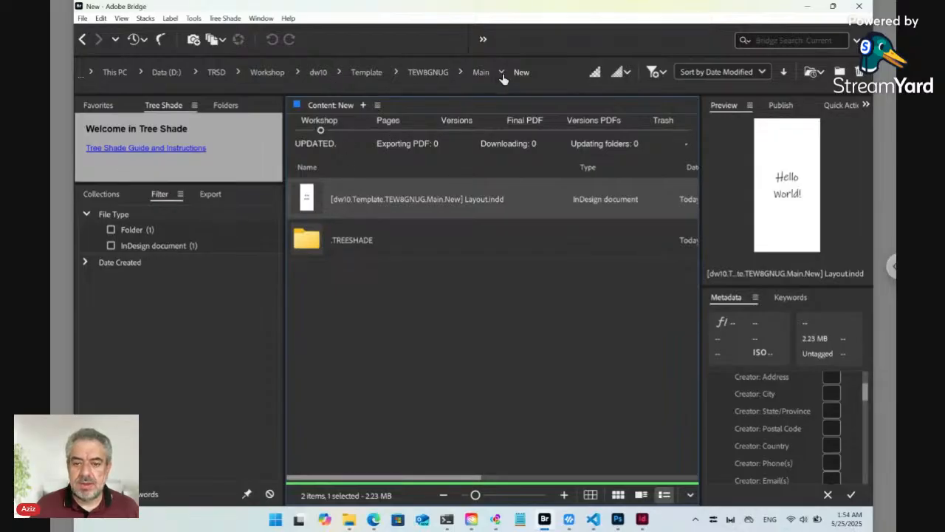
- Check the moved layout's Pages and Versions folders, return to its Workshop folder, and select the layout
{"action": "left_click", "coordinate": [389, 131]}
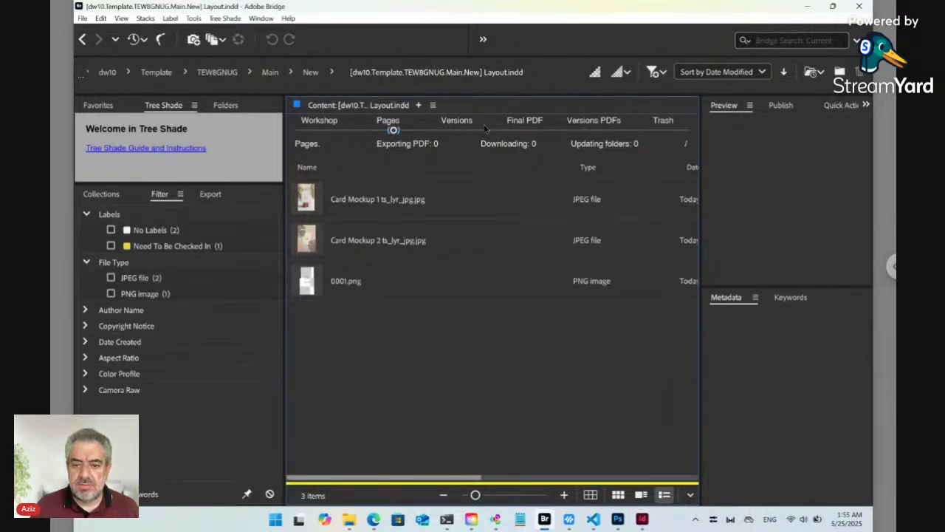
{"action": "left_click", "coordinate": [459, 131]}
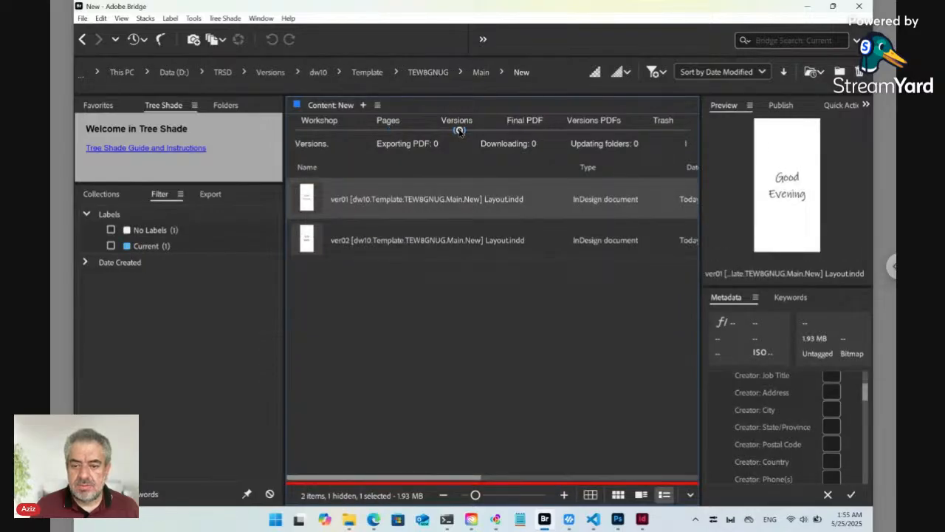
{"action": "left_click", "coordinate": [317, 131]}
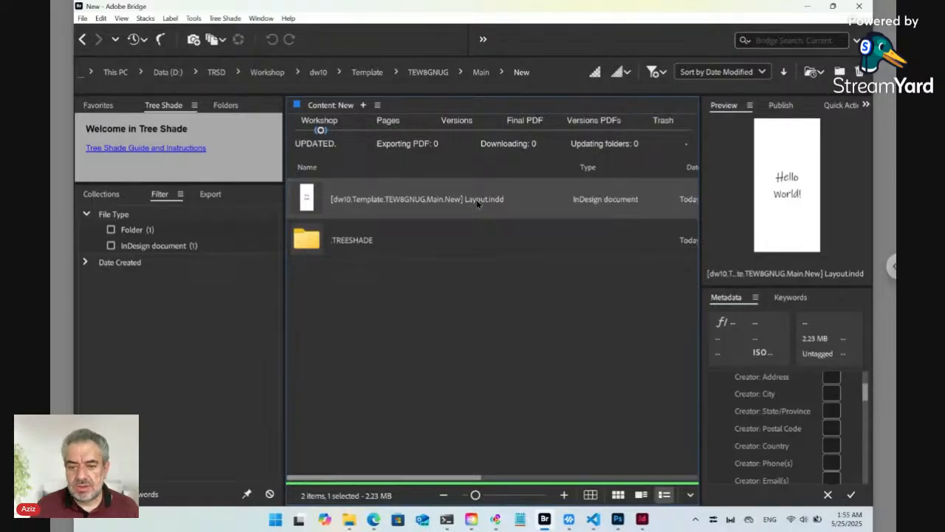
{"action": "left_click", "coordinate": [388, 322]}
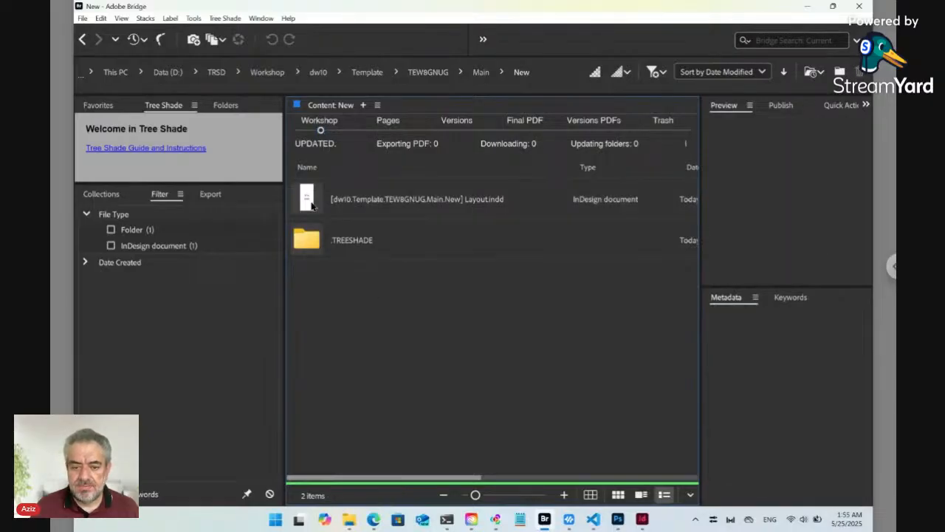
{"action": "left_click", "coordinate": [309, 200]}
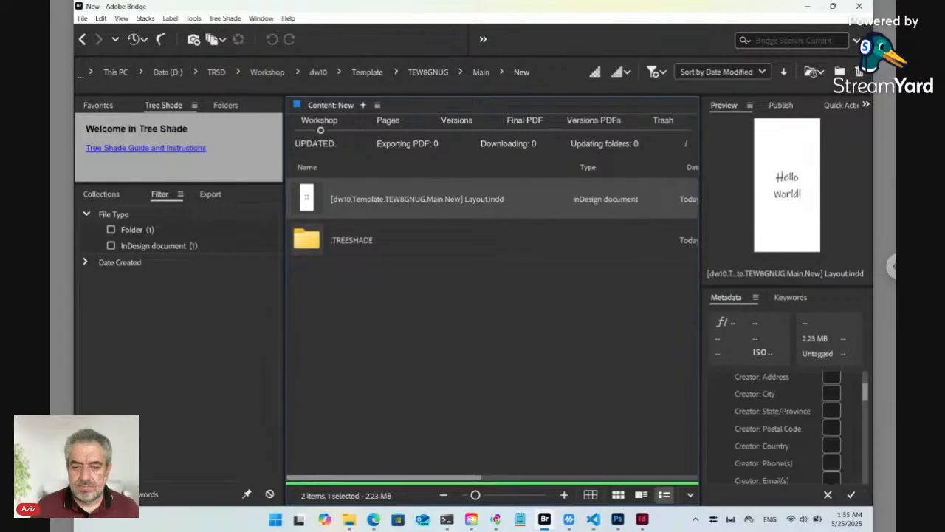
- Move the layout from the New folder back into the Main workshop folder
{"action": "left_click", "coordinate": [101, 18]}
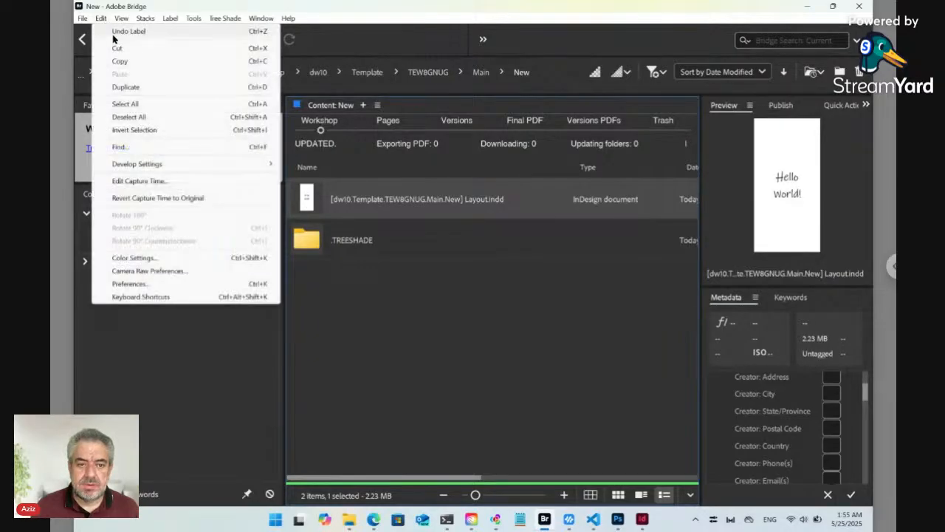
{"action": "left_click", "coordinate": [121, 48]}
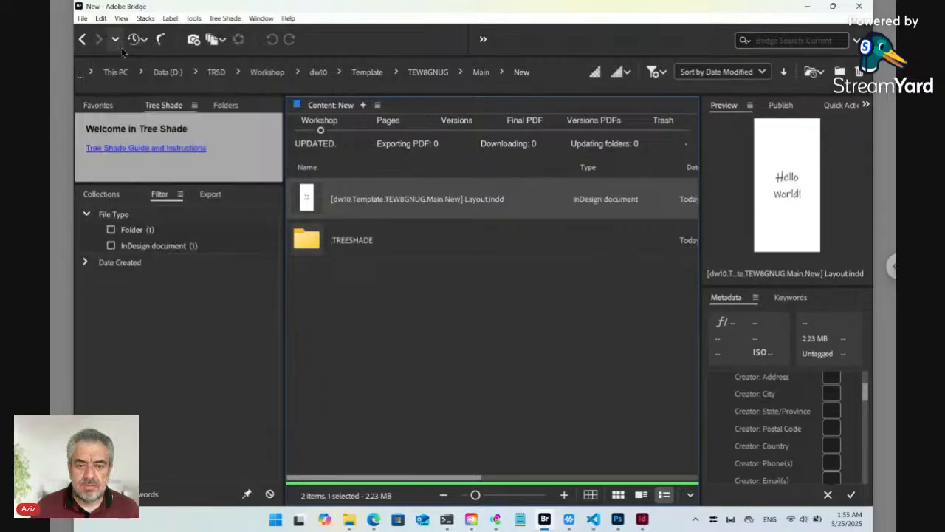
{"action": "left_click", "coordinate": [479, 72]}
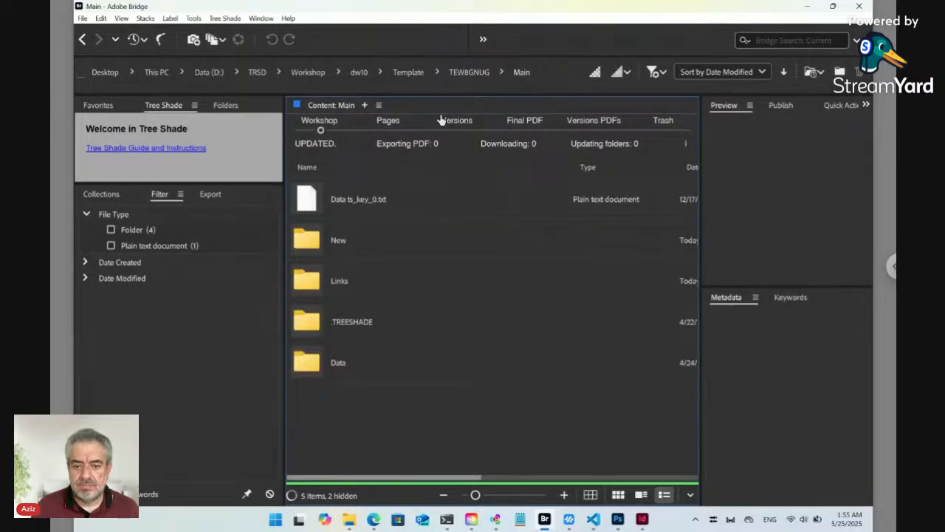
{"action": "key", "text": "ctrl+v"}
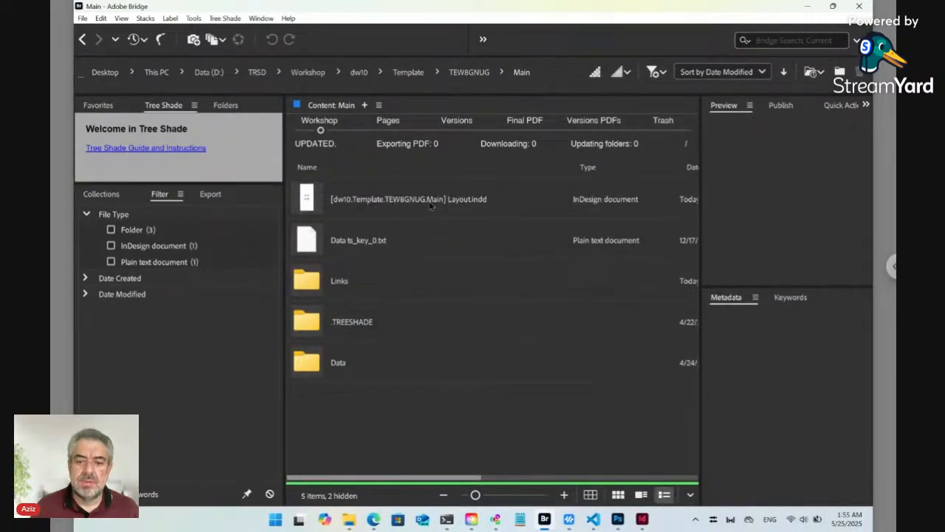
- Rename the layout in Main as Layout.indd by removing its bracketed location prefix
{"action": "left_click", "coordinate": [431, 206]}
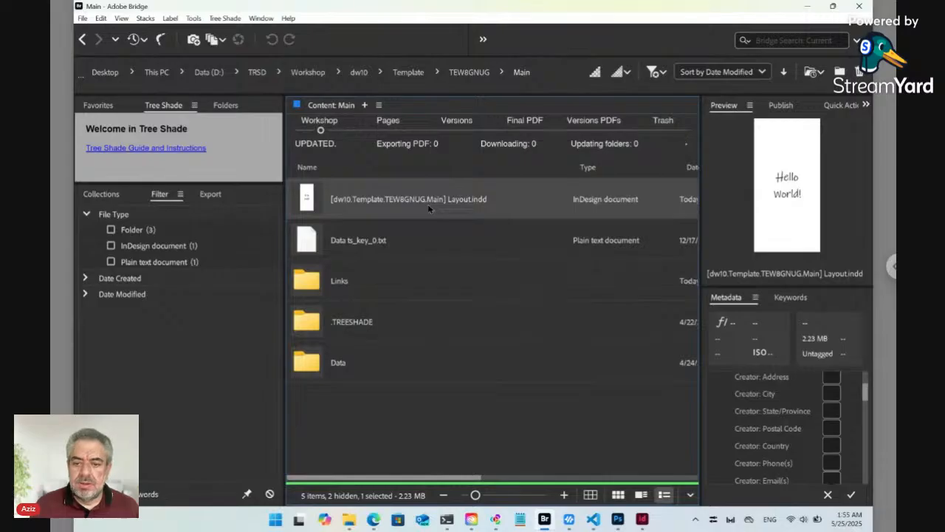
{"action": "left_click", "coordinate": [428, 204]}
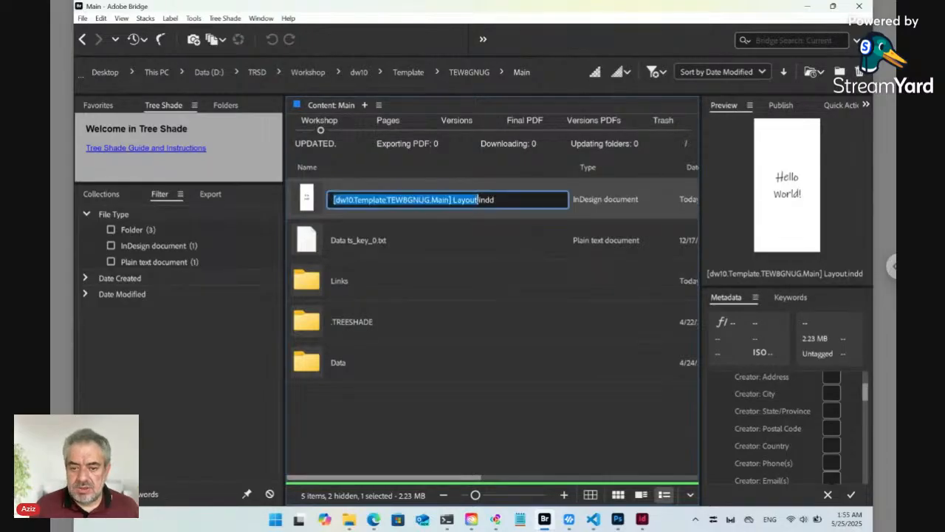
{"action": "left_click", "coordinate": [453, 199]}
{"action": "left_click_drag", "start_coordinate": [454, 199], "coordinate": [332, 199]}
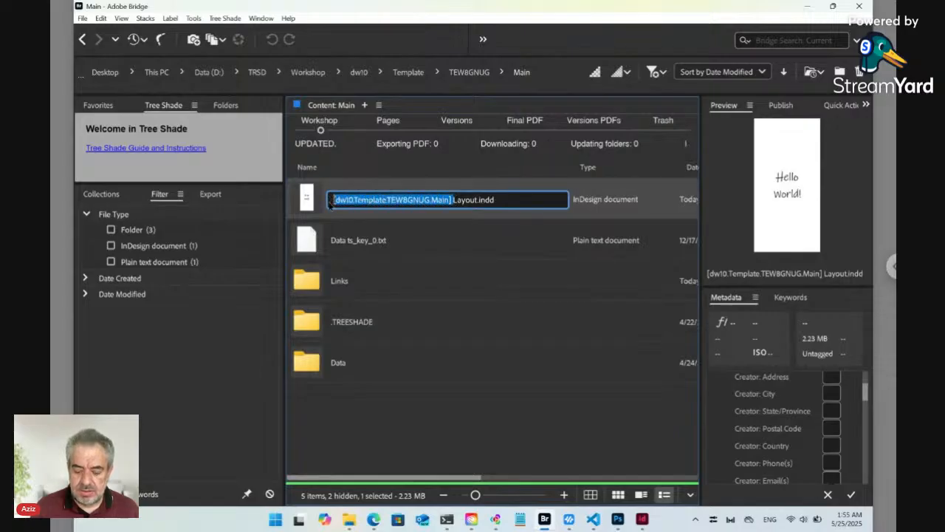
{"action": "key", "text": "BackSpace"}
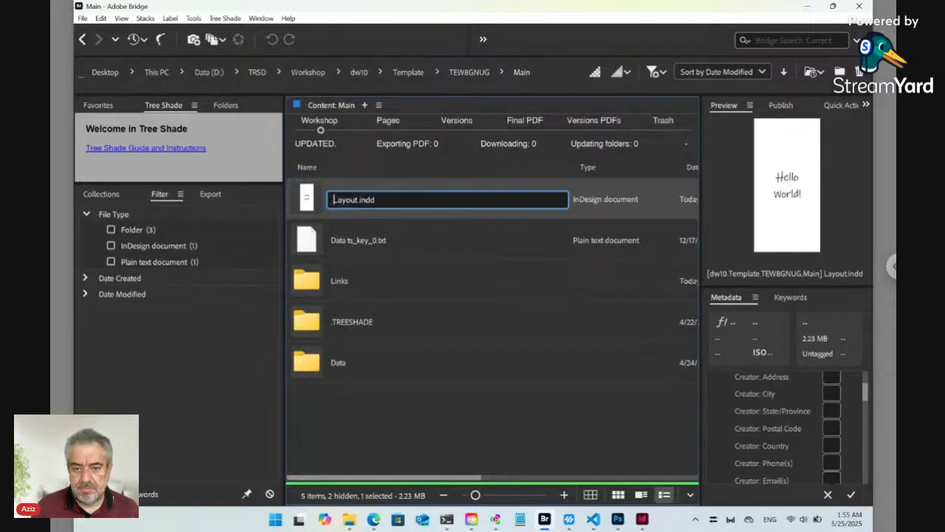
{"action": "key", "text": "Return"}
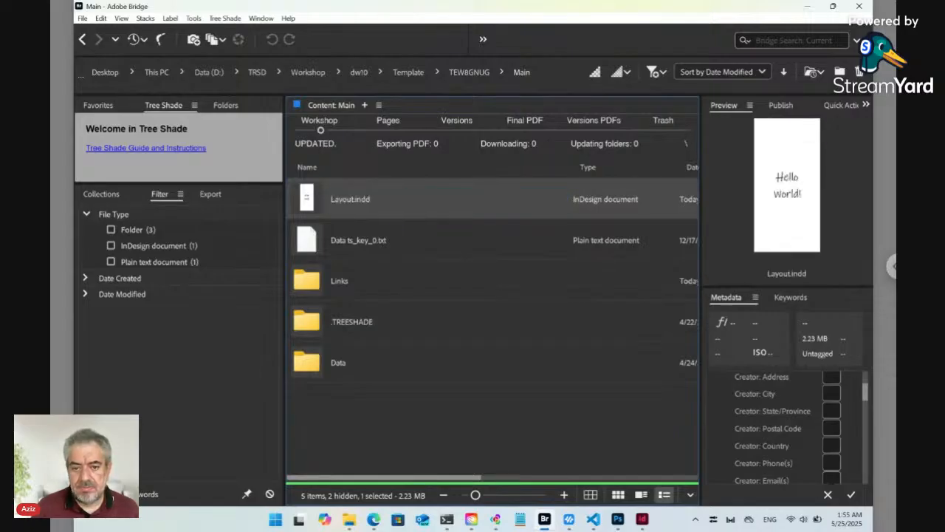
- Check the renamed layout's Pages and Versions folders, return to its Workshop folder, and open the Trash location
{"action": "left_click", "coordinate": [392, 131]}
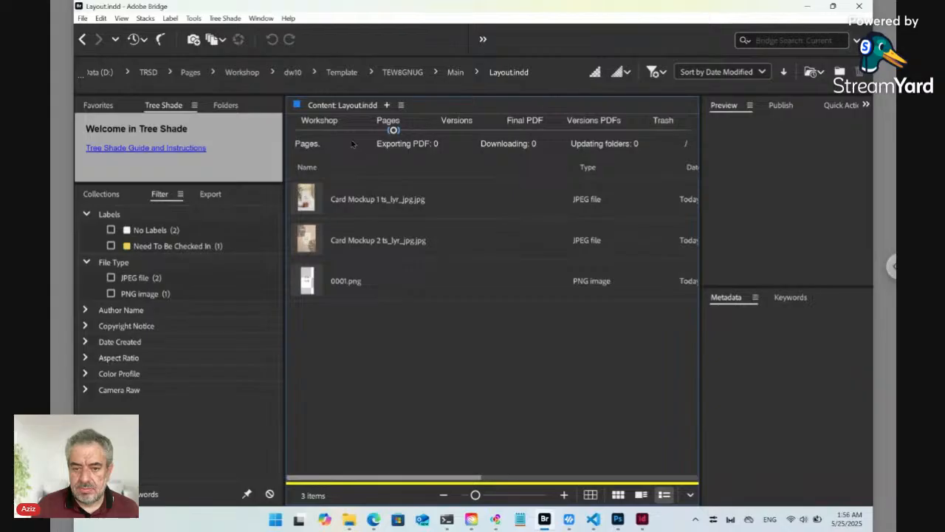
{"action": "left_click", "coordinate": [461, 133]}
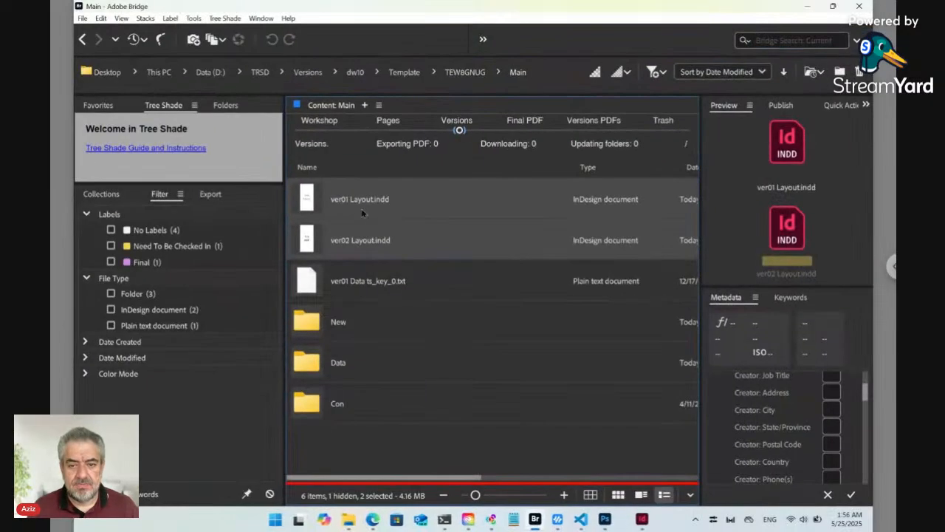
{"action": "left_click", "coordinate": [319, 132]}
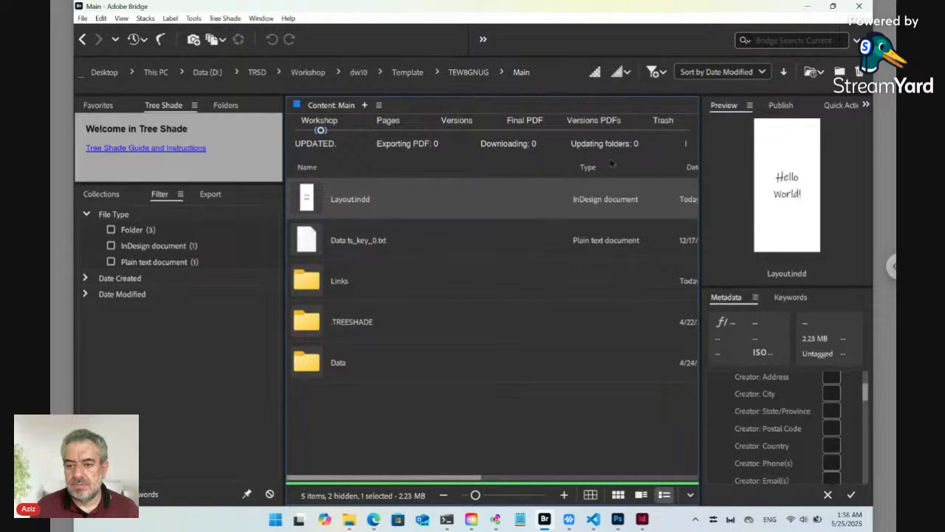
{"action": "left_click", "coordinate": [667, 131]}
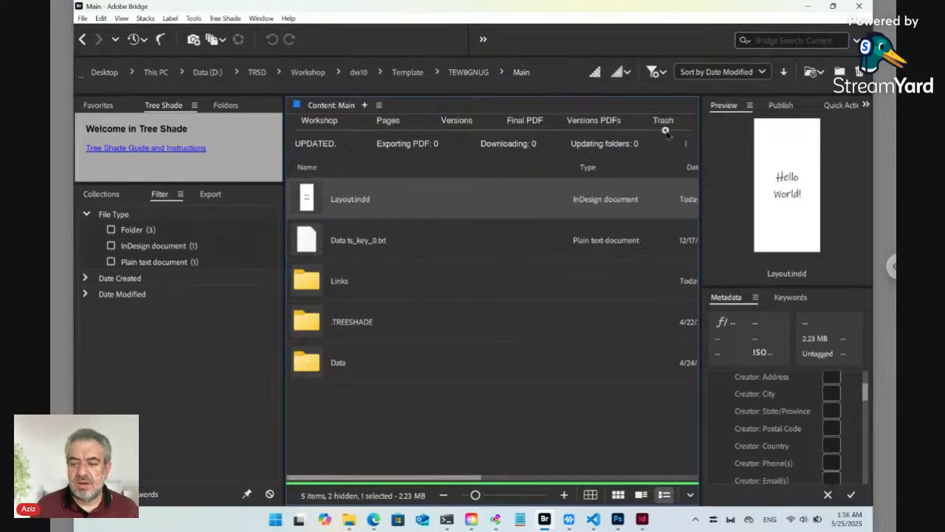